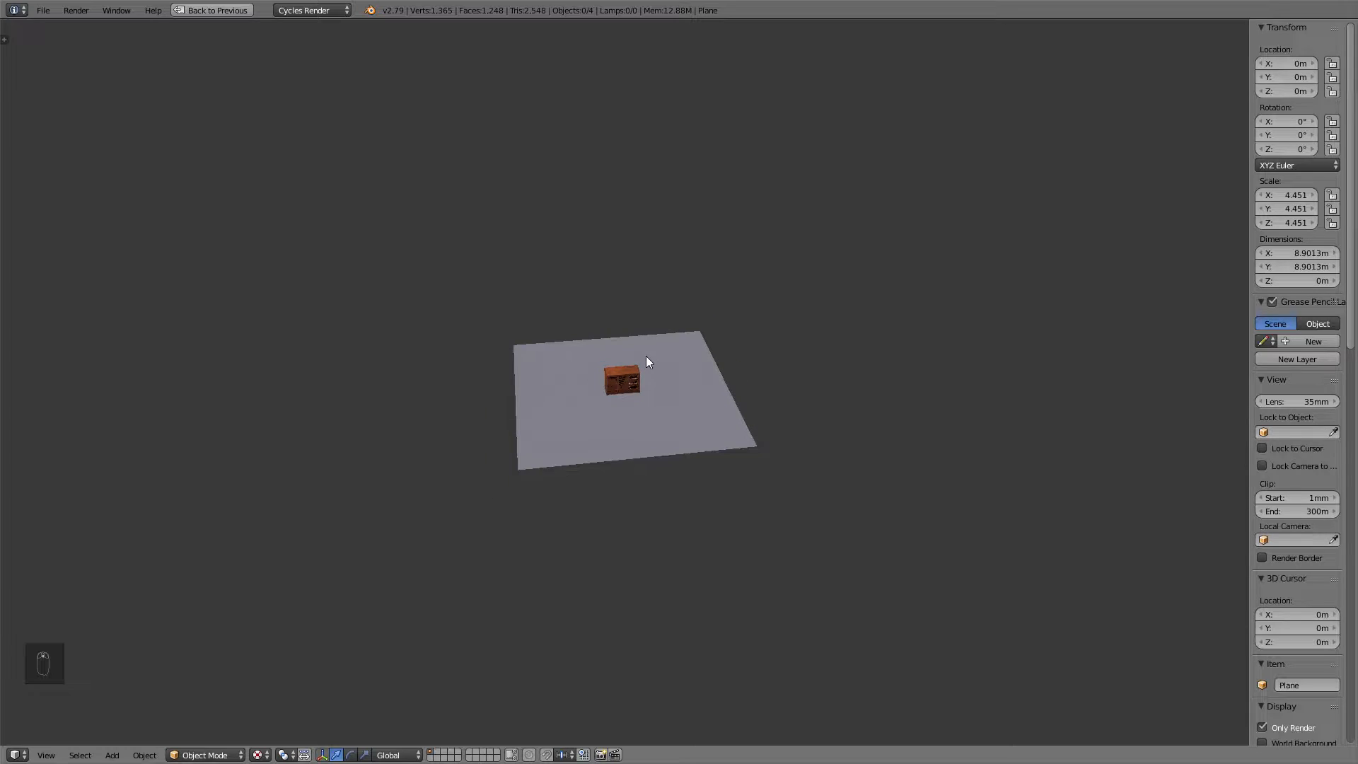
- Restore the multi-editor layout from the maximized 3D view after viewing the cabinet from afar and up close
middle_drag(737, 427, 693, 394)
scroll(696, 392, down, 2)
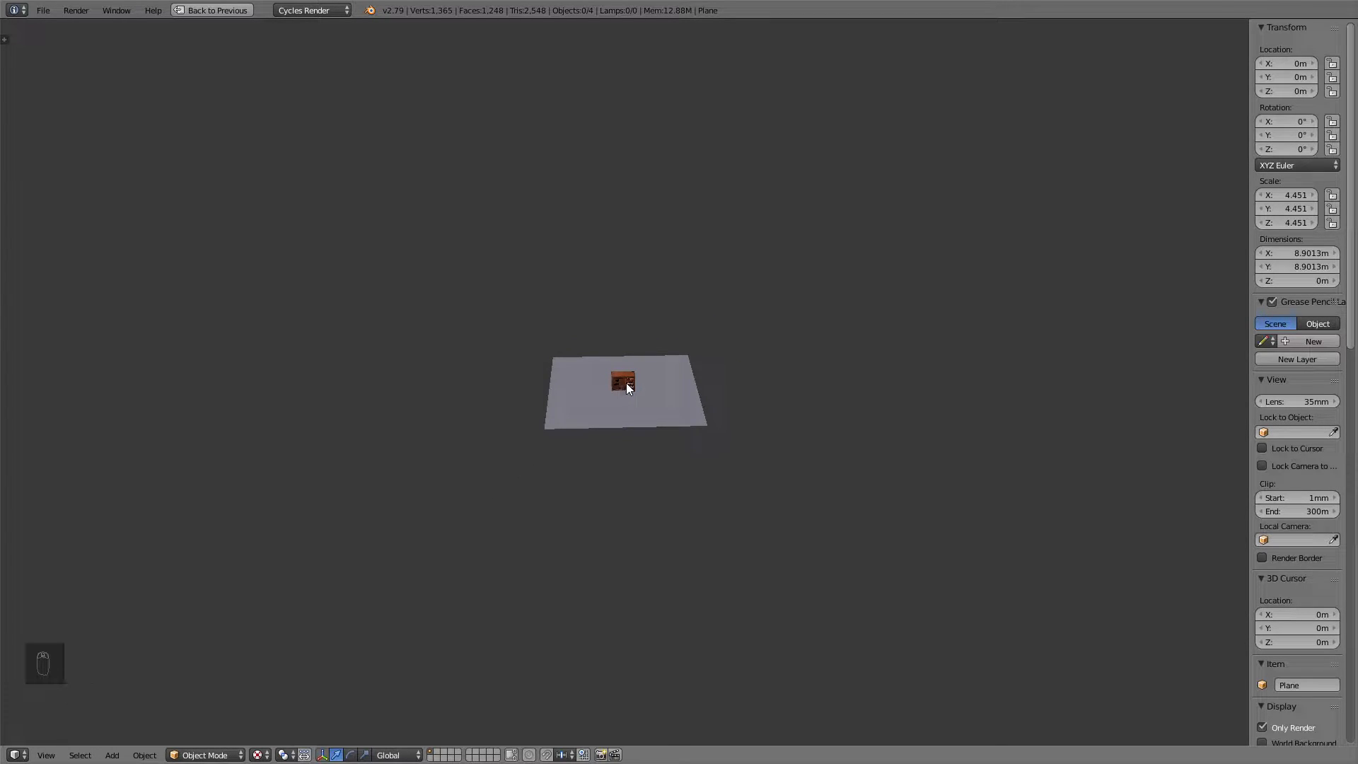
scroll(626, 383, down, 1)
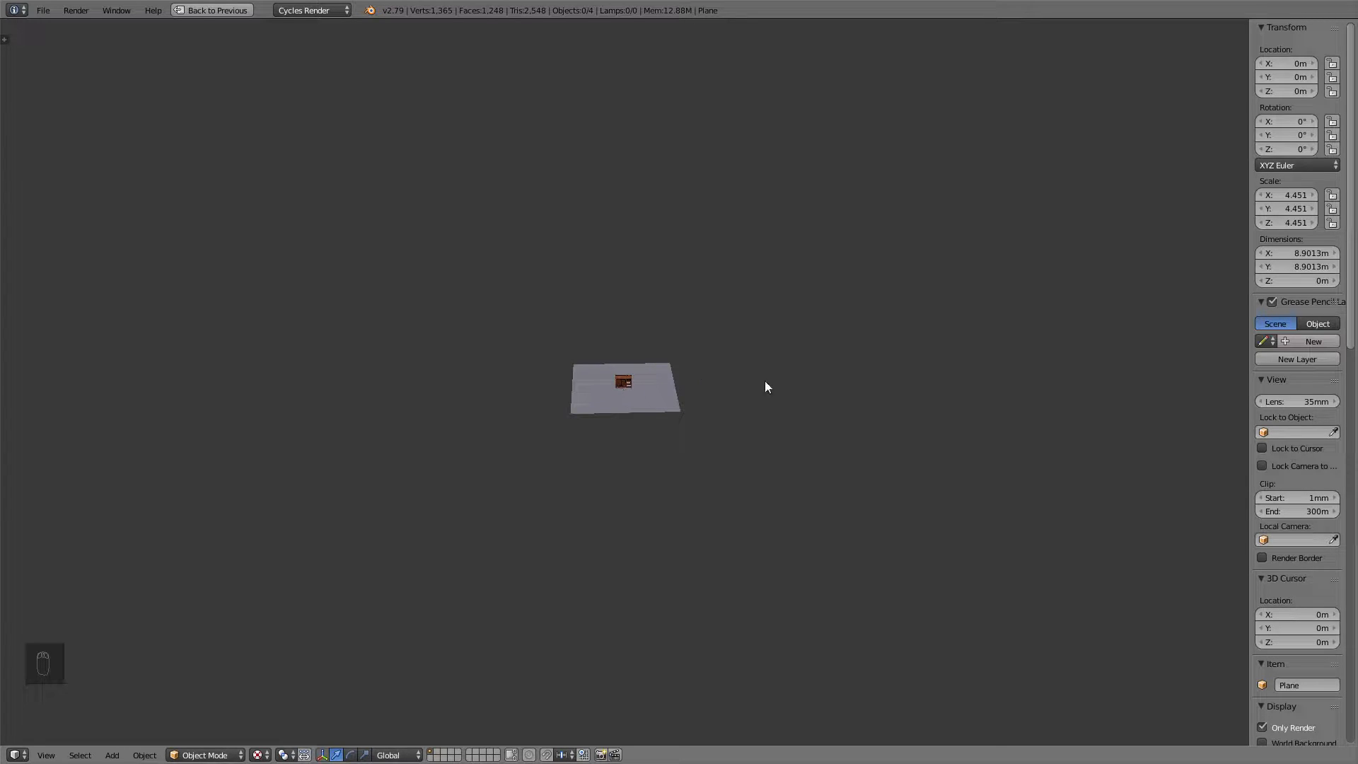
scroll(644, 380, up, 15)
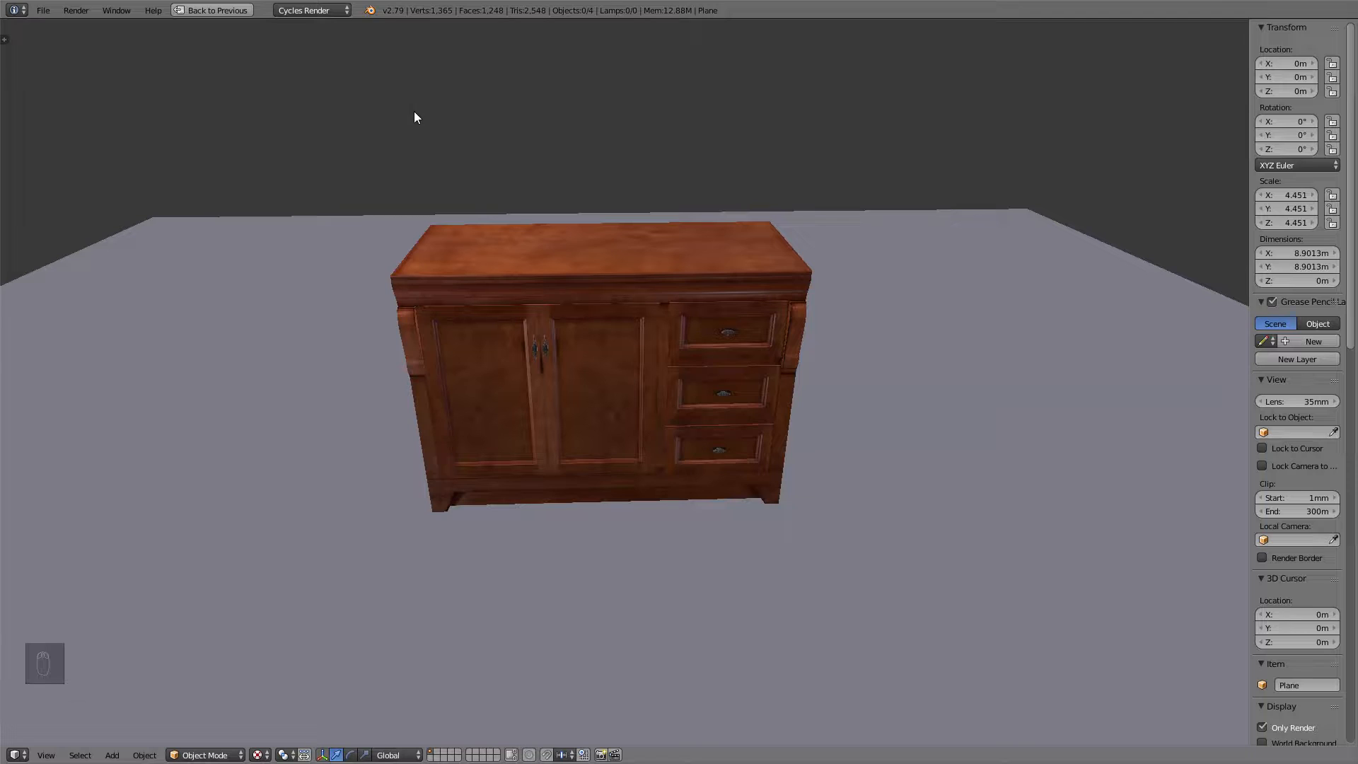
click(218, 10)
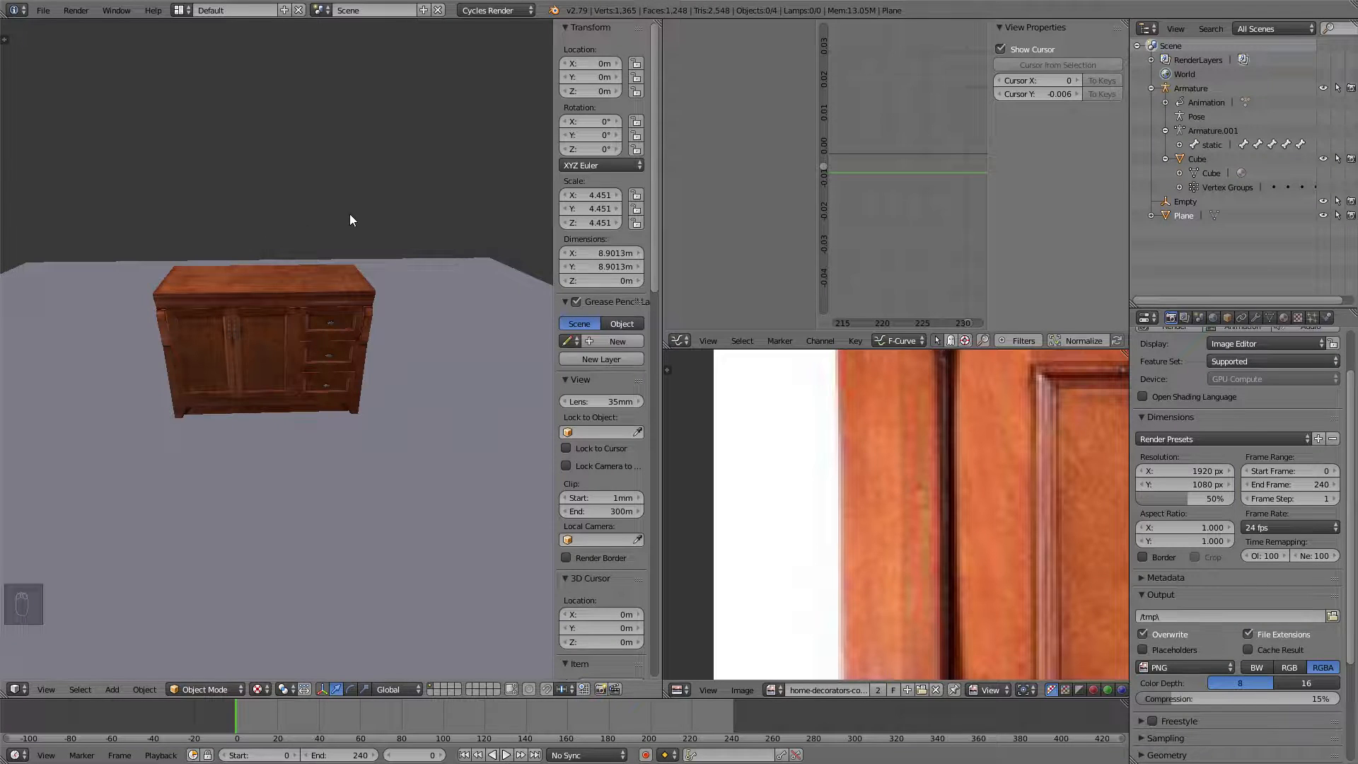
middle_drag(257, 197, 274, 197)
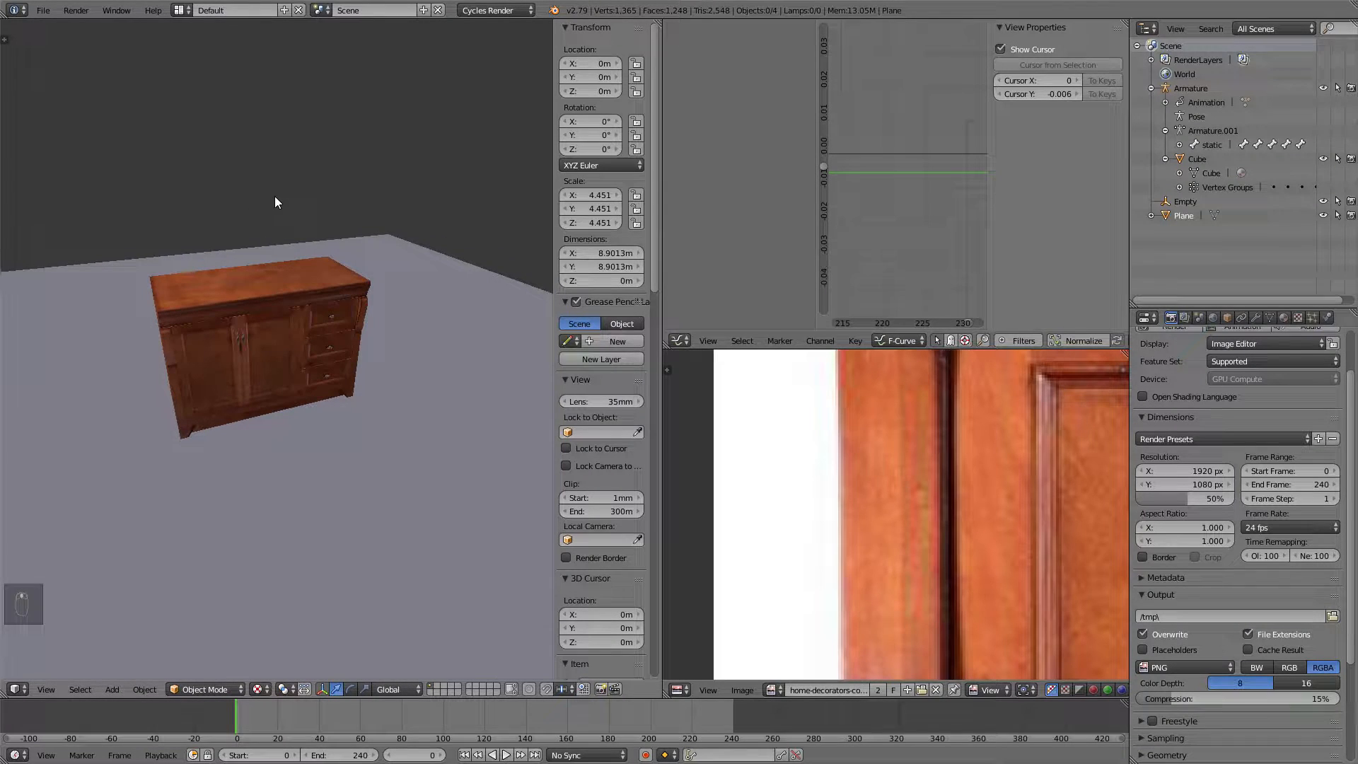
- Rename the Cube object as cabinet_L0
click(1196, 158)
middle_drag(322, 245, 332, 246)
right_click(329, 269)
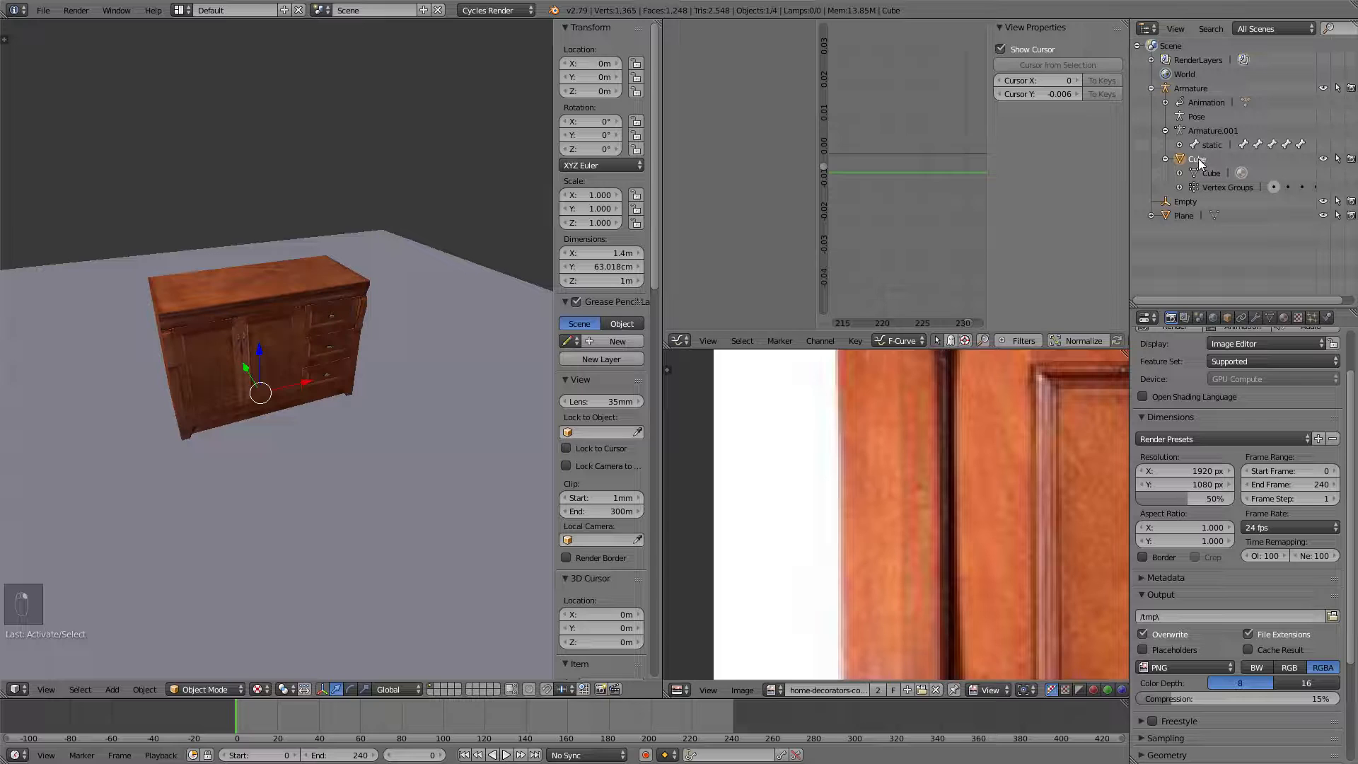
double_click(1198, 159)
text(cabinet)
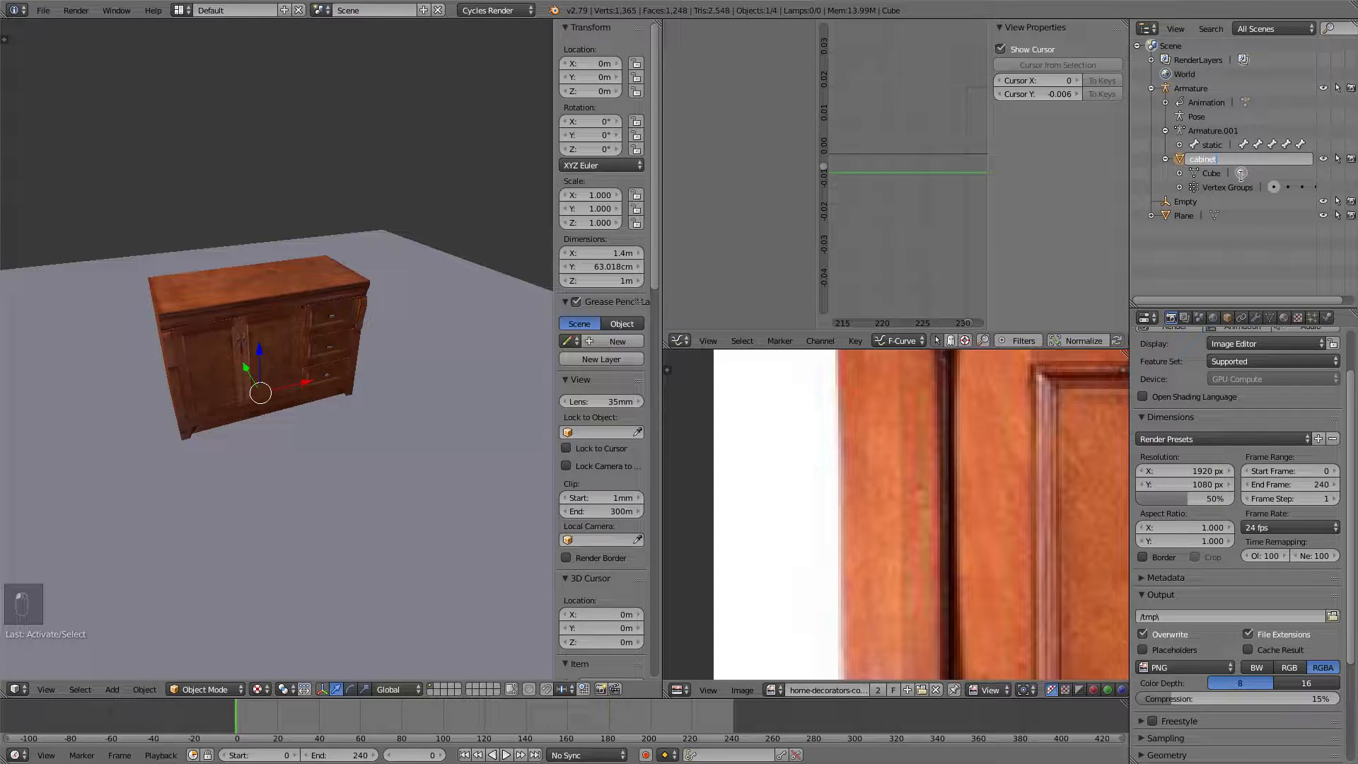
text(_L0)
key(Return)
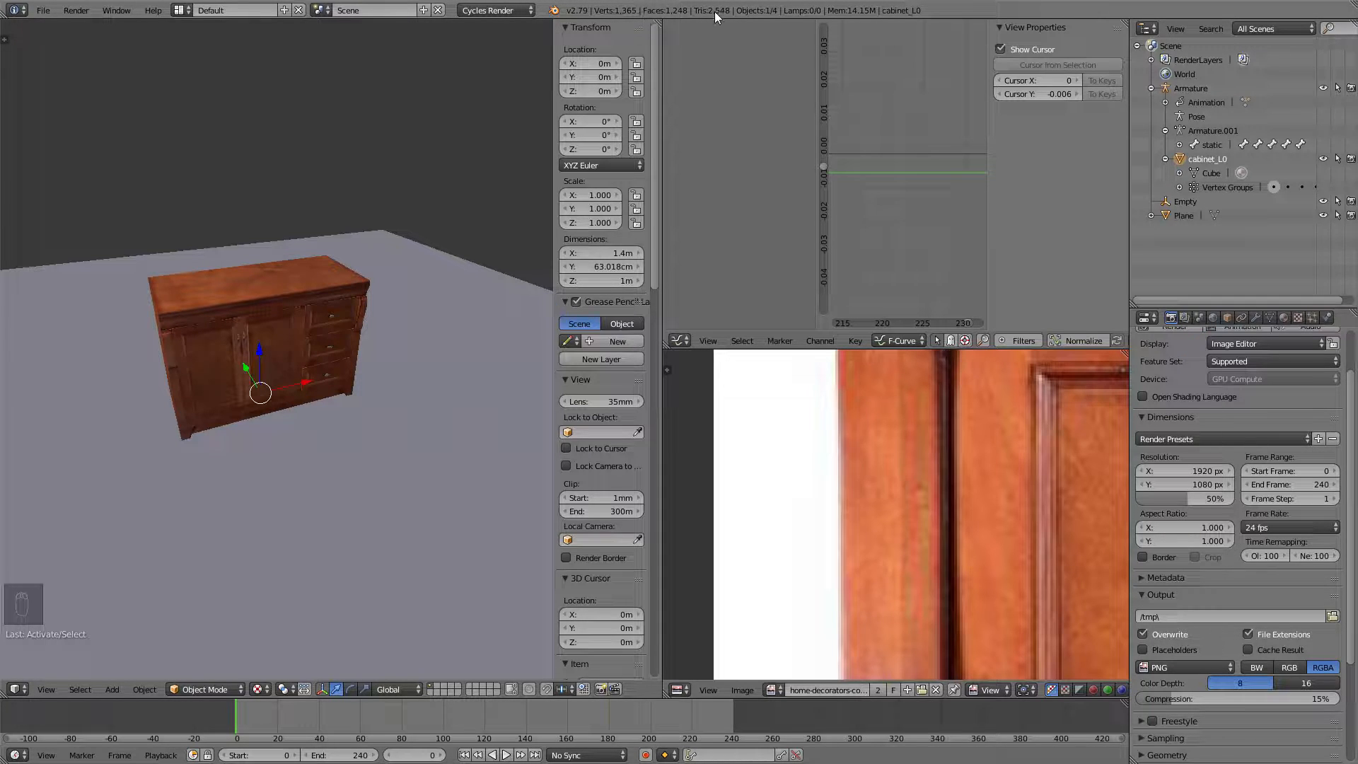
- Add a Decimate modifier to cabinet_L0
key(a)
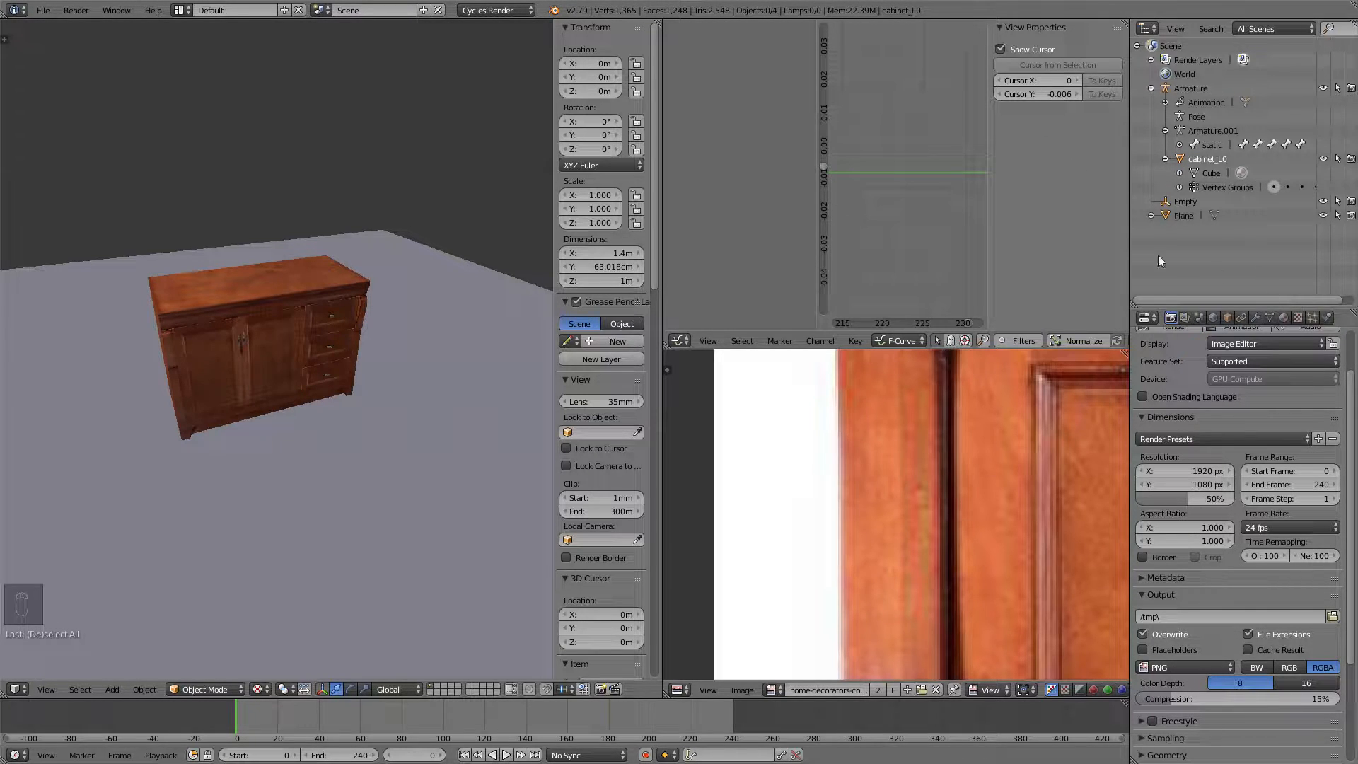
click(1256, 316)
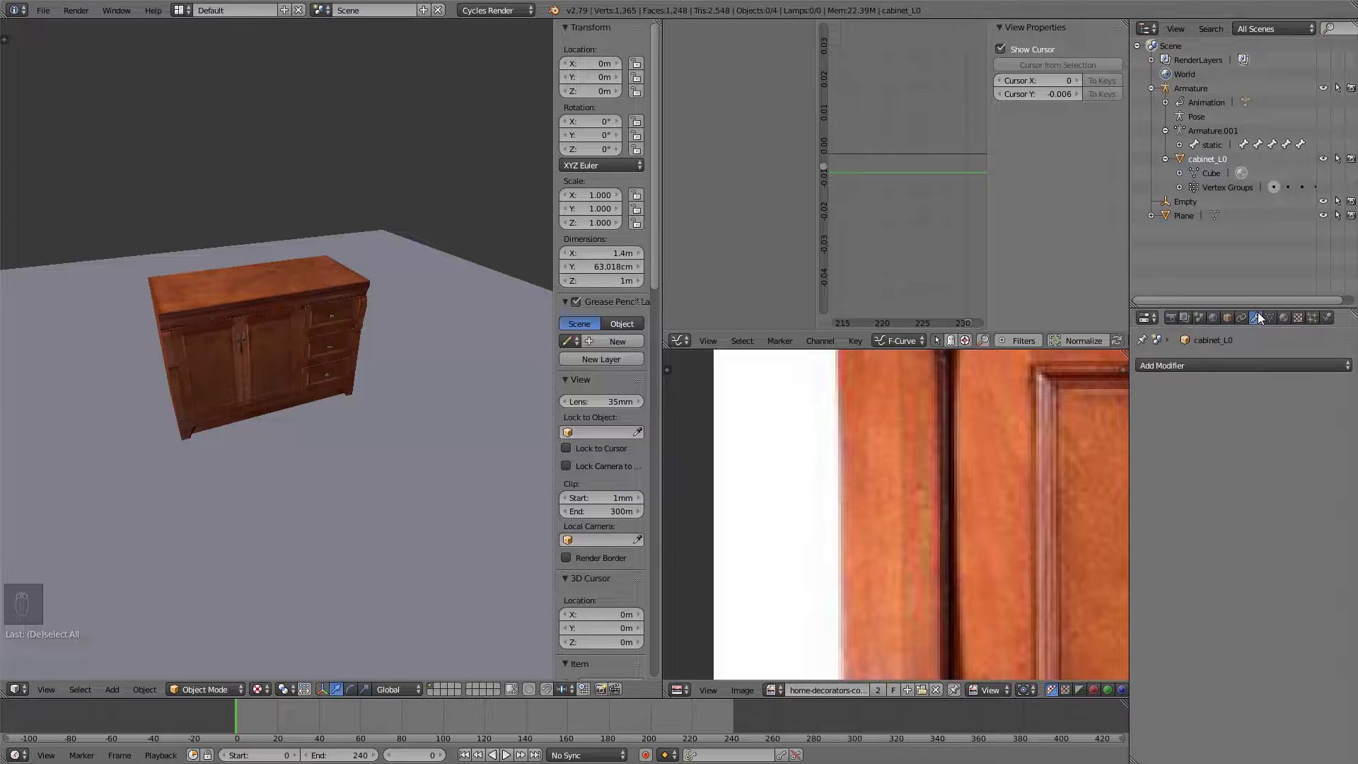
click(1253, 364)
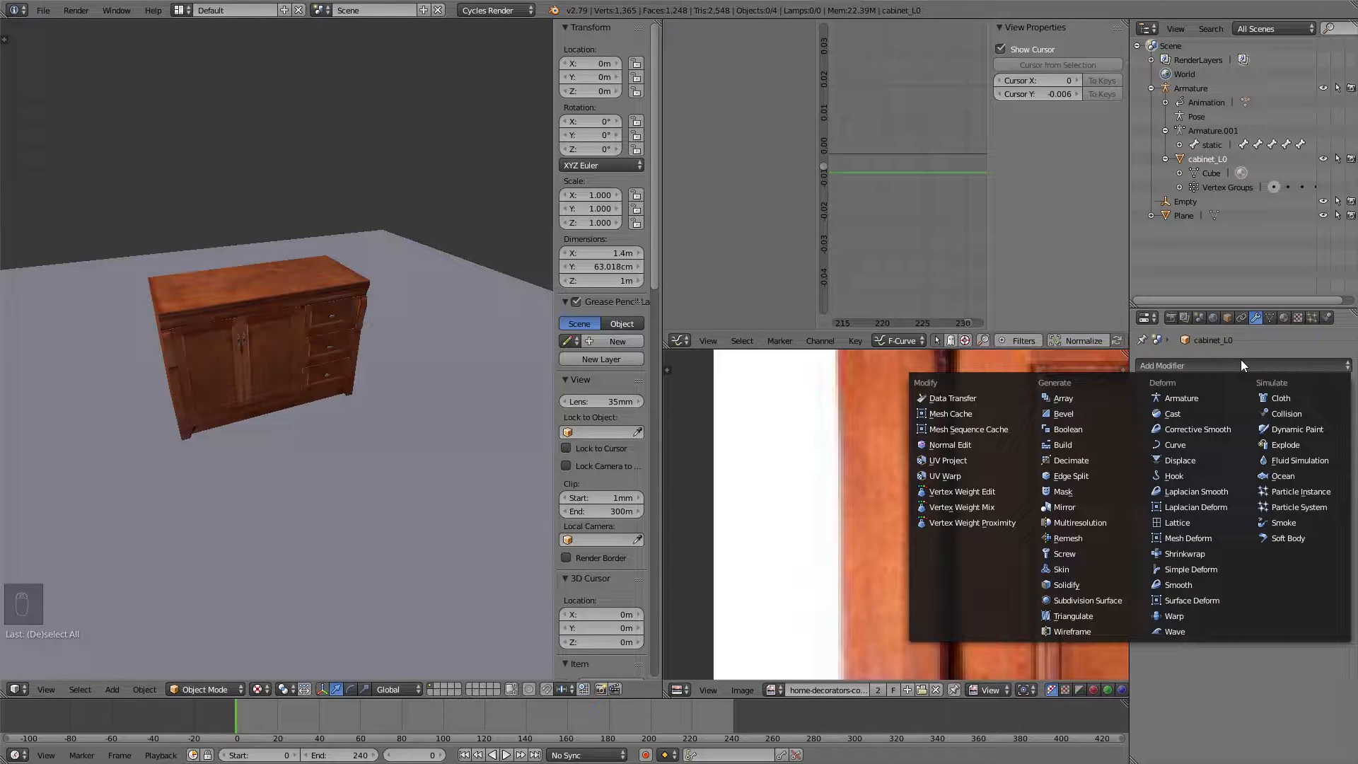
click(1076, 459)
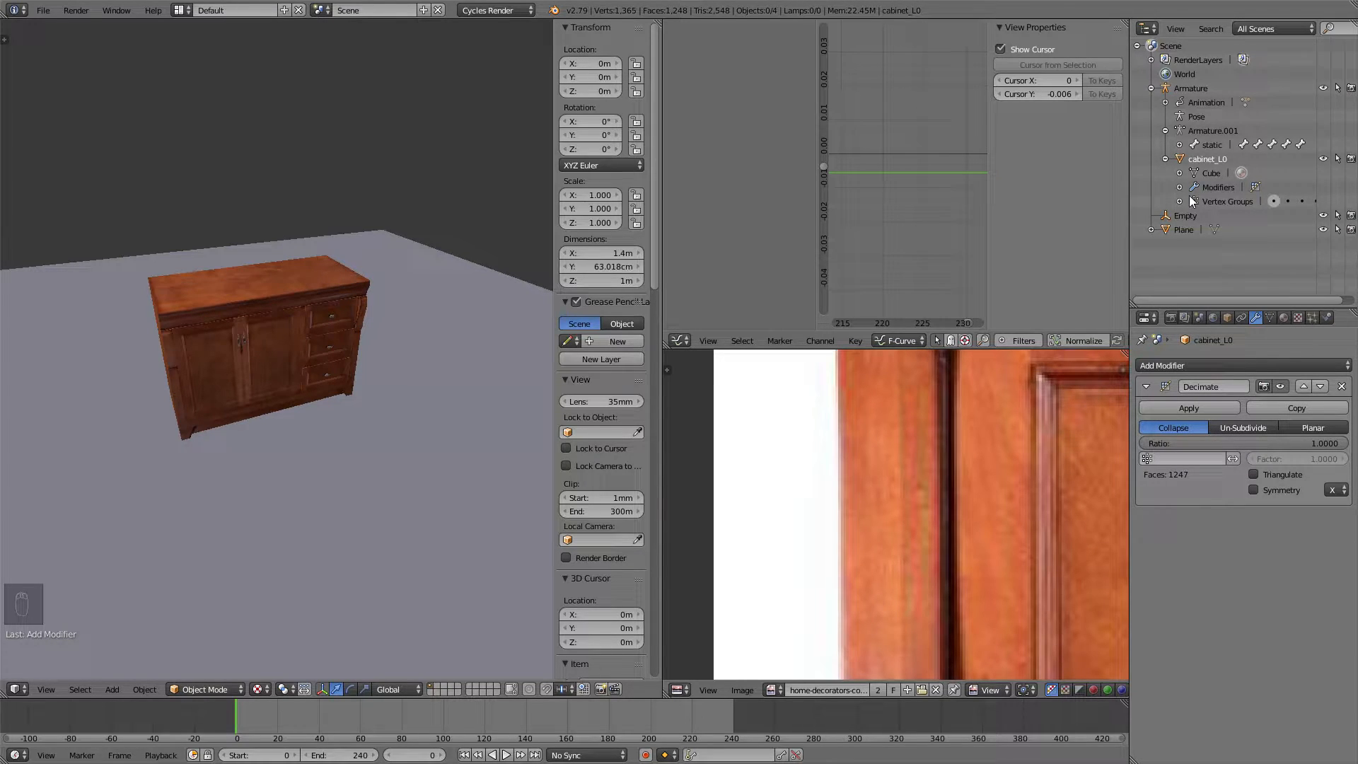
- Select the cabinet, show the viewport in solid shading and turn off Only Render
right_click(347, 337)
key(z)
key(z)
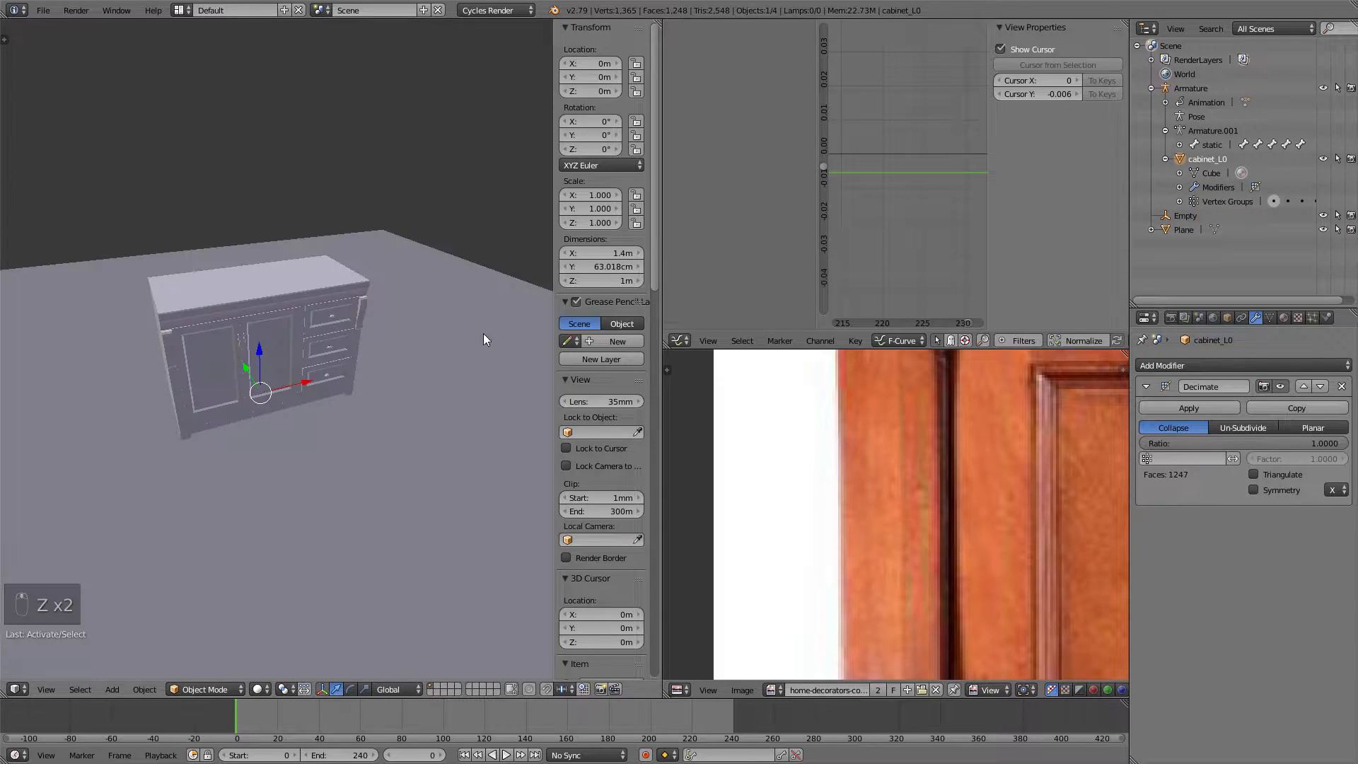
scroll(593, 573, down, 5)
click(596, 587)
key(z)
key(z)
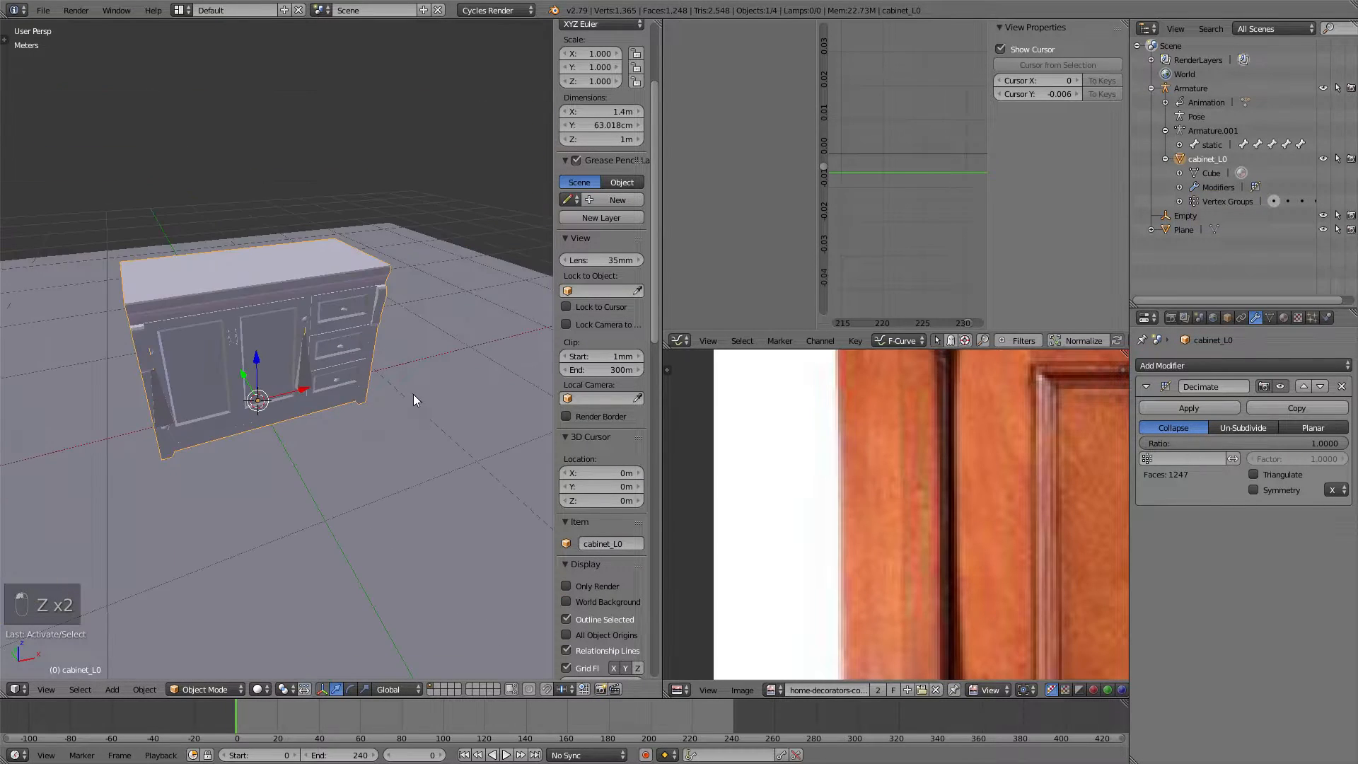
- Duplicate cabinet_L0 in place and rename the copy as cabinet_L1
key(shift+d)
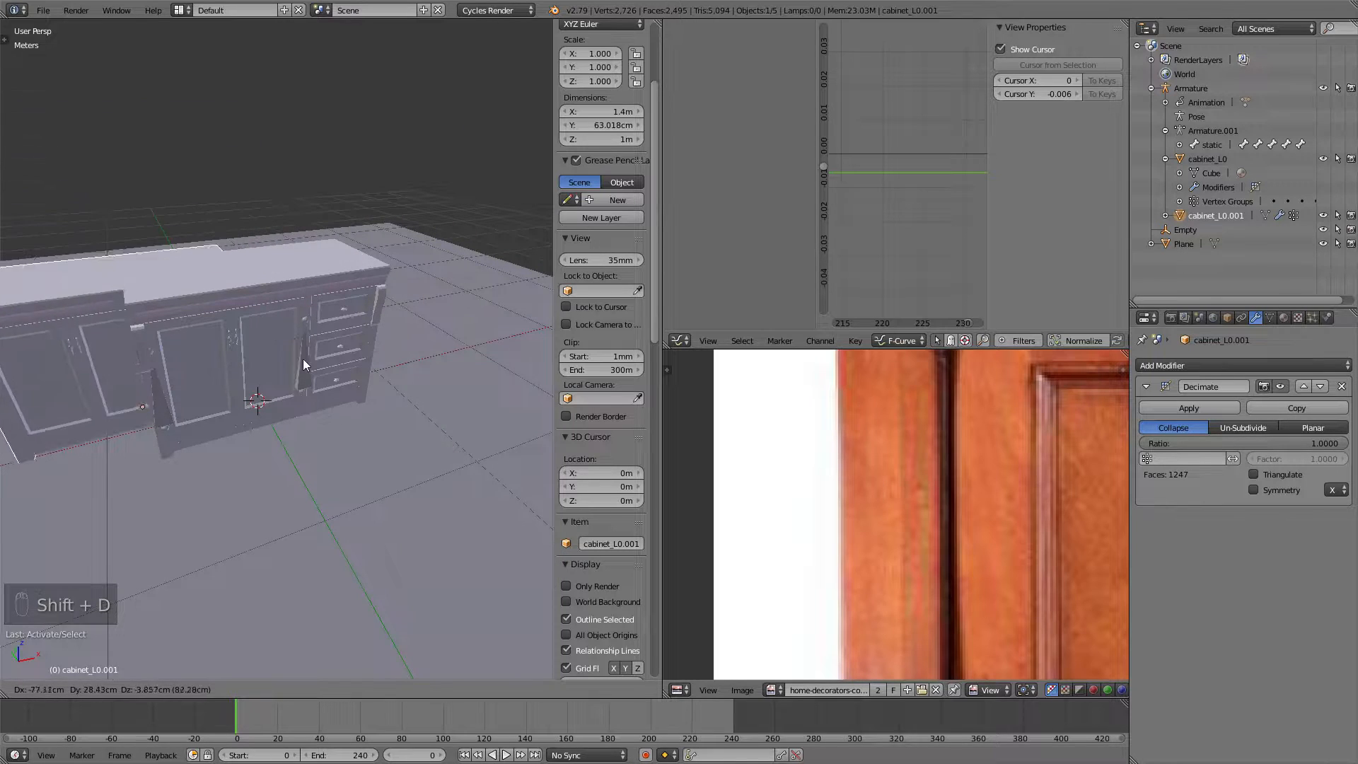
right_click(461, 208)
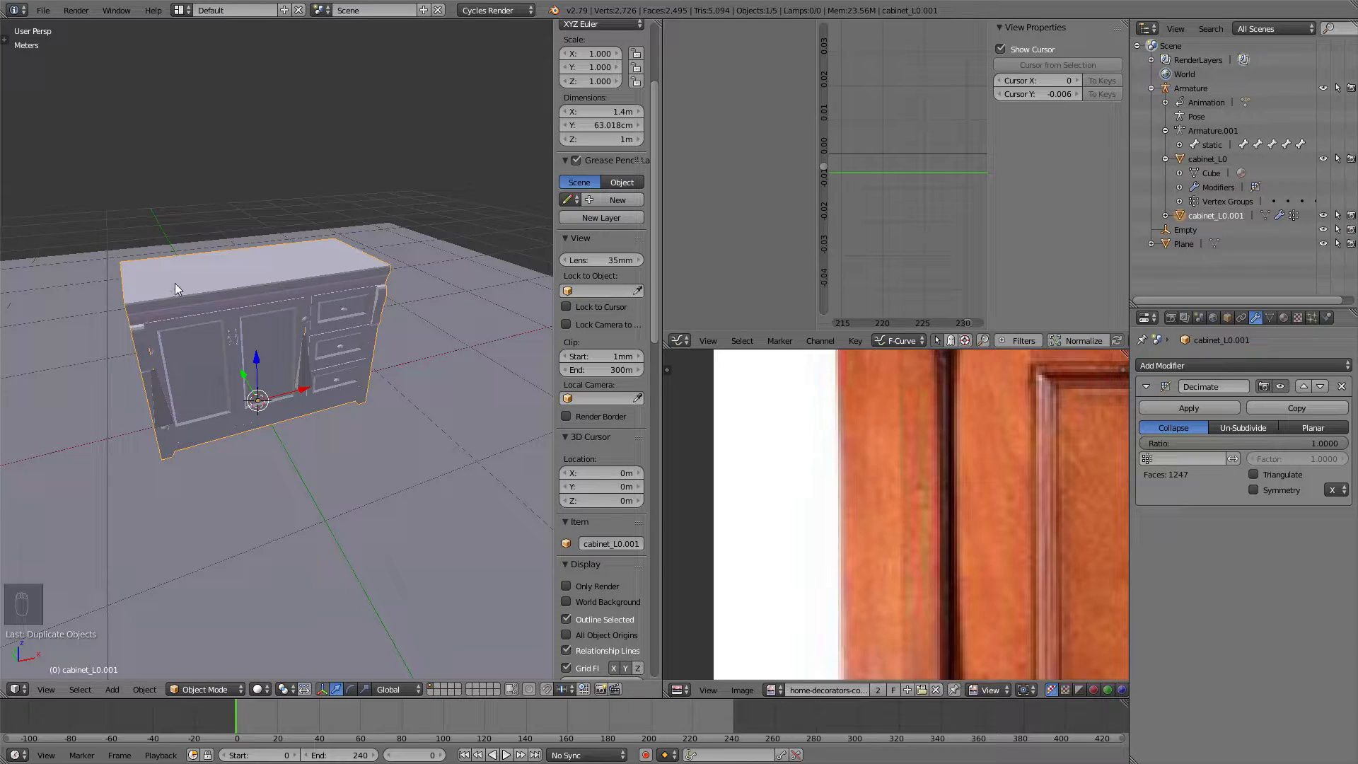
click(1204, 161)
click(1212, 215)
double_click(1225, 215)
drag(1222, 215, 1296, 216)
text(1\)
key(Return)
key(bracketright)
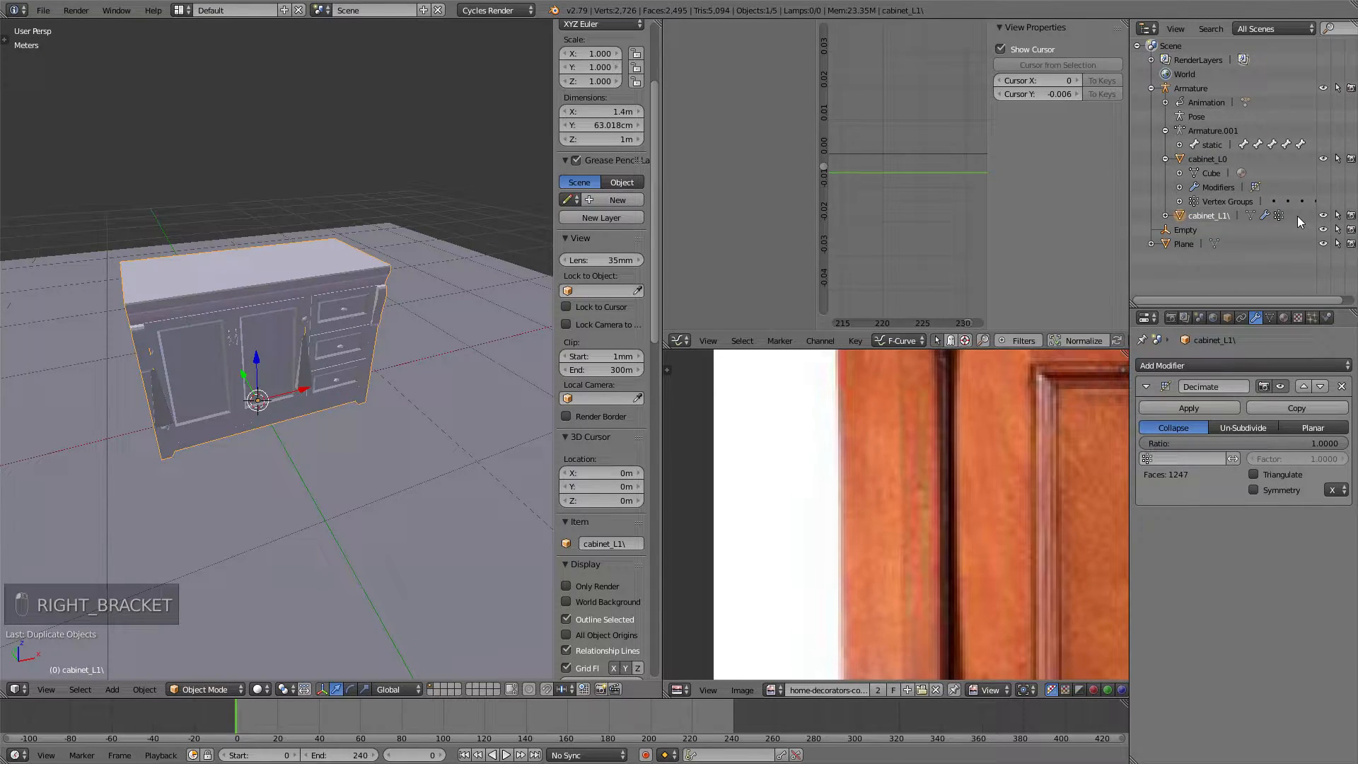
double_click(1215, 213)
drag(1224, 215, 1289, 215)
key(BackSpace)
key(Return)
key(x)
- Duplicate cabinet_L1 four times, leaving every copy at the original location
key(shift+d)
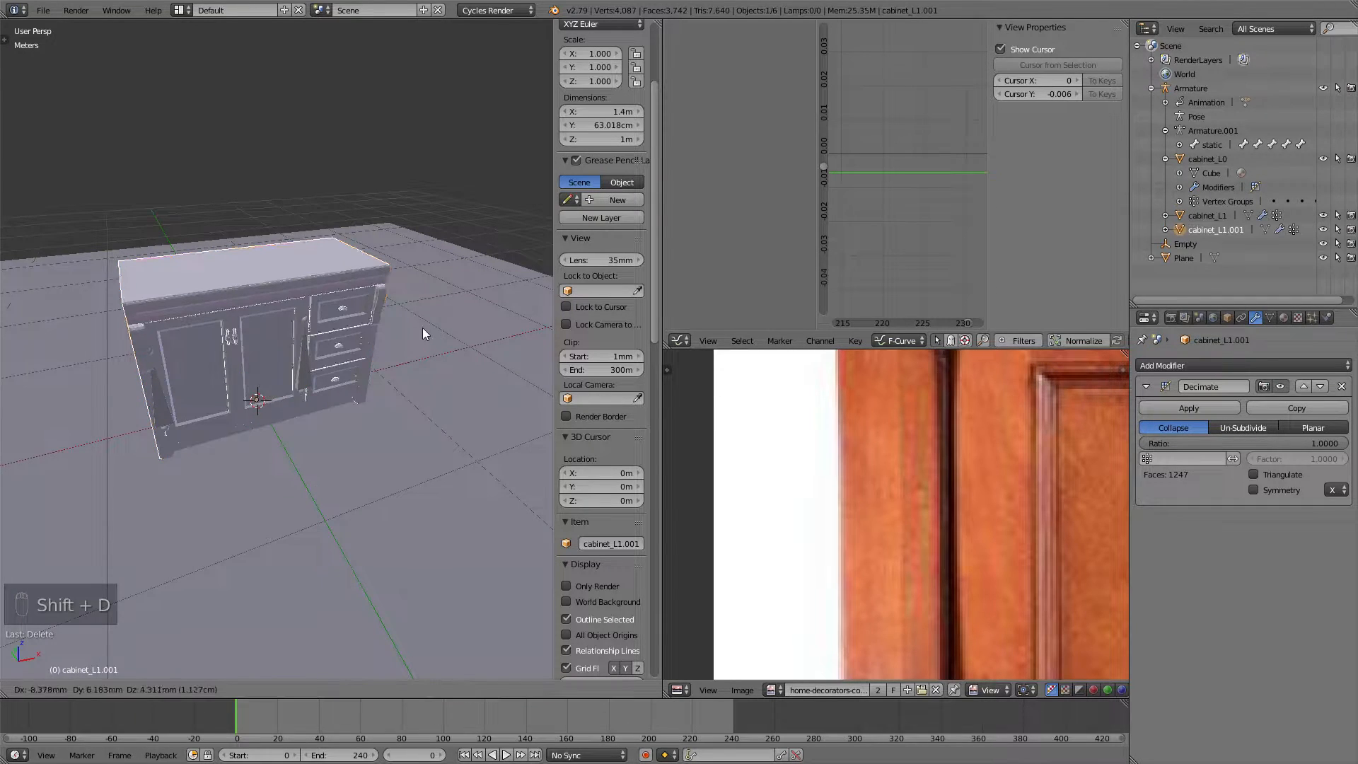
right_click(436, 324)
key(shift+d)
right_click(451, 295)
key(shift+d)
right_click(433, 297)
key(shift+d)
right_click(432, 290)
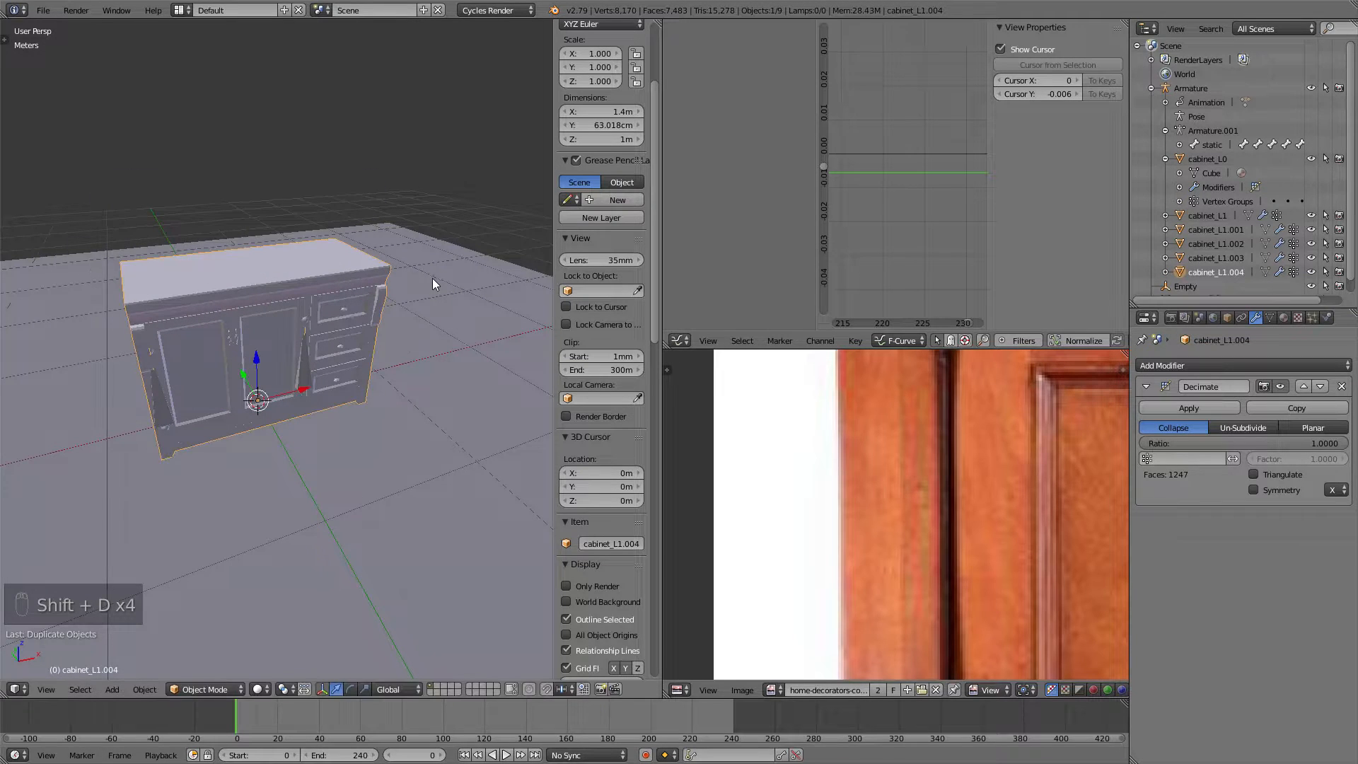
- Rename the four new copies as cabinet_L2, cabinet_L3, cabinet_L4 and cabinet_L5
click(1219, 229)
double_click(1220, 230)
text(cabinet_L2)
key(Return)
double_click(1223, 229)
text(cabinet_L3)
key(Return)
click(1224, 229)
double_click(1224, 230)
text(cabinet_L4)
key(Return)
double_click(1228, 225)
text(cabinet_L5)
key(Return)
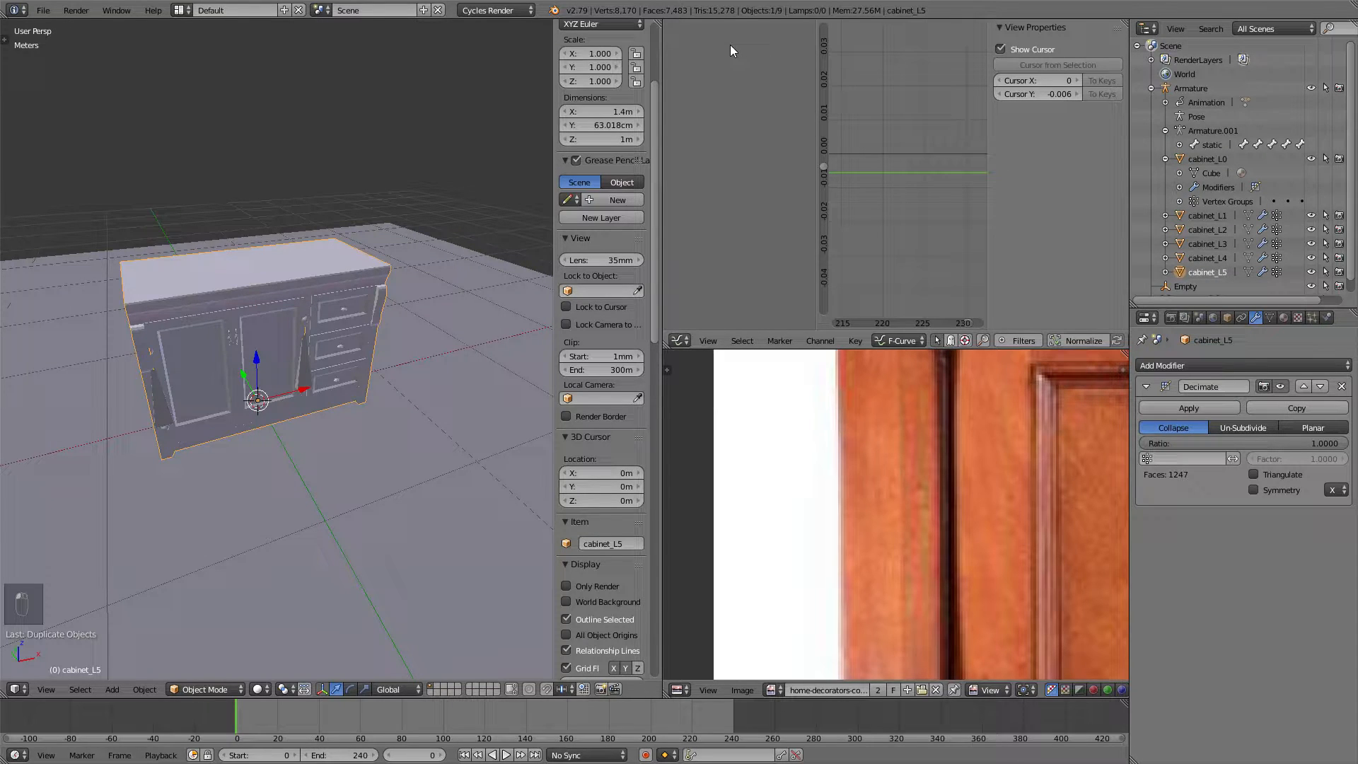
- Dissolve the horizontal edge loop running around the upper trim of cabinet_L1 in Edit Mode
click(1219, 216)
key(KP_Decimal)
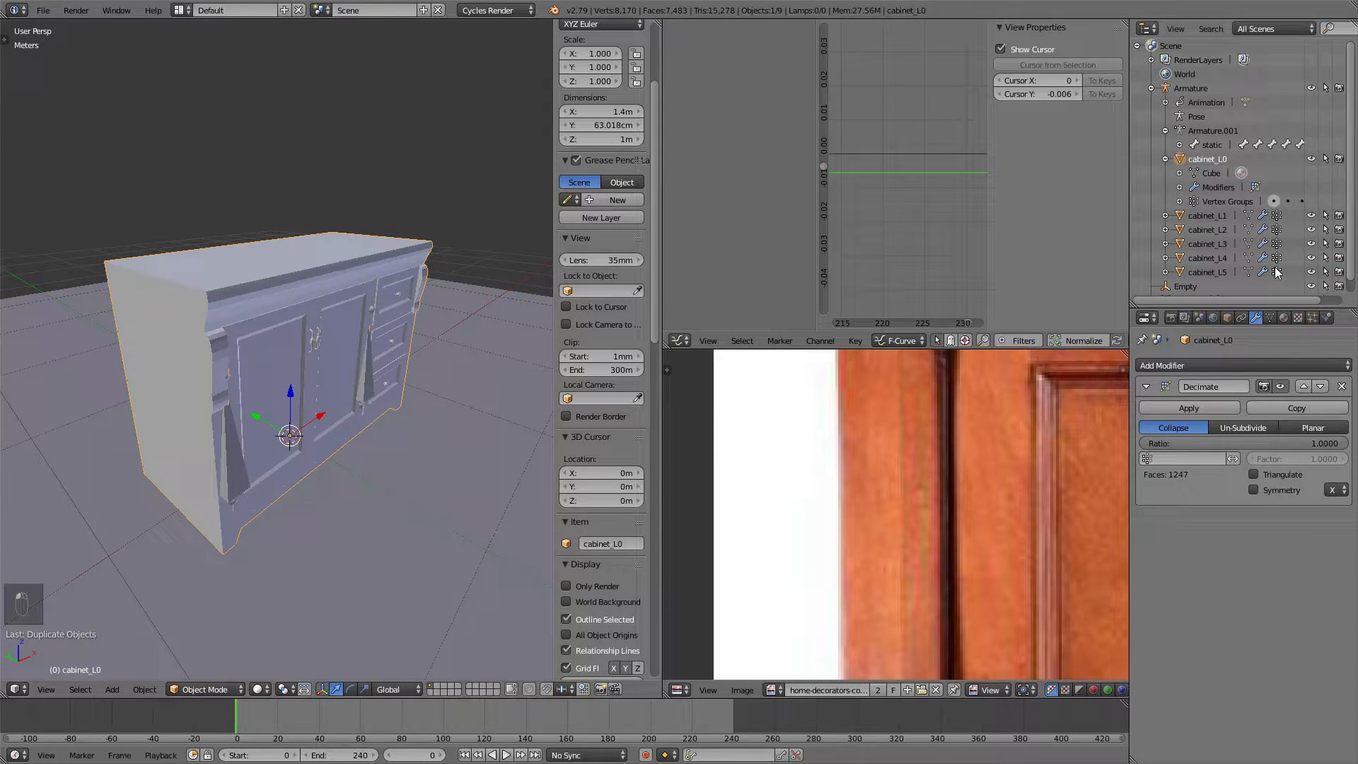
key(Tab)
middle_drag(220, 282, 340, 247)
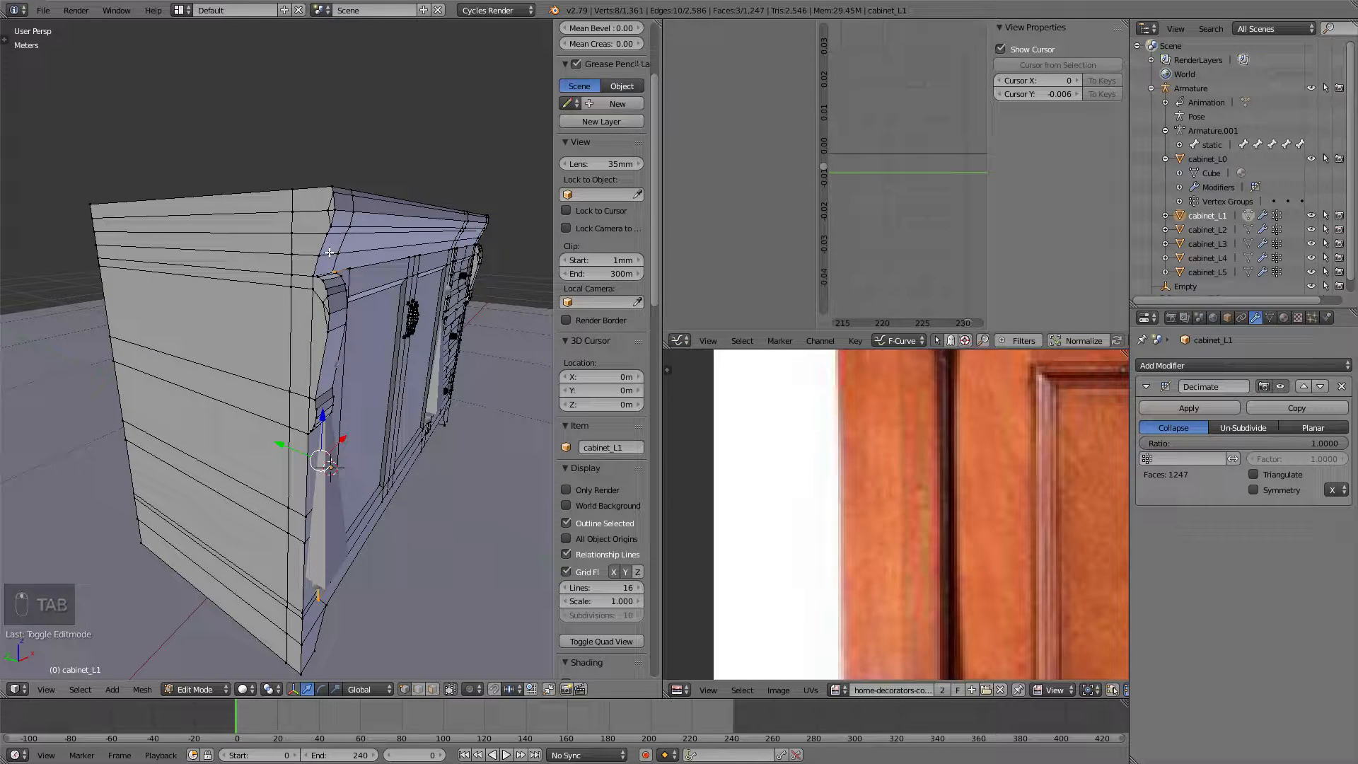
alt+right_click(330, 252)
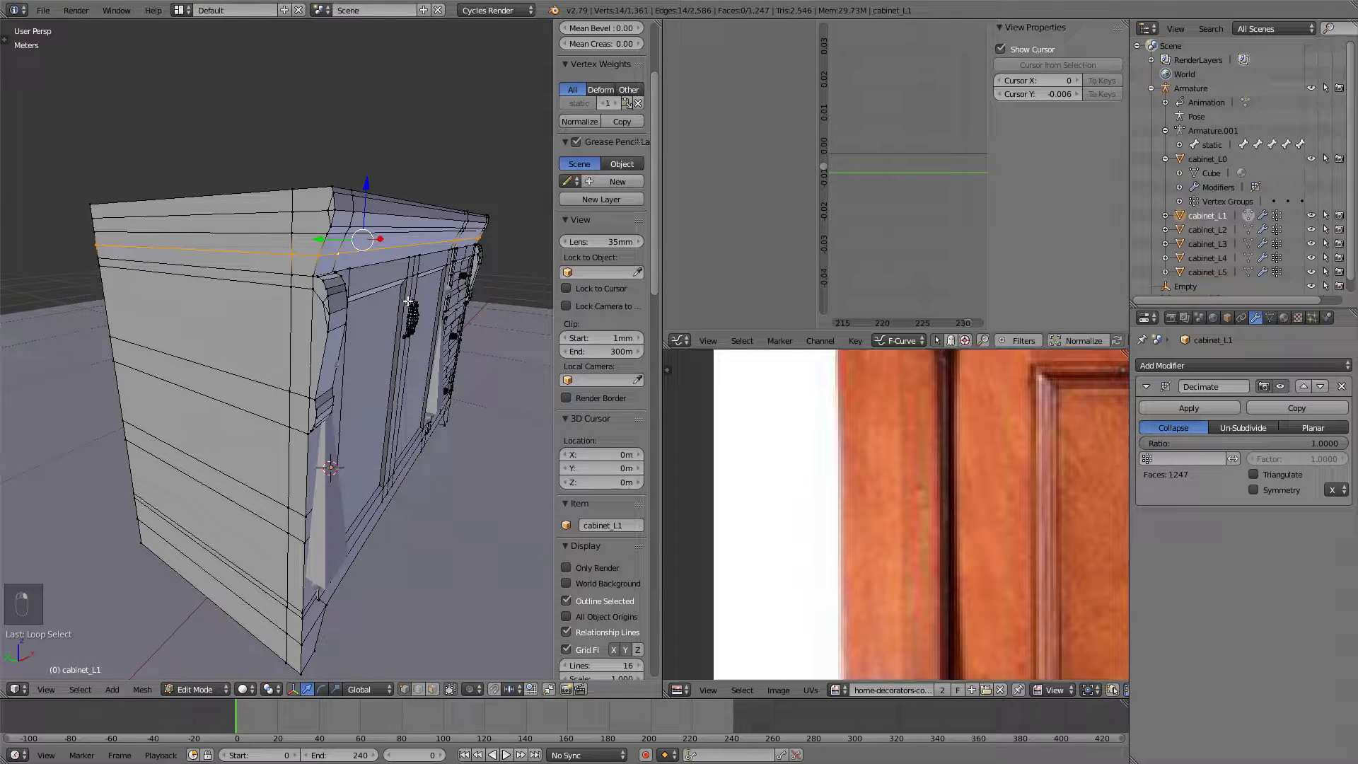
middle_drag(418, 278, 373, 278)
middle_drag(286, 260, 322, 283)
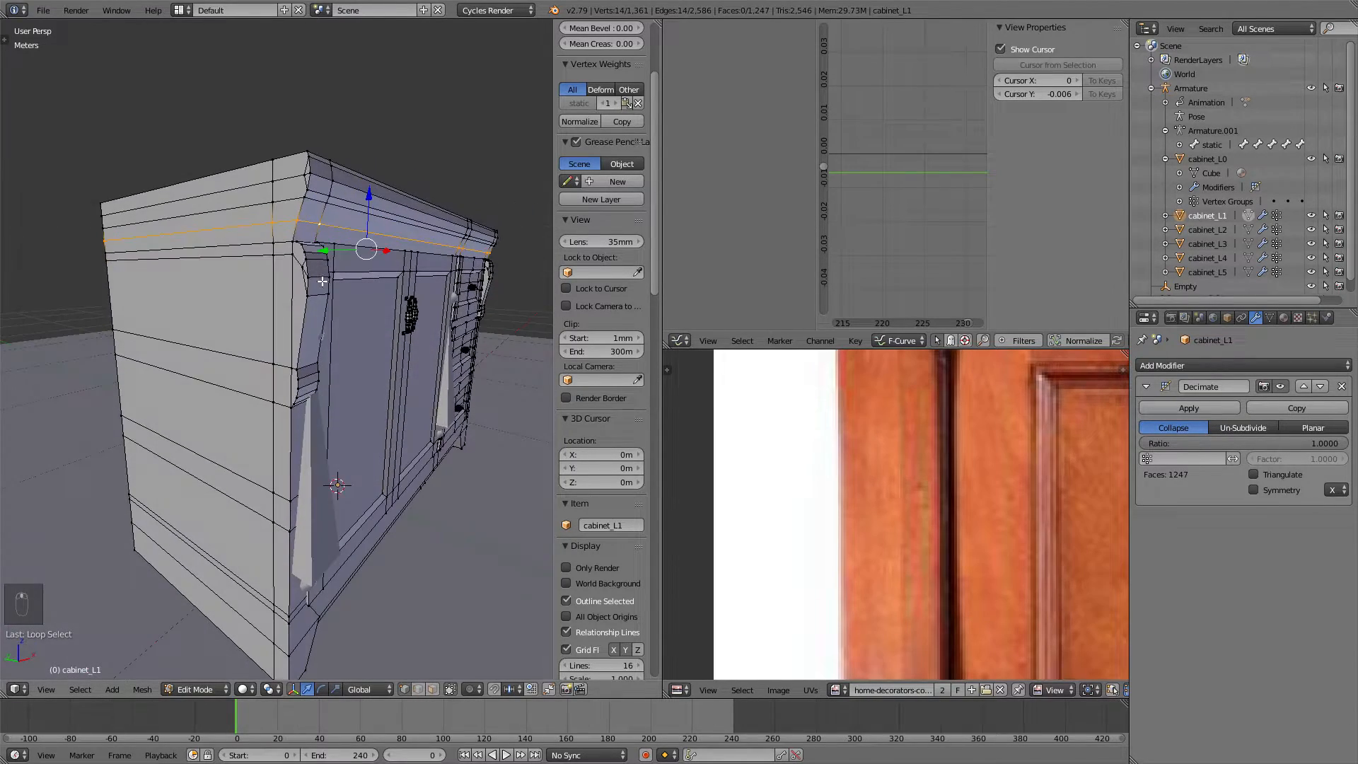
middle_drag(294, 224, 375, 284)
click(422, 689)
middle_drag(507, 414, 368, 367)
key(x)
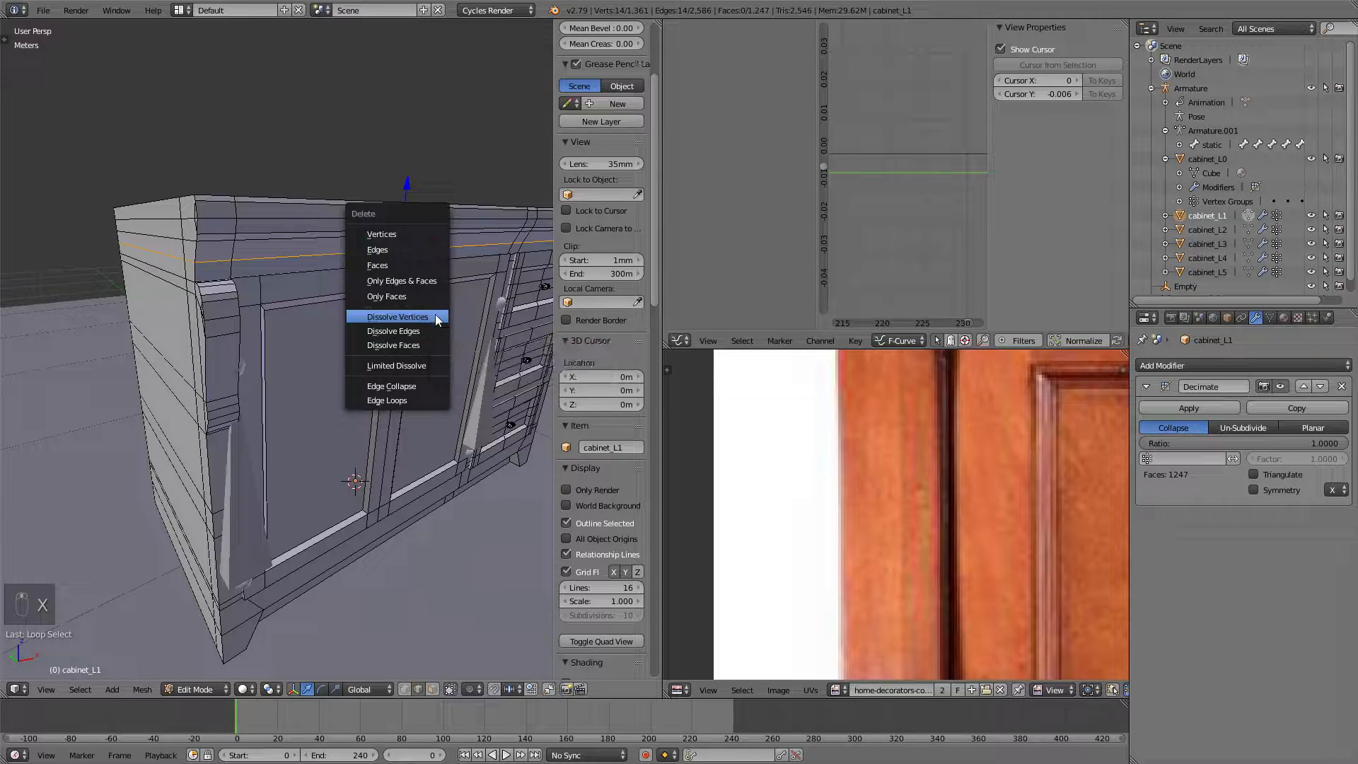
click(419, 339)
middle_drag(419, 338, 357, 274)
scroll(261, 271, up, 3)
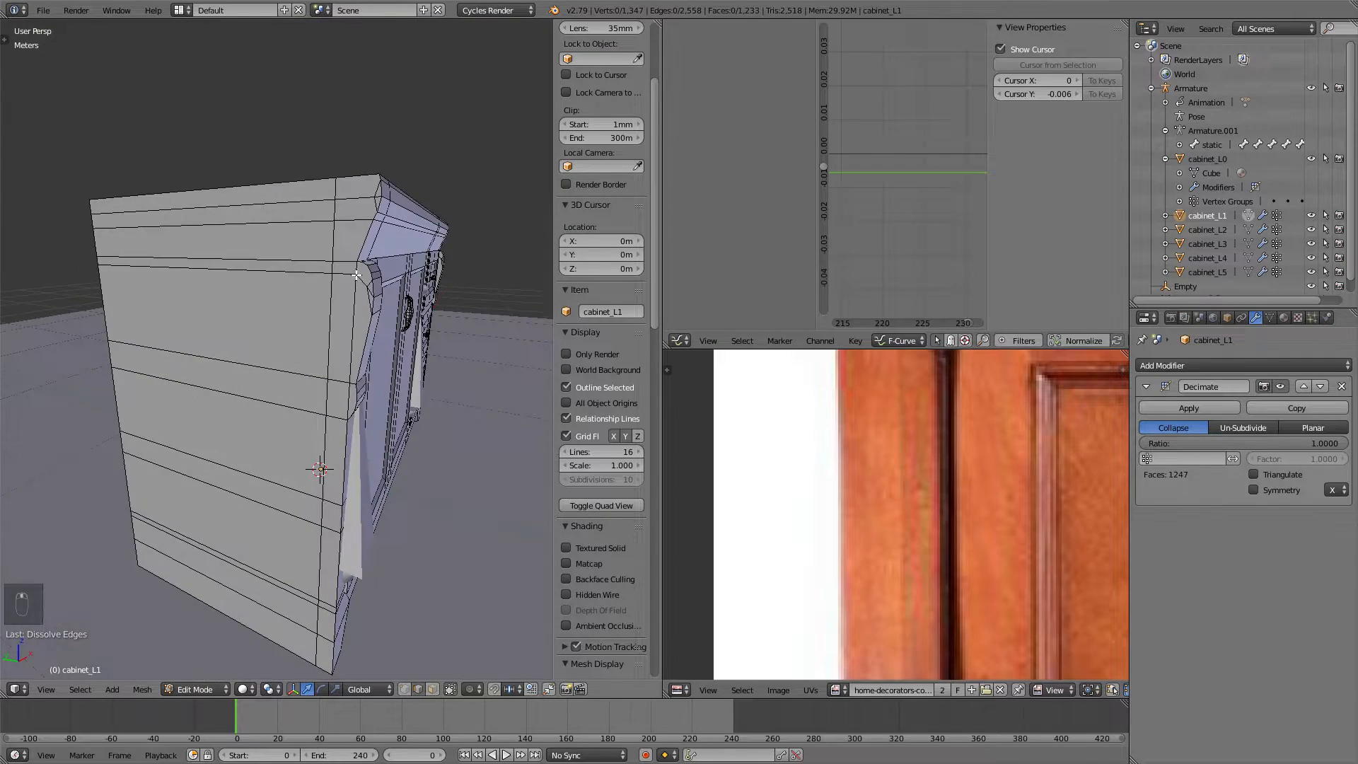
- Undo the edge loop dissolve on cabinet_L1 and return to Object Mode
key(ctrl+z)
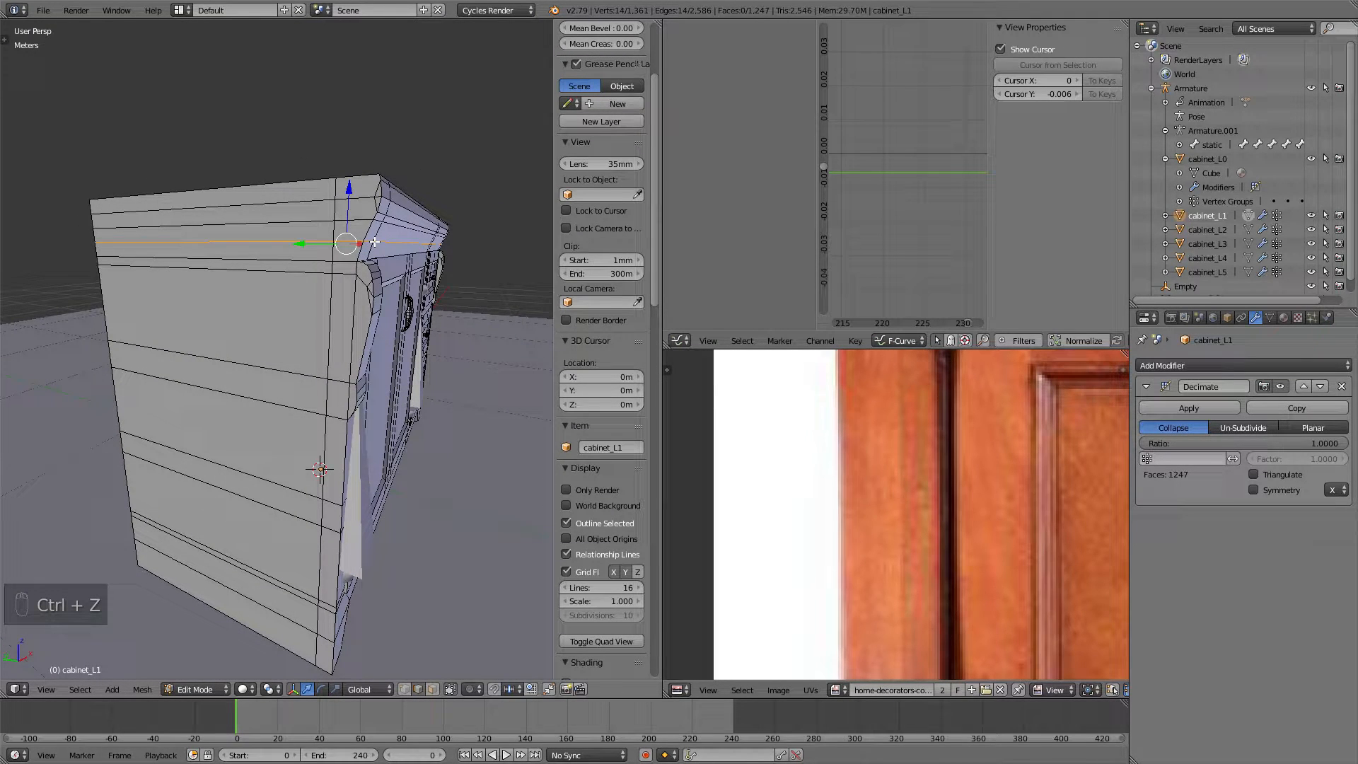
middle_drag(385, 234, 362, 240)
key(Tab)
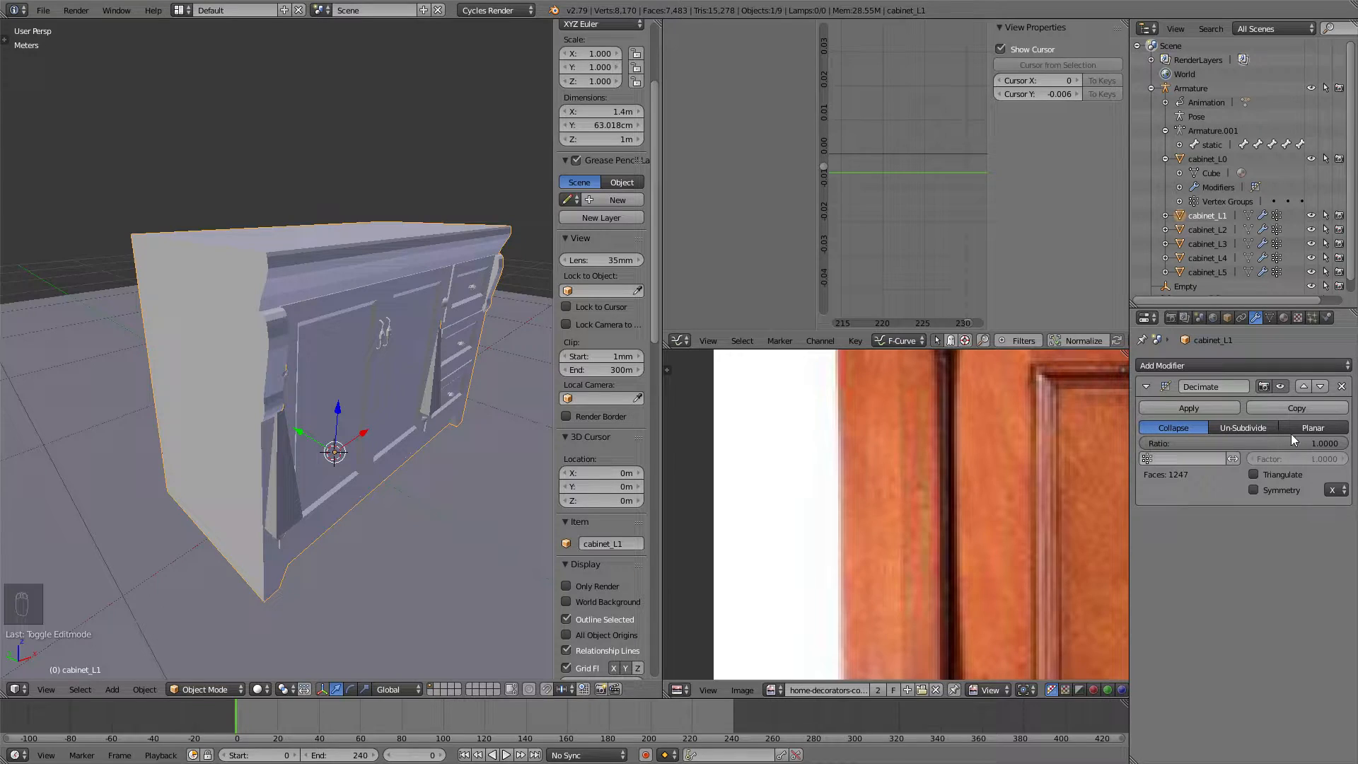
- Set the Decimate ratio of cabinet_L1 to 0.8 and check the reduced mesh up close
scroll(1234, 174, down, 1)
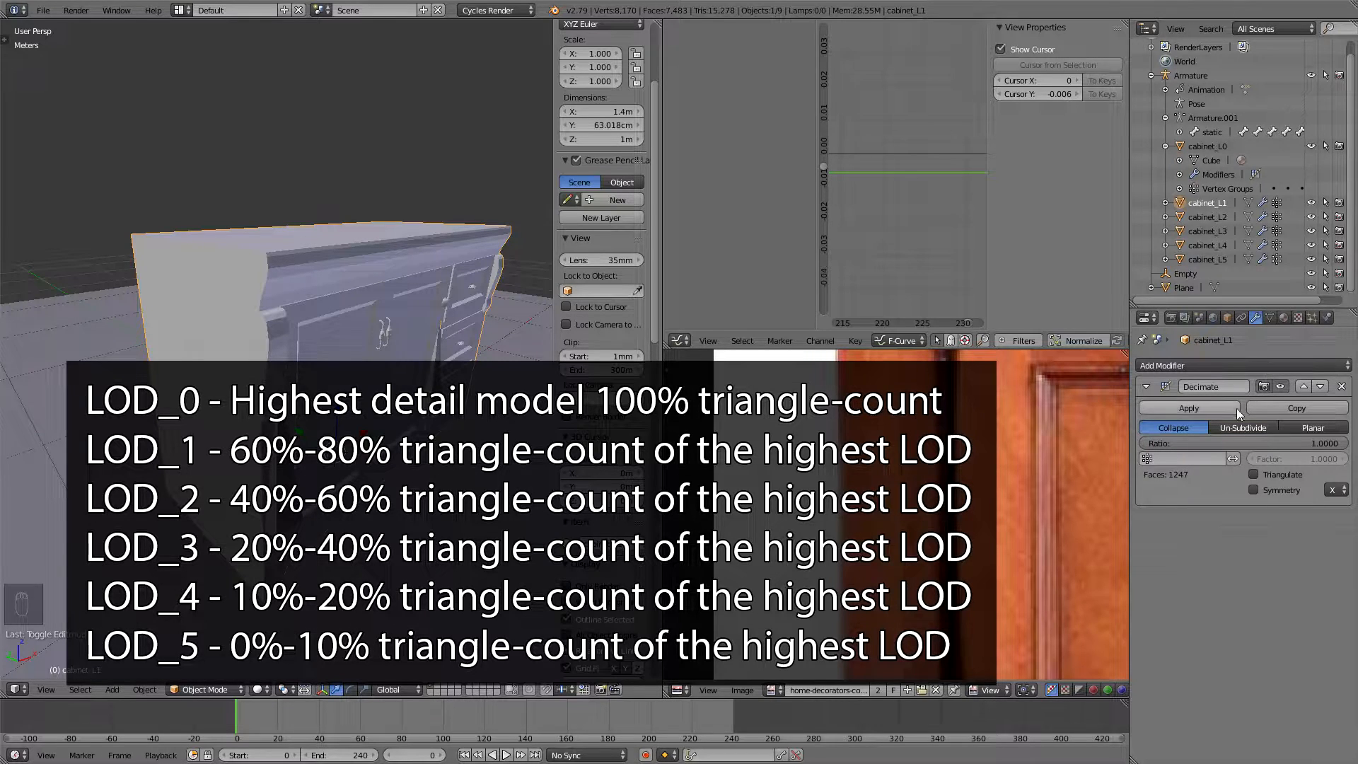
click(1284, 441)
text(0.8)
key(Return)
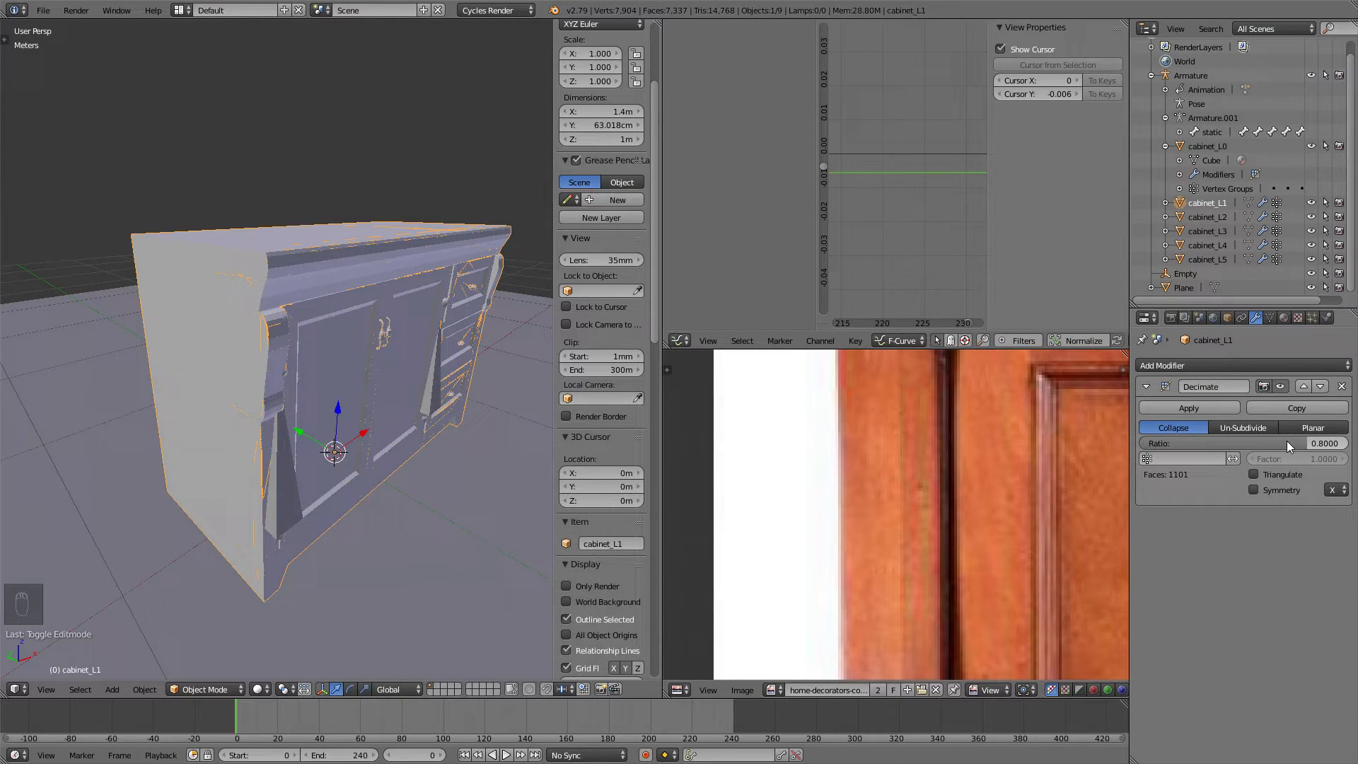
scroll(383, 247, up, 3)
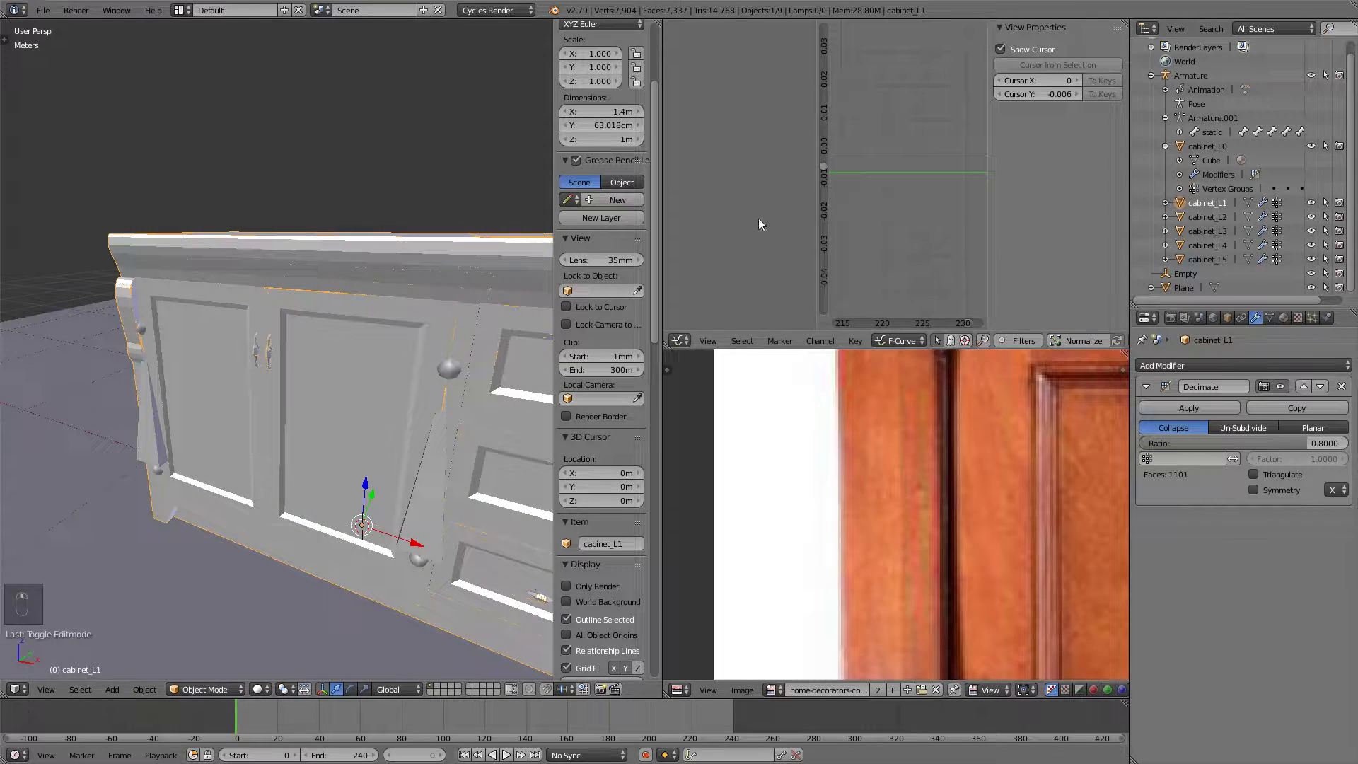
scroll(383, 248, down, 3)
- Hide cabinet_L0, cabinet_L2, cabinet_L3, cabinet_L4 and cabinet_L5 in the viewport, leaving cabinet_L1 shown
click(1311, 146)
click(1310, 217)
click(1309, 231)
click(1309, 245)
click(1310, 259)
- Switch the viewport to textured shading with the cabinet's front in view
mouse_move(253, 247)
middle_down()
mouse_move(287, 266)
mouse_move(197, 233)
middle_up()
key(z)
key(alt+z)
- Reset the Decimate ratio of cabinet_L1 to 1
click(1304, 445)
text(1)
key(Return)
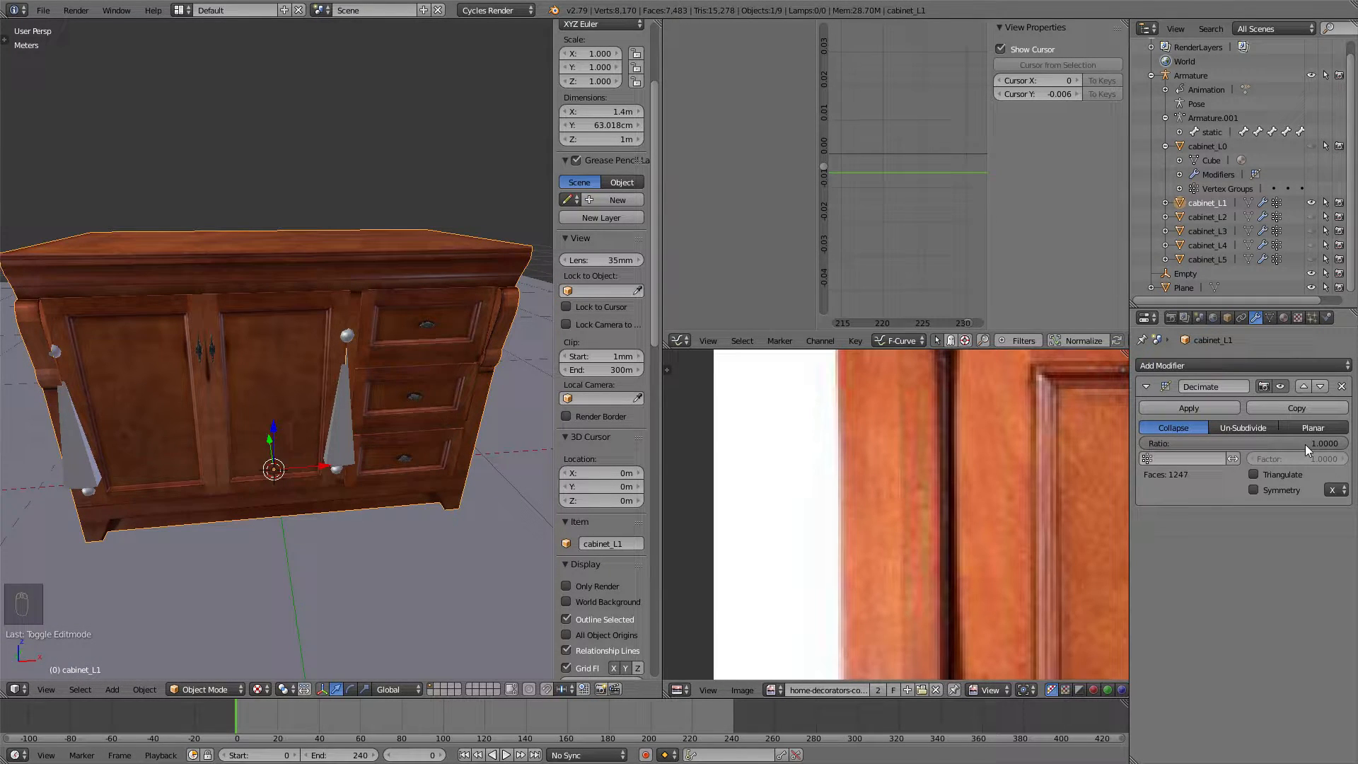
- Turn on Only Render for the viewport and set the Decimate ratio of cabinet_L1 to 0.8
scroll(614, 487, down, 3)
click(566, 501)
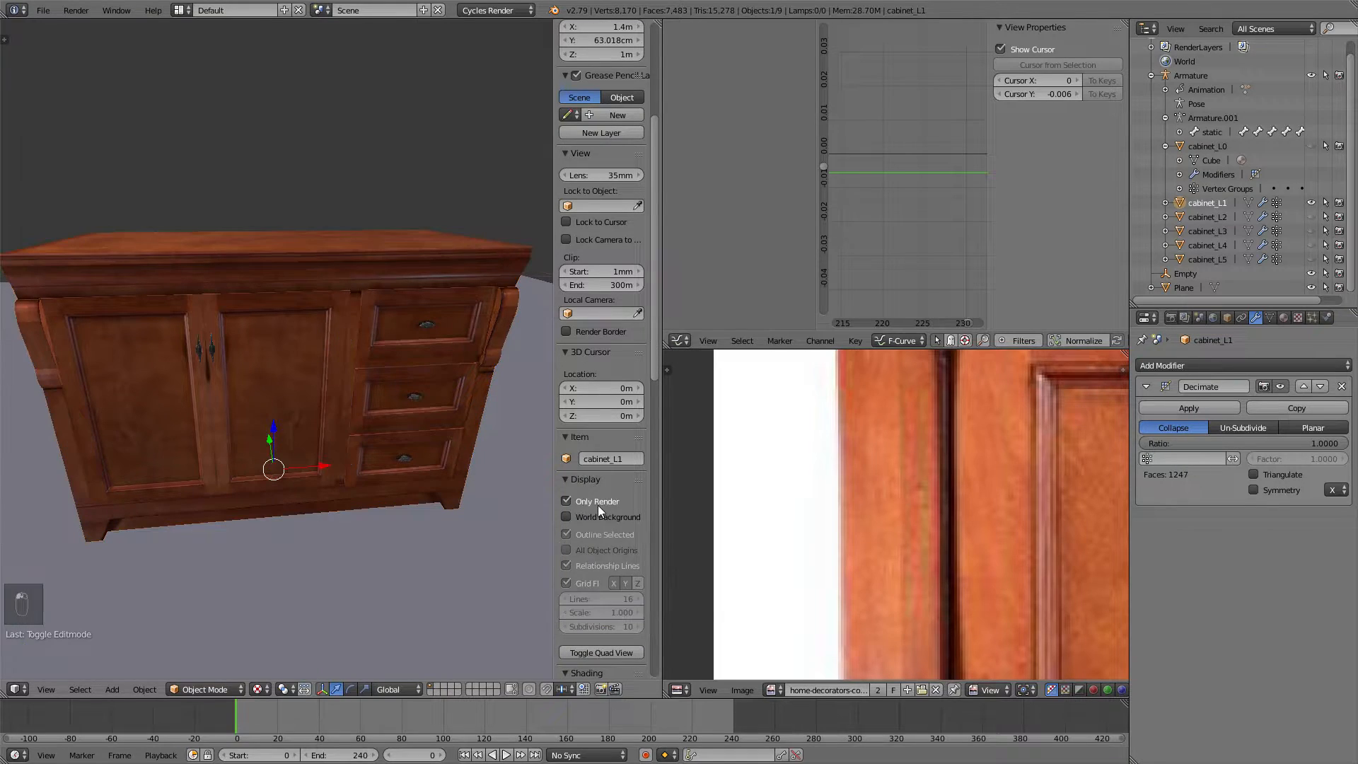
click(1298, 444)
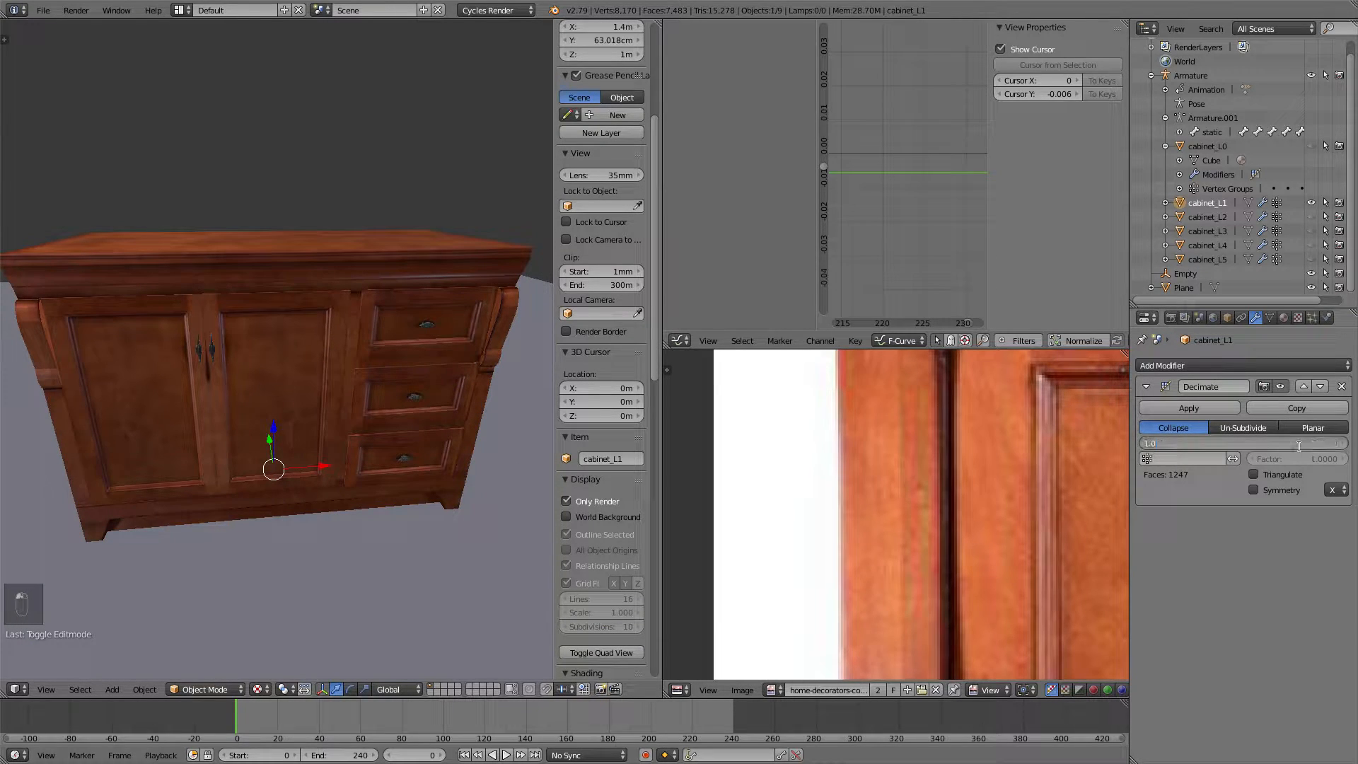
key(BackSpace)
text(.8)
key(Return)
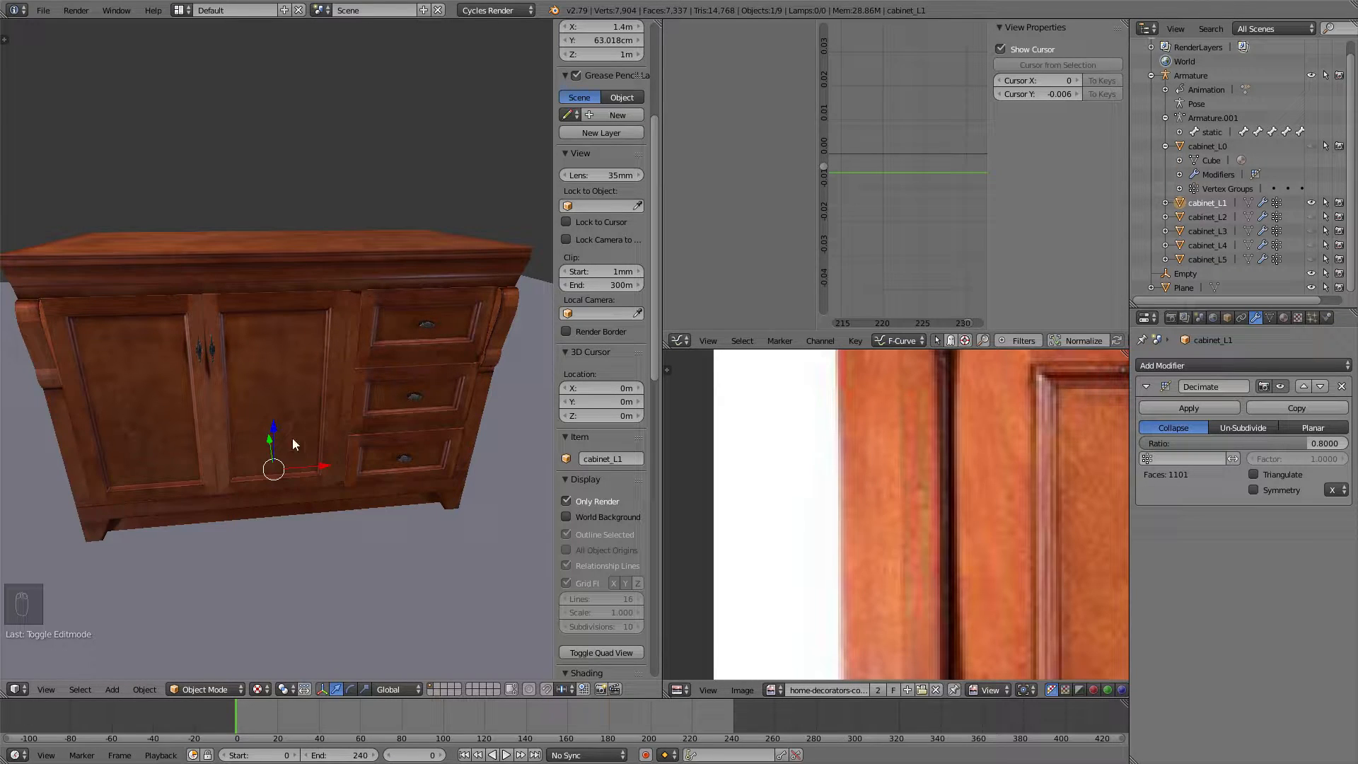
- Hide cabinet_L1, show cabinet_L2 in the viewport and select it
scroll(244, 432, down, 5)
middle_drag(187, 370, 281, 355)
middle_drag(184, 365, 274, 378)
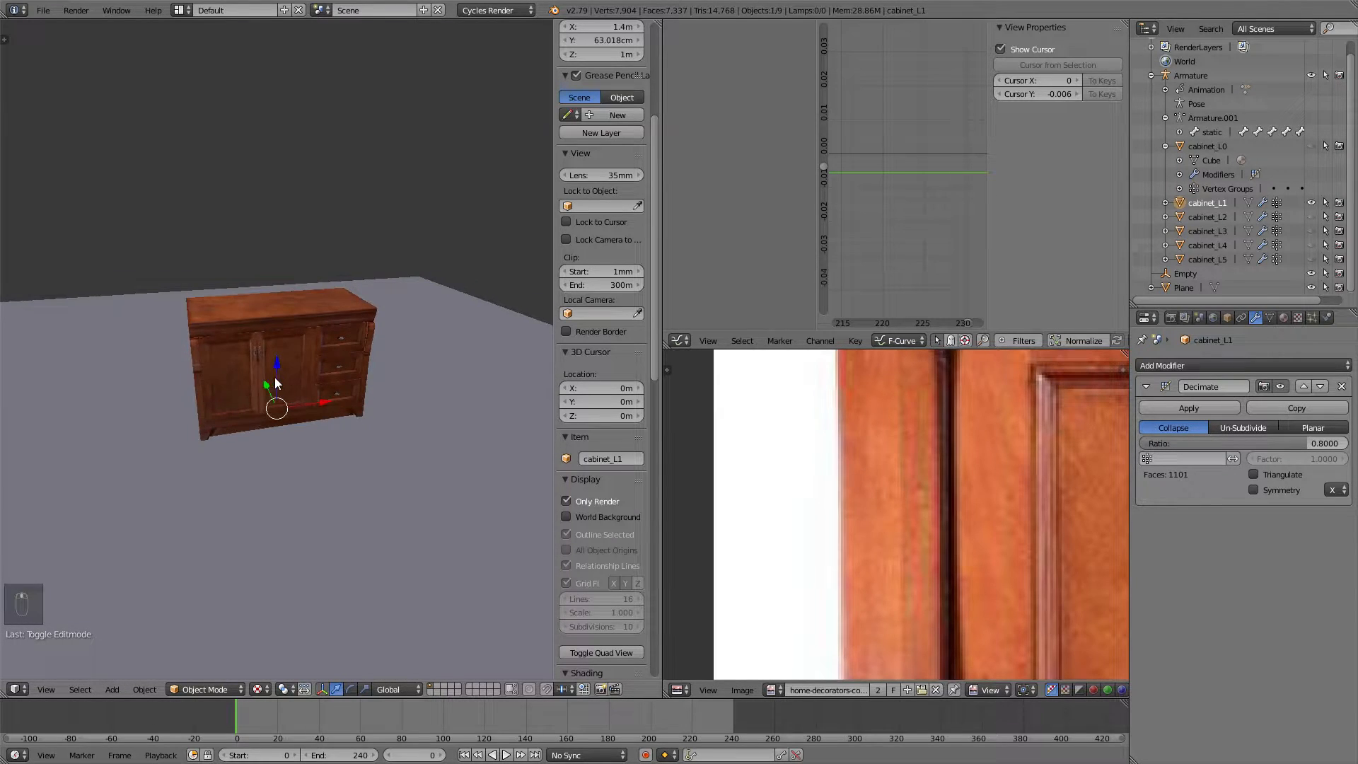
scroll(257, 317, up, 1)
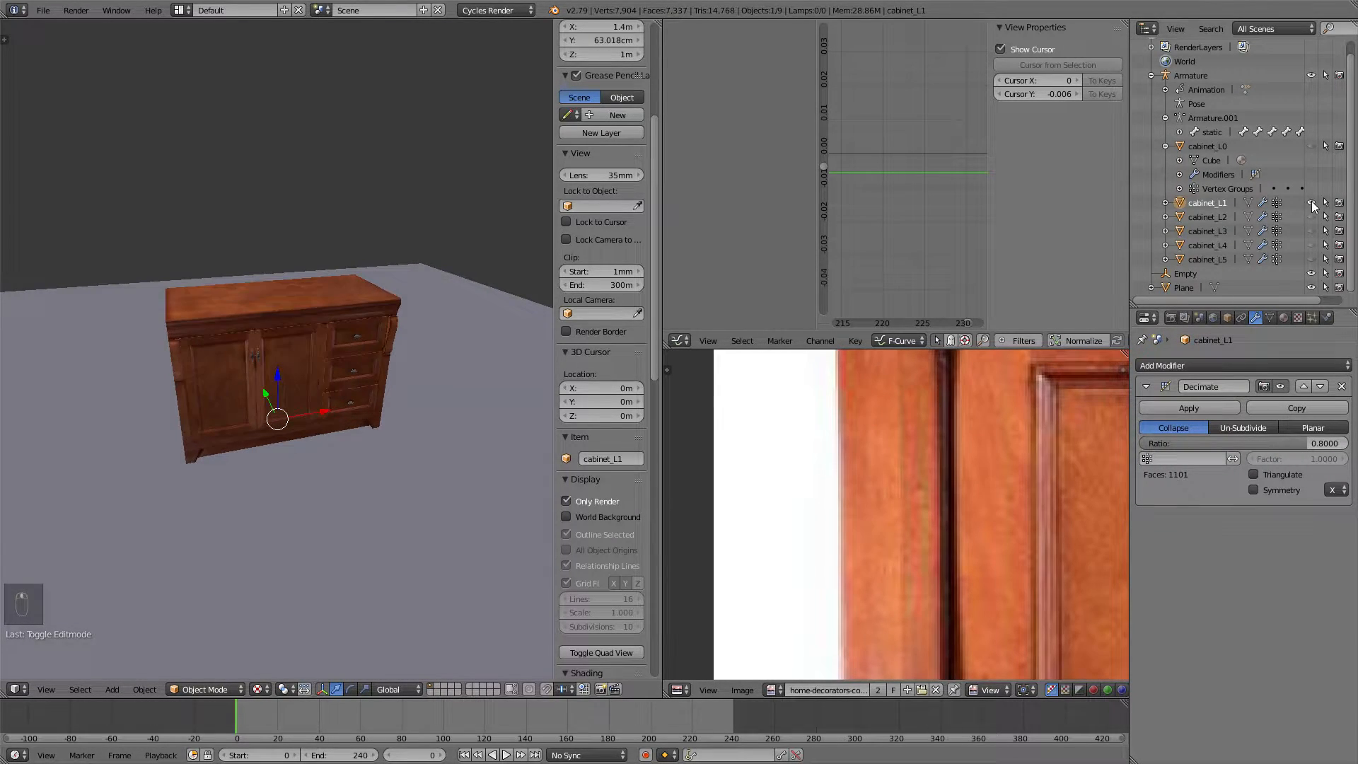
click(1311, 202)
click(1311, 216)
click(1207, 216)
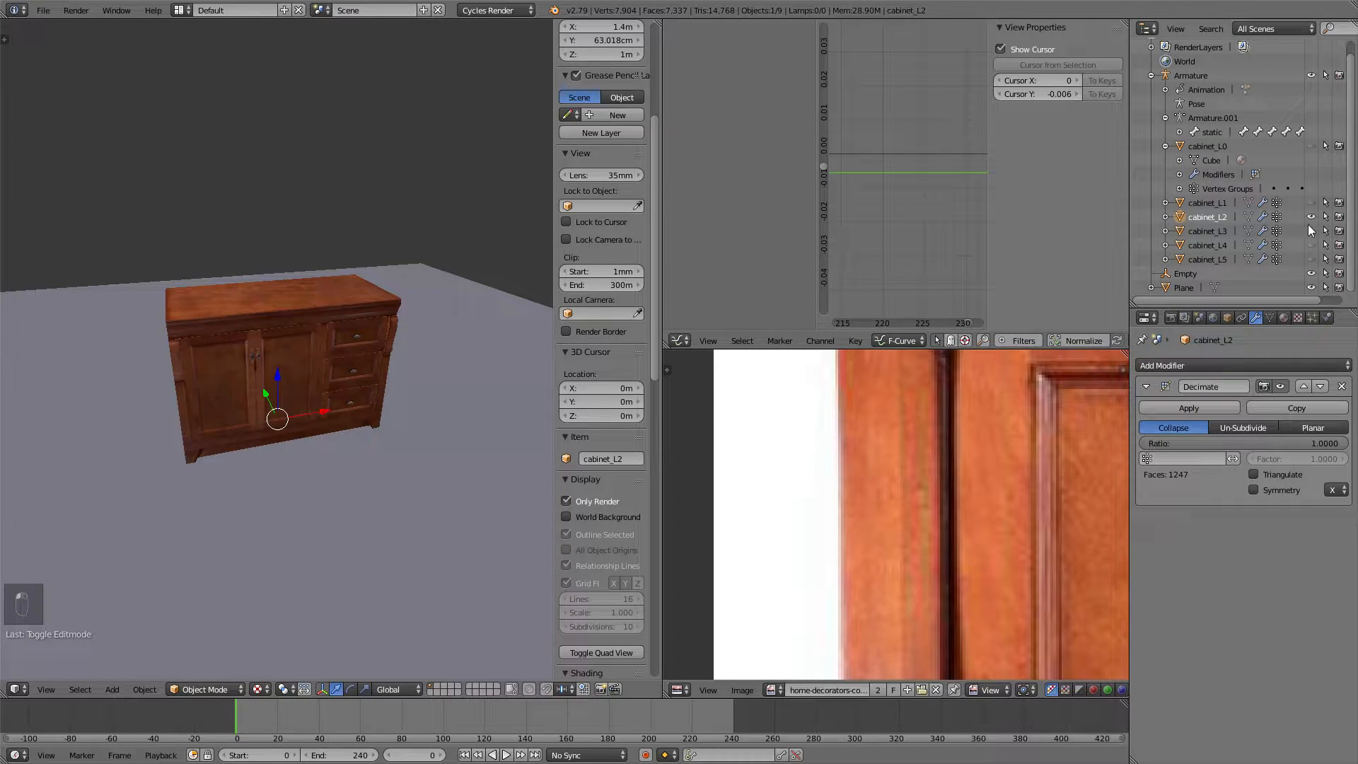
- Set the Decimate ratio of cabinet_L2 to 0.5
scroll(380, 303, up, 3)
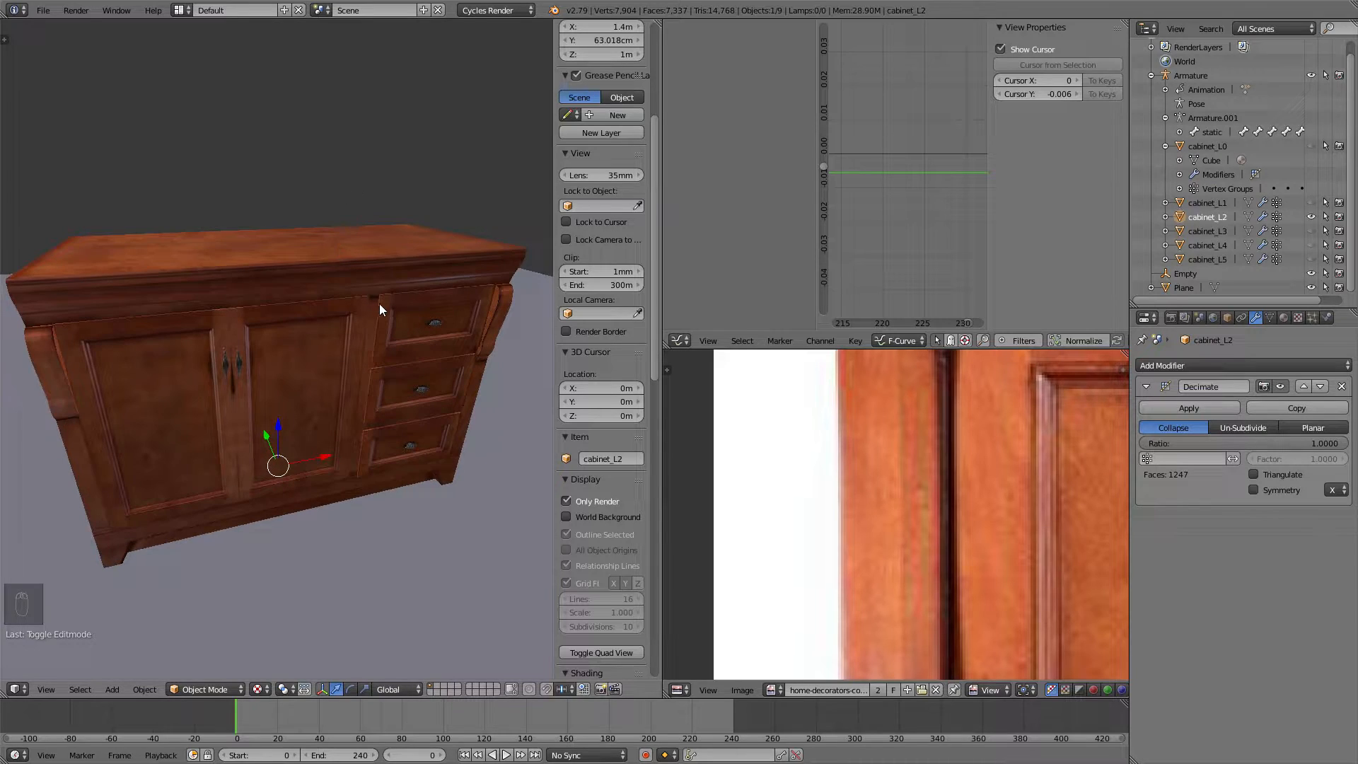
scroll(376, 307, down, 2)
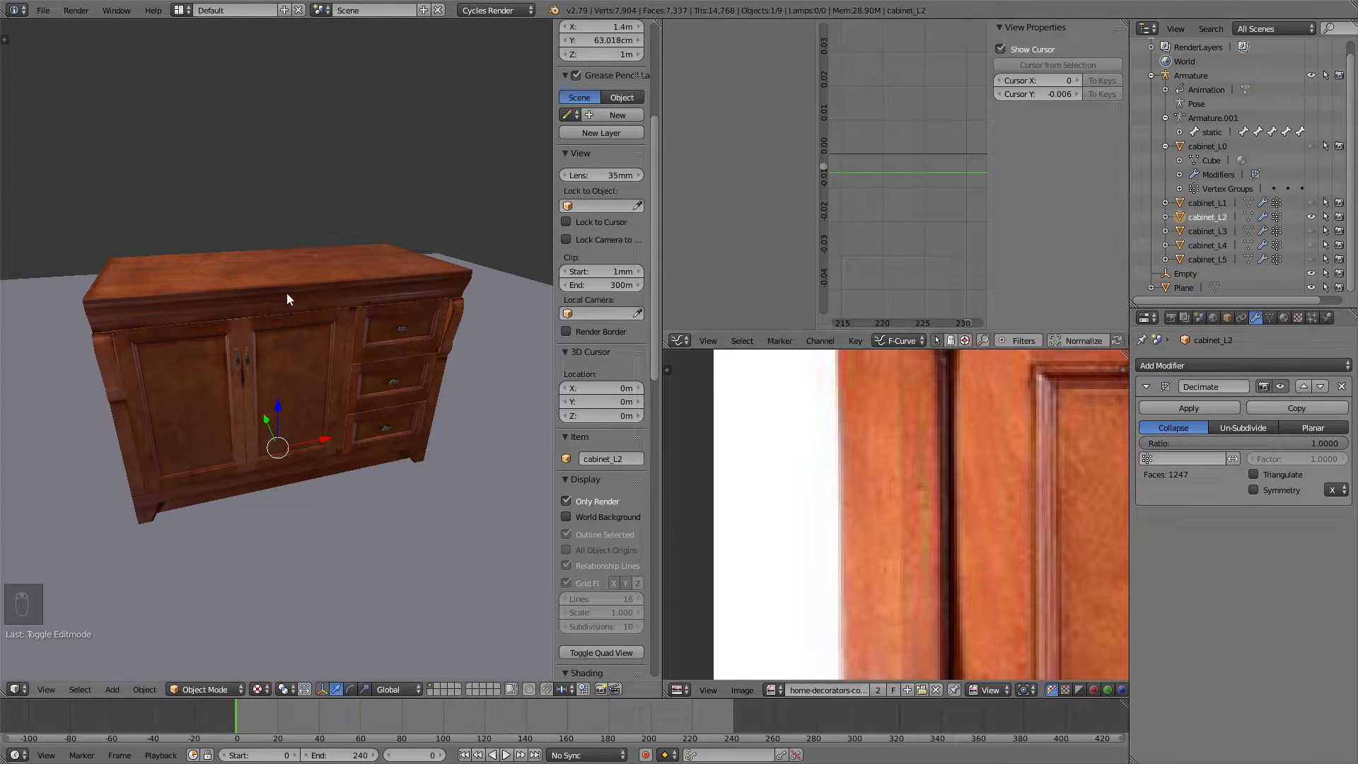
click(1270, 443)
key(BackSpace)
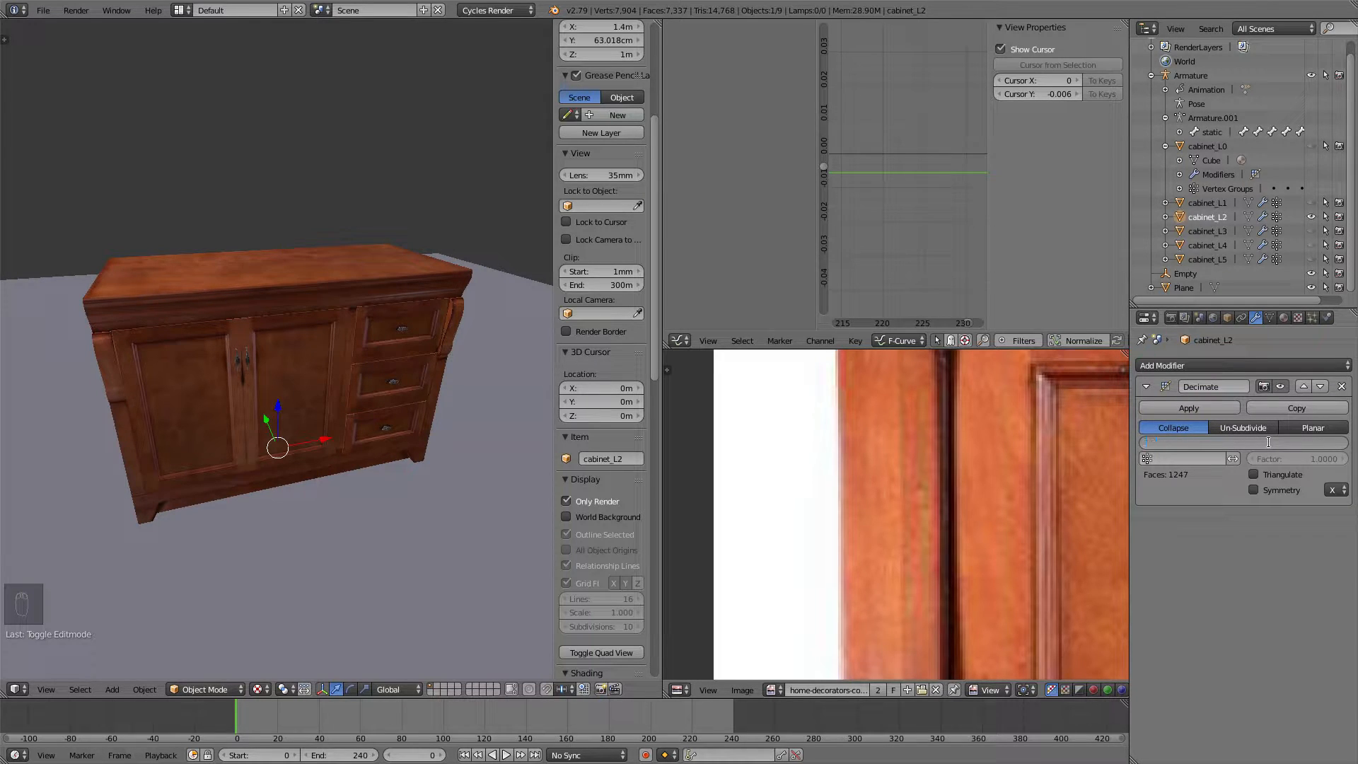
key(Return)
middle_drag(207, 415, 201, 372)
middle_drag(332, 284, 249, 377)
- Show cabinet_L3 in place of cabinet_L2 and set its Decimate ratio to 0.3
click(1311, 216)
click(1310, 230)
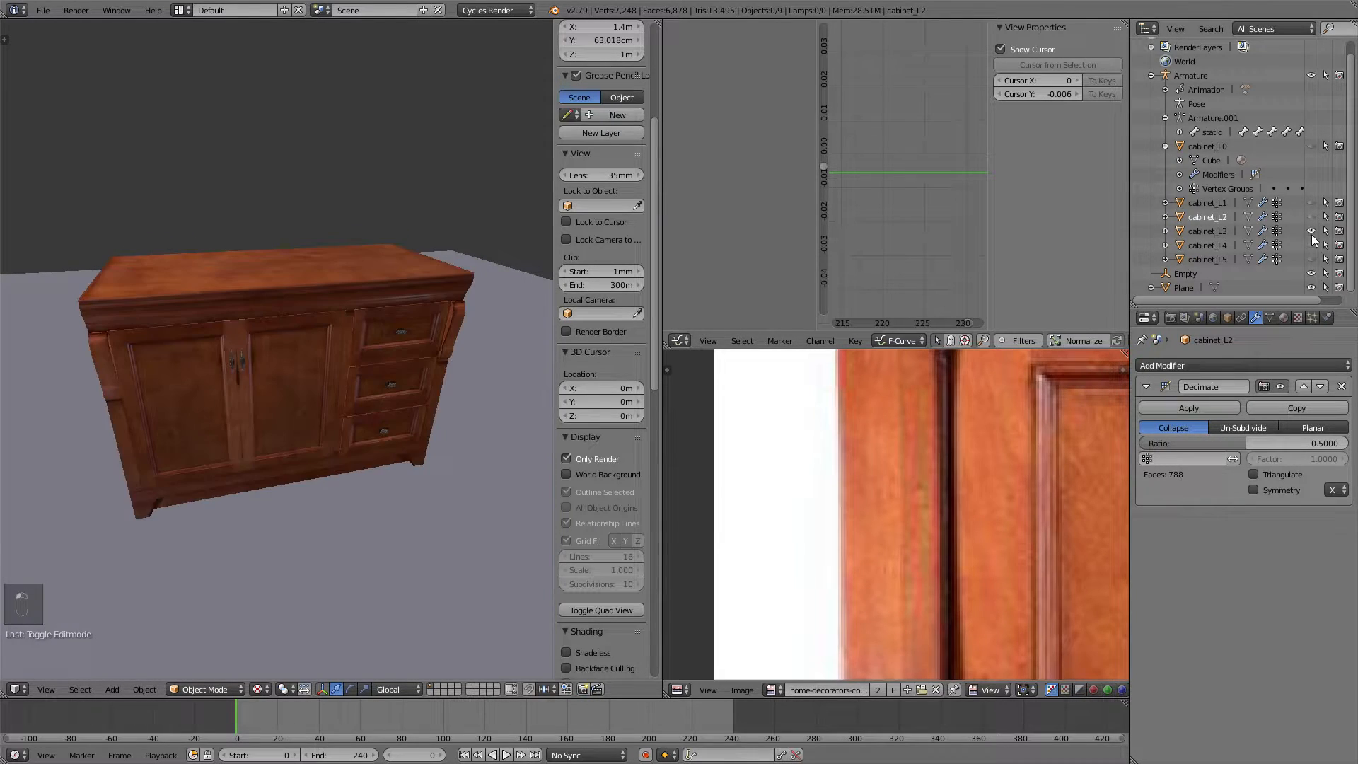
click(1209, 231)
click(1250, 439)
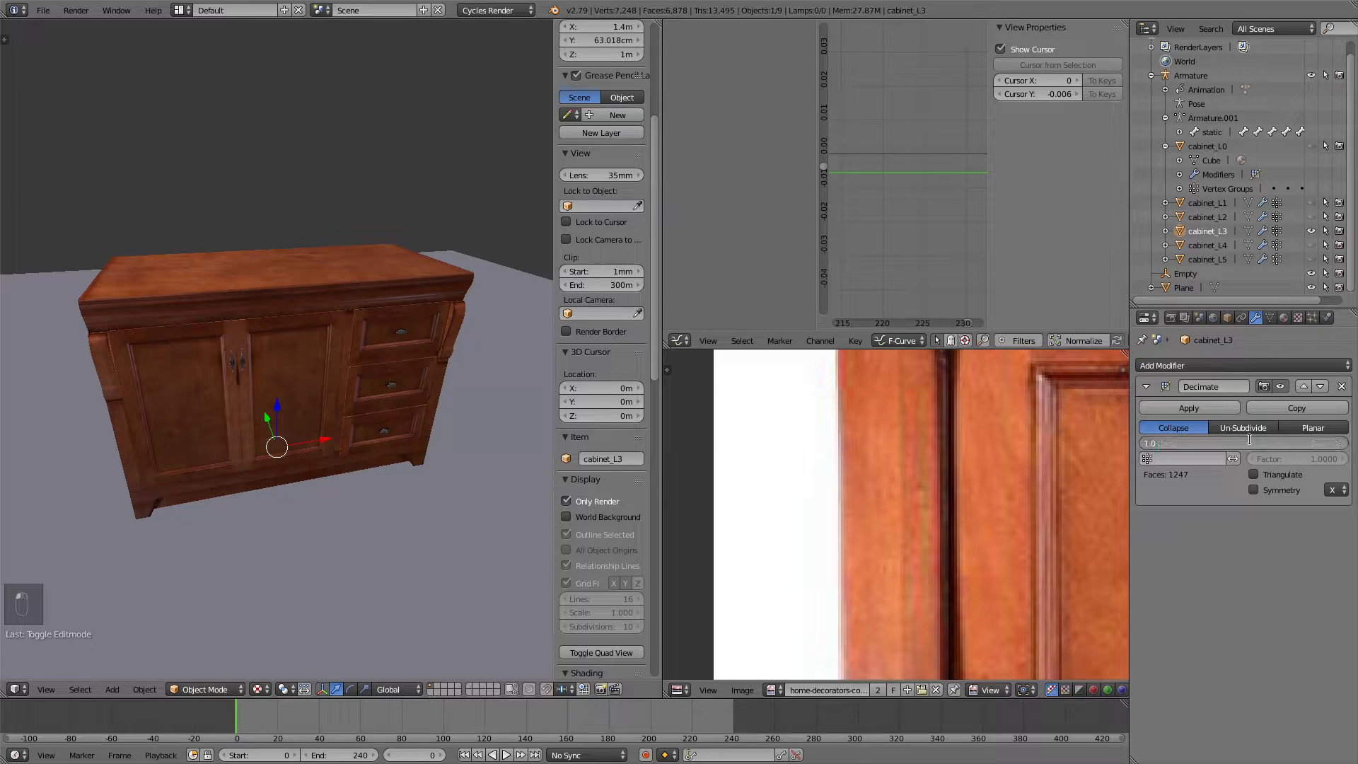
key(BackSpace)
text(.3)
key(Return)
- Show cabinet_L4 in place of cabinet_L3 and set its Decimate ratio to 0.15
middle_drag(396, 304, 284, 320)
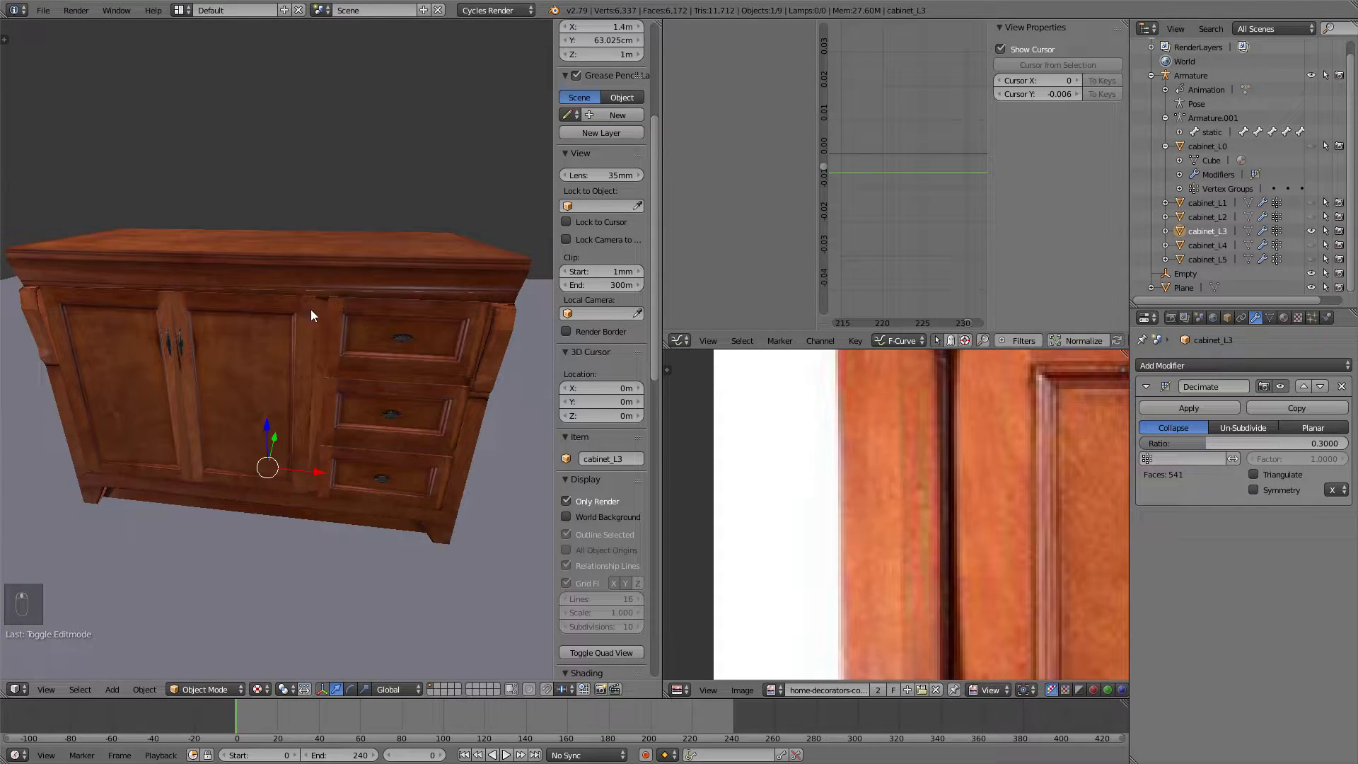
scroll(312, 316, down, 10)
scroll(312, 312, down, 3)
middle_drag(313, 321, 338, 335)
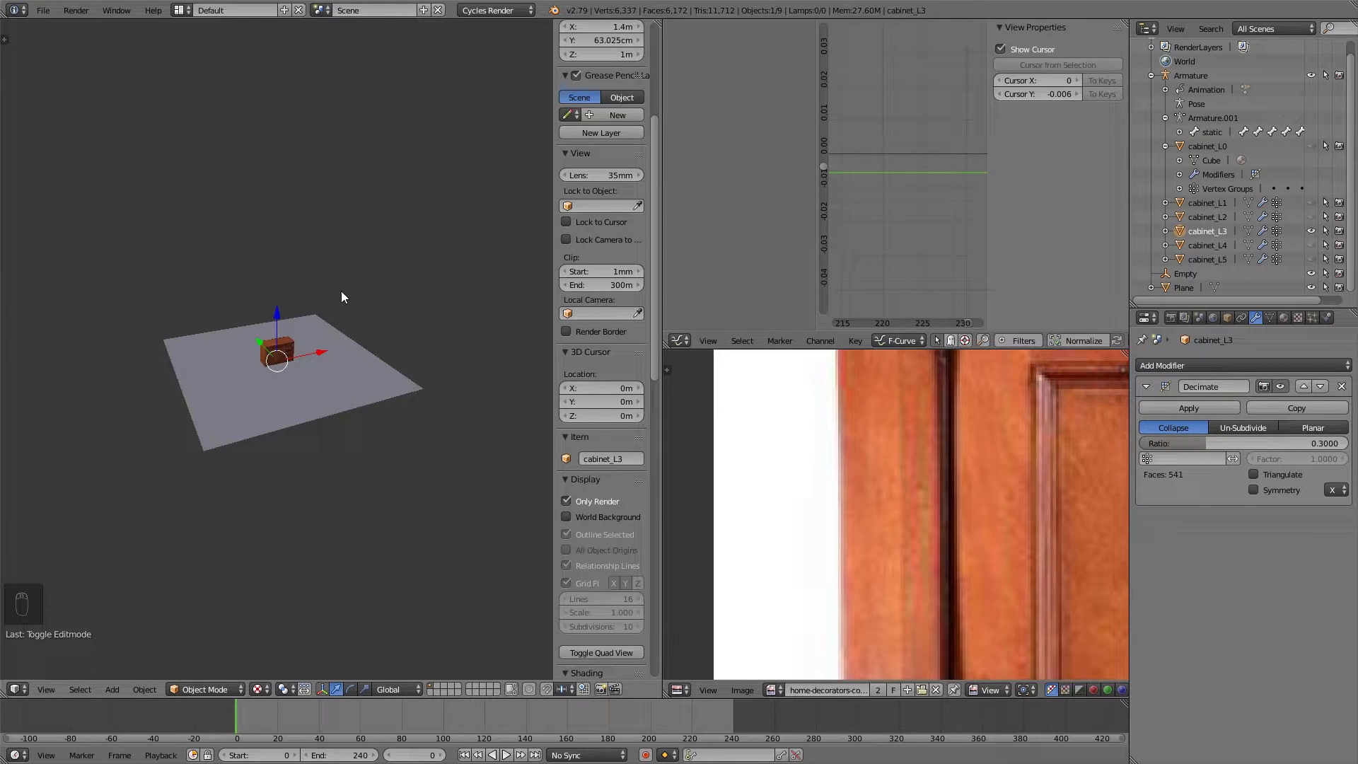
scroll(346, 303, up, 8)
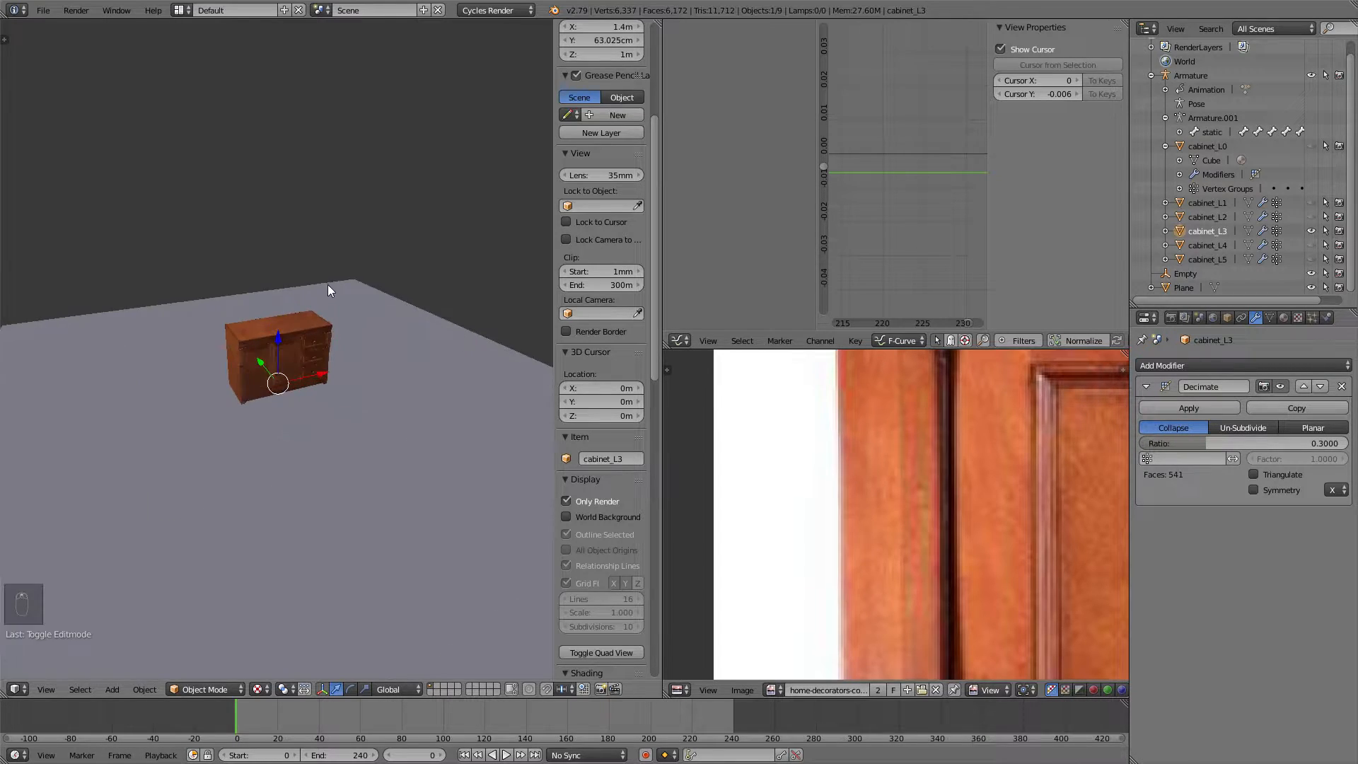
click(1312, 231)
click(1311, 245)
click(1220, 245)
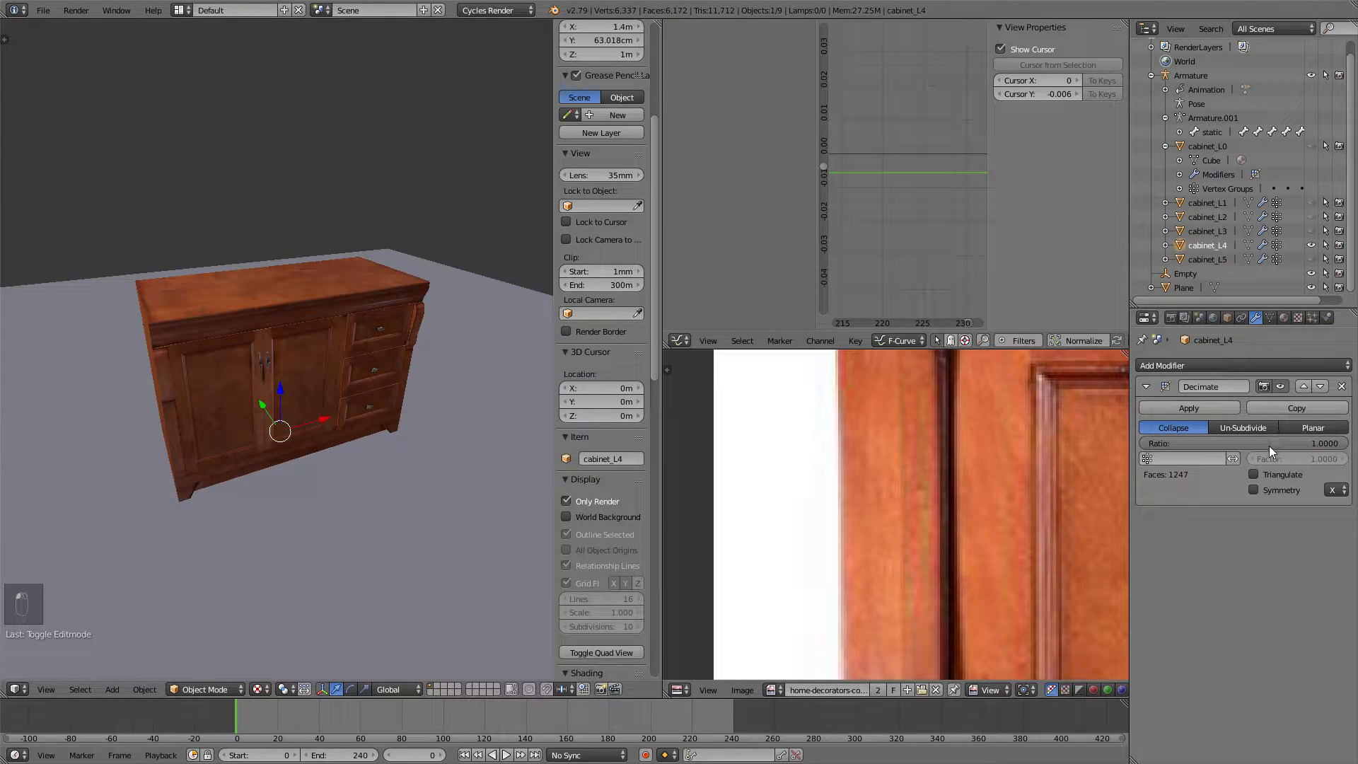
click(1272, 444)
key(BackSpace)
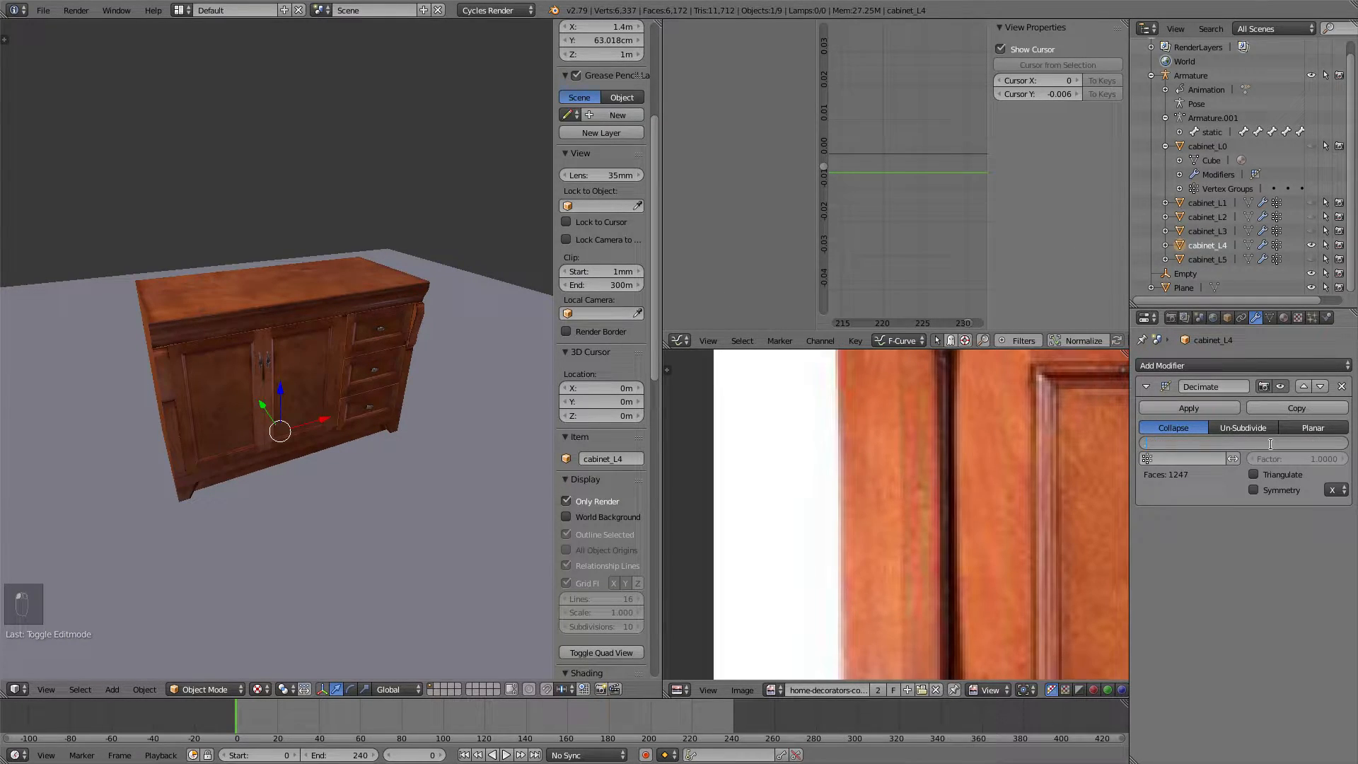
key(Return)
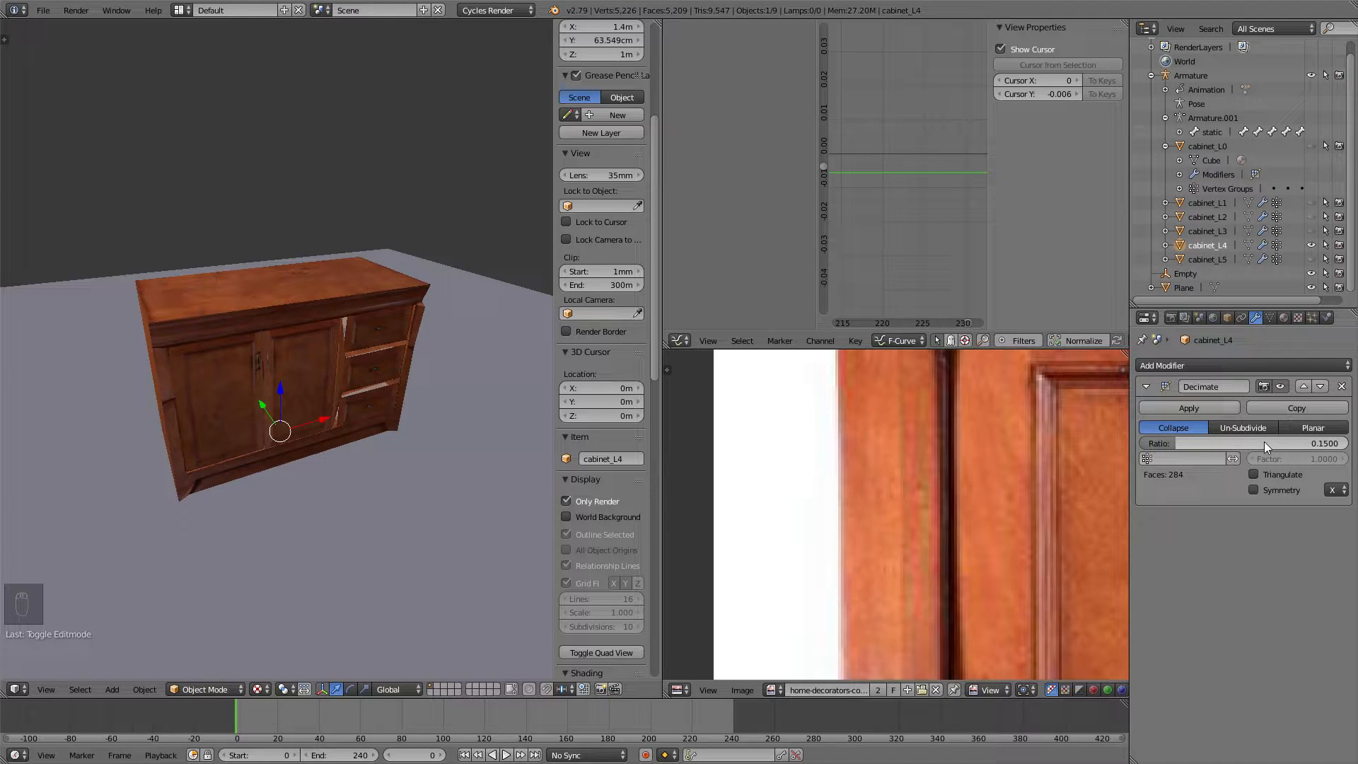
- Show cabinet_L5 in place of cabinet_L4 and set its Decimate ratio to 0.05
middle_drag(290, 266, 251, 320)
scroll(337, 302, down, 17)
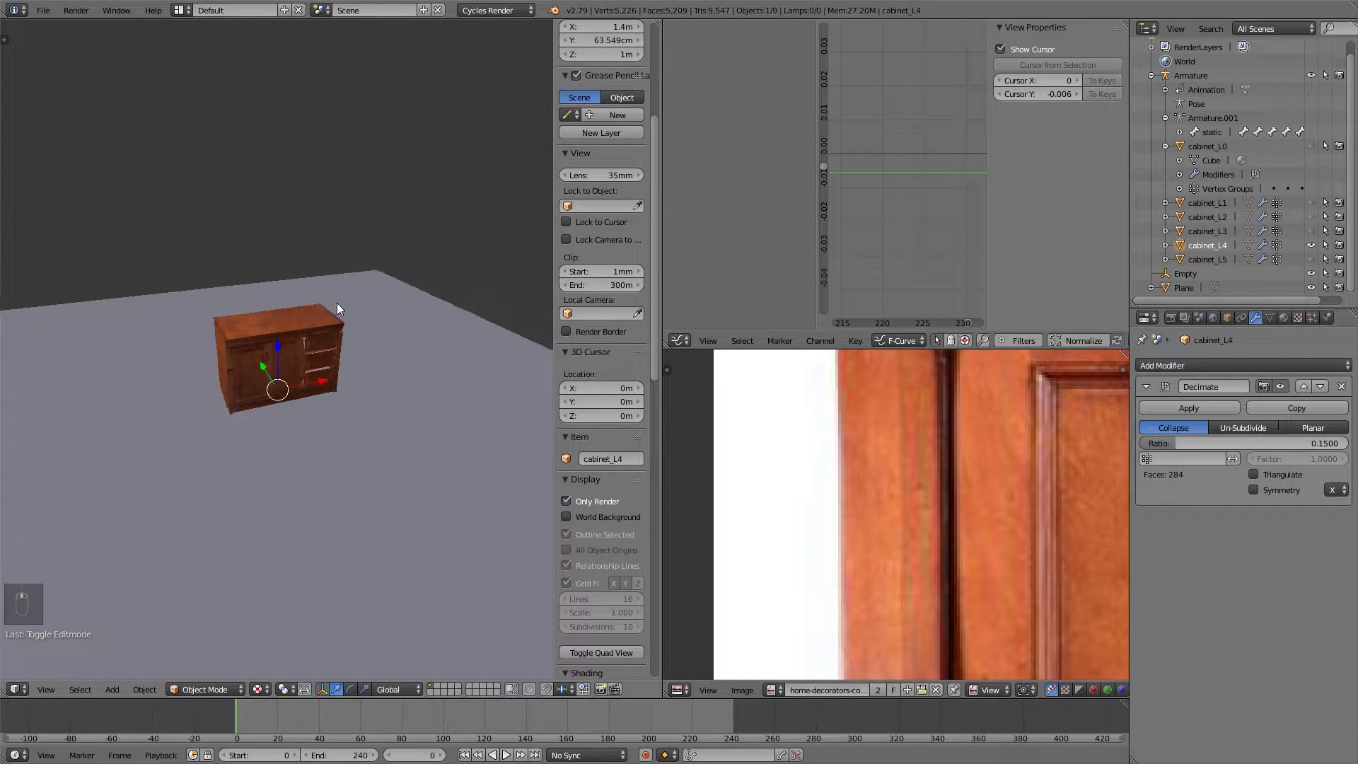
click(1309, 245)
click(1310, 259)
click(1259, 262)
click(1264, 441)
key(BackSpace)
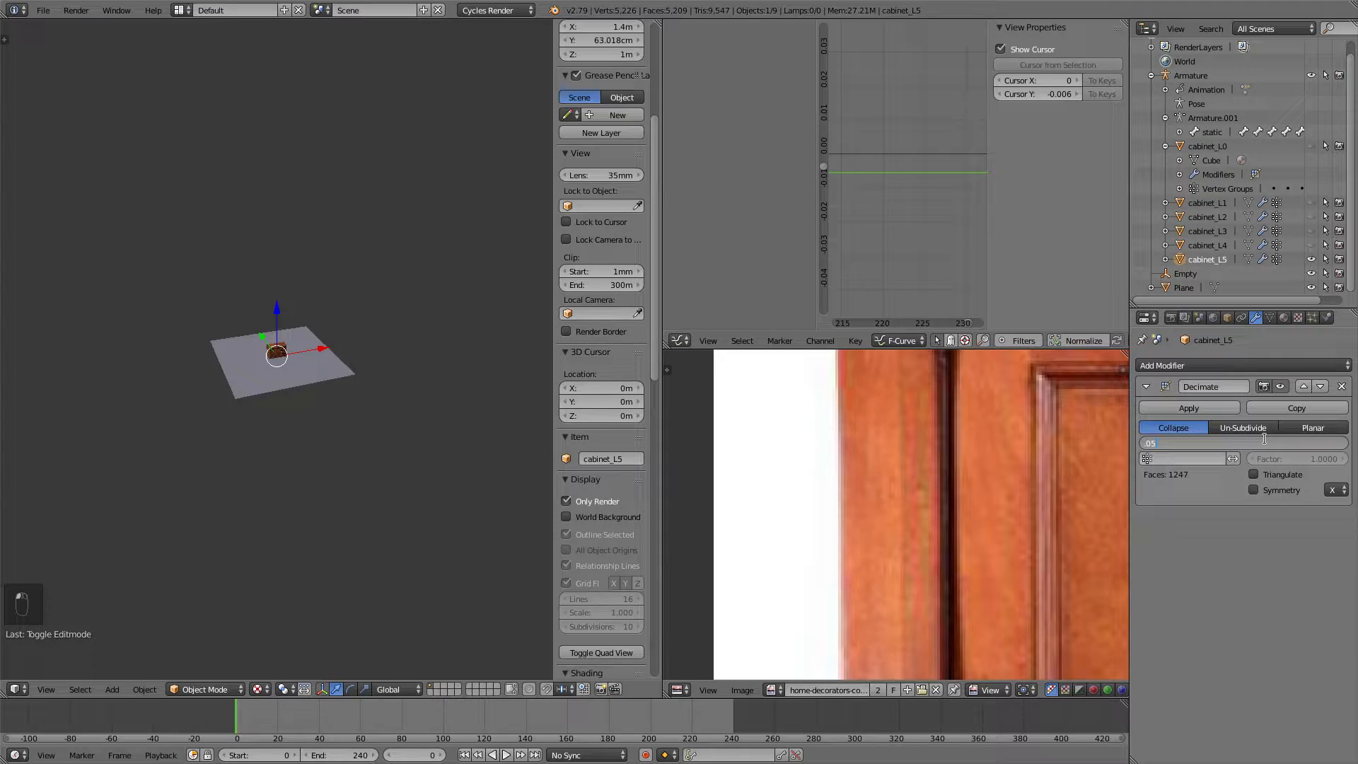
text(.05)
key(Return)
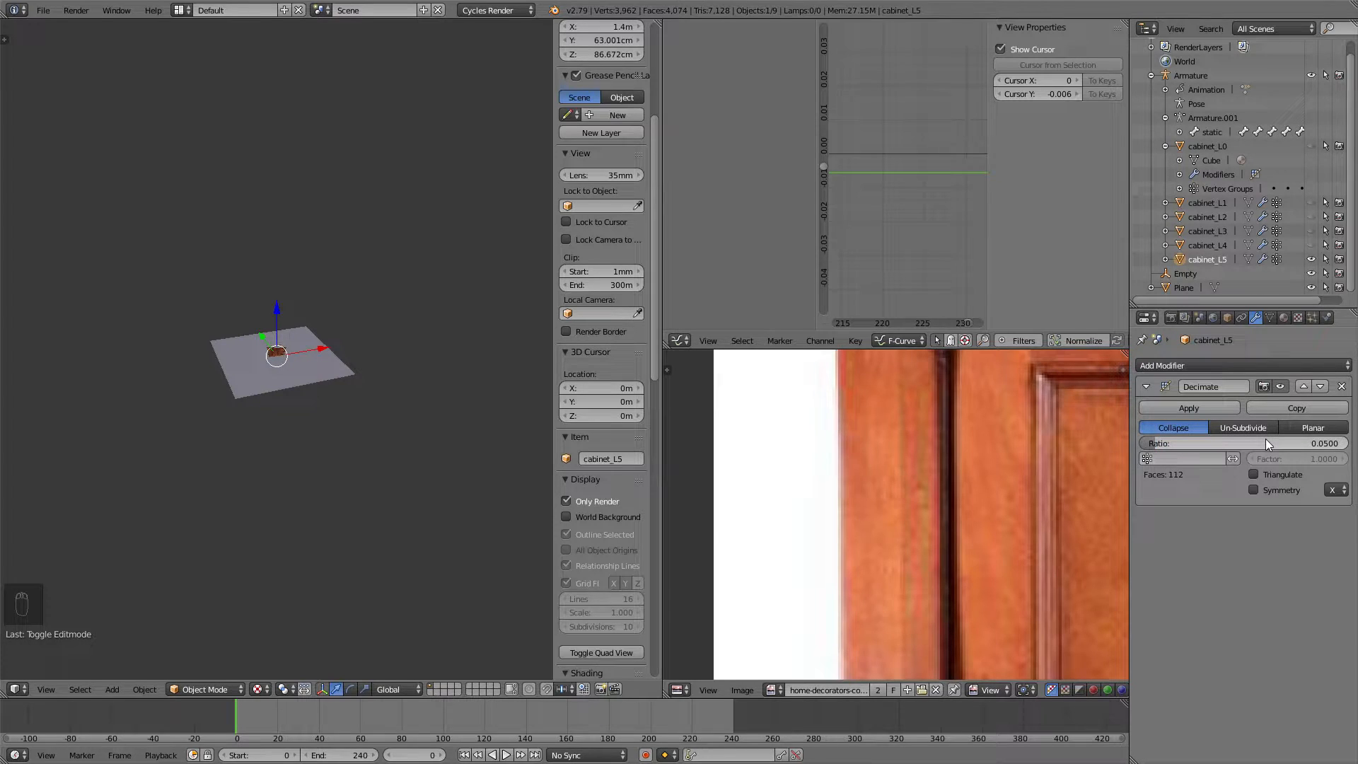
- Deselect everything and examine the decimated cabinet_L5 from far away and close up
scroll(392, 338, down, 2)
key(a)
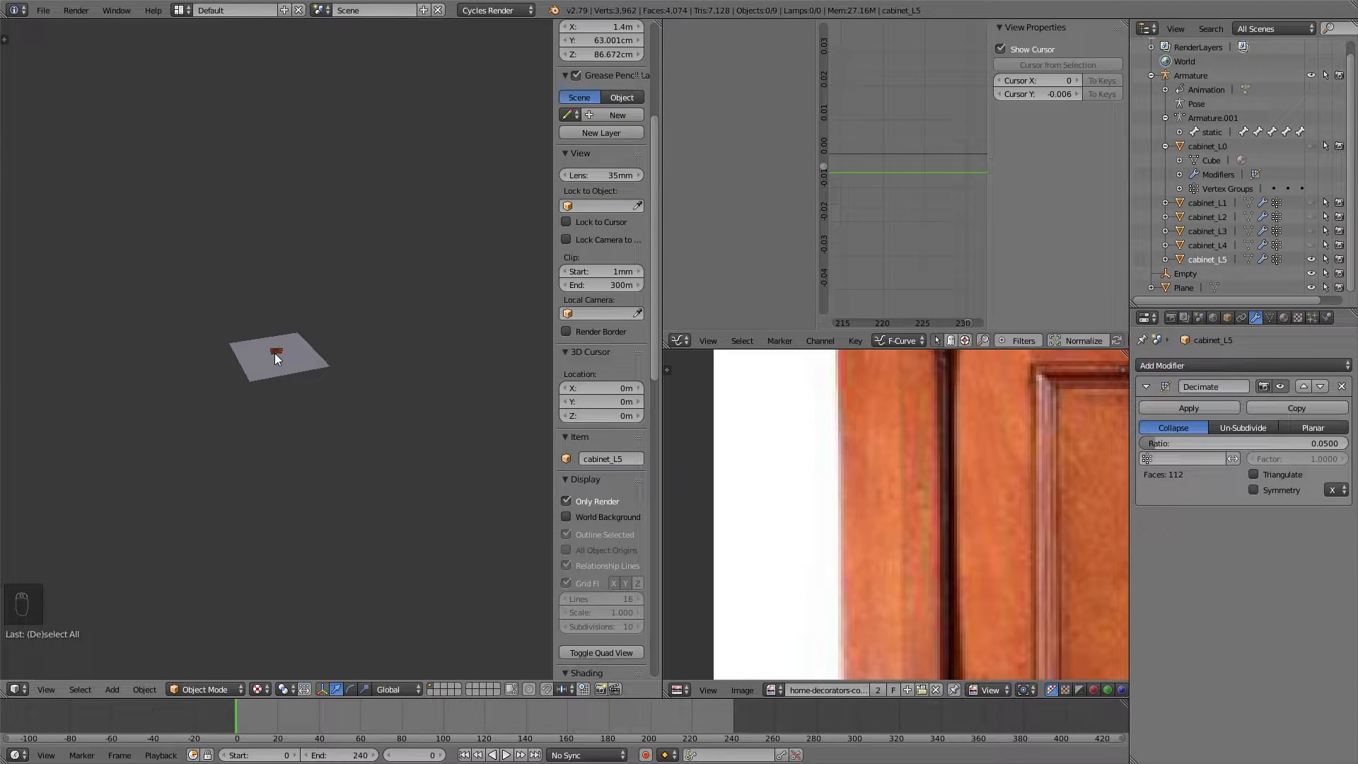
scroll(303, 354, up, 6)
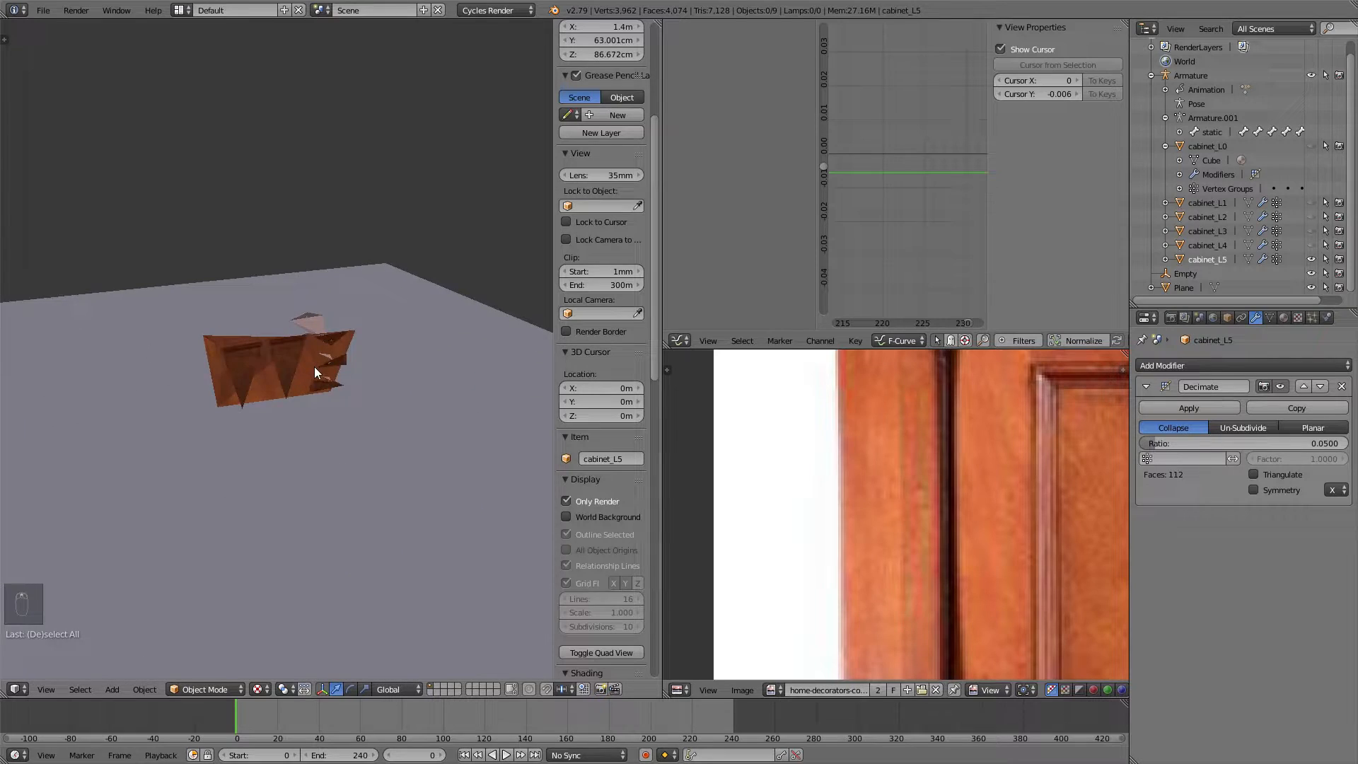
scroll(312, 365, up, 5)
middle_drag(294, 384, 339, 394)
scroll(347, 396, down, 10)
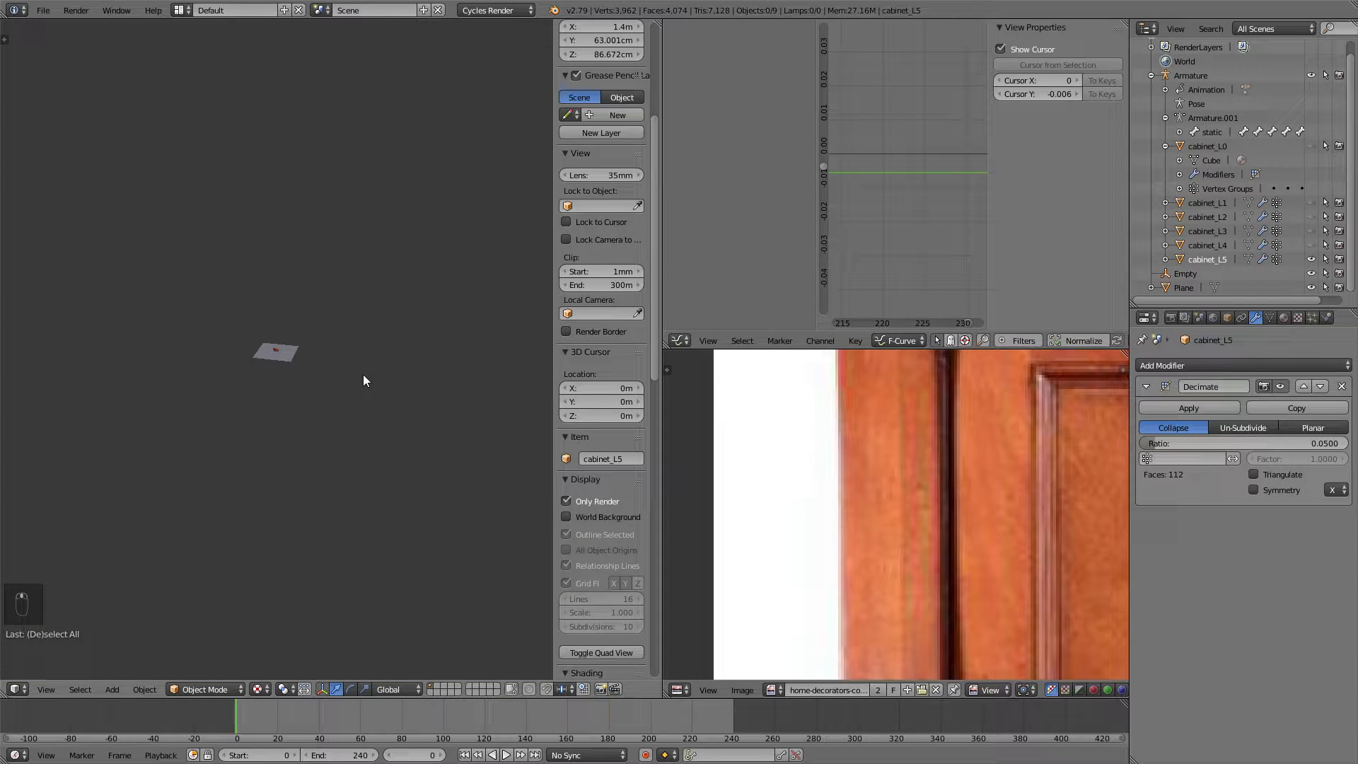
scroll(601, 321, up, 8)
scroll(358, 357, up, 8)
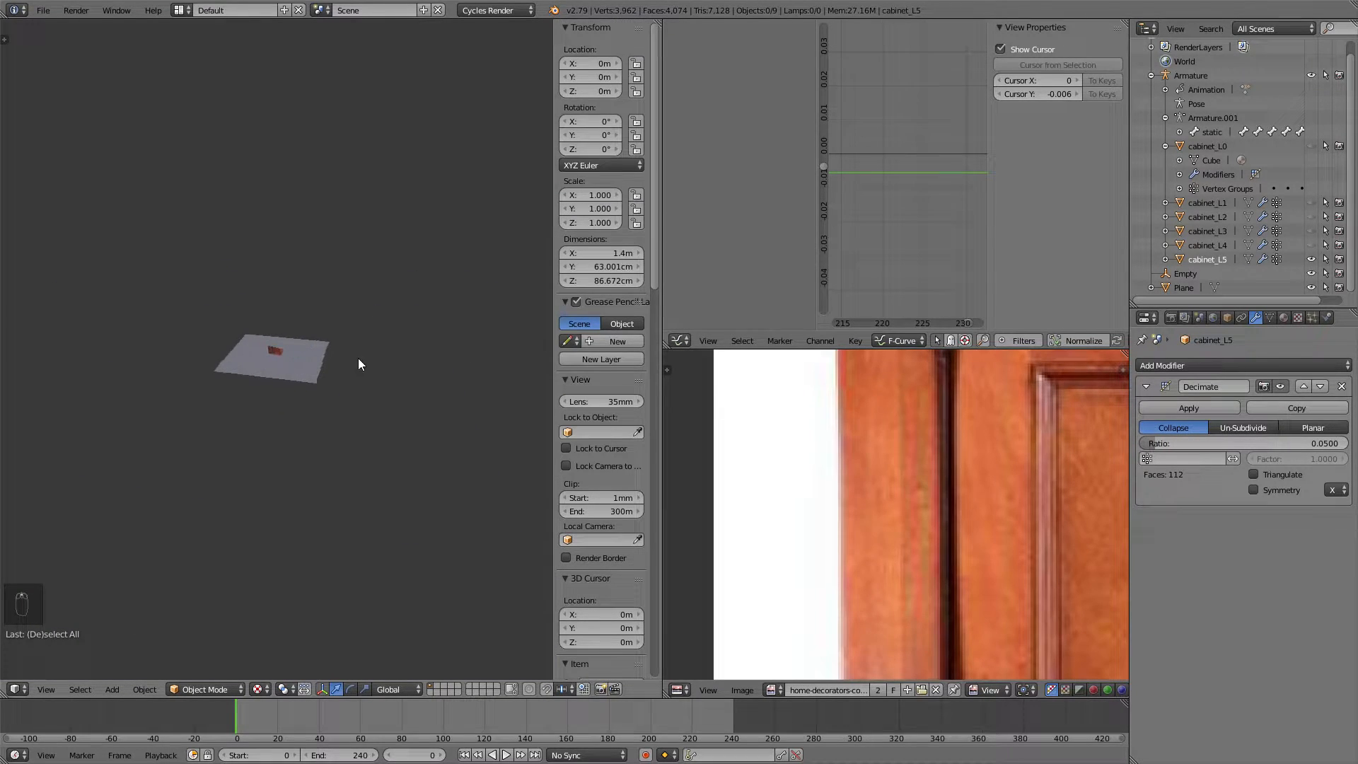
scroll(202, 371, up, 5)
middle_drag(274, 367, 298, 353)
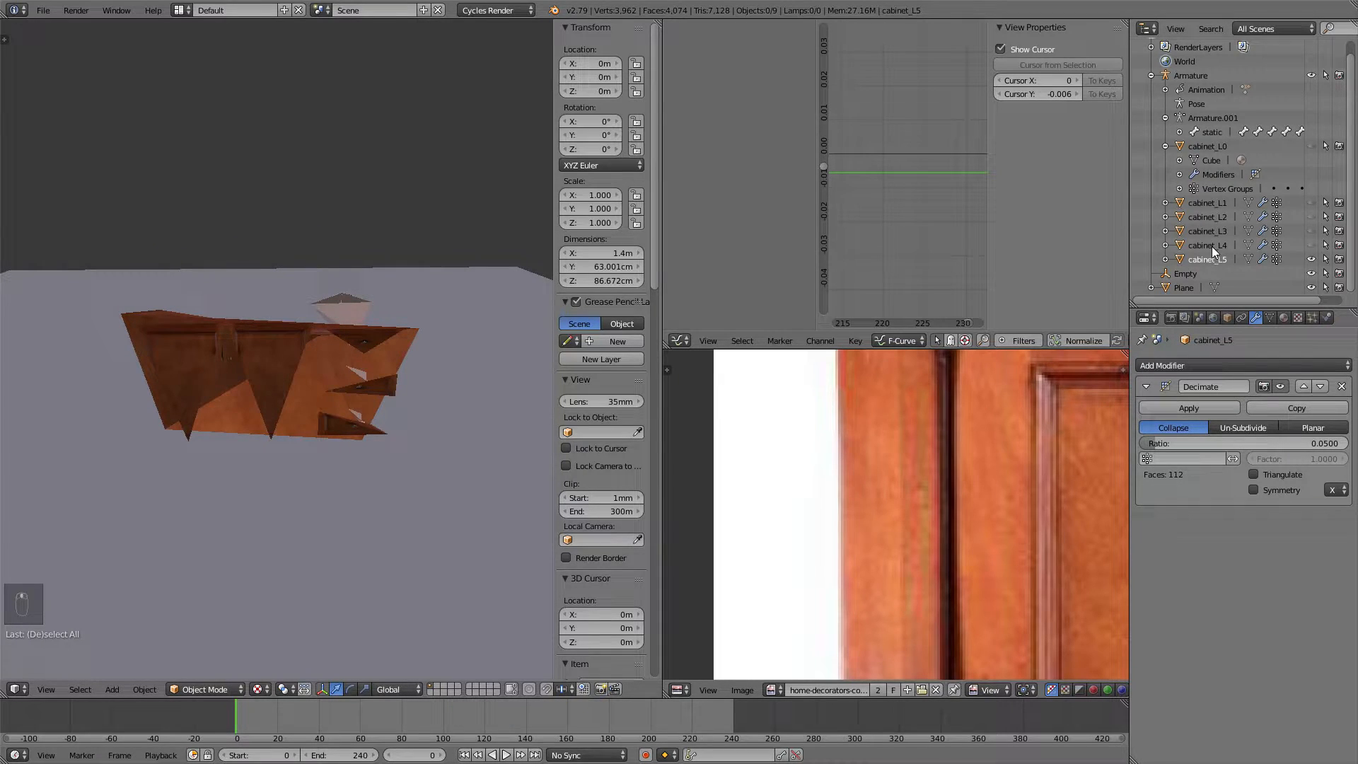
middle_drag(247, 325, 275, 346)
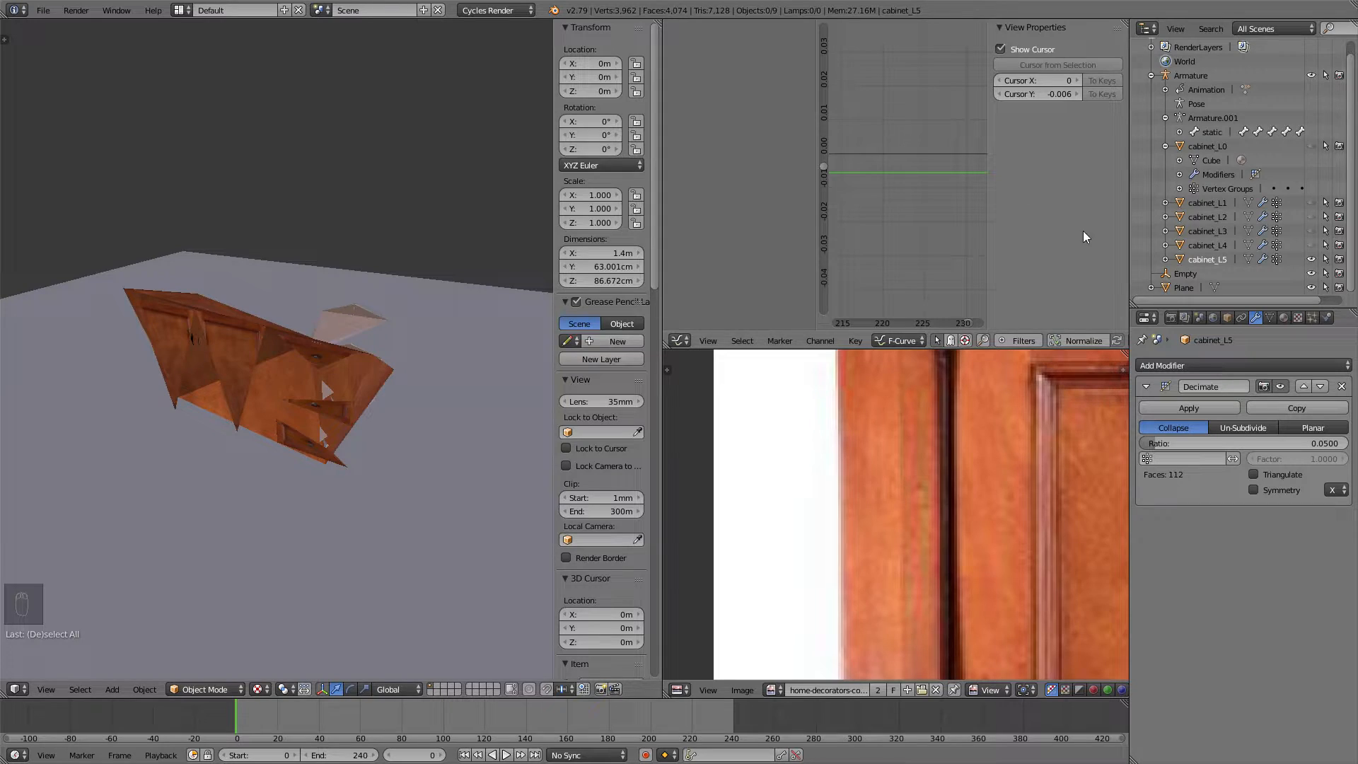
- Toggle the viewport visibility of cabinet_L4, cabinet_L3, cabinet_L1 and cabinet_L0 to compare the detail levels
click(1310, 245)
click(1311, 230)
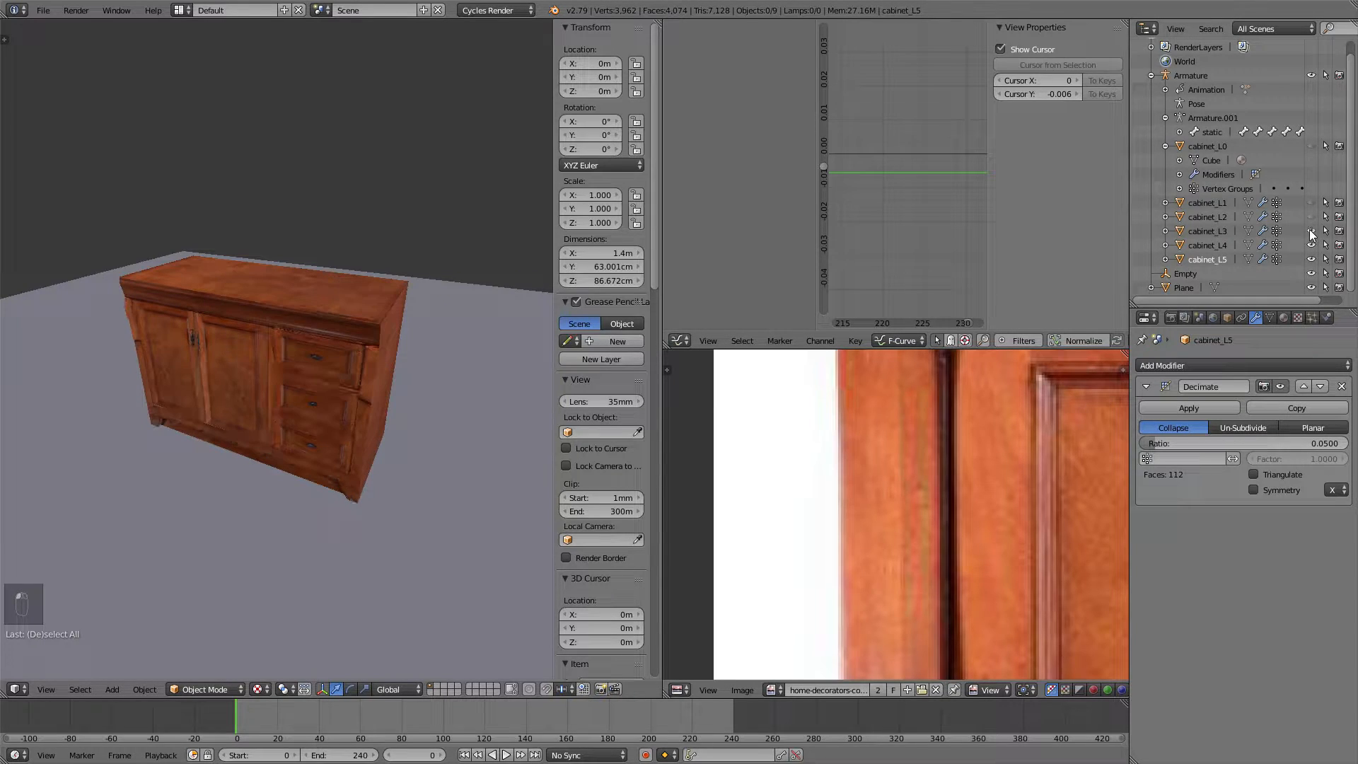
click(1310, 202)
click(1311, 145)
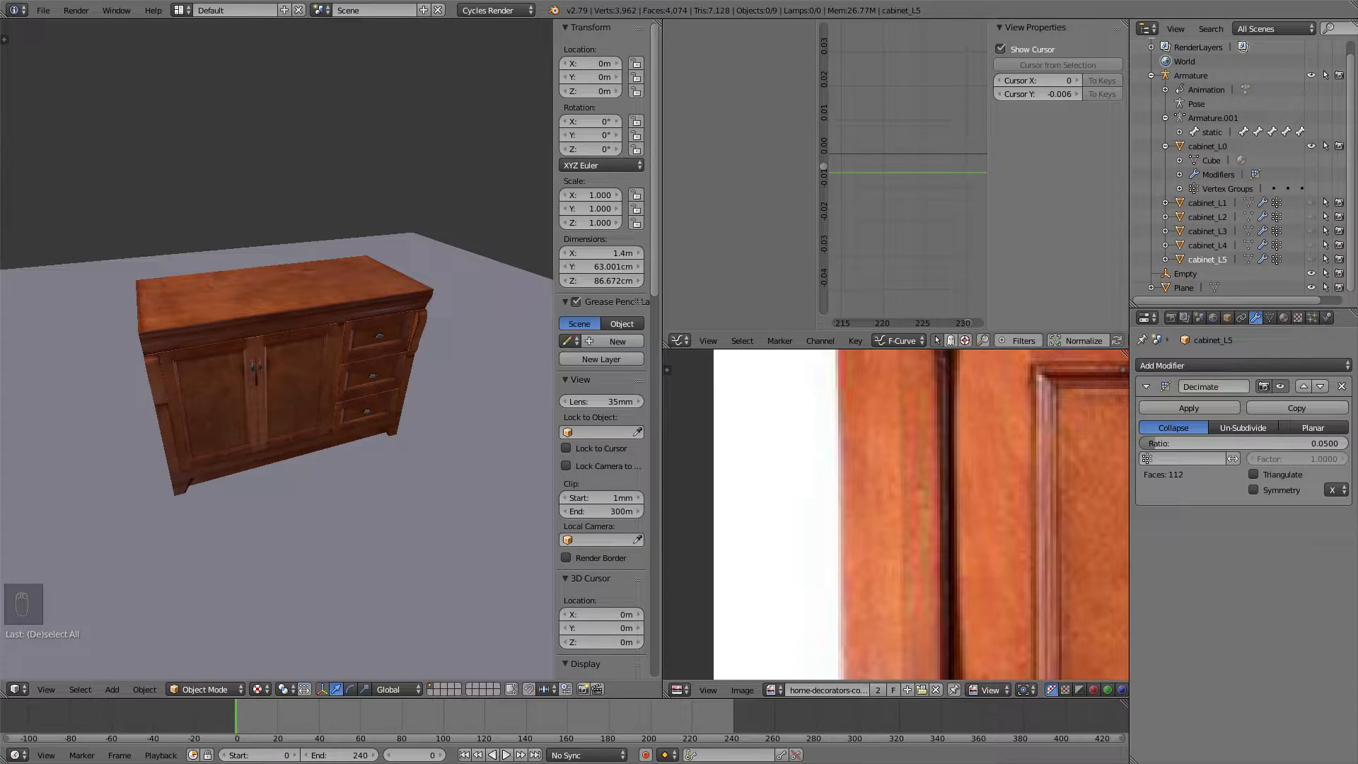
- Turn off Only Render for the viewport and switch it to solid shading
mouse_move(297, 290)
middle_down()
mouse_move(277, 293)
mouse_move(322, 283)
mouse_move(270, 291)
mouse_move(278, 273)
mouse_move(343, 294)
mouse_move(289, 284)
mouse_move(269, 300)
mouse_move(410, 285)
mouse_move(278, 294)
mouse_move(304, 290)
middle_up()
key(z)
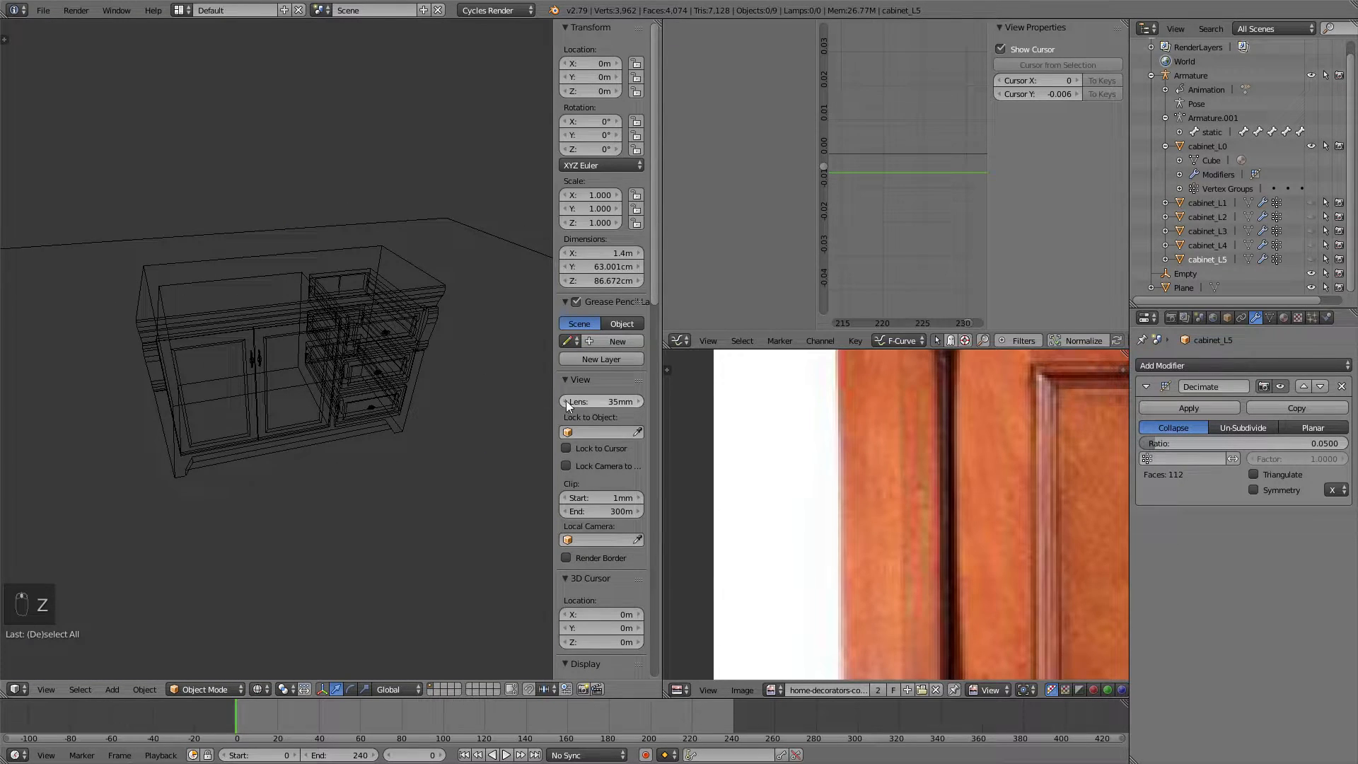
scroll(609, 401, down, 12)
click(590, 347)
mouse_move(350, 359)
middle_down()
mouse_move(332, 355)
mouse_move(355, 367)
middle_up()
key(z)
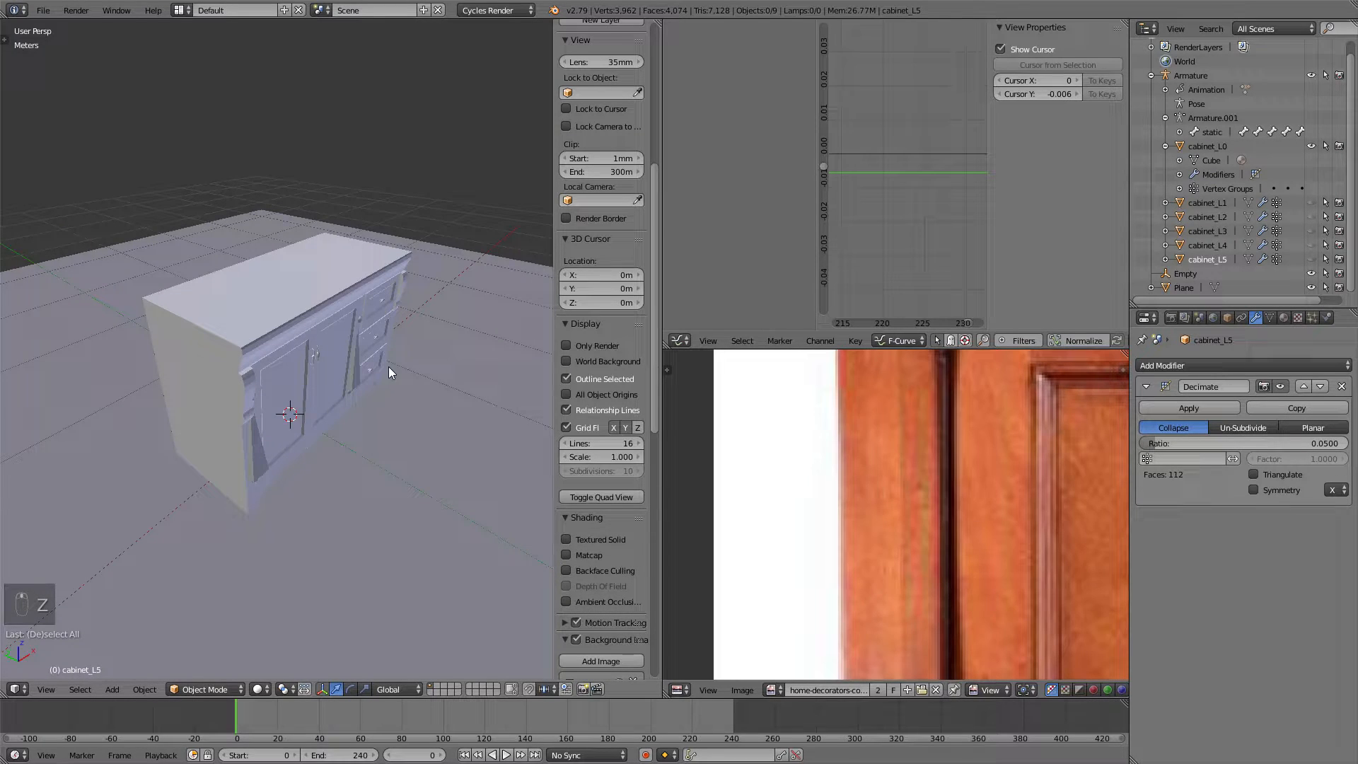
- Examine the untextured cabinet's overall box shape from several angles in solid and wireframe shading
middle_drag(396, 363, 368, 316)
middle_drag(210, 317, 246, 304)
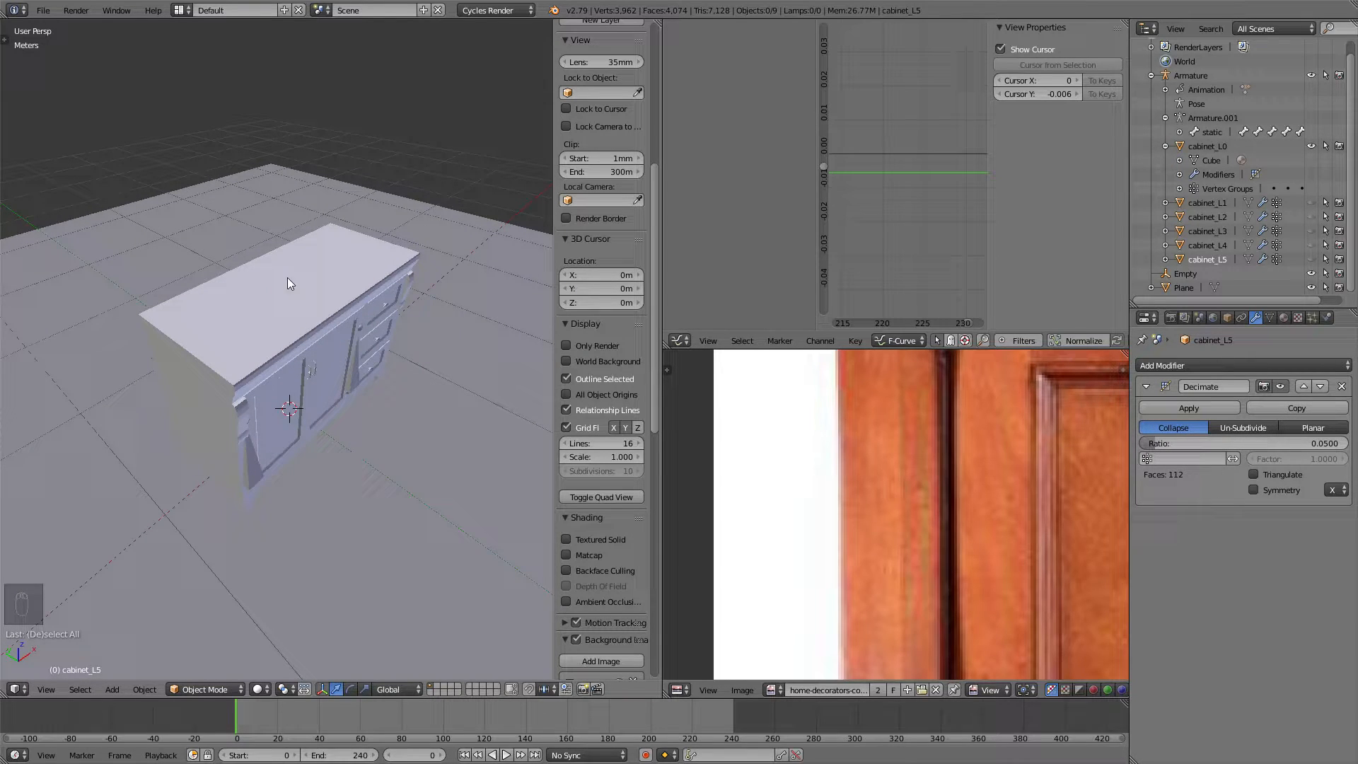
middle_drag(252, 295, 242, 382)
middle_drag(289, 338, 269, 308)
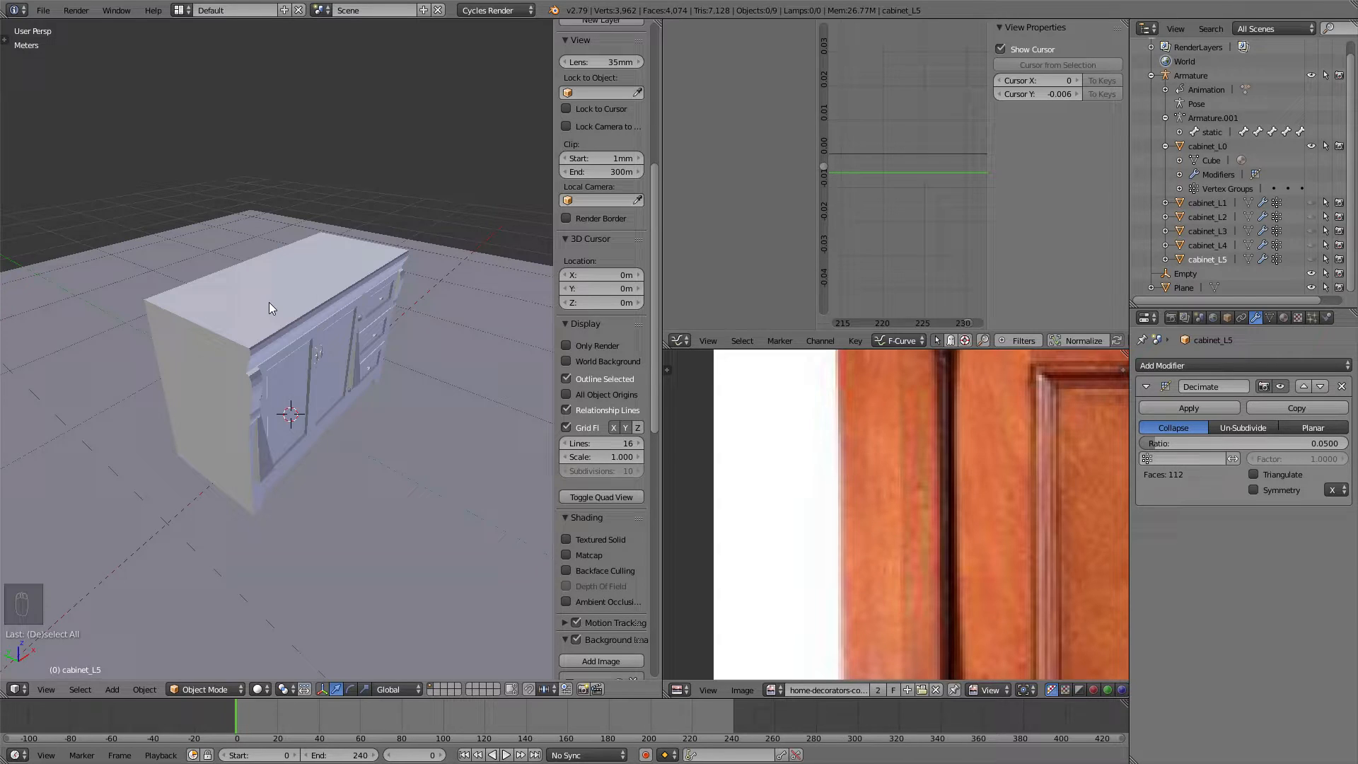
middle_drag(269, 308, 273, 272)
key(z)
key(z)
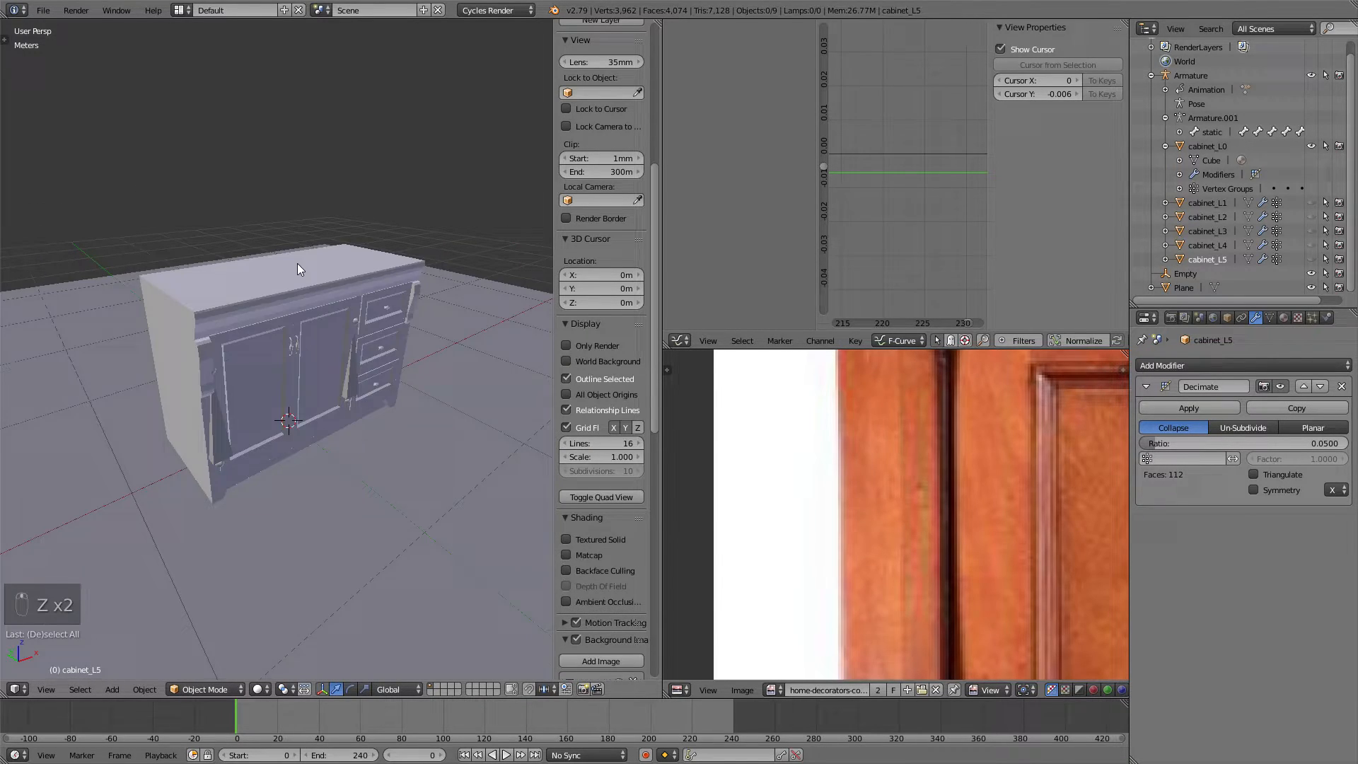
- Add a cube mesh and show it with the cabinet in a front wireframe view
key(shift+a)
mouse_move(297, 263)
click(346, 278)
key(KP_1)
key(z)
scroll(418, 246, down, 2)
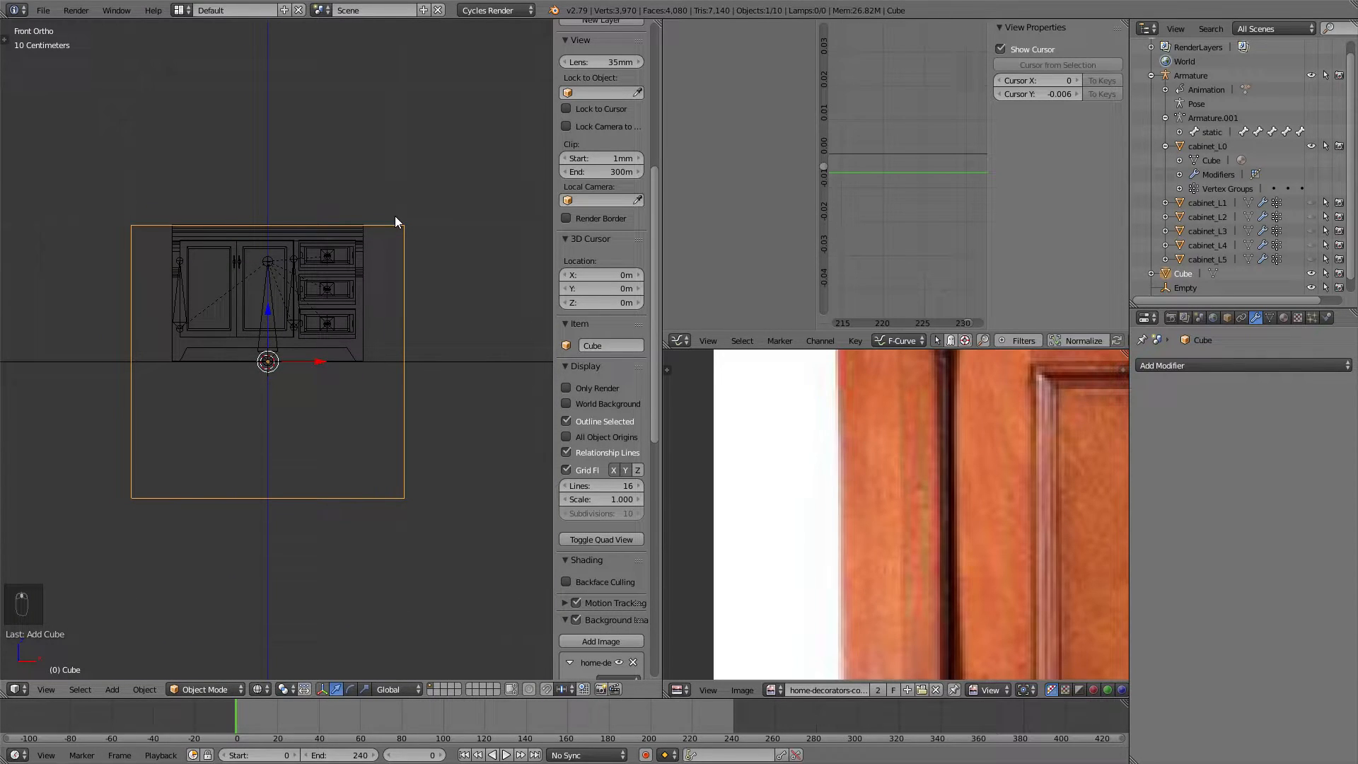
- Move the cube's two side faces inward along X to roughly match the cabinet's width
key(Tab)
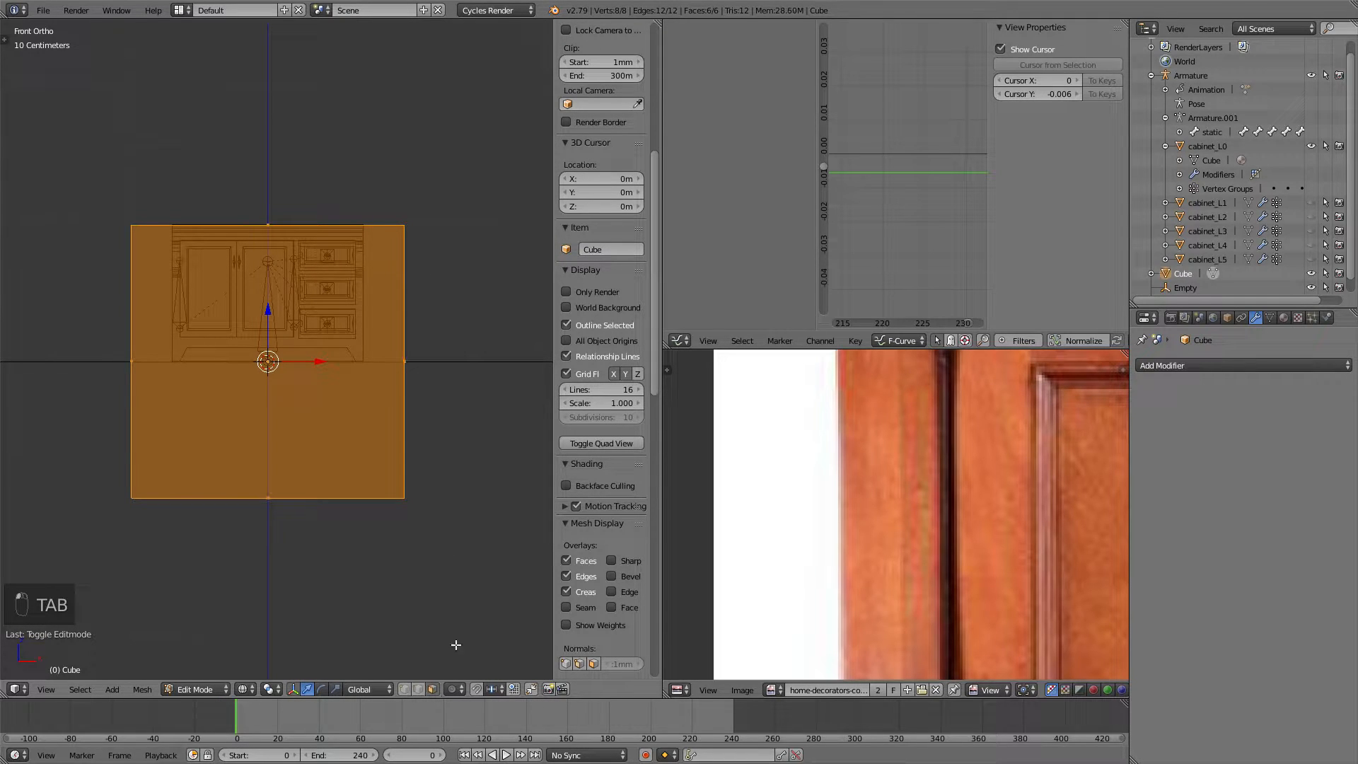
right_click(404, 355)
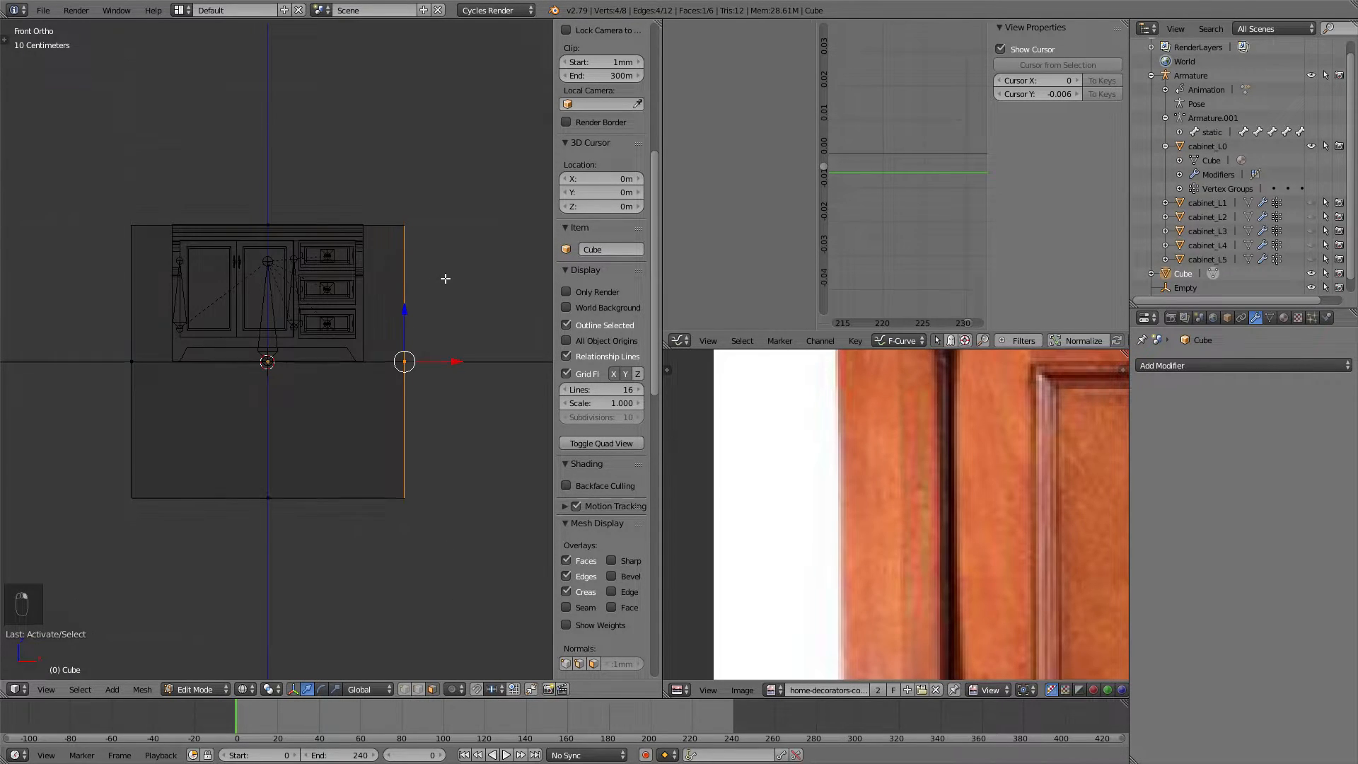
key(g)
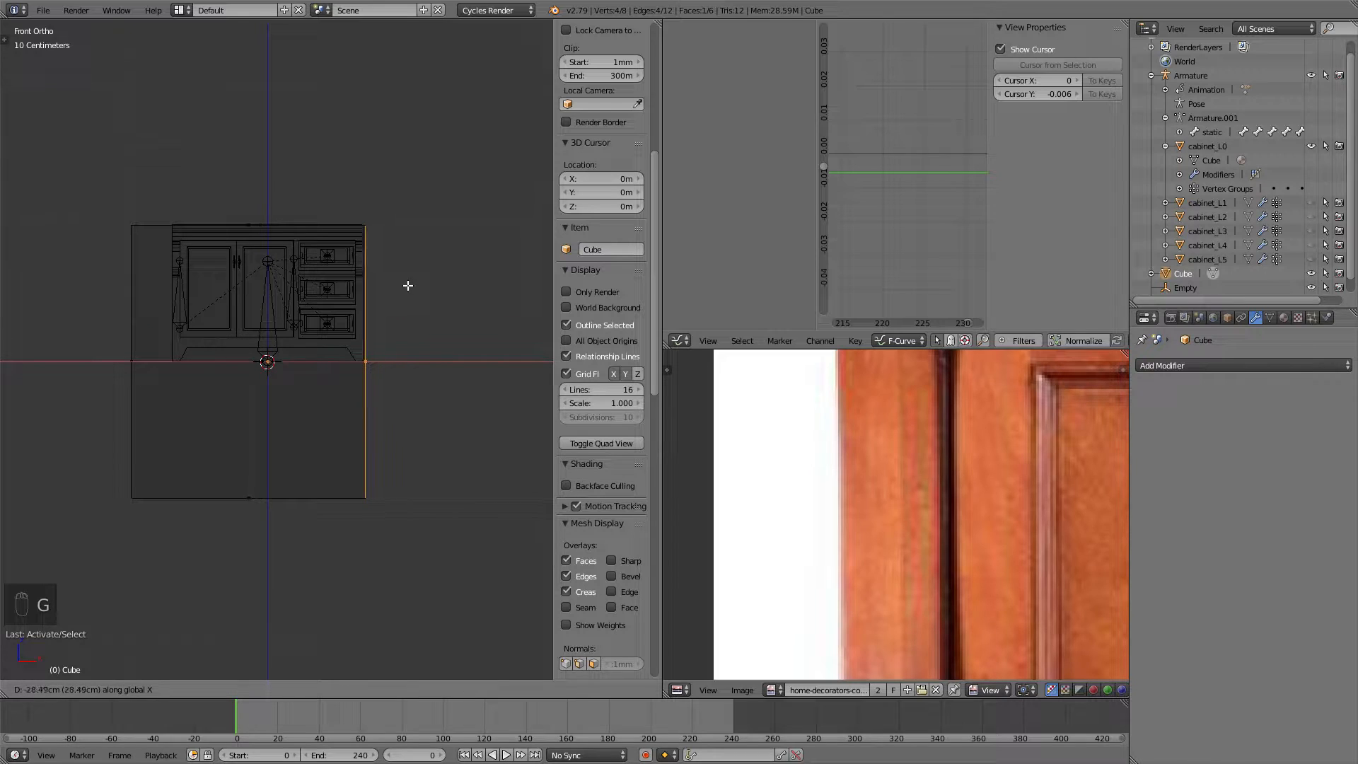
click(407, 285)
right_click(123, 347)
key(g)
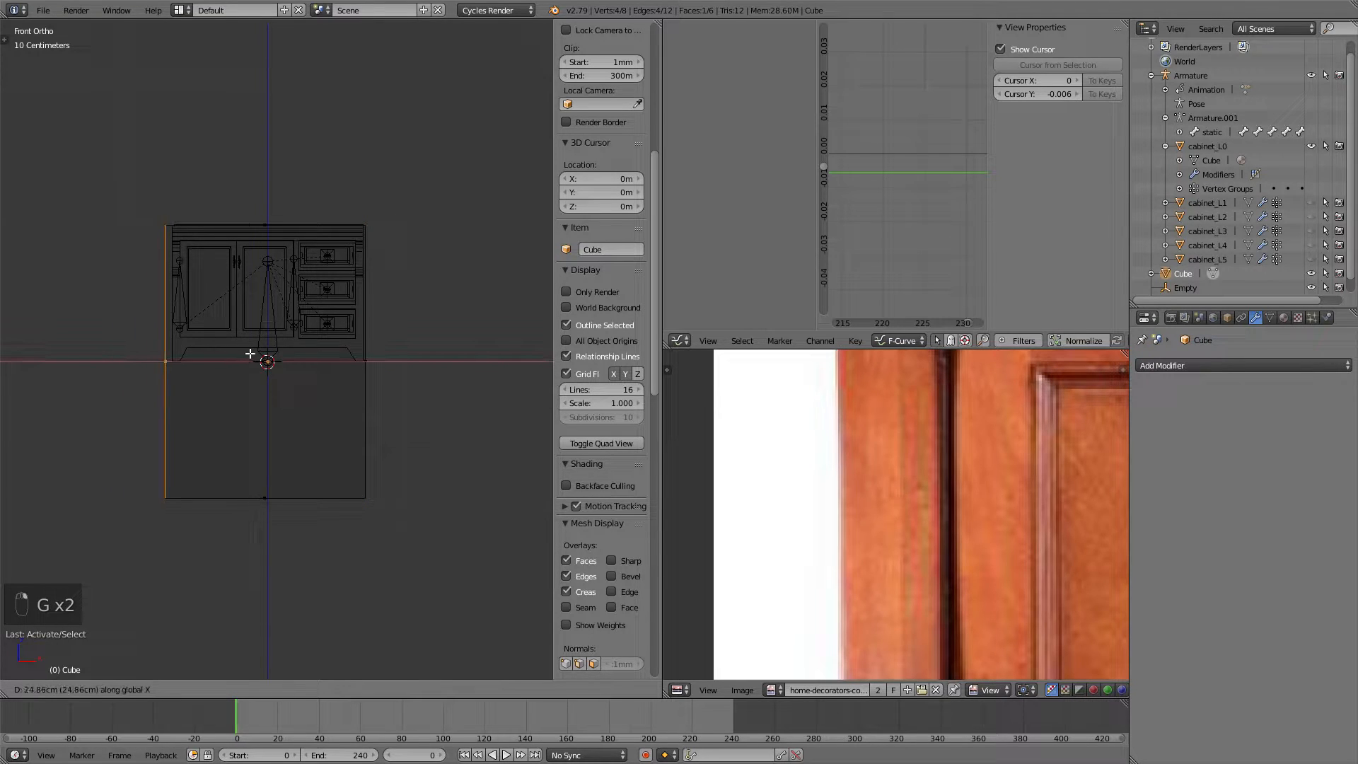
click(255, 355)
- Raise the cube's bottom face to the cabinet's base and set its Z position to 0 m
right_click(262, 488)
key(g)
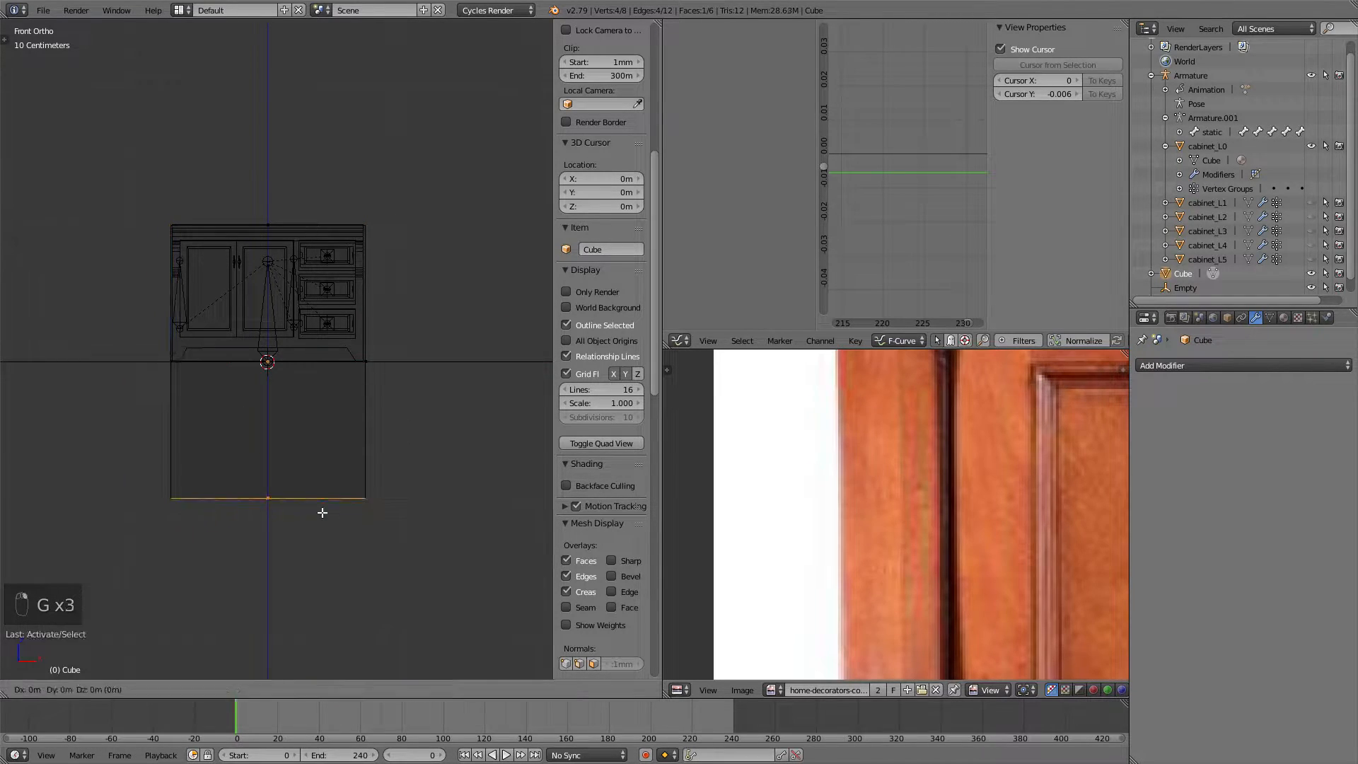
click(356, 381)
scroll(627, 291, up, 10)
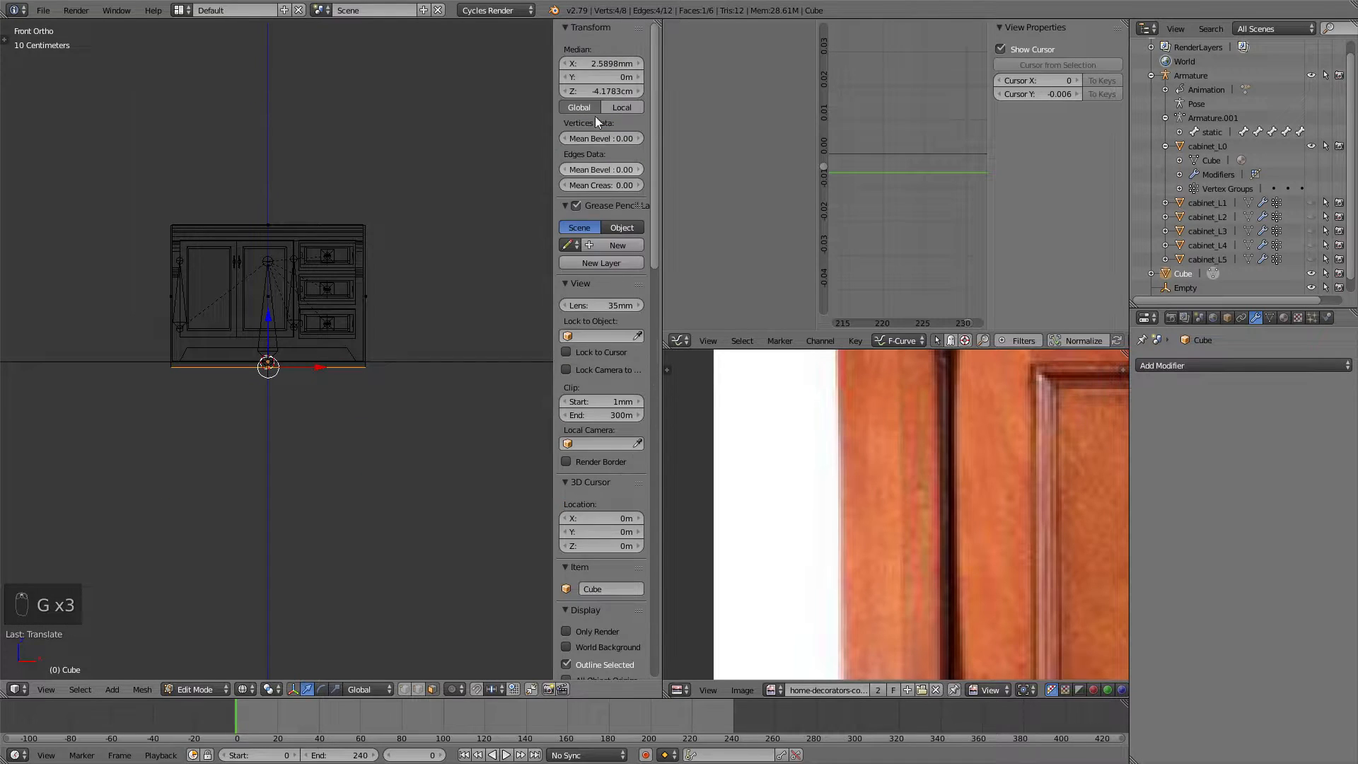
text(0)
key(Return)
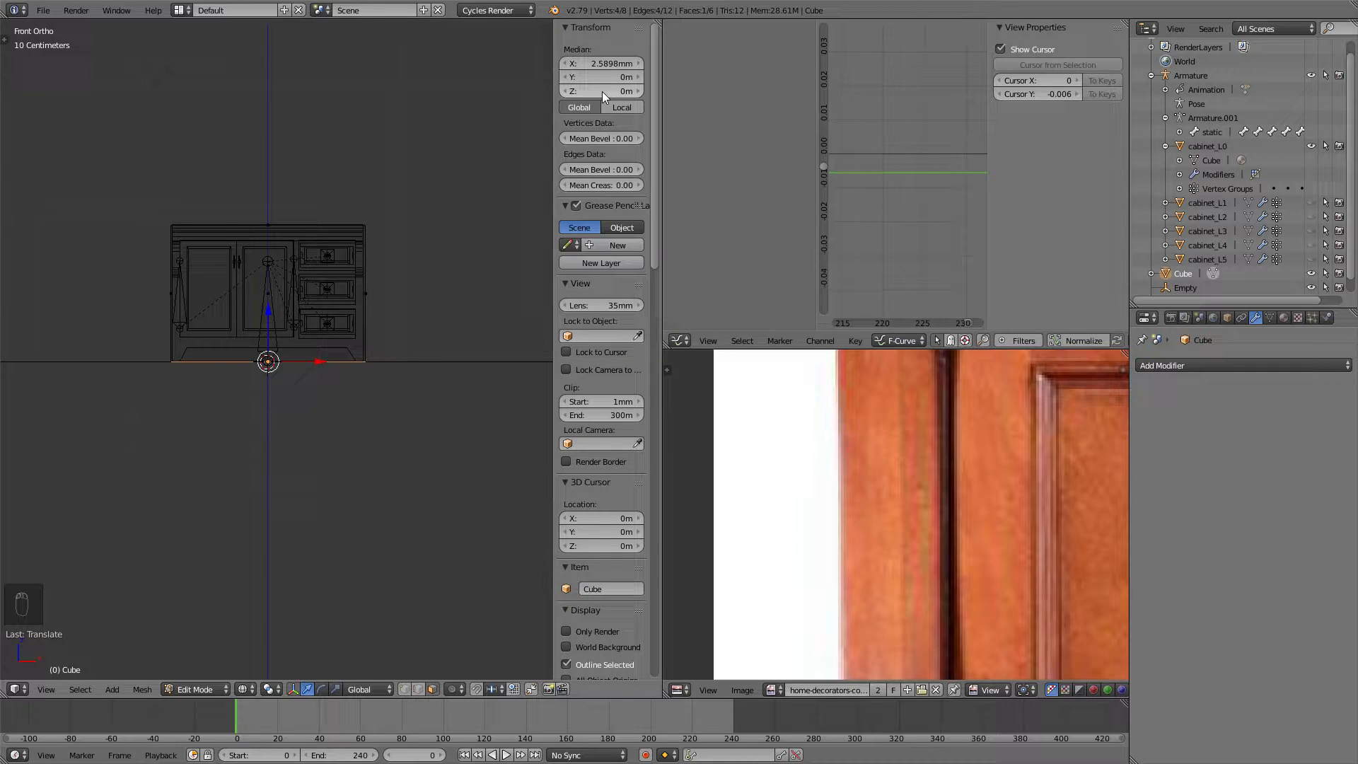
- Move the cube's top face along Z to sit roughly at the cabinet's top edge
shift+middle_drag(405, 209, 397, 270)
right_click(289, 285)
scroll(289, 285, up, 2)
scroll(289, 285, up, 5)
key(g)
key(z)
click(312, 245)
shift+middle_drag(355, 227, 164, 323)
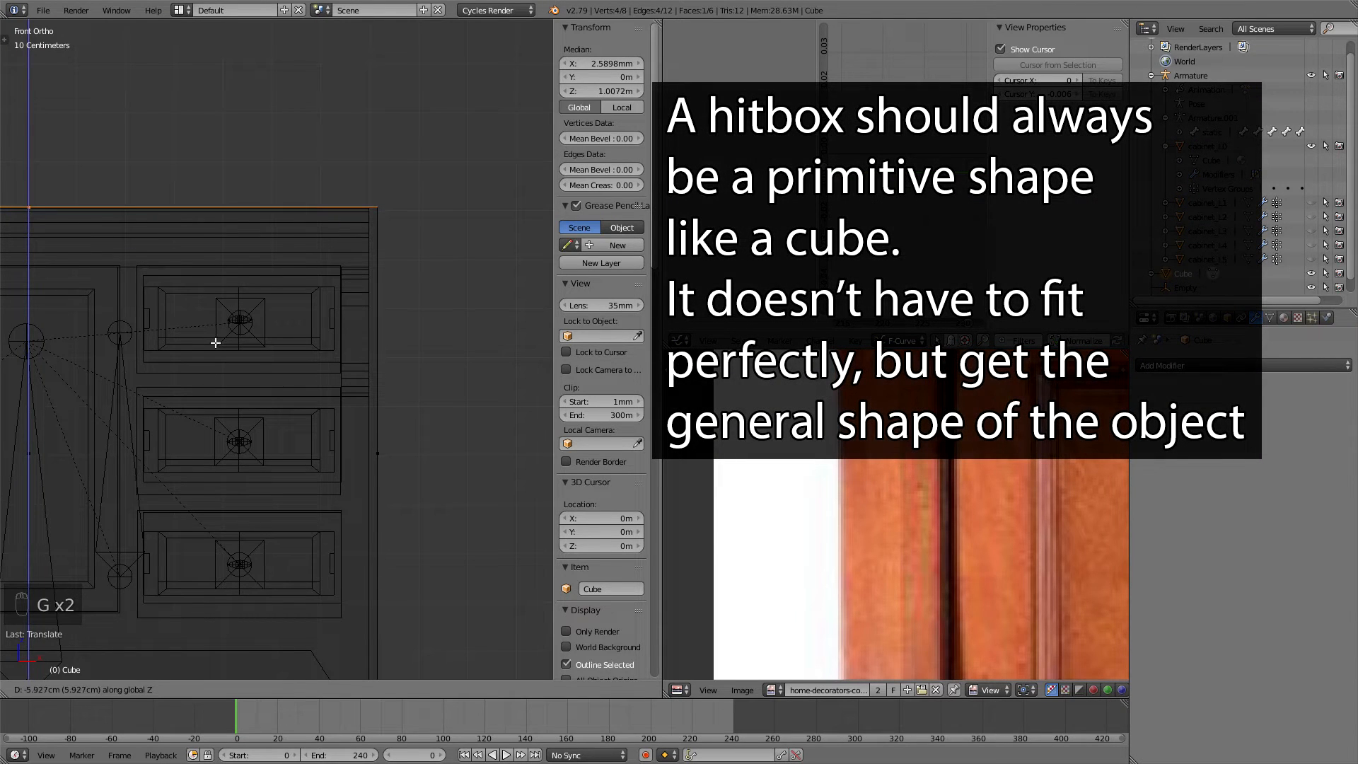
click(217, 338)
- Fine-tune the top face's height to about 1.005 m, just above the cabinet's countertop
shift+middle_drag(319, 289, 303, 358)
scroll(304, 357, up, 6)
shift+middle_drag(367, 285, 227, 417)
scroll(229, 416, up, 4)
key(g)
middle_click(232, 414)
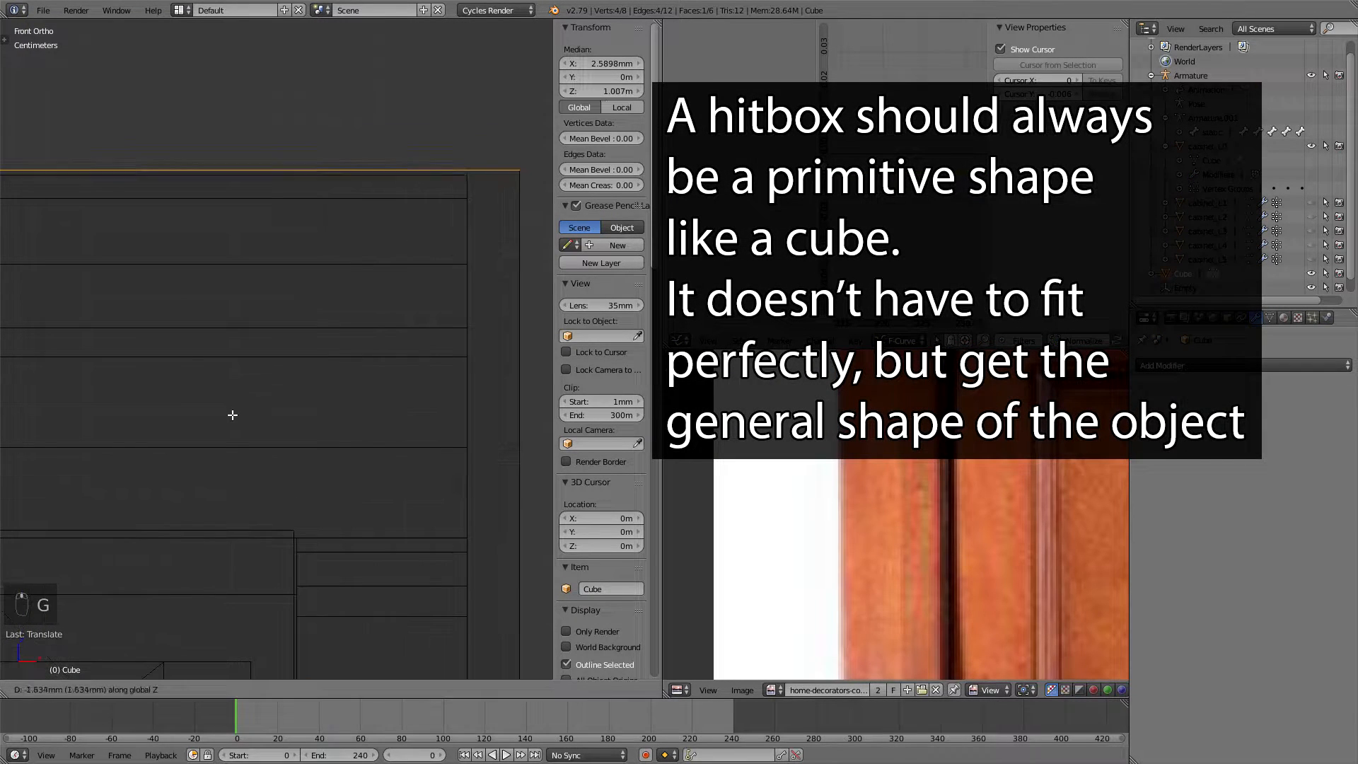
click(233, 415)
- Adjust the side face next to the drawers along X so it lies against the cabinet's outer edge
scroll(354, 393, down, 6)
shift+middle_drag(361, 419, 352, 331)
shift+middle_drag(329, 475, 364, 410)
right_click(352, 545)
key(g)
key(x)
click(365, 523)
- Adjust the side face next to the doors along X, making the box about 1.40 m wide
scroll(290, 439, down, 5)
right_click(195, 408)
scroll(312, 403, up, 3)
key(g)
key(x)
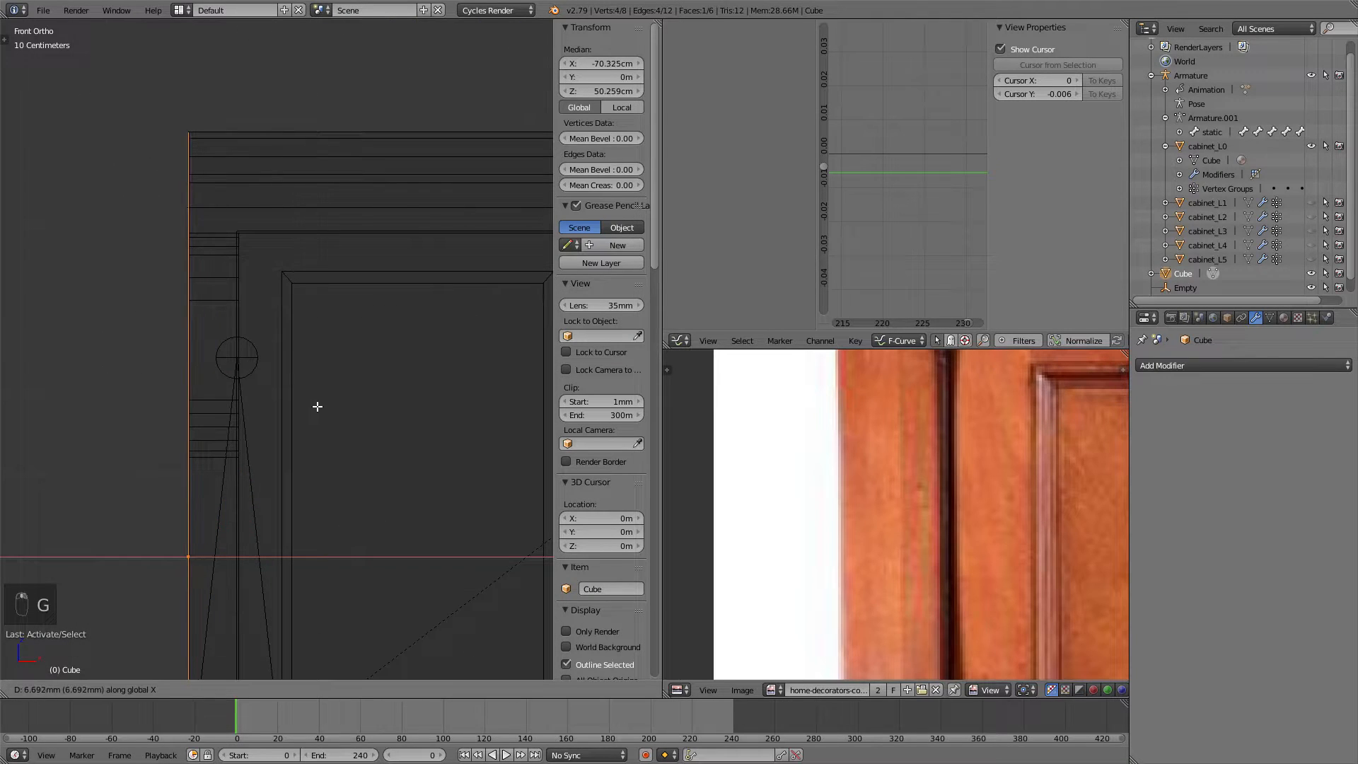
click(317, 407)
- In the right side view, move the cube's rear face along Y close to the cabinet's back
scroll(322, 408, down, 7)
shift+middle_drag(387, 408, 233, 372)
key(KP_3)
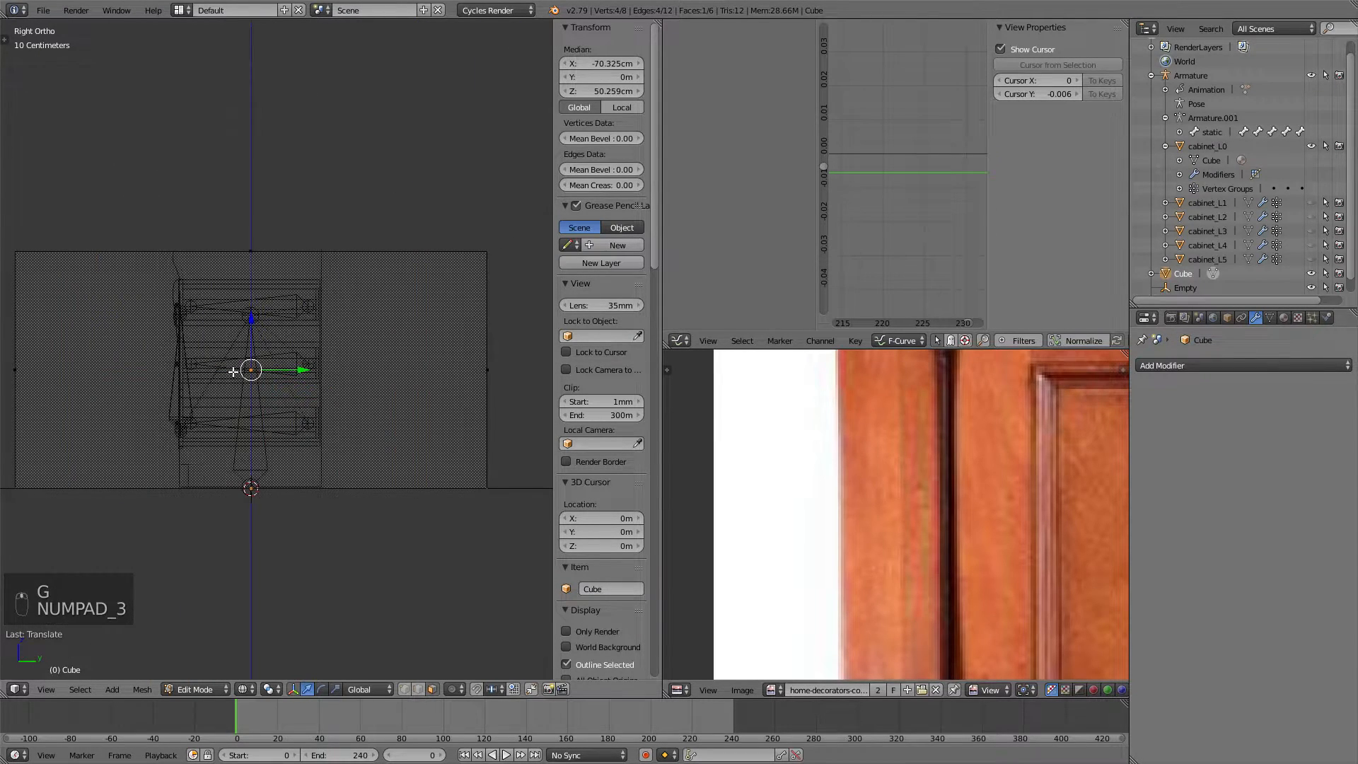
right_click(490, 326)
shift+middle_drag(509, 339, 452, 345)
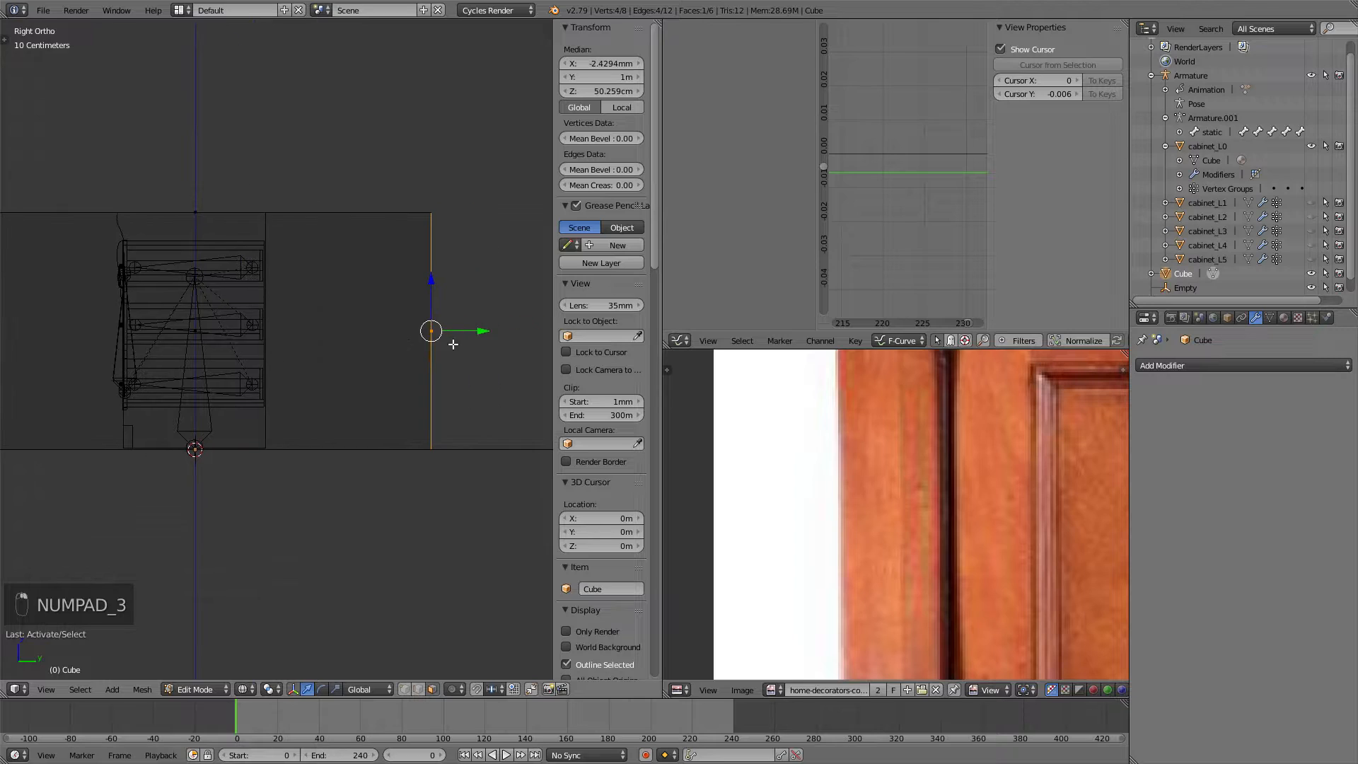
key(g)
middle_click(389, 346)
click(283, 338)
- Fine-tune the rear face along Y to about 29.8 cm, just behind the cabinet's back panel
scroll(311, 399, up, 5)
shift+middle_drag(304, 352, 328, 331)
scroll(328, 330, up, 5)
key(g)
middle_click(244, 339)
click(97, 348)
scroll(297, 354, up, 5)
key(g)
middle_click(265, 359)
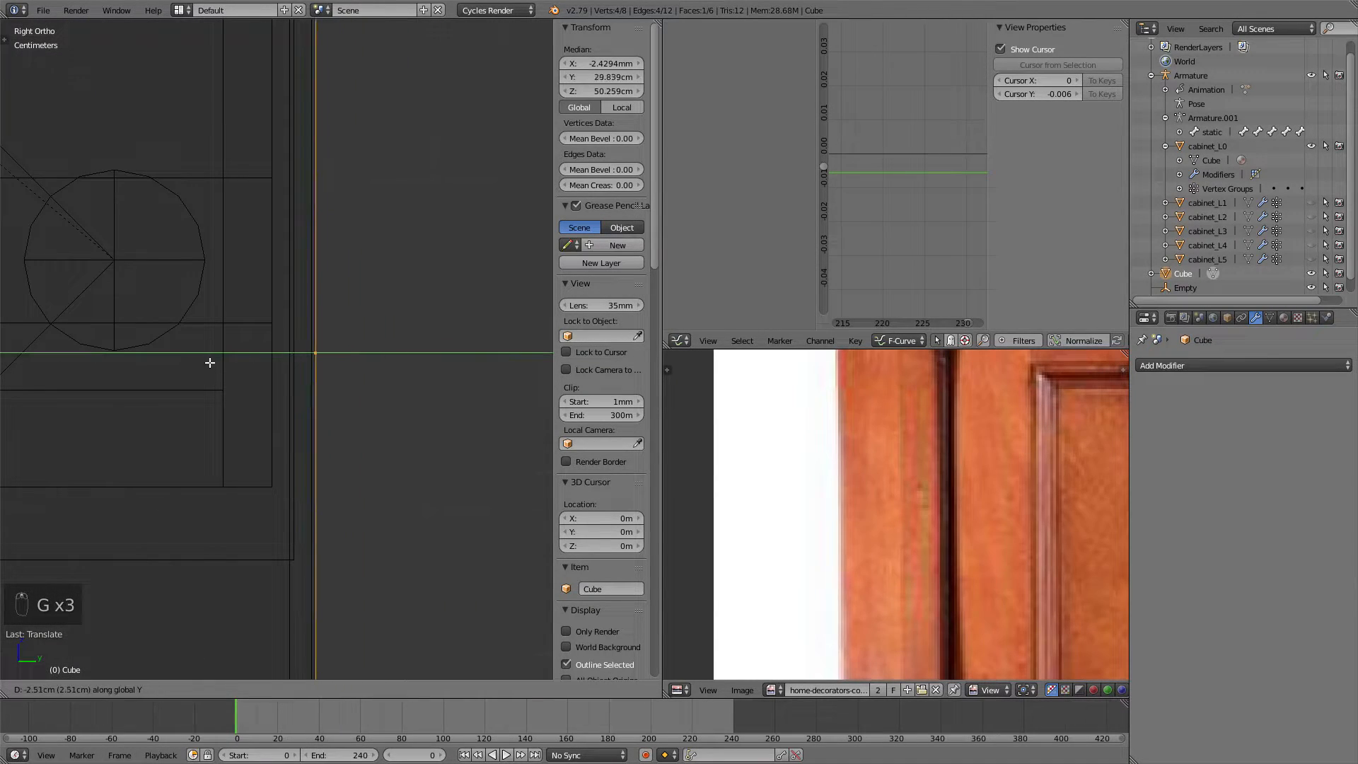
click(206, 363)
- Move the cube's front face along Y close to the cabinet's front
scroll(236, 369, down, 5)
shift+middle_drag(92, 350, 452, 375)
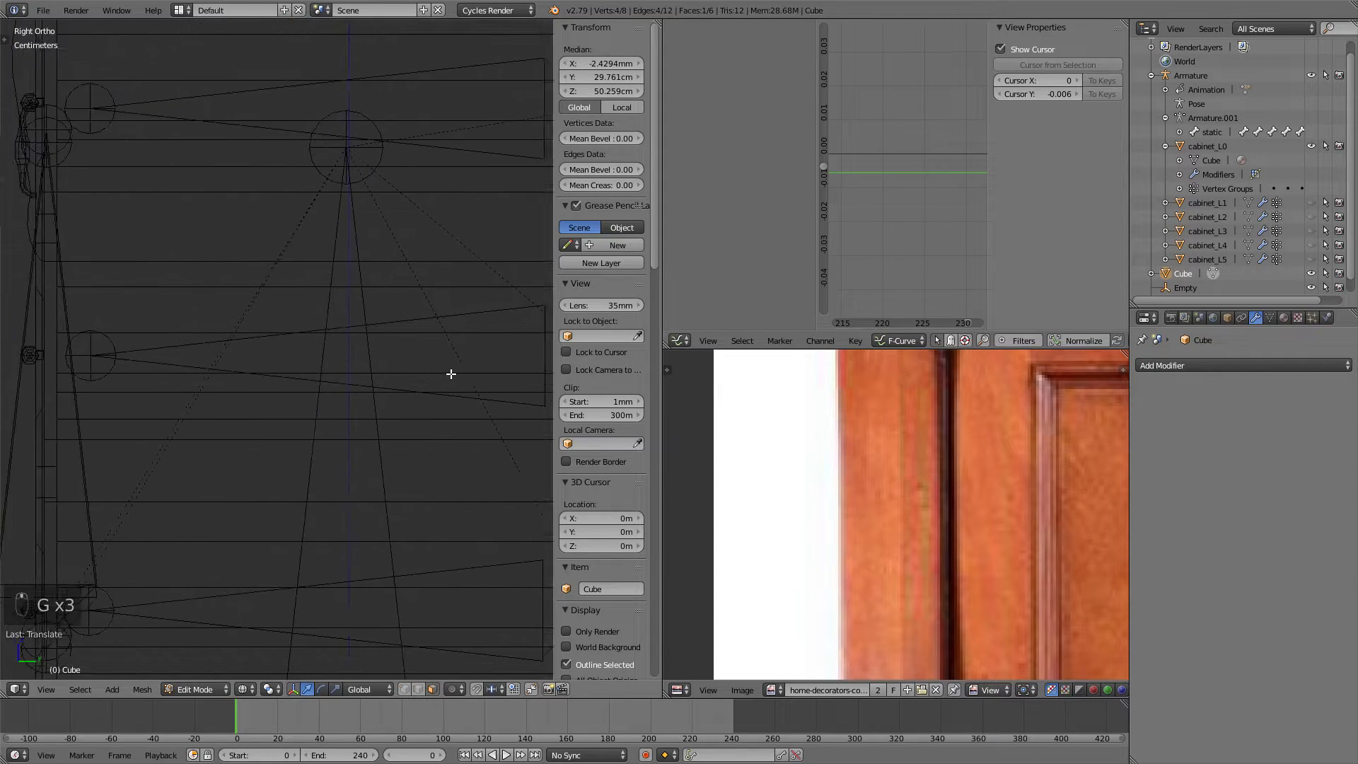
scroll(198, 343, down, 5)
shift+middle_drag(153, 348, 369, 521)
right_click(139, 365)
key(g)
middle_click(213, 367)
click(385, 369)
- Fine-tune the front face along Y, giving the box a depth of about 63.3 cm
scroll(312, 367, up, 4)
key(g)
middle_click(332, 365)
click(354, 365)
key(g)
middle_click(369, 460)
click(376, 463)
- Leave mesh editing, show the fitted box in solid shading and rename the object to Hitcheck_01
scroll(381, 440, down, 1)
scroll(380, 440, down, 2)
key(Tab)
mouse_move(380, 440)
middle_down()
mouse_move(201, 313)
mouse_move(349, 324)
mouse_move(212, 319)
middle_up()
key(z)
scroll(1233, 182, down, 1)
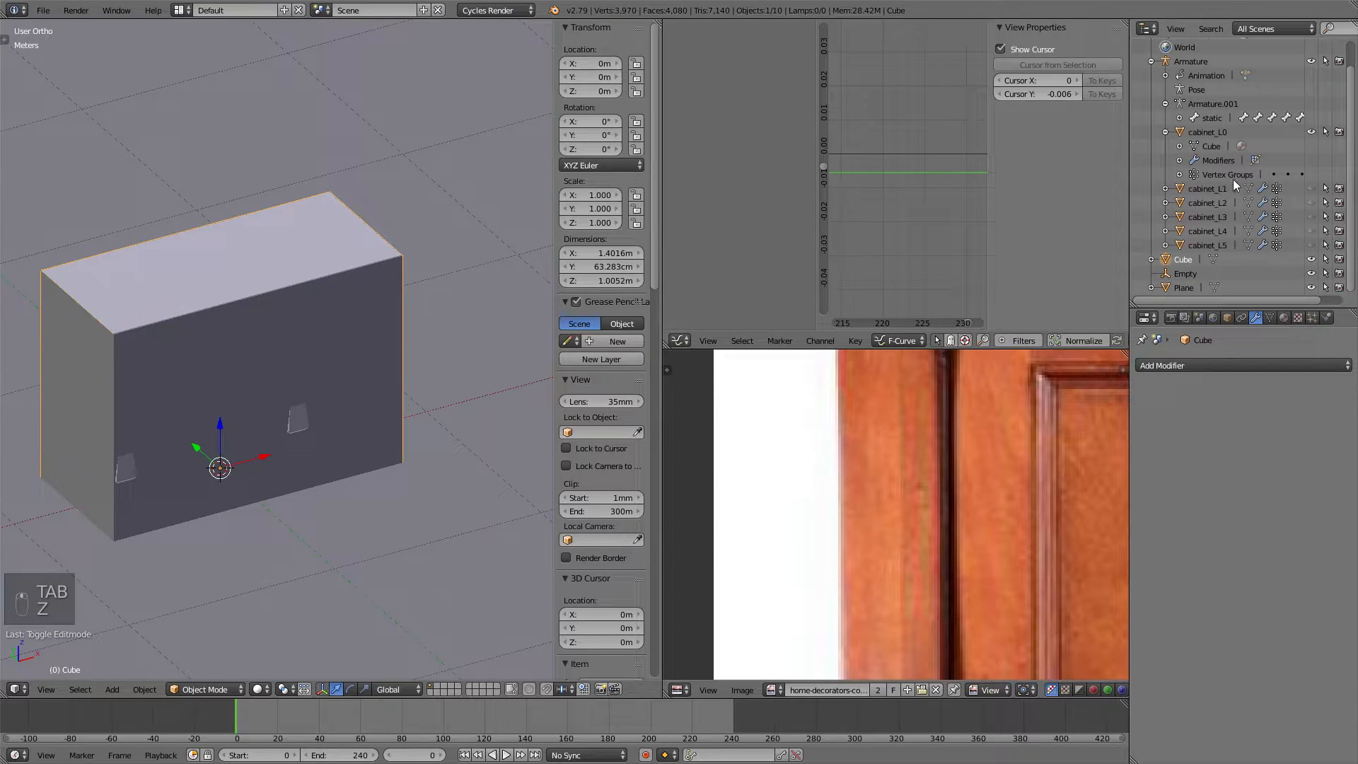
double_click(1182, 259)
text(H)
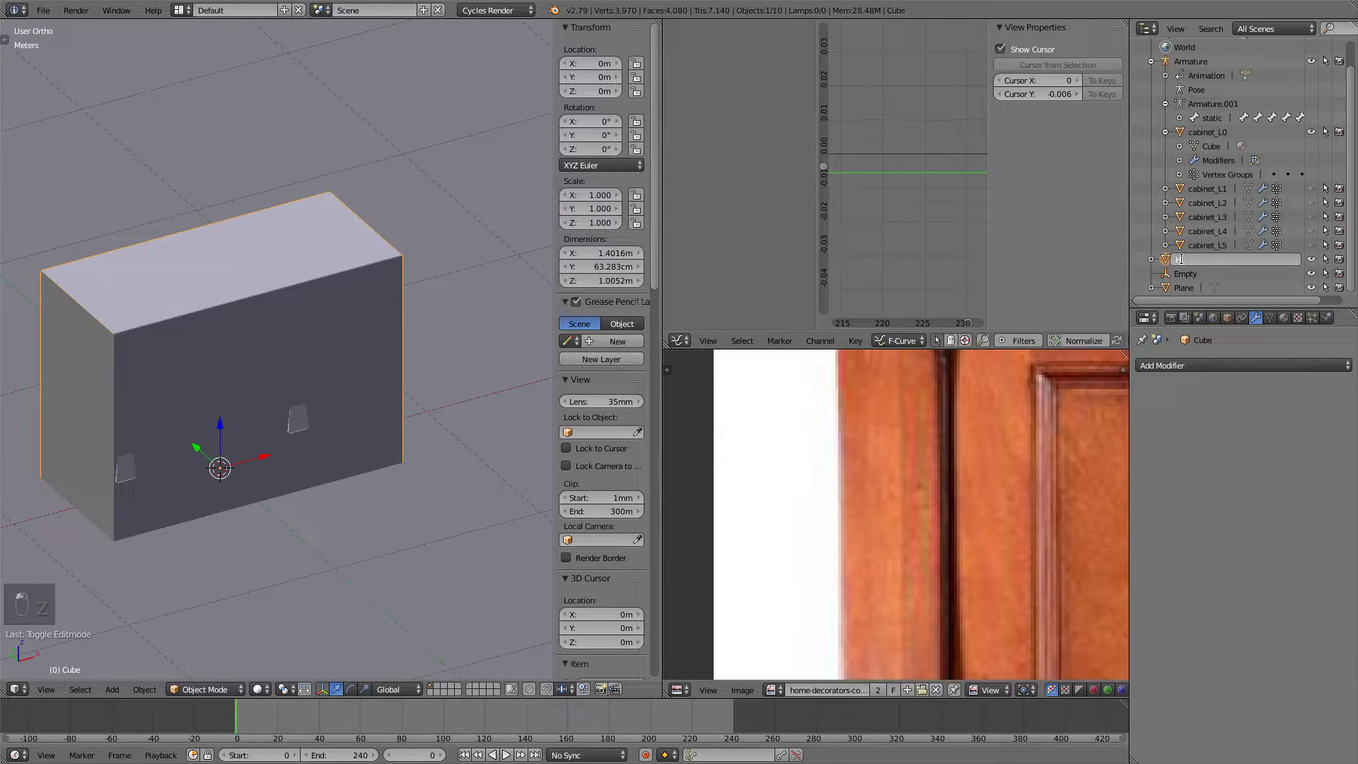
text(itcheck_01)
key(Return)
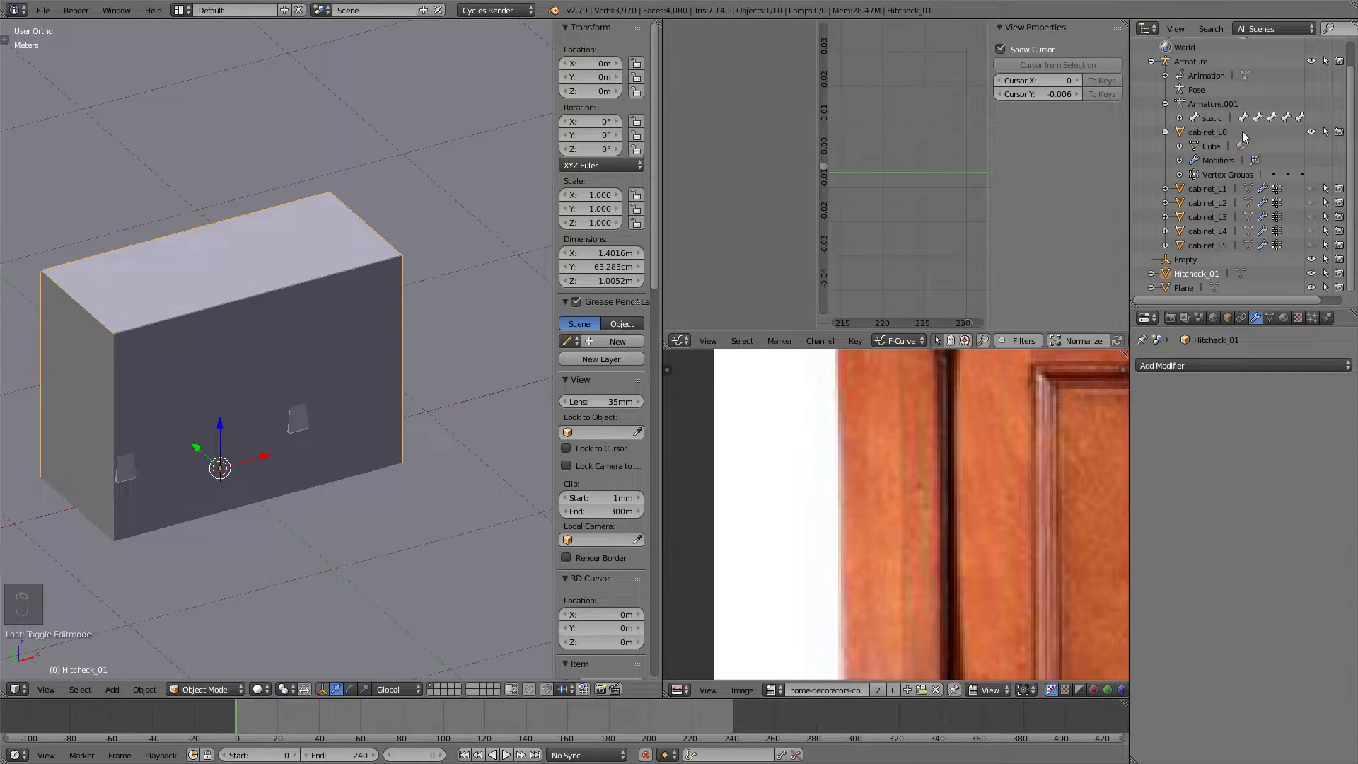
- Examine the Hitcheck_01 box over the cabinet from several angles, including in perspective projection
middle_drag(239, 252, 320, 262)
scroll(185, 261, down, 4)
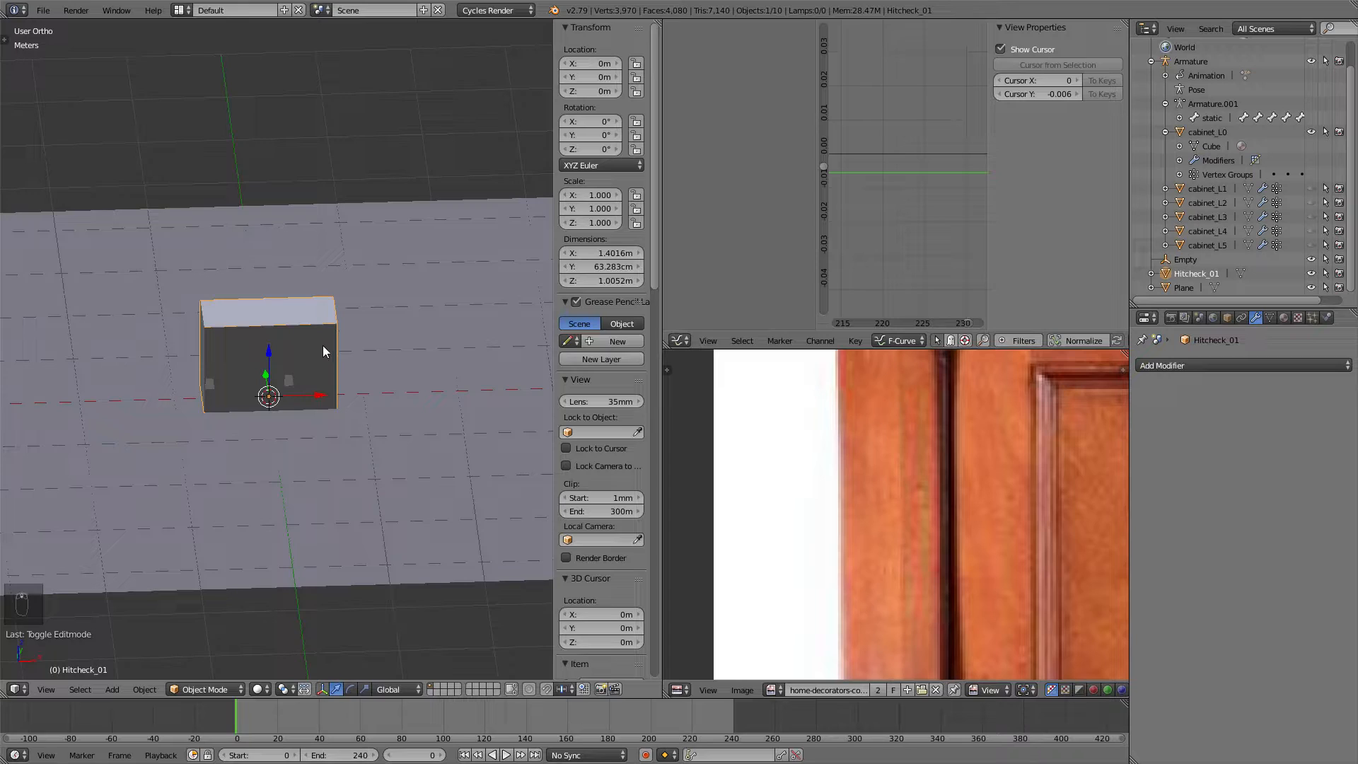
middle_drag(323, 345, 252, 296)
scroll(251, 296, up, 3)
middle_drag(290, 225, 302, 265)
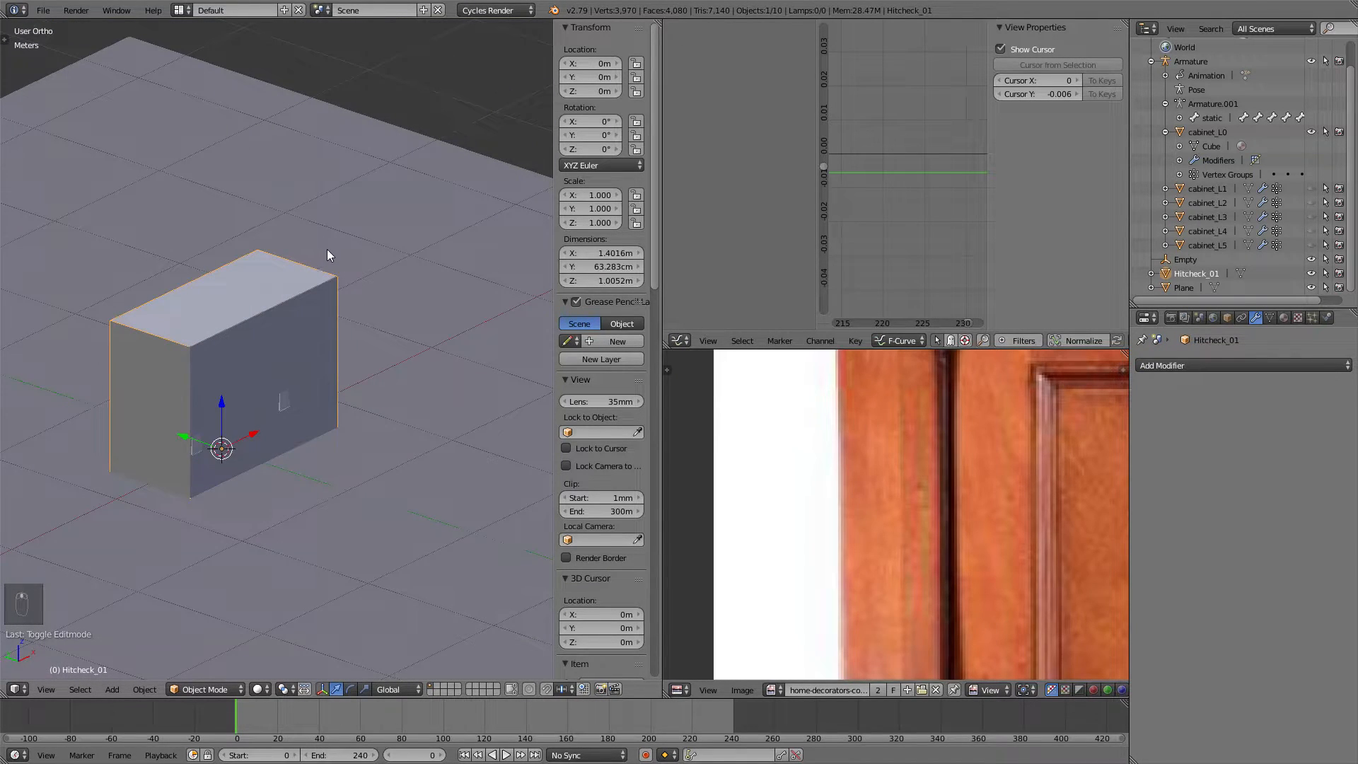
scroll(326, 251, up, 2)
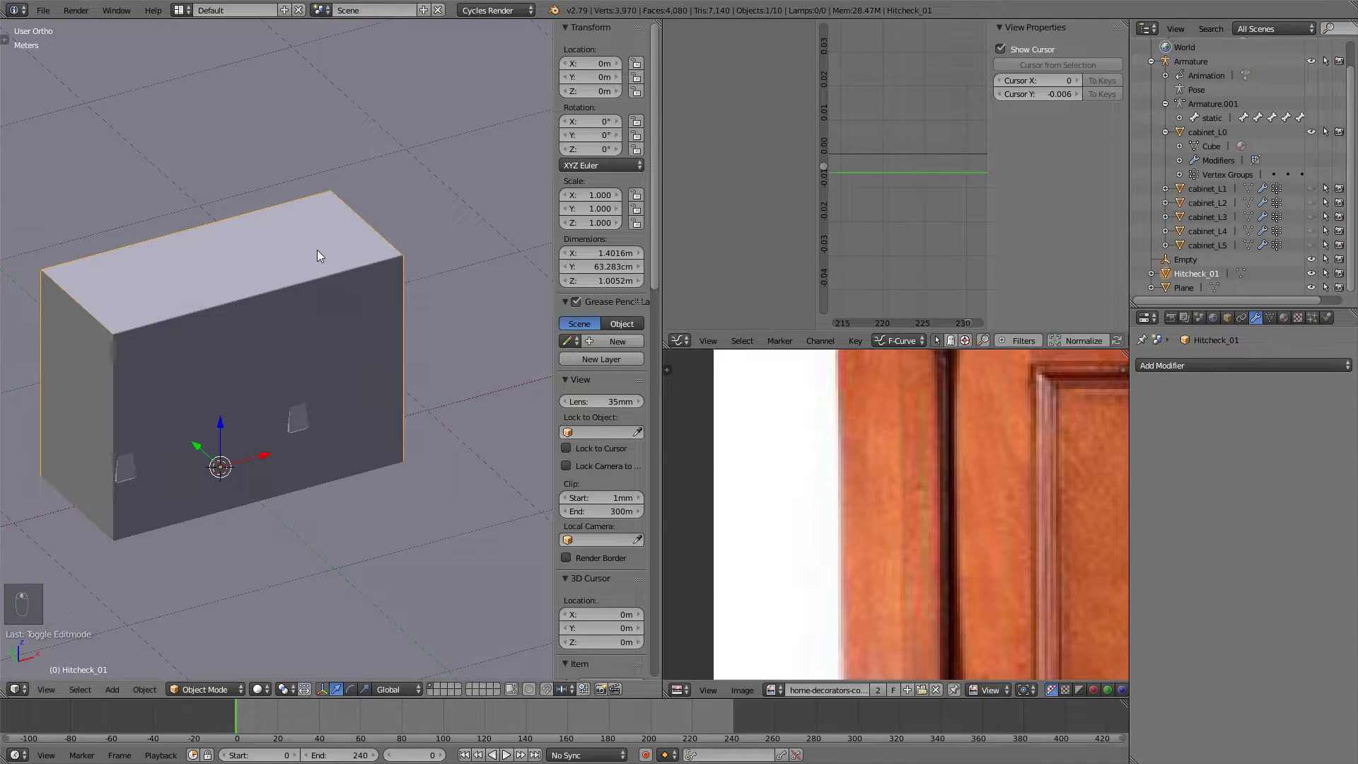
key(KP_5)
middle_drag(326, 251, 321, 239)
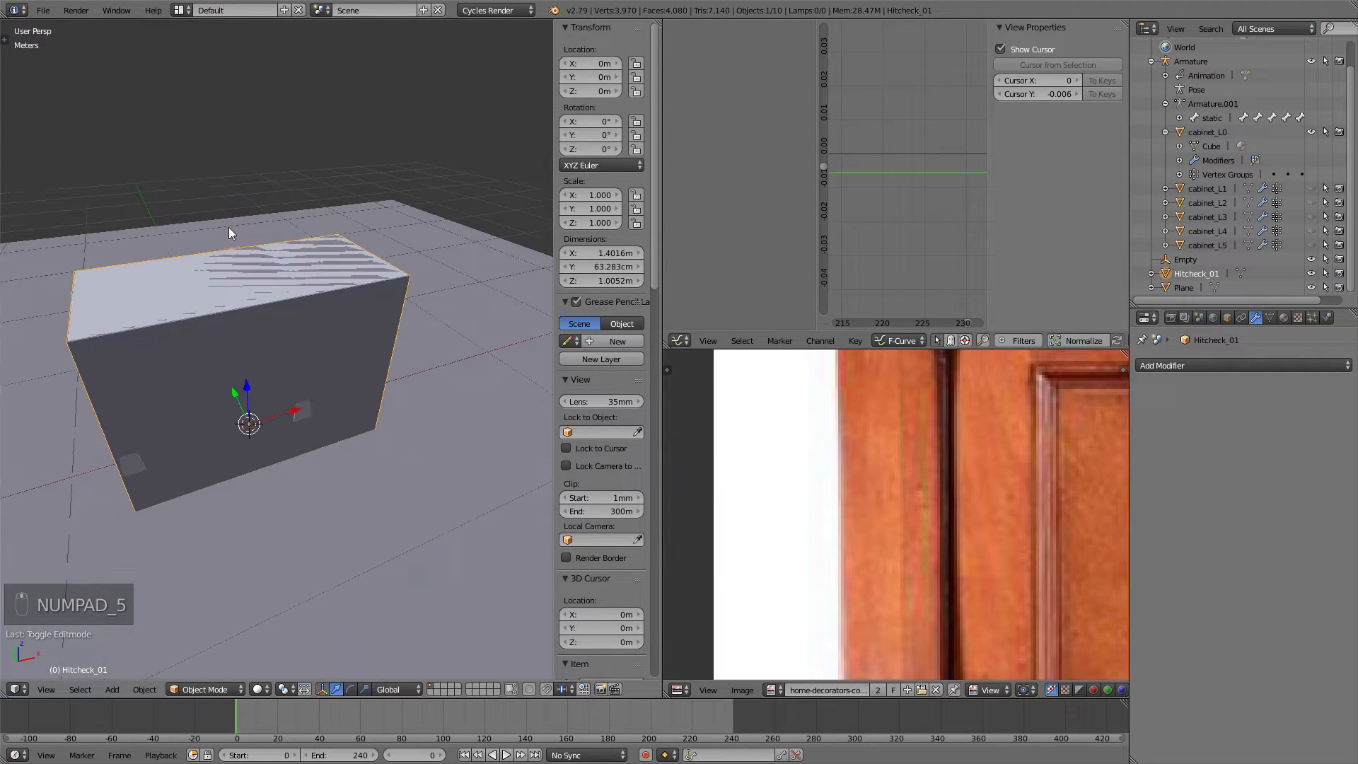
scroll(248, 244, down, 3)
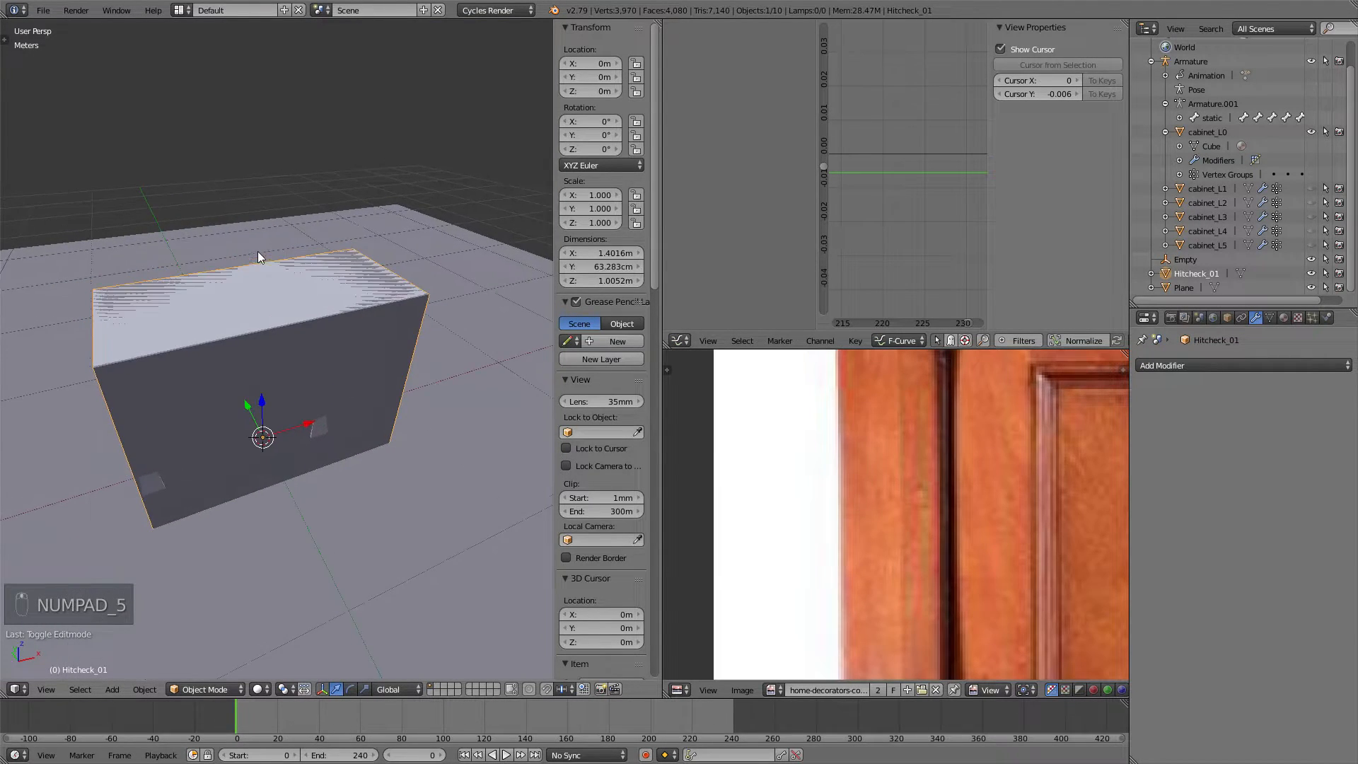
- Check the material shared by the cabinet versions and rename it to cabinet_mat on cabinet_L0
click(1199, 132)
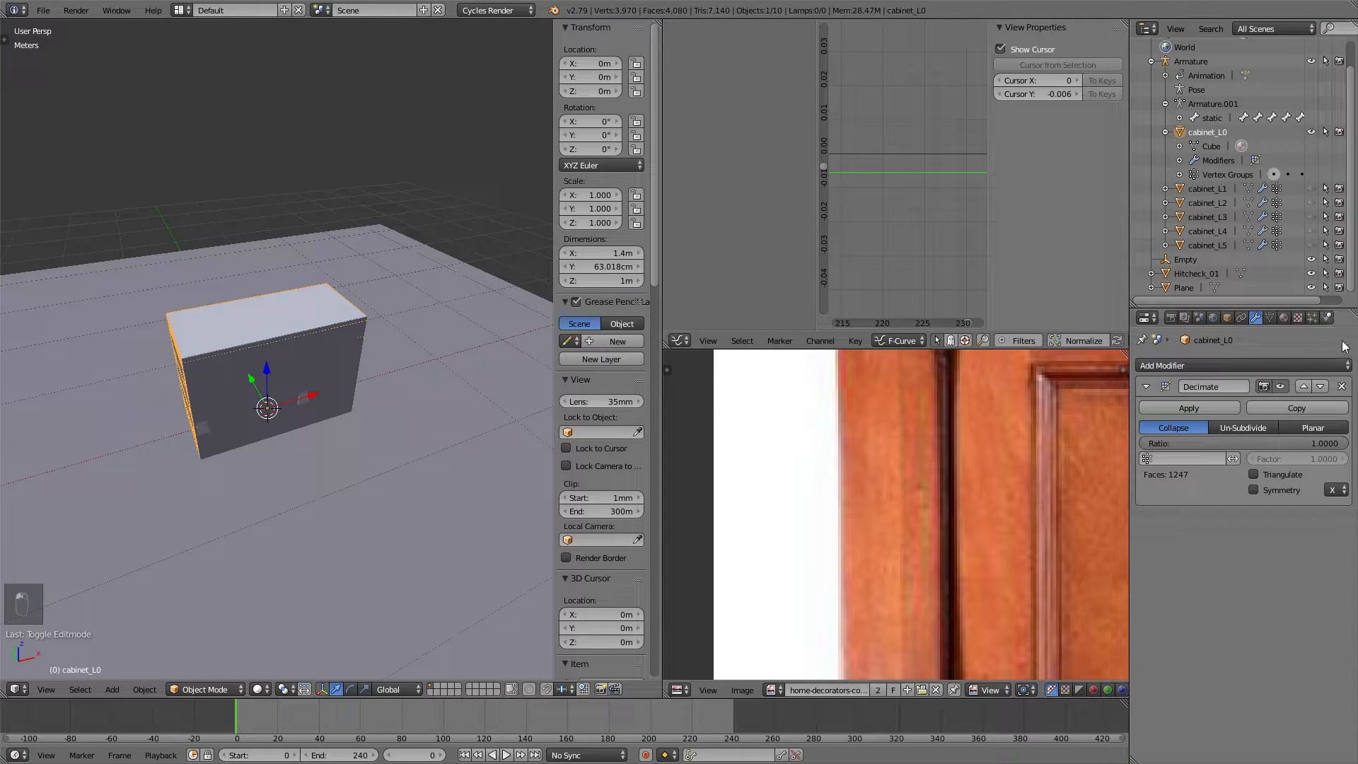
click(1283, 318)
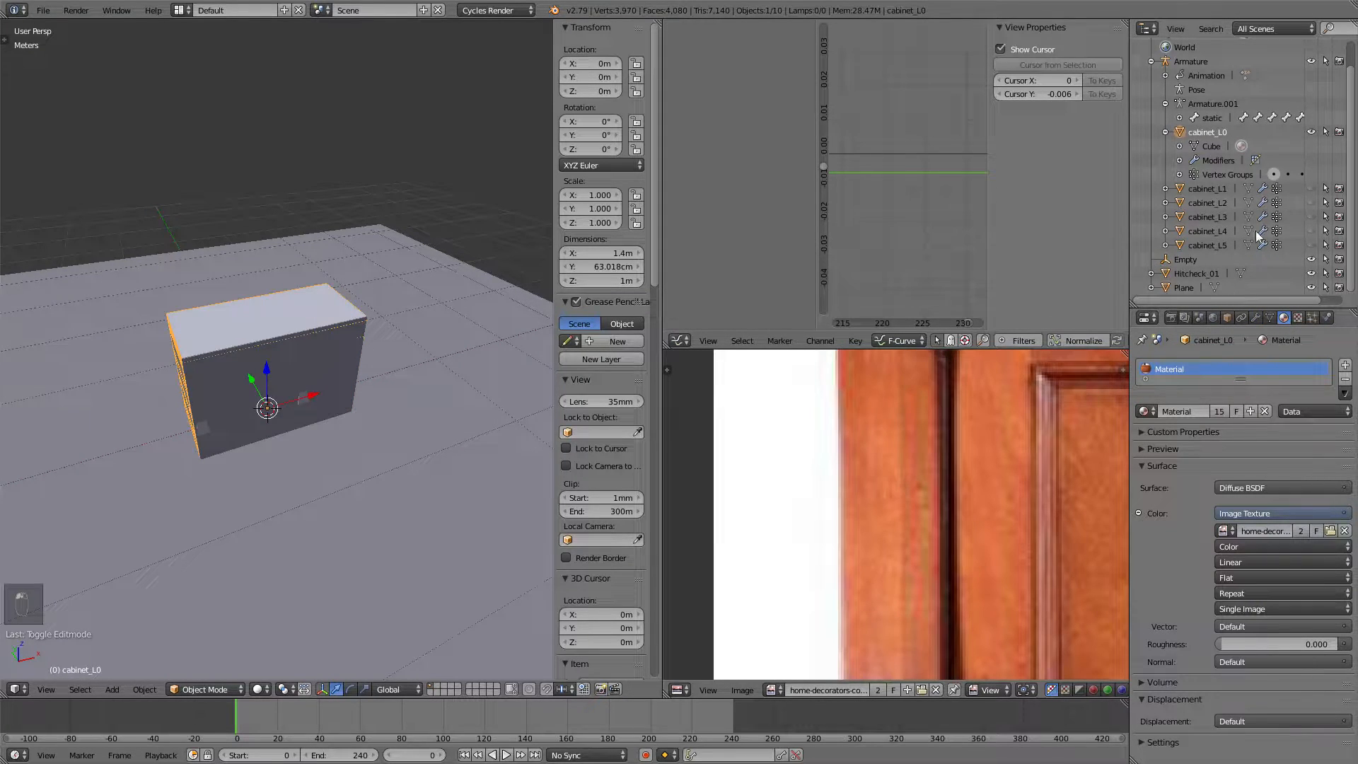
click(1218, 188)
click(1207, 218)
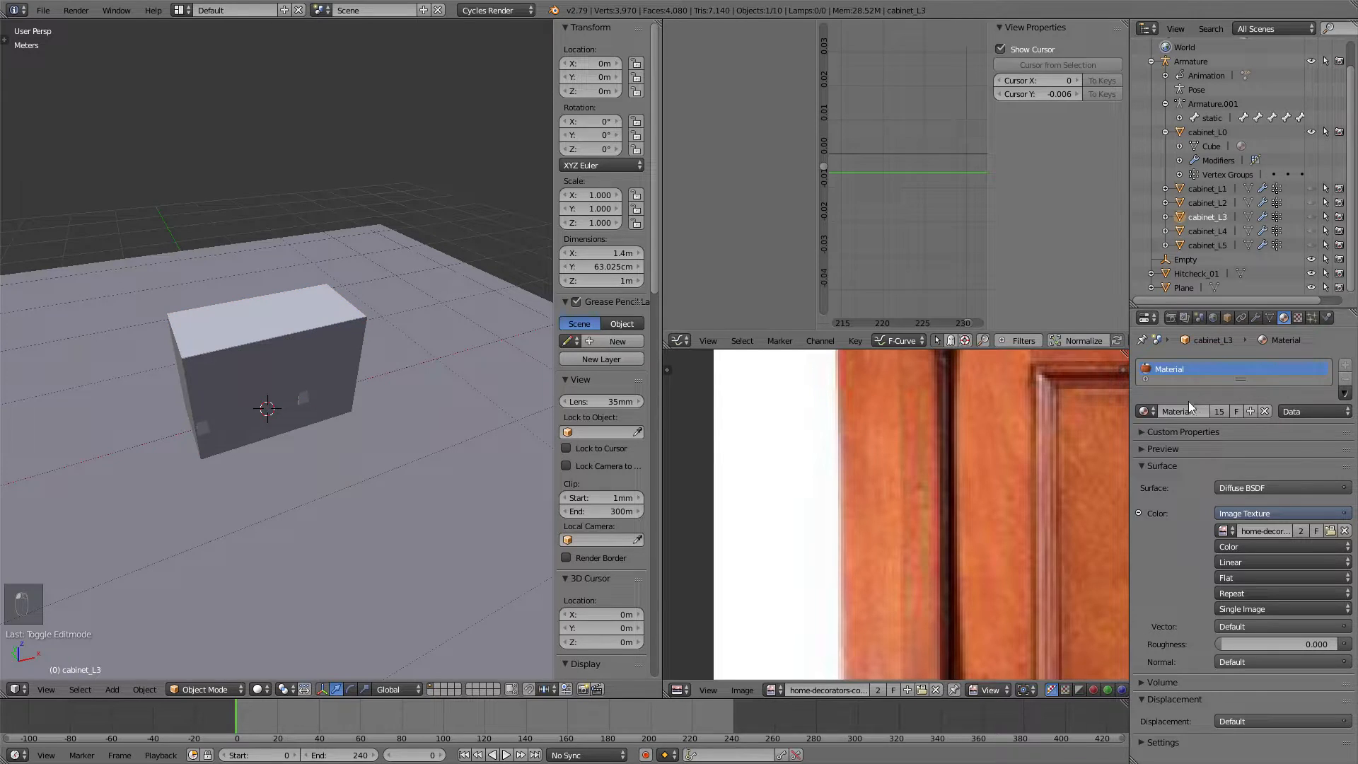
click(1208, 132)
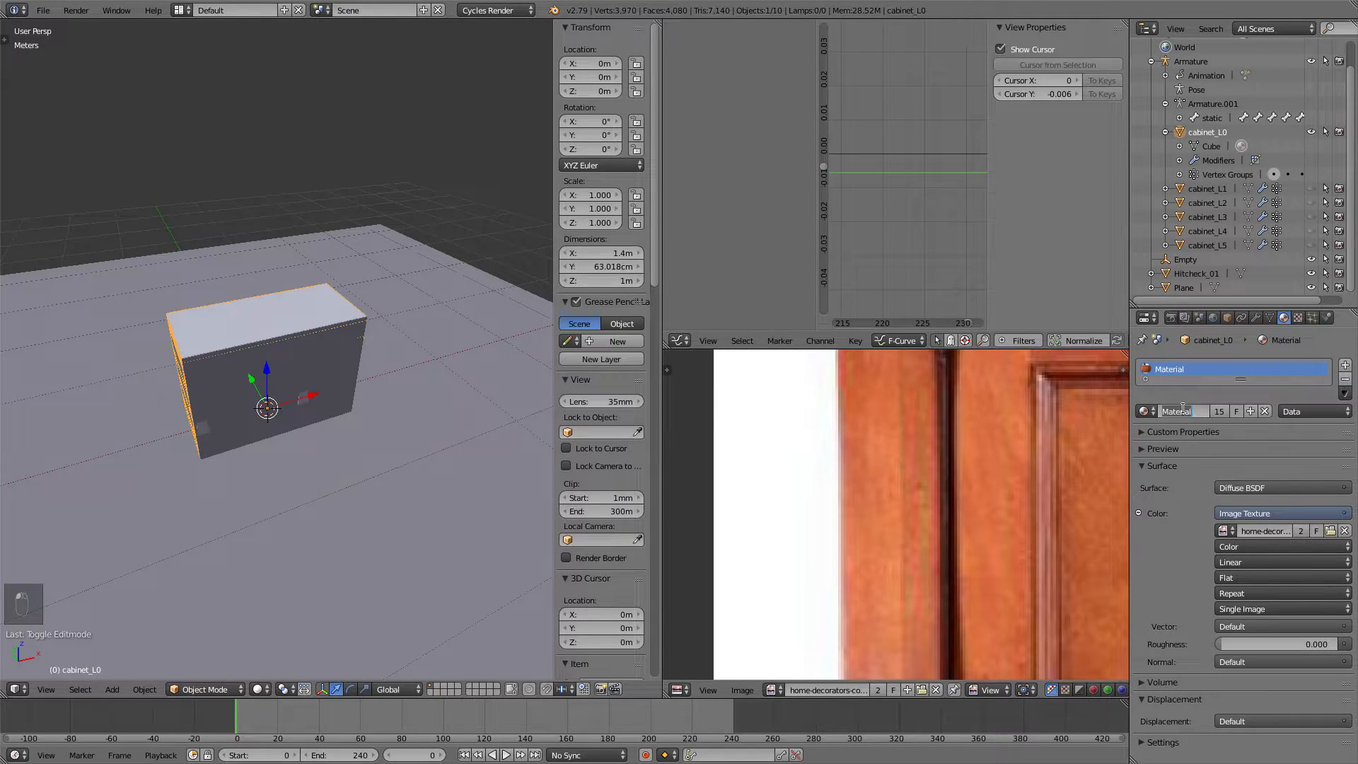
double_click(1198, 368)
text(cabinet_mat)
key(Return)
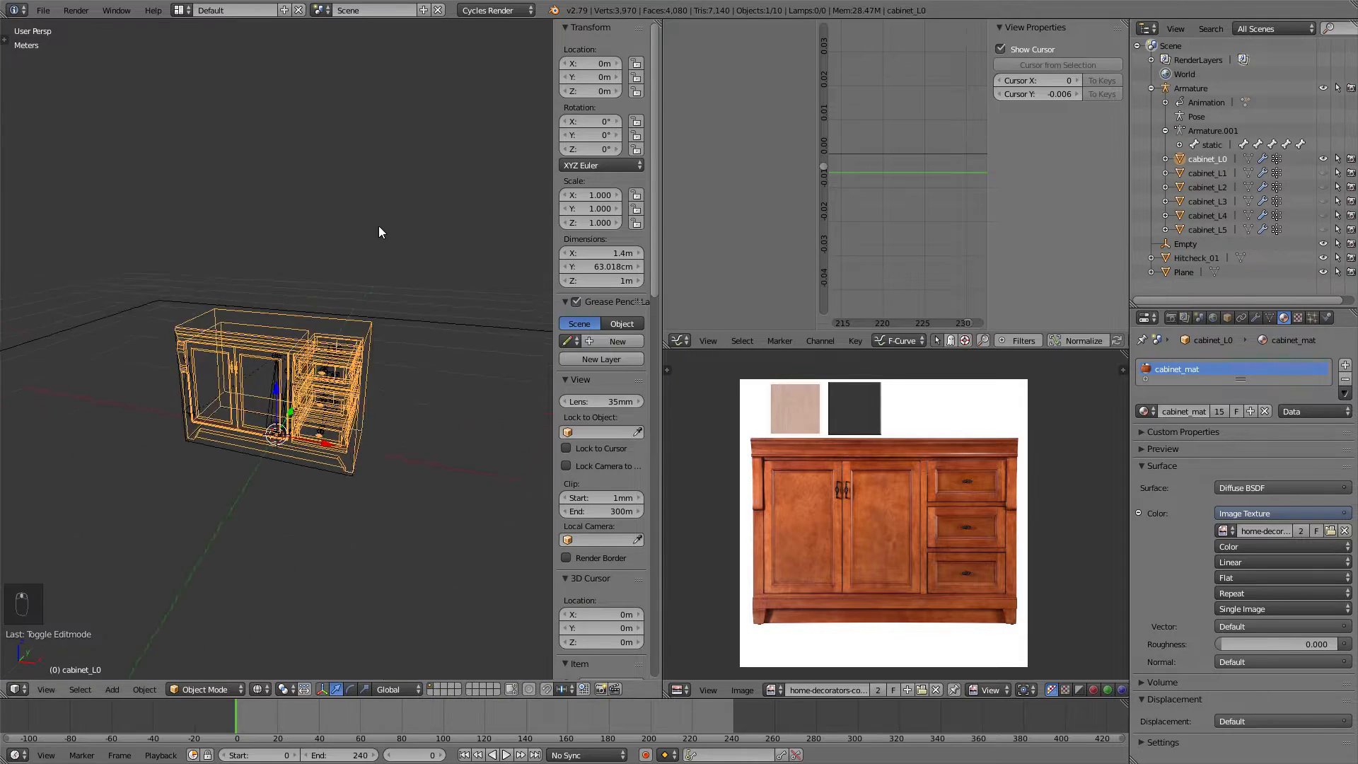
scroll(348, 219, down, 3)
scroll(360, 227, up, 3)
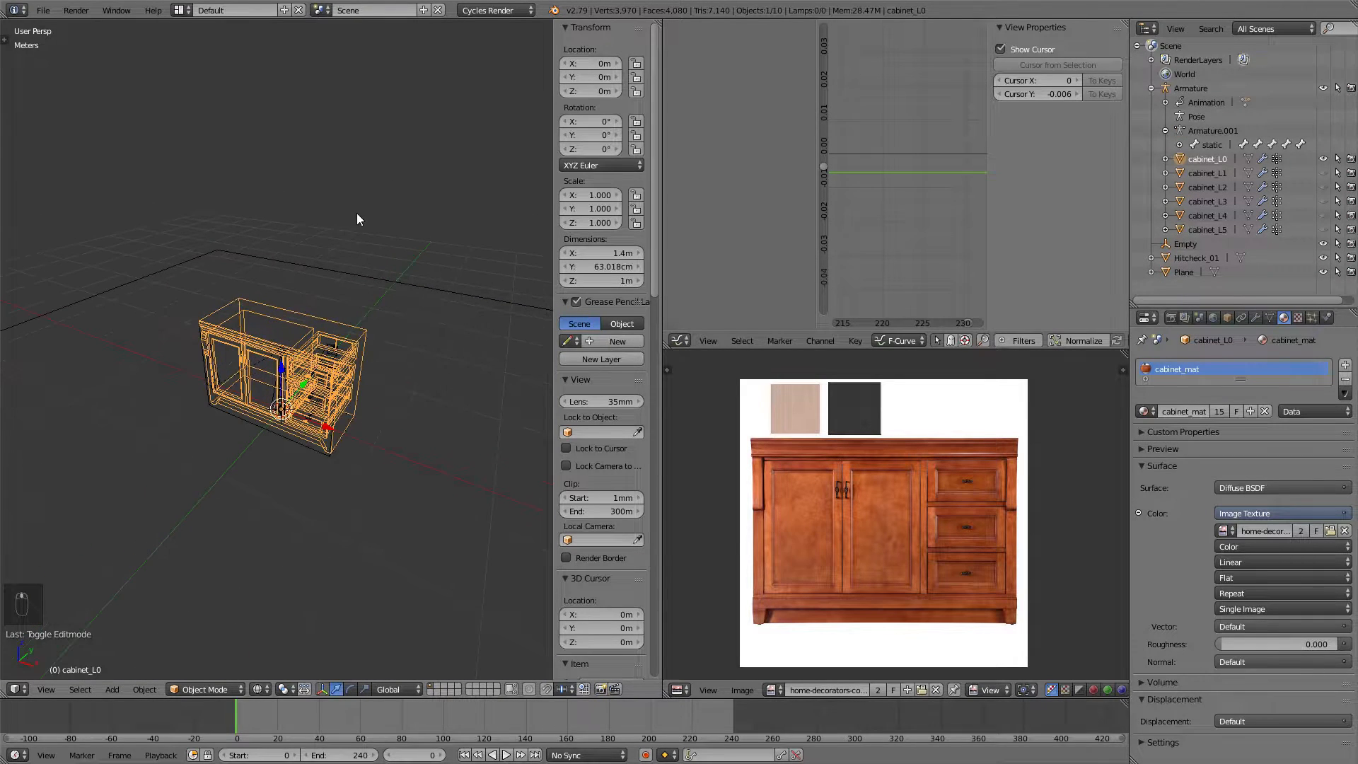
middle_drag(402, 251, 347, 238)
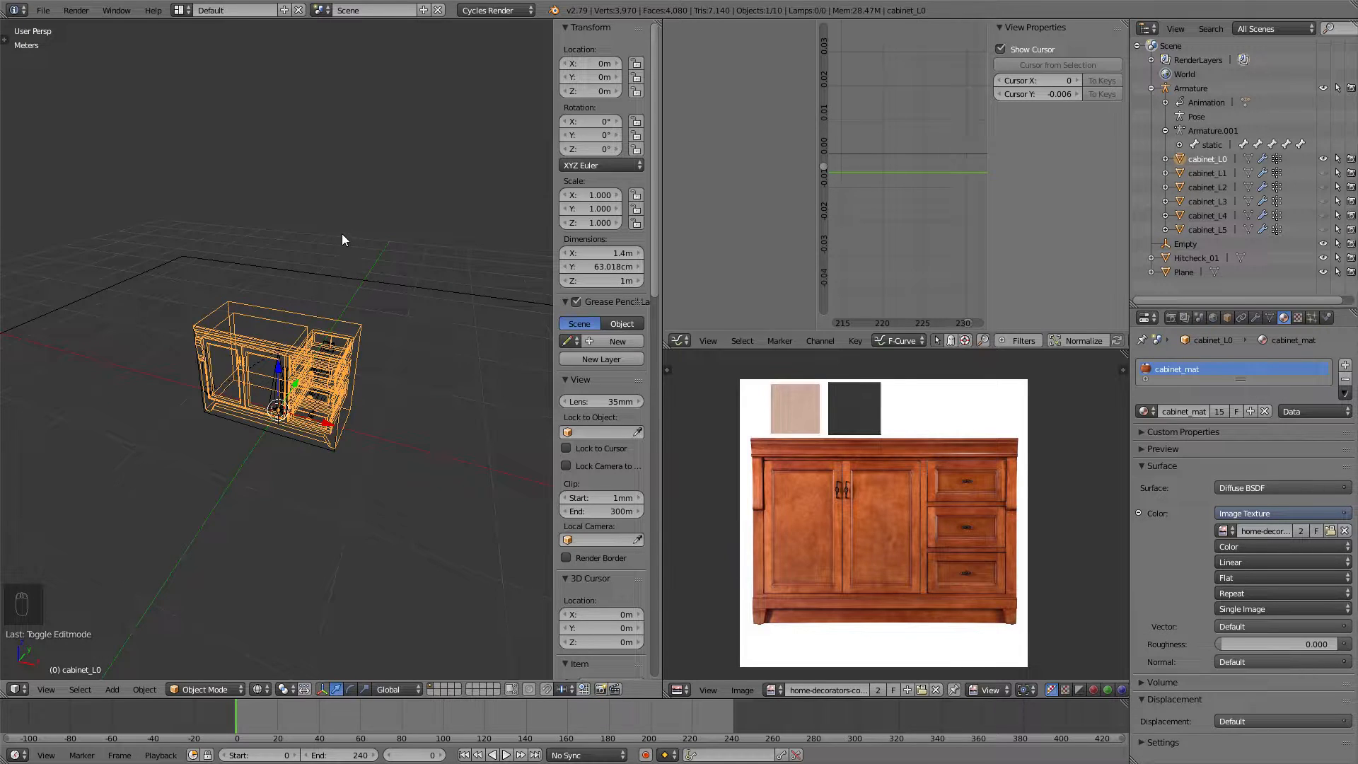
scroll(342, 238, up, 3)
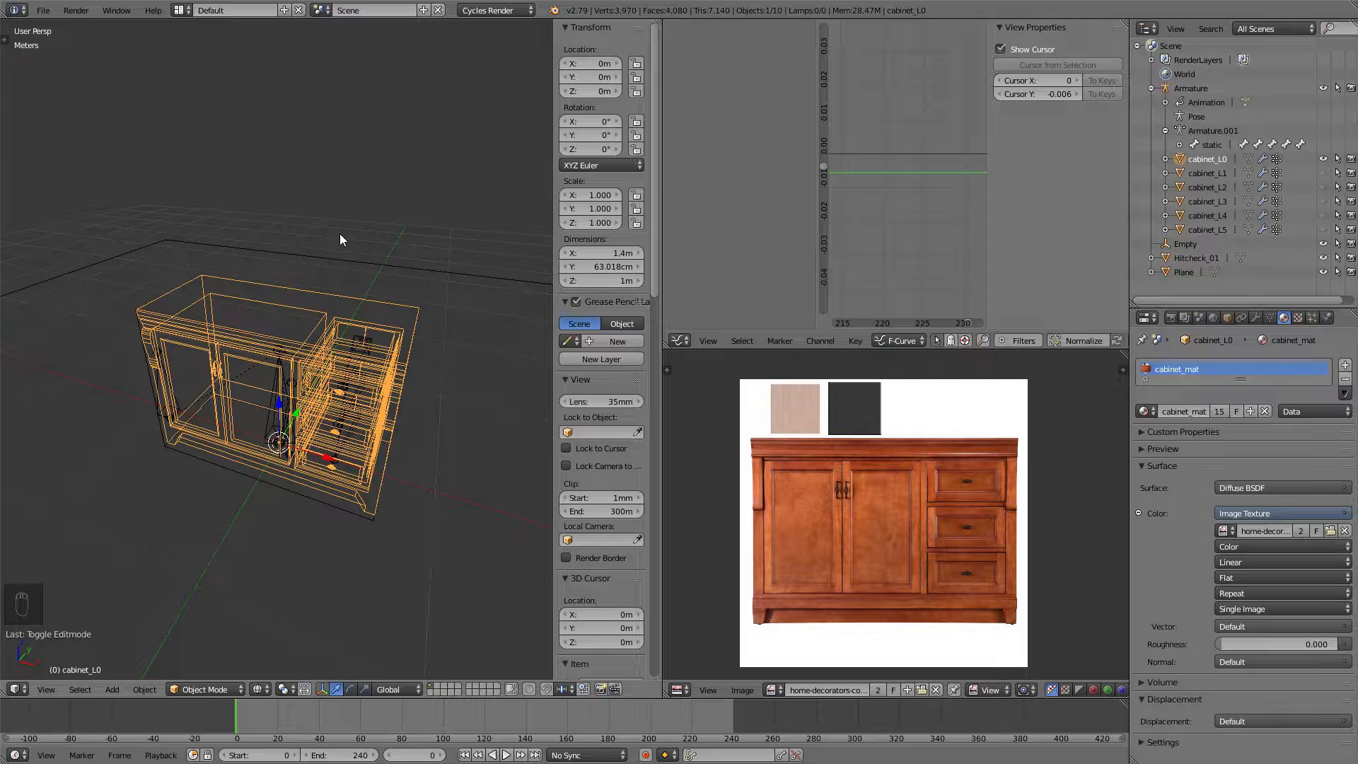
middle_drag(339, 235, 340, 242)
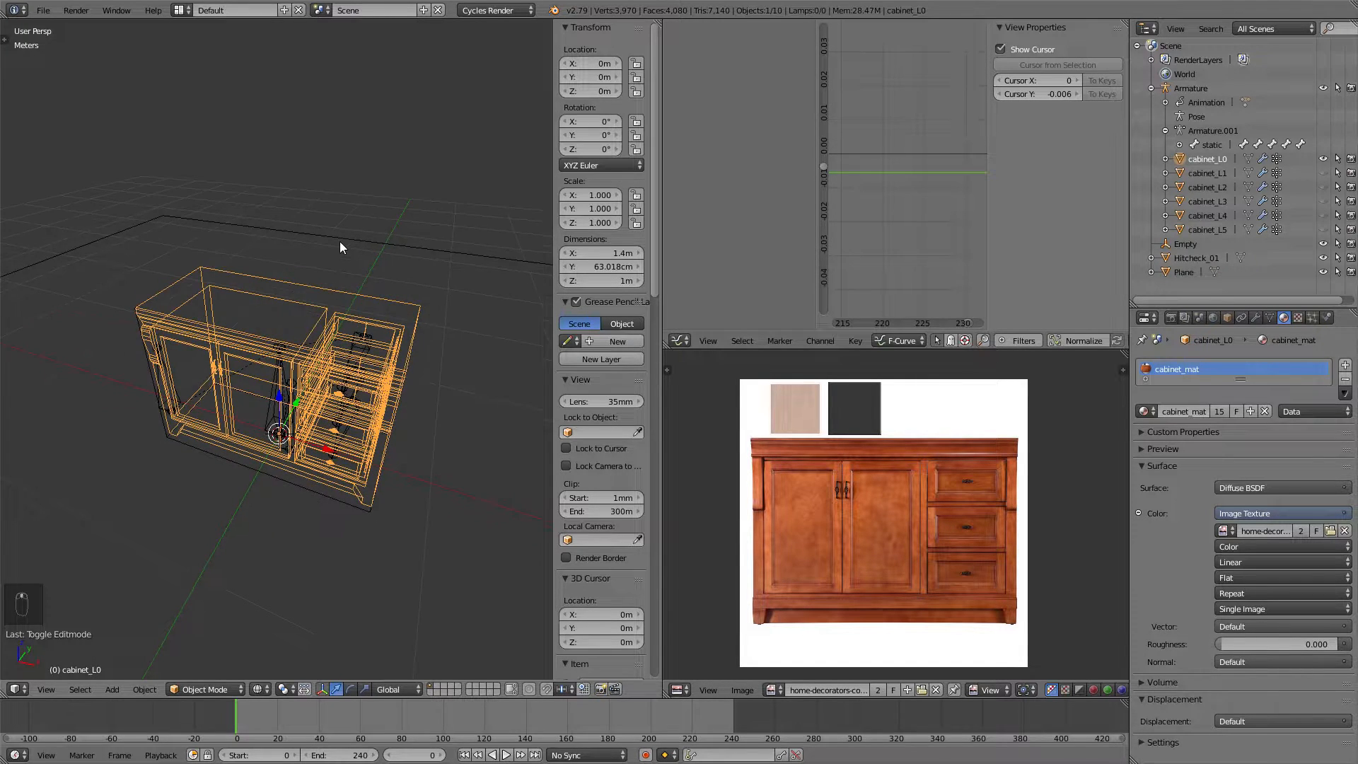
scroll(340, 242, down, 2)
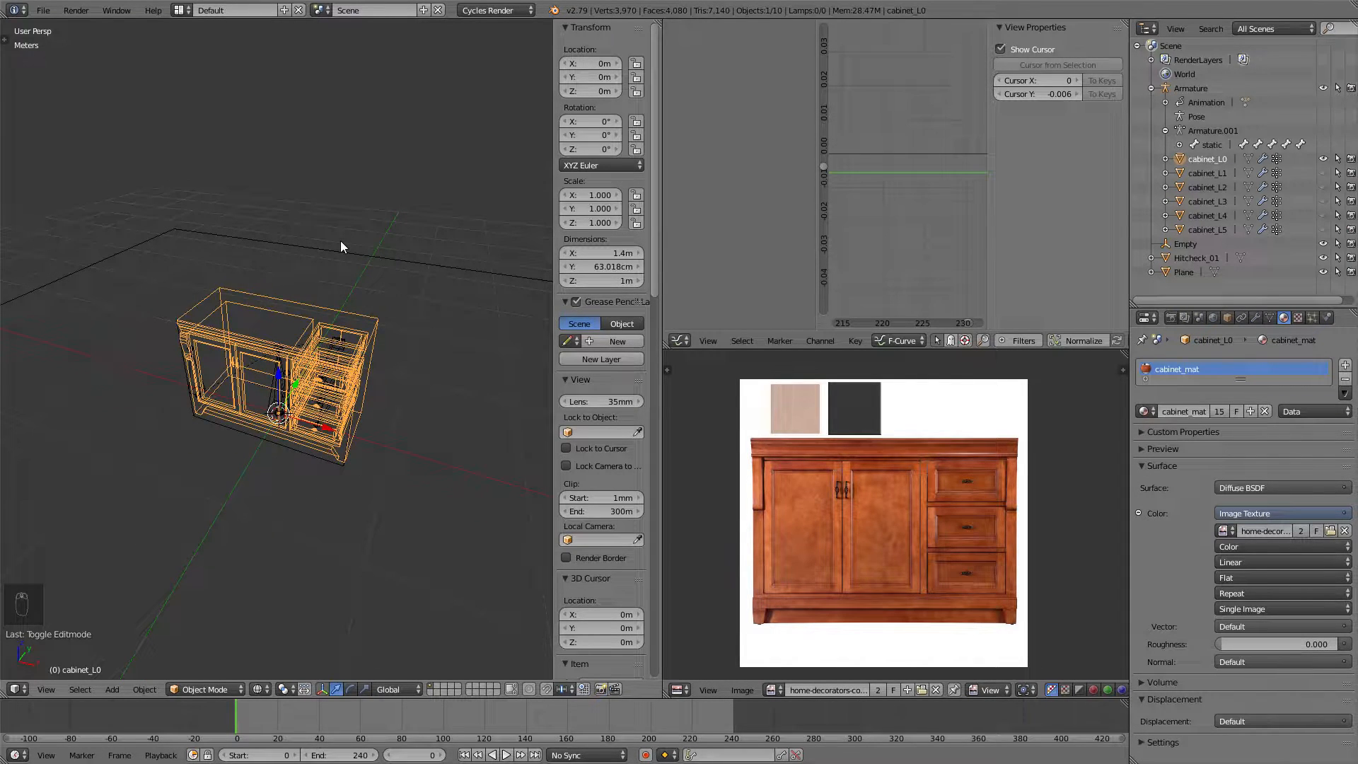
scroll(332, 288, up, 2)
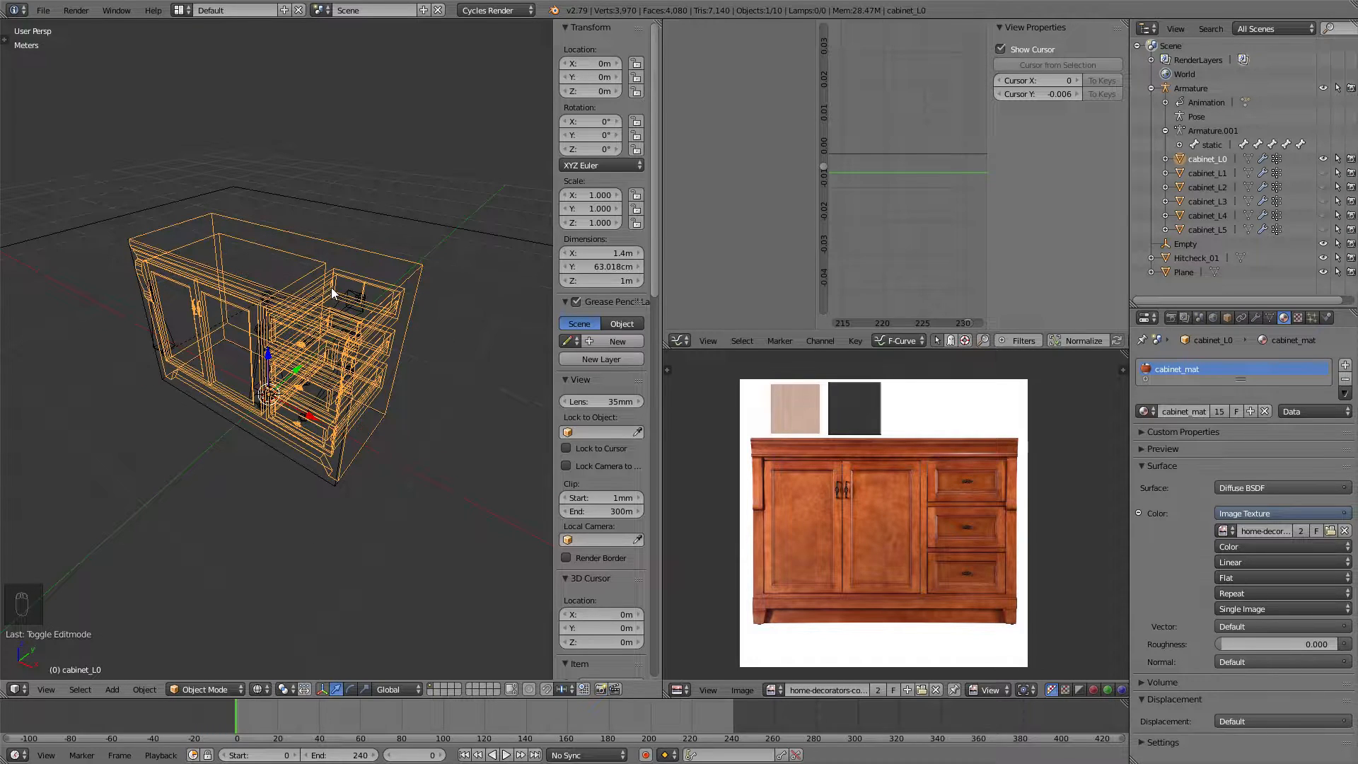
middle_drag(331, 293, 332, 283)
scroll(293, 357, down, 3)
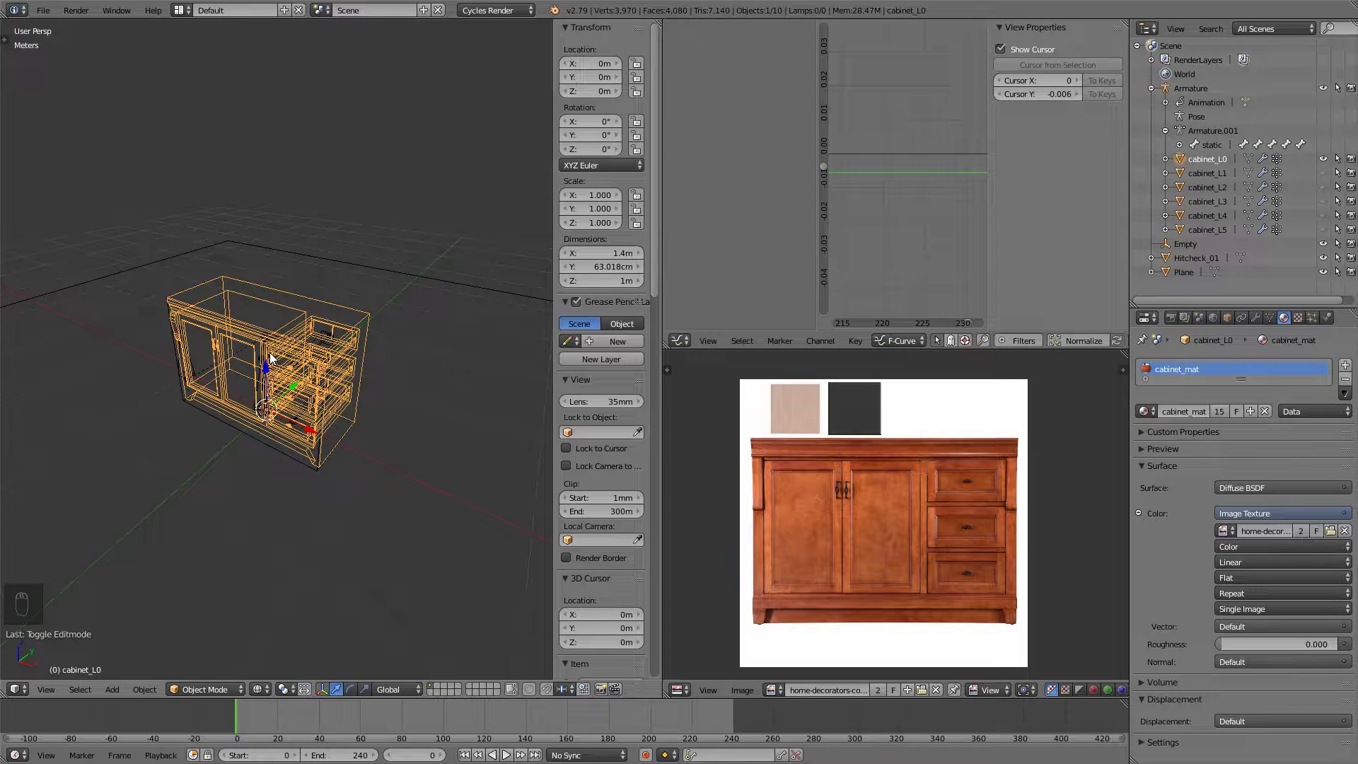
- Make cabinet_L1 through cabinet_L5 visible in the viewport
drag(1323, 173, 1322, 220)
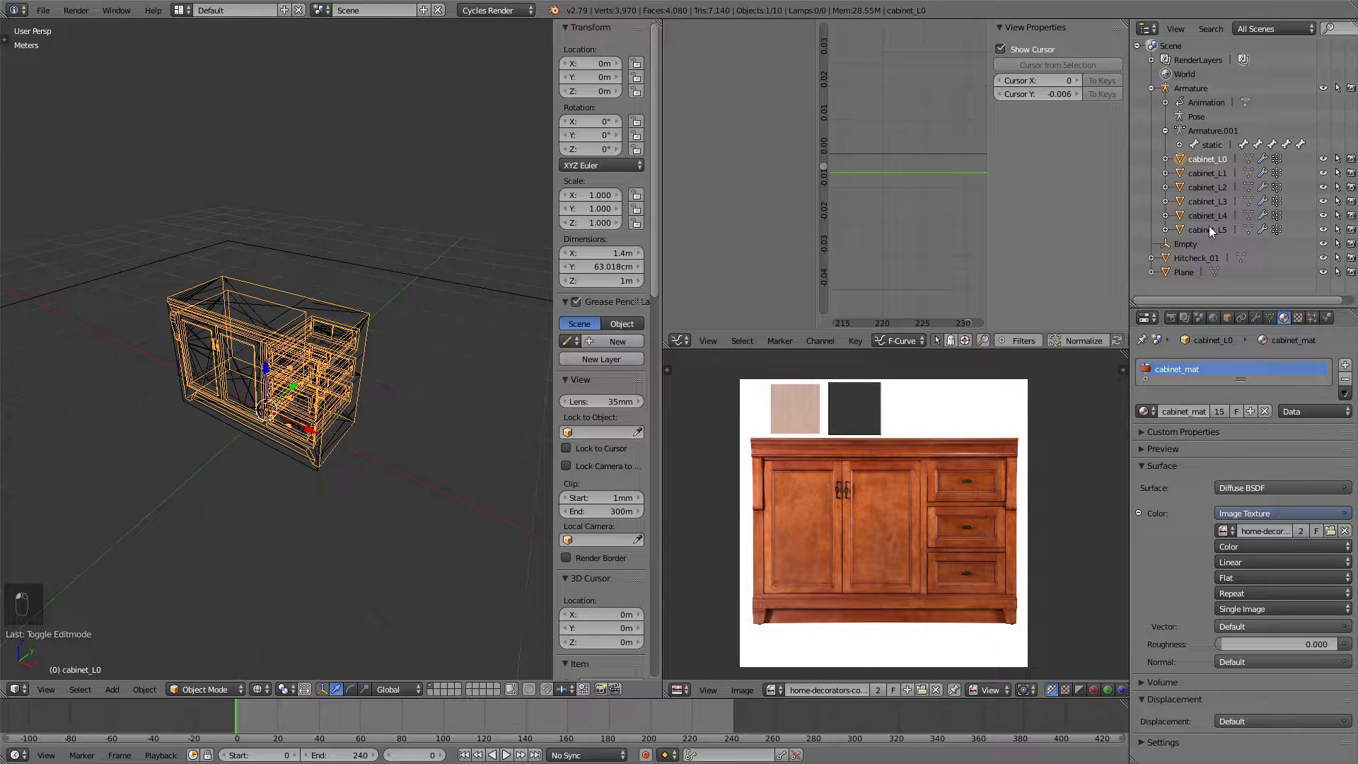
- Select Hitcheck_01, all the cabinet detail levels and the Armature together, and rotate them -90° about the global X axis
ctrl+click(1202, 256)
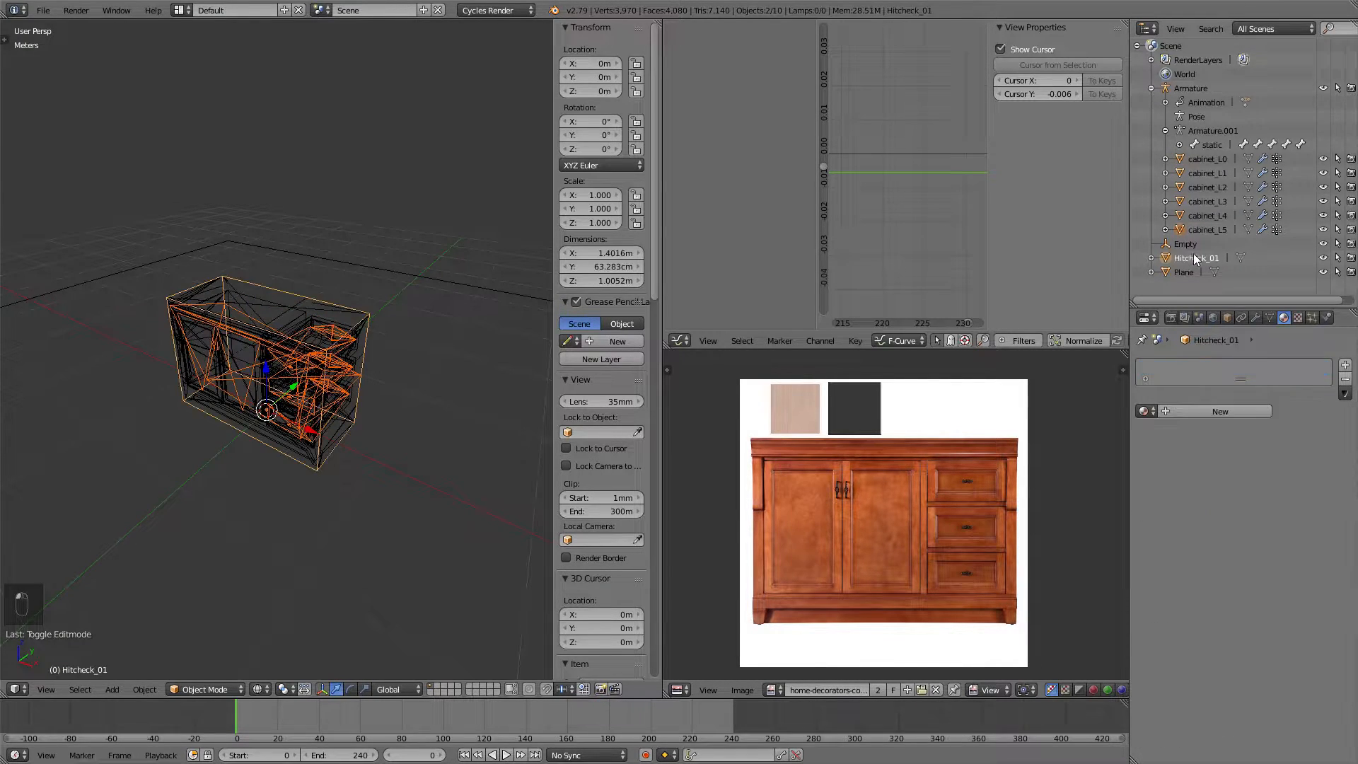
shift+click(1208, 212)
shift+click(1203, 198)
shift+click(1205, 186)
shift+click(1208, 174)
shift+click(1216, 159)
shift+click(1188, 88)
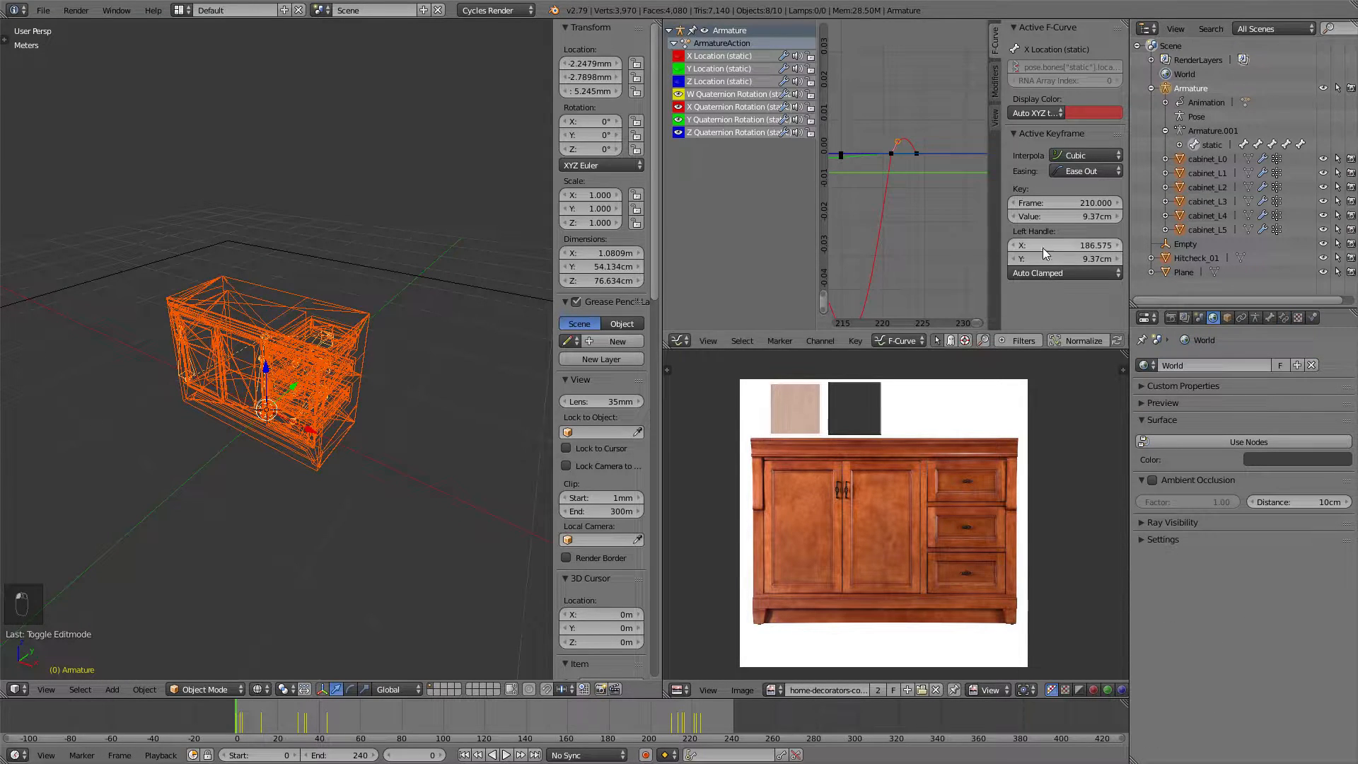
mouse_move(339, 282)
middle_down()
mouse_move(434, 258)
mouse_move(319, 267)
middle_up()
key(r)
key(x)
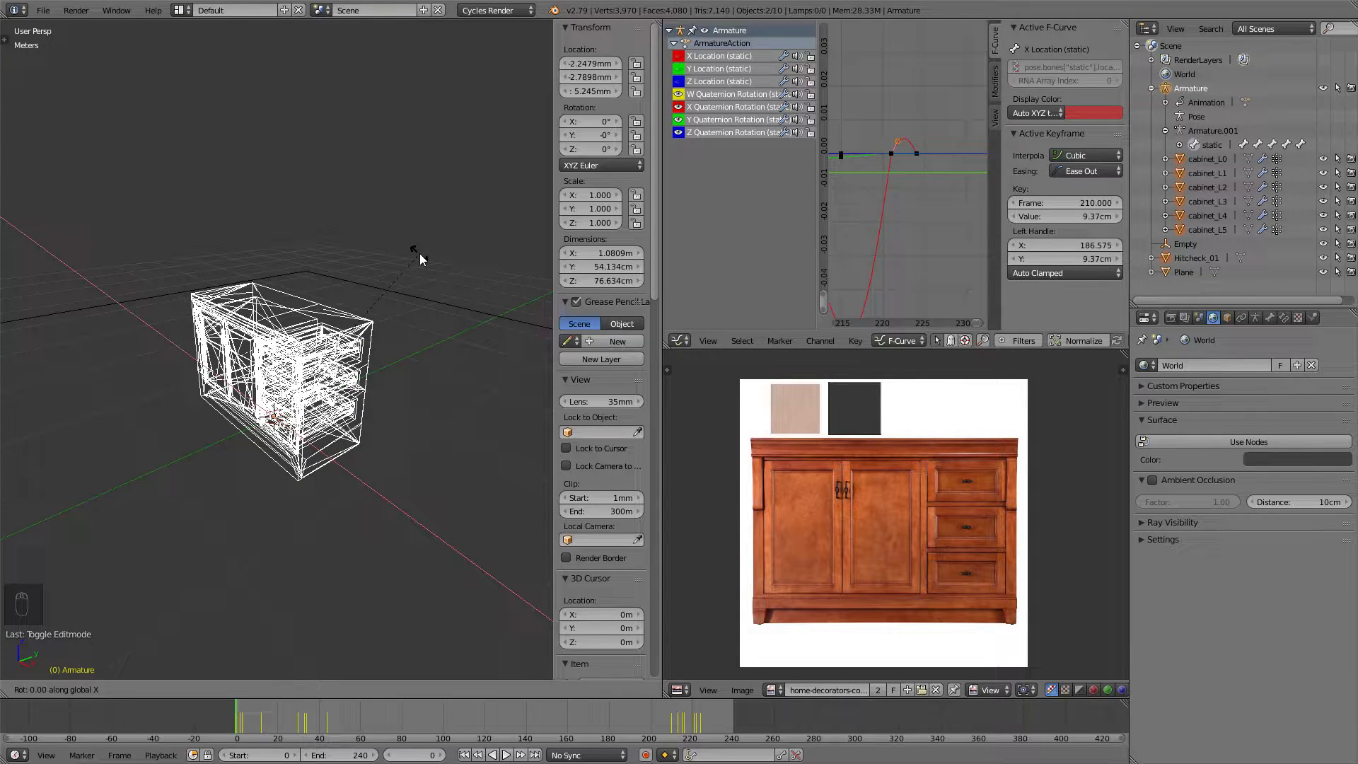
text(90)
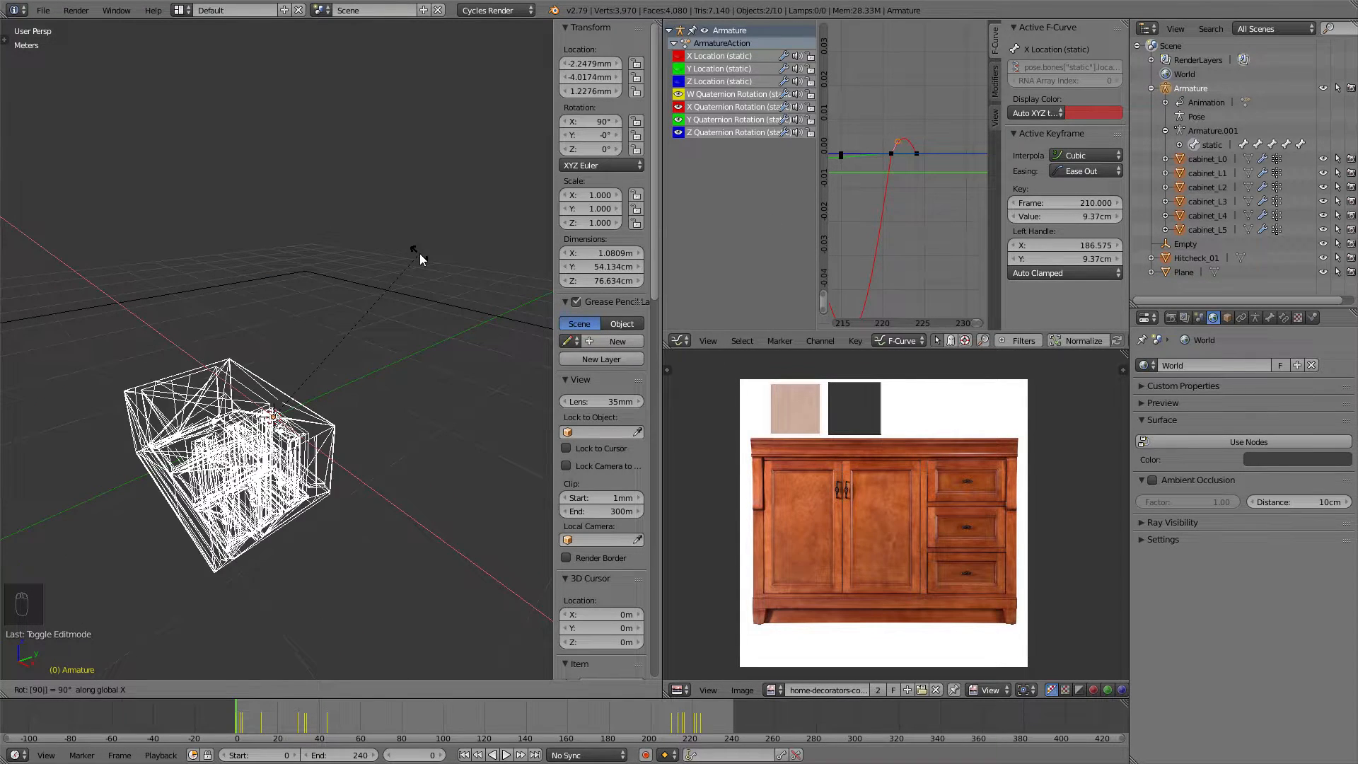
text(-(90)
key(Return)
- Switch the viewport to solid shading and apply the rotation to the selected objects
middle_drag(419, 253, 454, 297)
key(z)
key(ctrl+a)
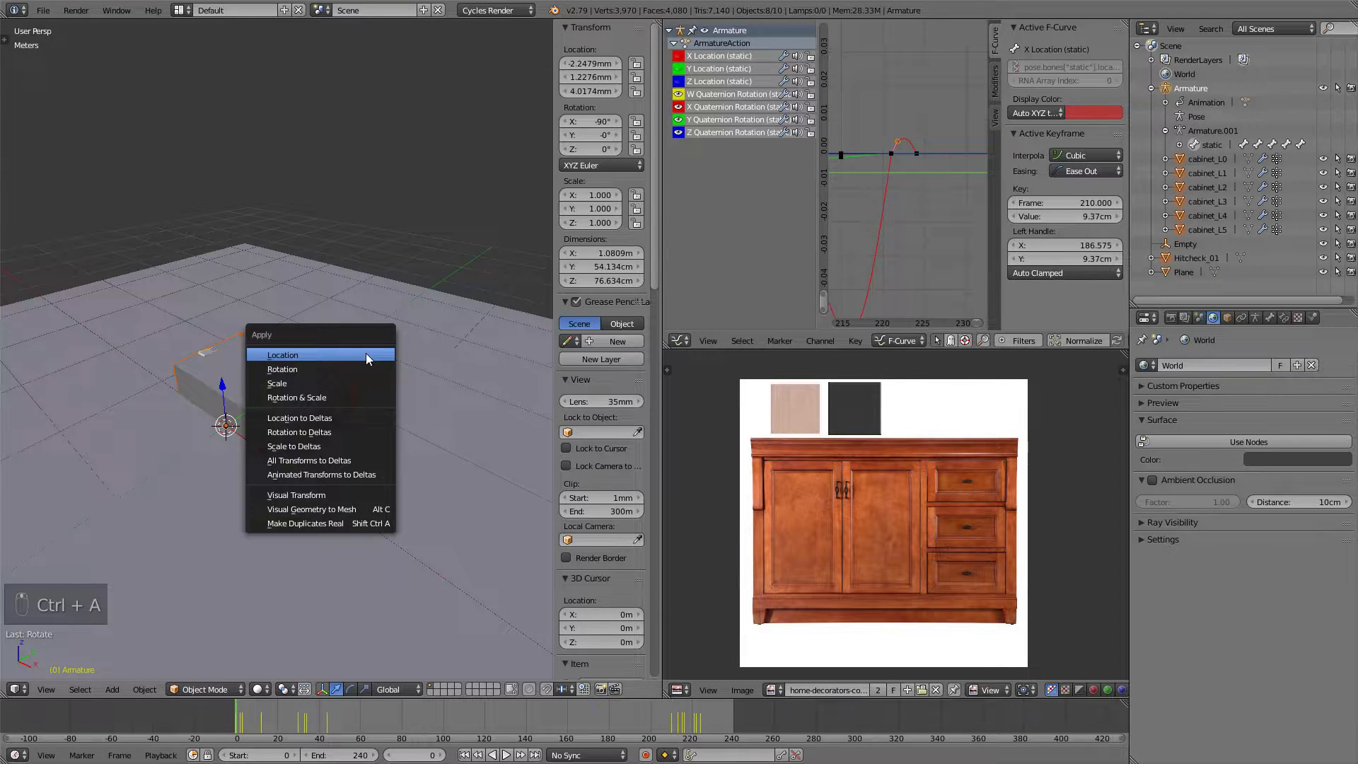
click(312, 370)
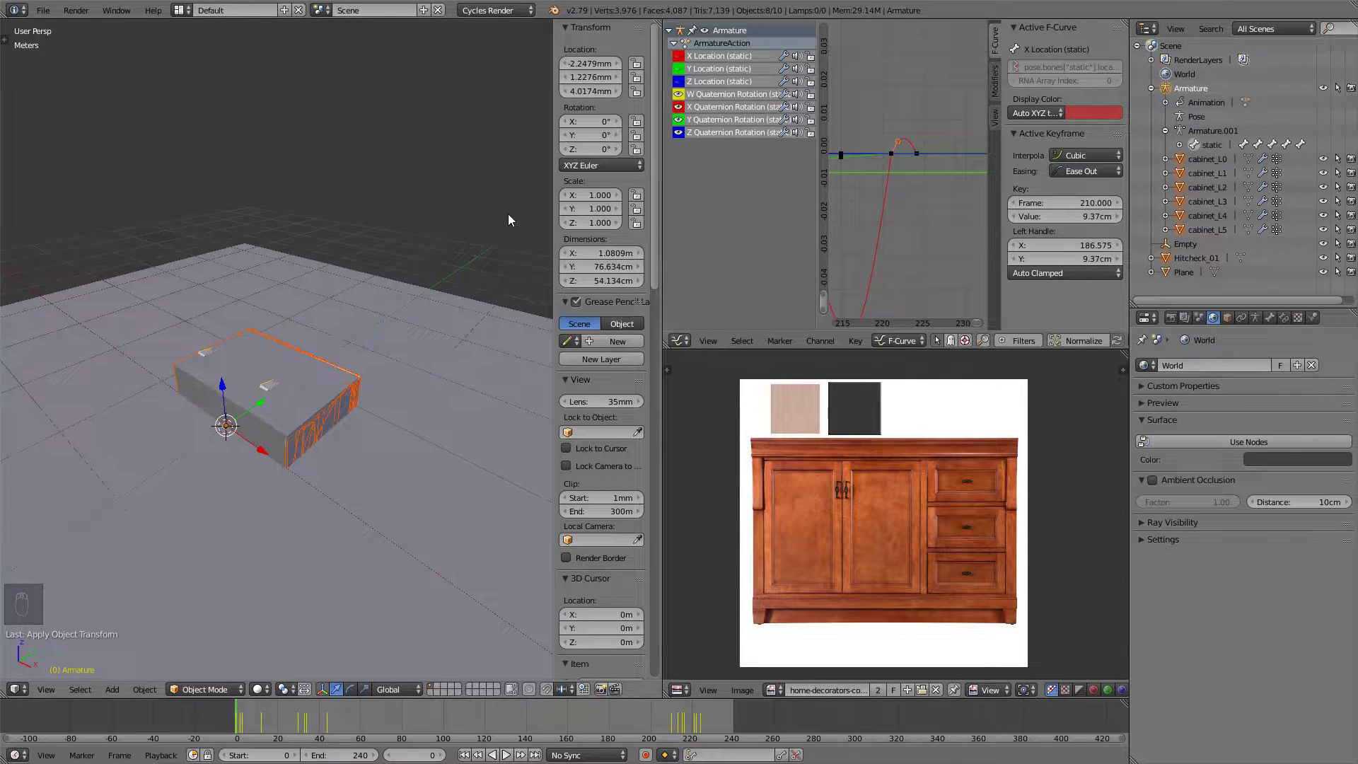
- Check the transform values of the Armature, the cabinet detail levels and Hitcheck_01 one by one
click(1208, 186)
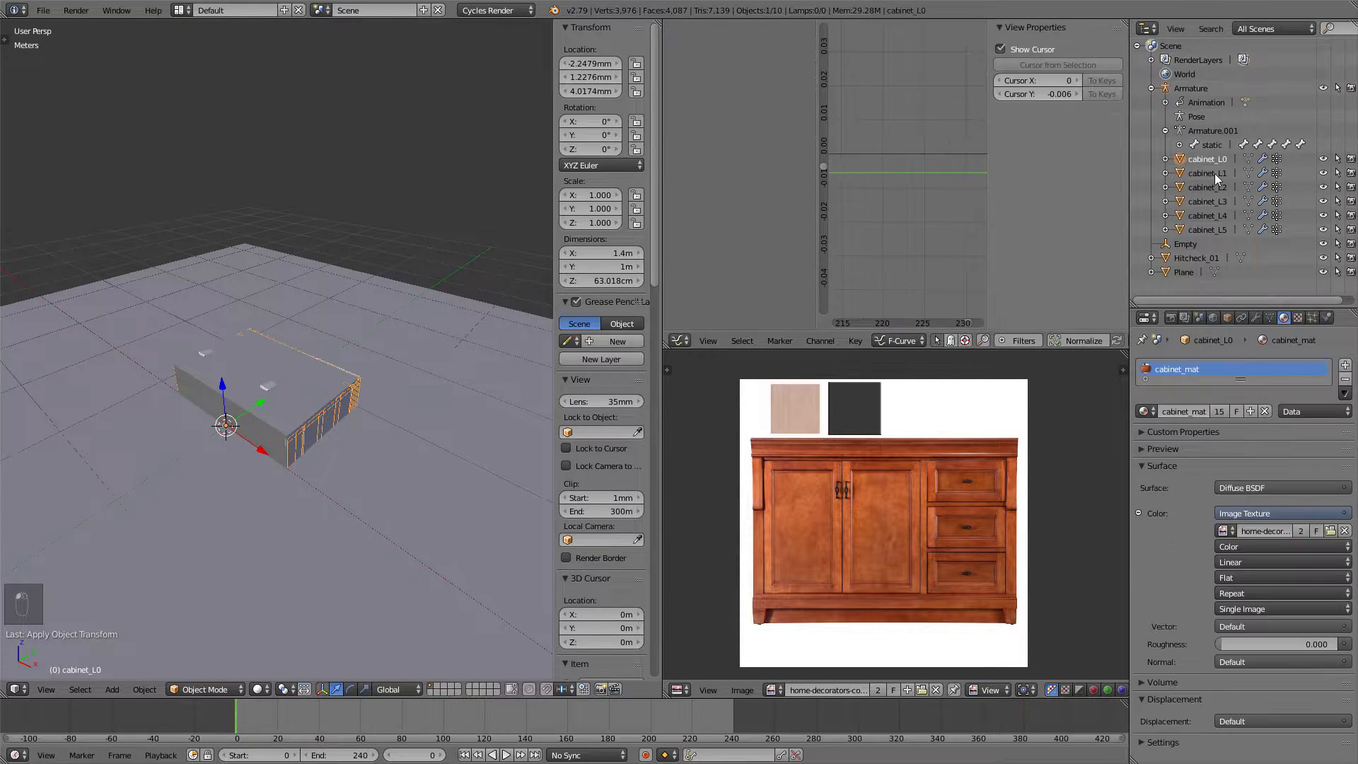
click(1192, 89)
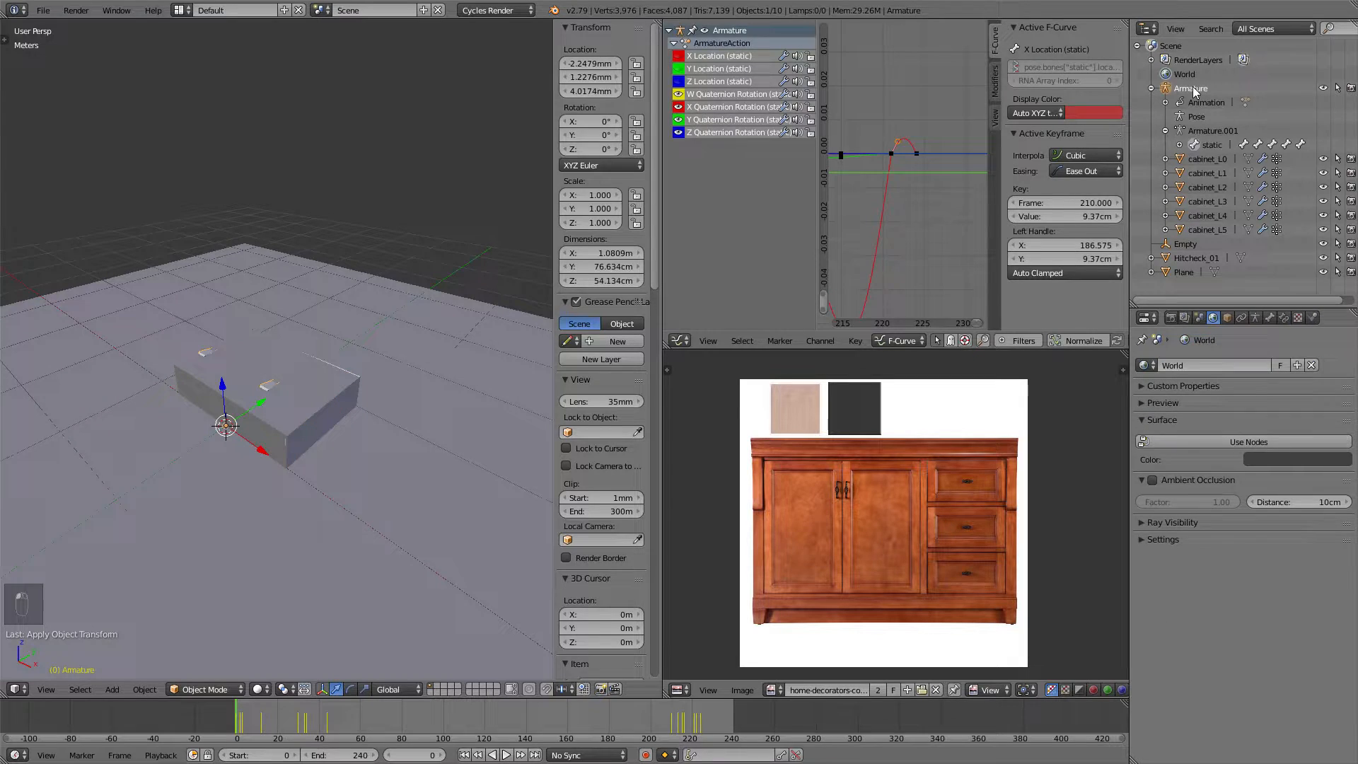
click(1207, 160)
click(1202, 174)
click(1202, 187)
click(1202, 200)
click(1203, 217)
click(1206, 228)
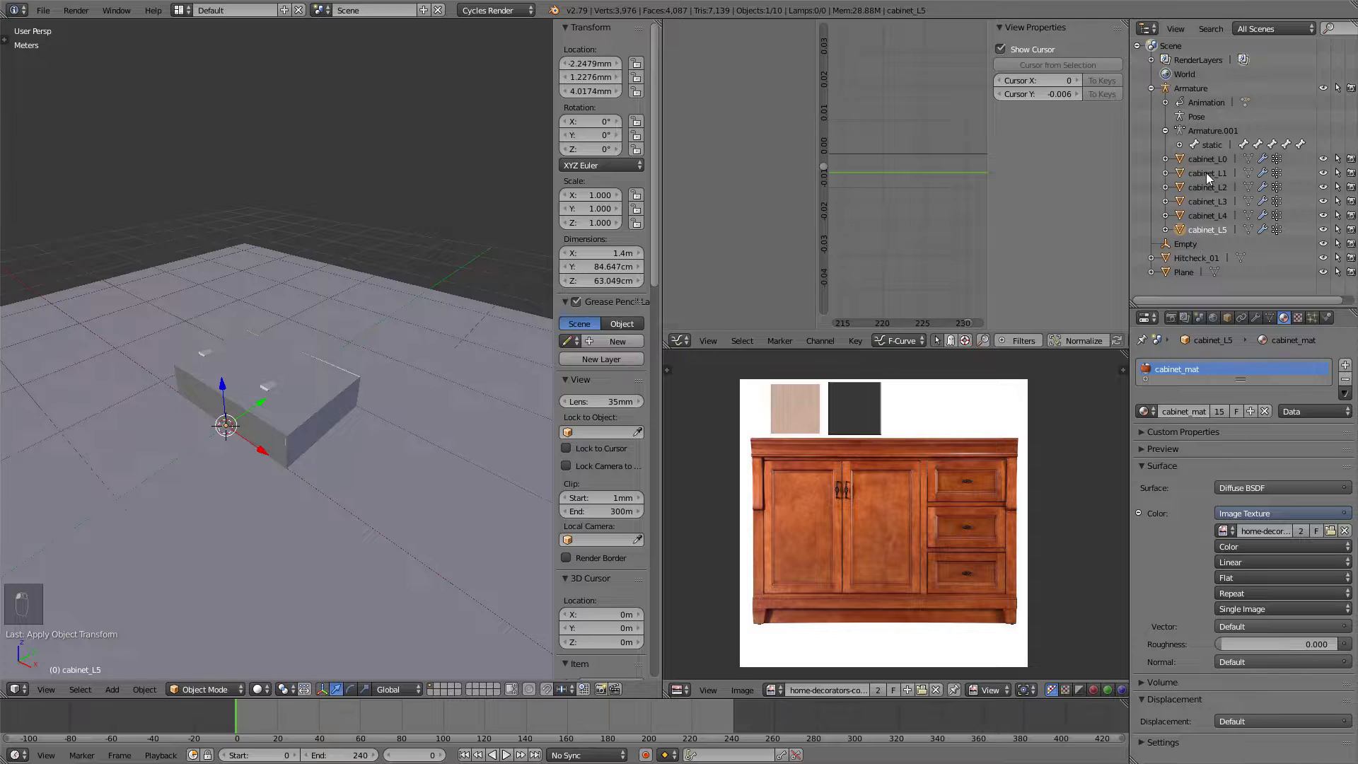
click(1189, 259)
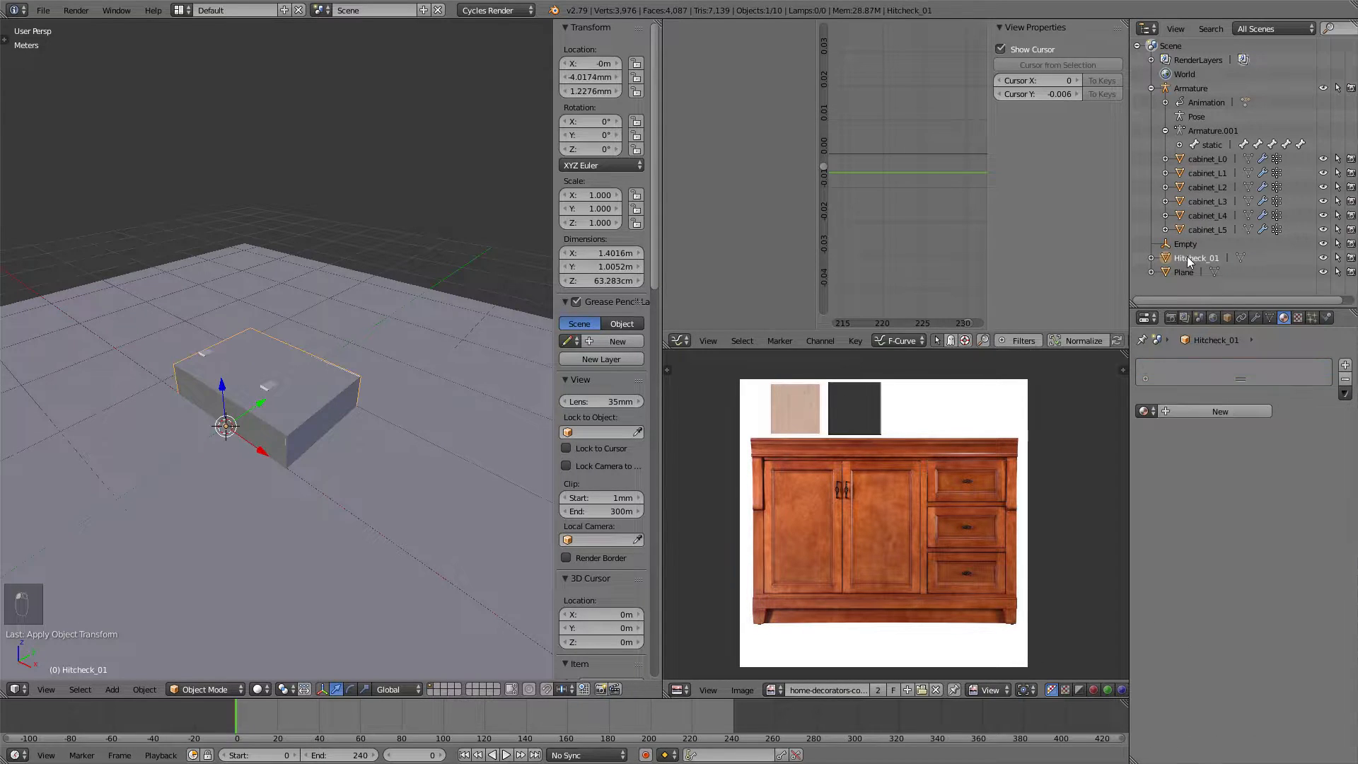
click(1204, 228)
click(1205, 213)
click(1207, 190)
click(1207, 171)
click(1198, 106)
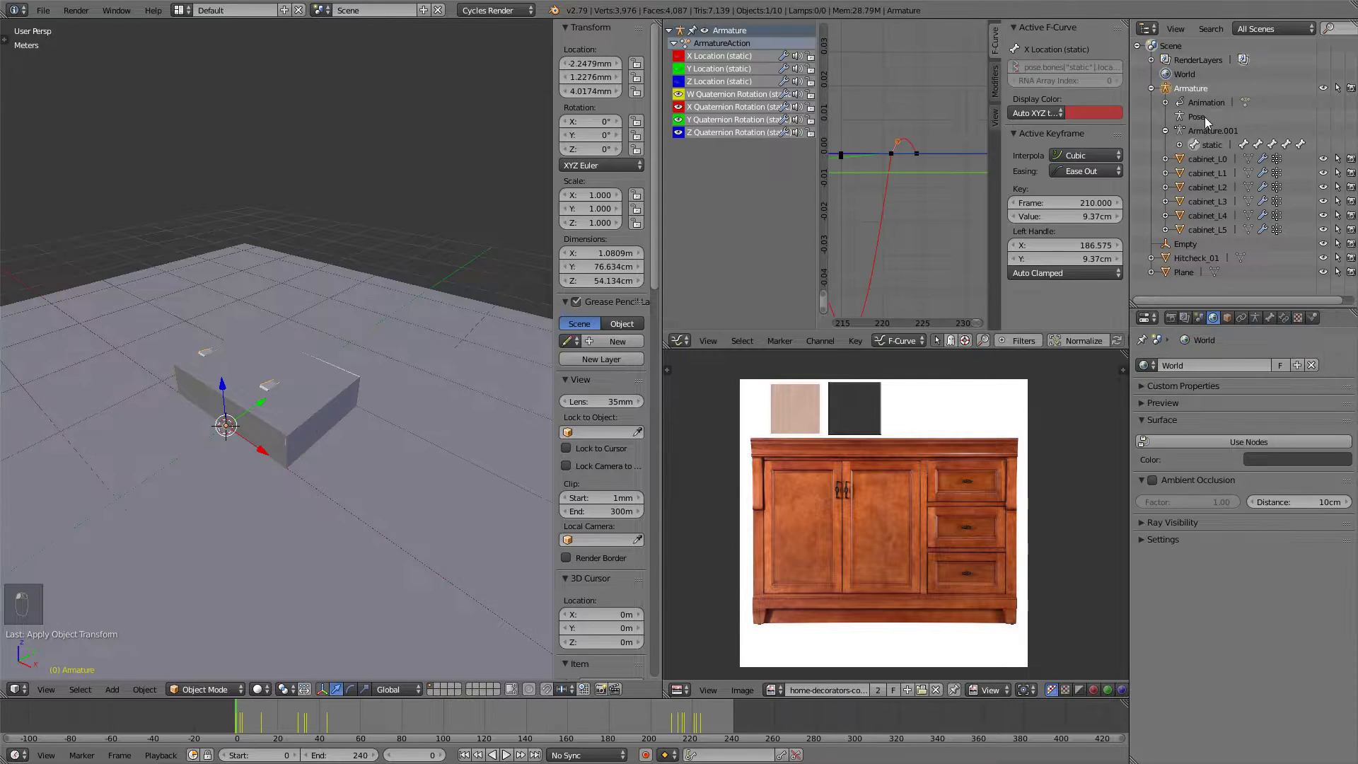
- Select Hitcheck_01, all the cabinet detail levels and the Armature, and open the FBX export settings
click(1185, 257)
shift+click(1211, 229)
shift+click(1202, 203)
shift+click(1199, 215)
shift+click(1198, 184)
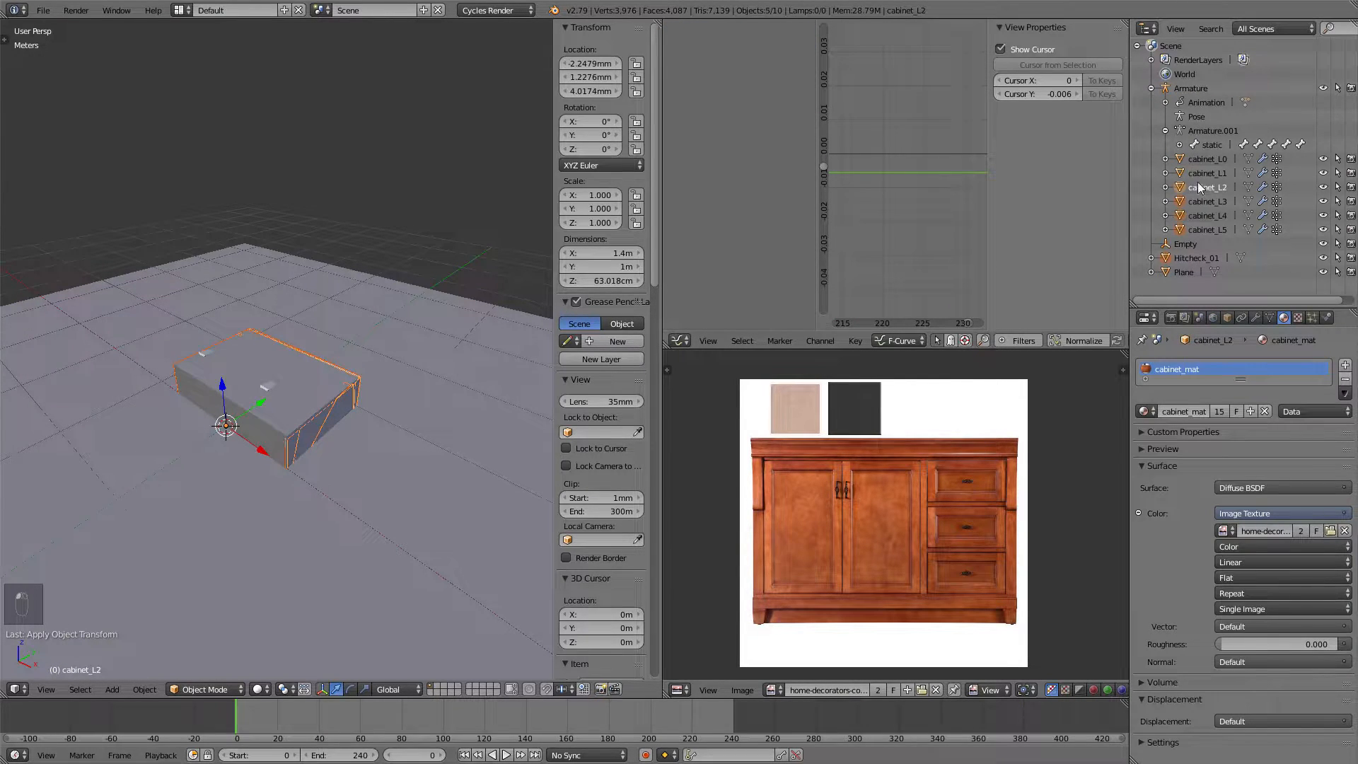
shift+click(1192, 88)
click(43, 9)
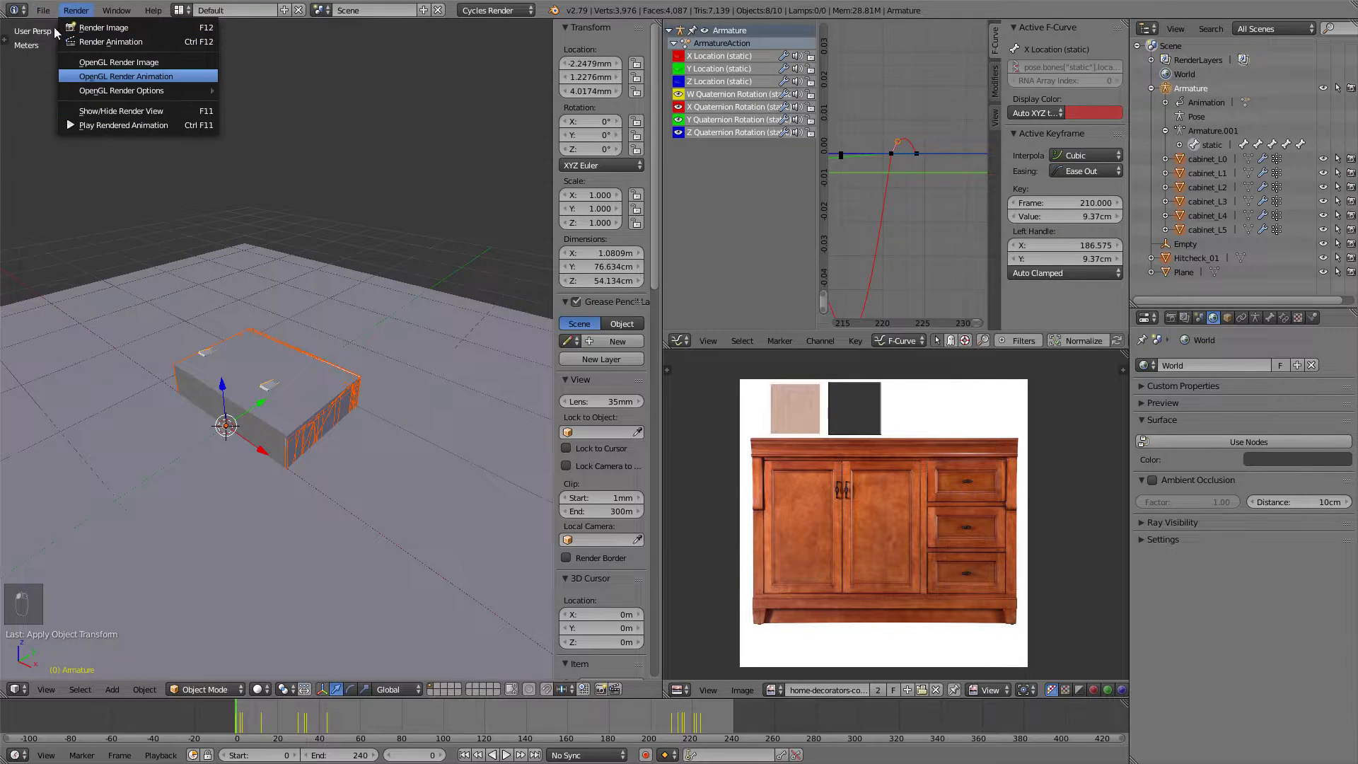
click(44, 10)
mouse_move(99, 292)
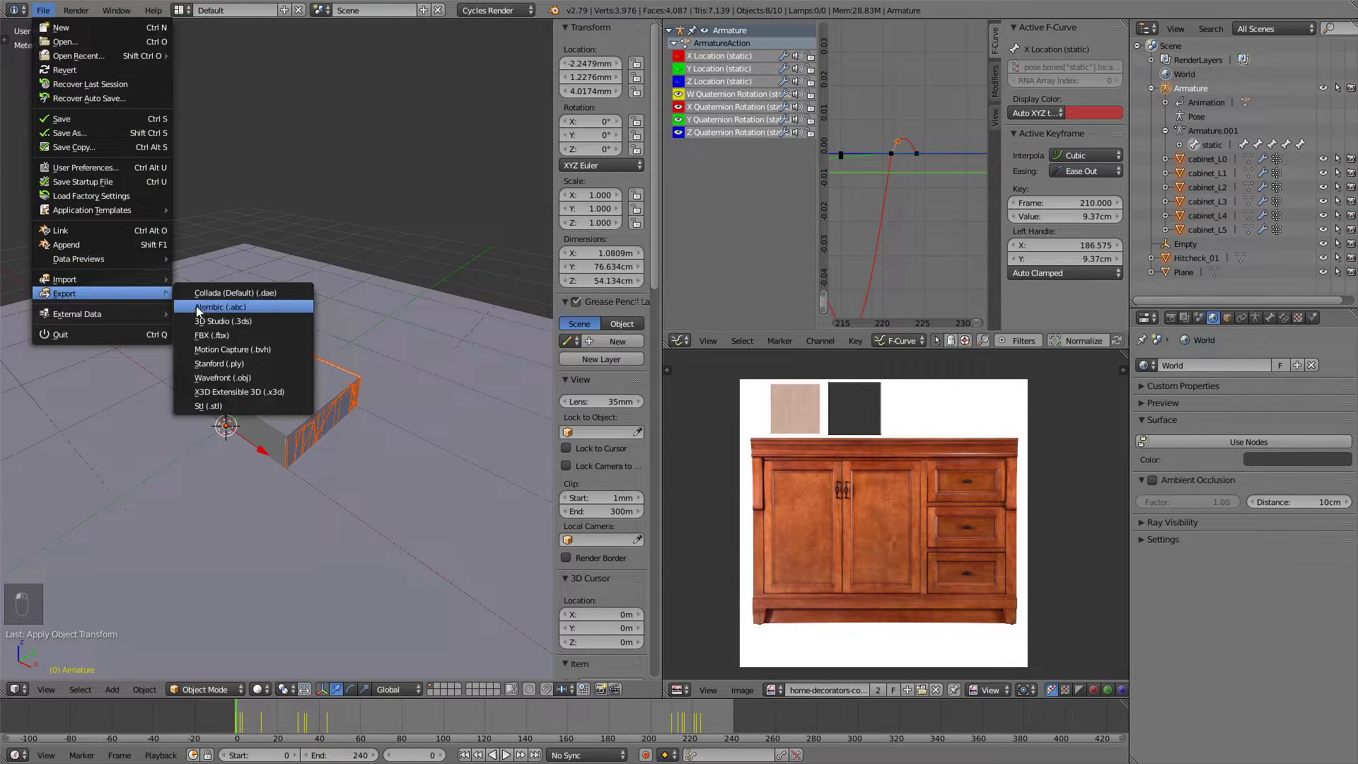
click(225, 335)
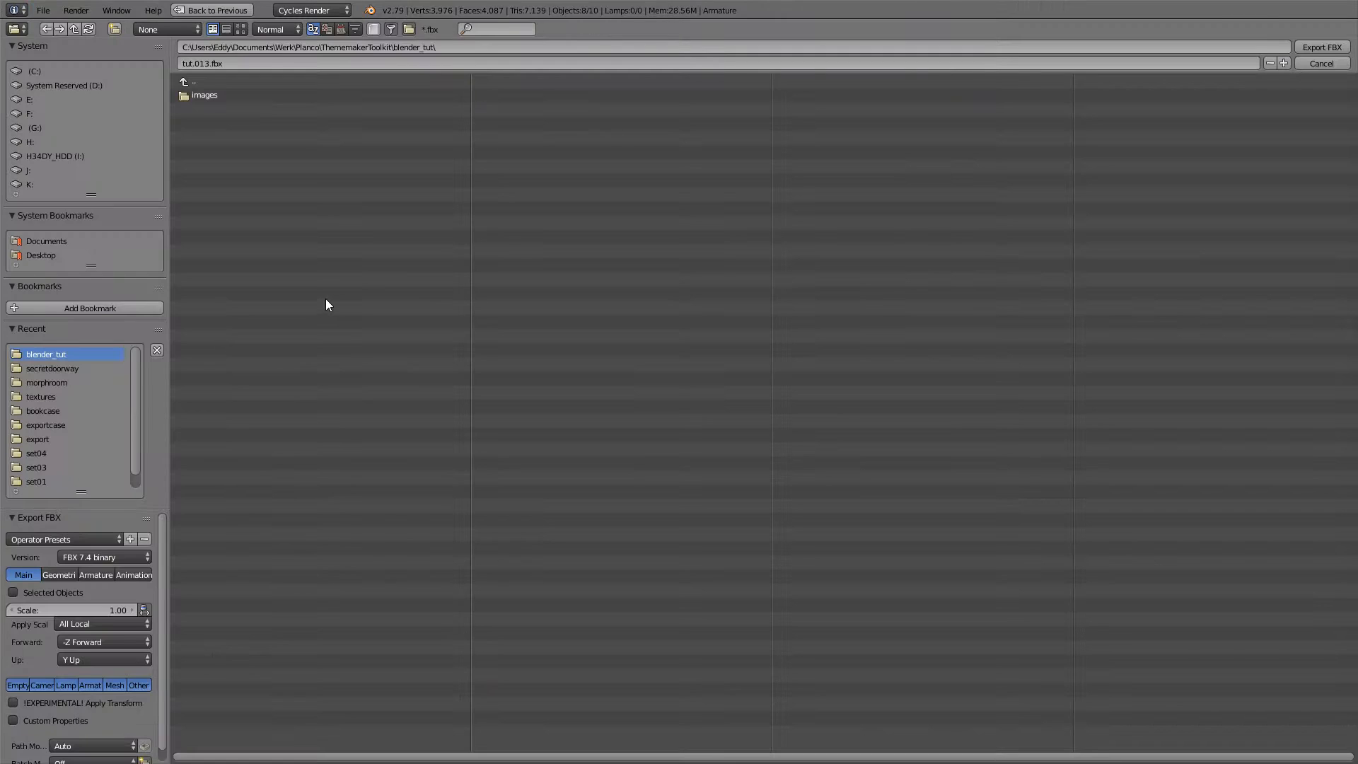
- Set the export version to FBX 6.1 ASCII with Y Forward and Z Up, and review the remaining export options
click(103, 557)
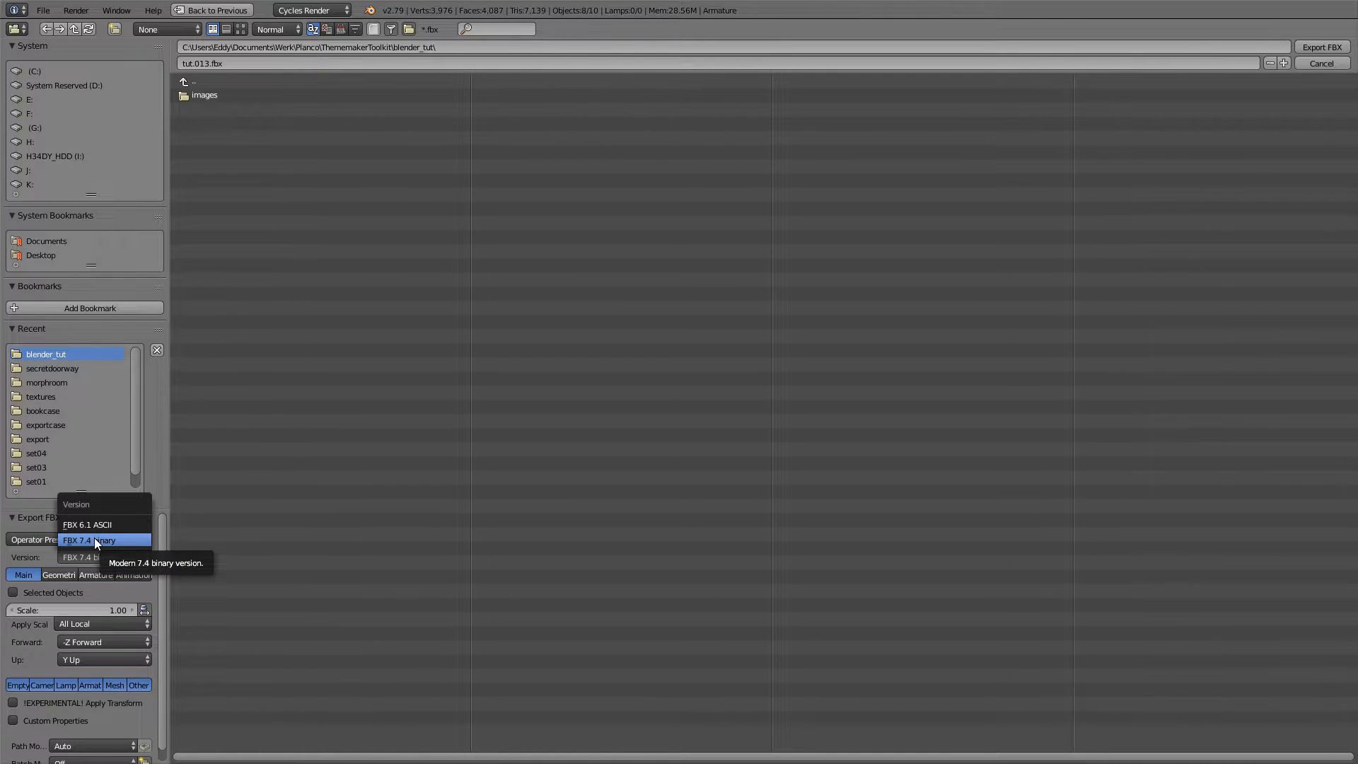
click(102, 525)
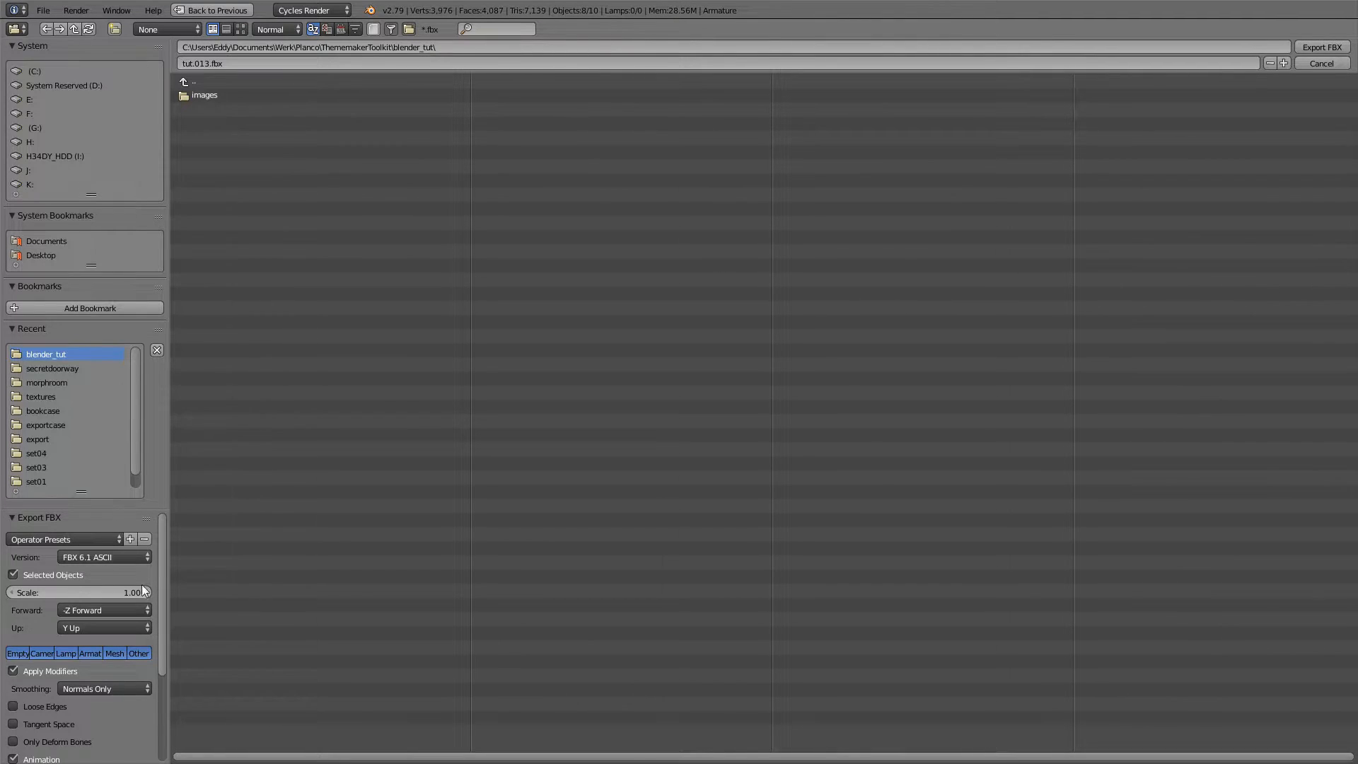
click(86, 607)
click(92, 593)
click(91, 607)
click(83, 575)
scroll(95, 562, down, 3)
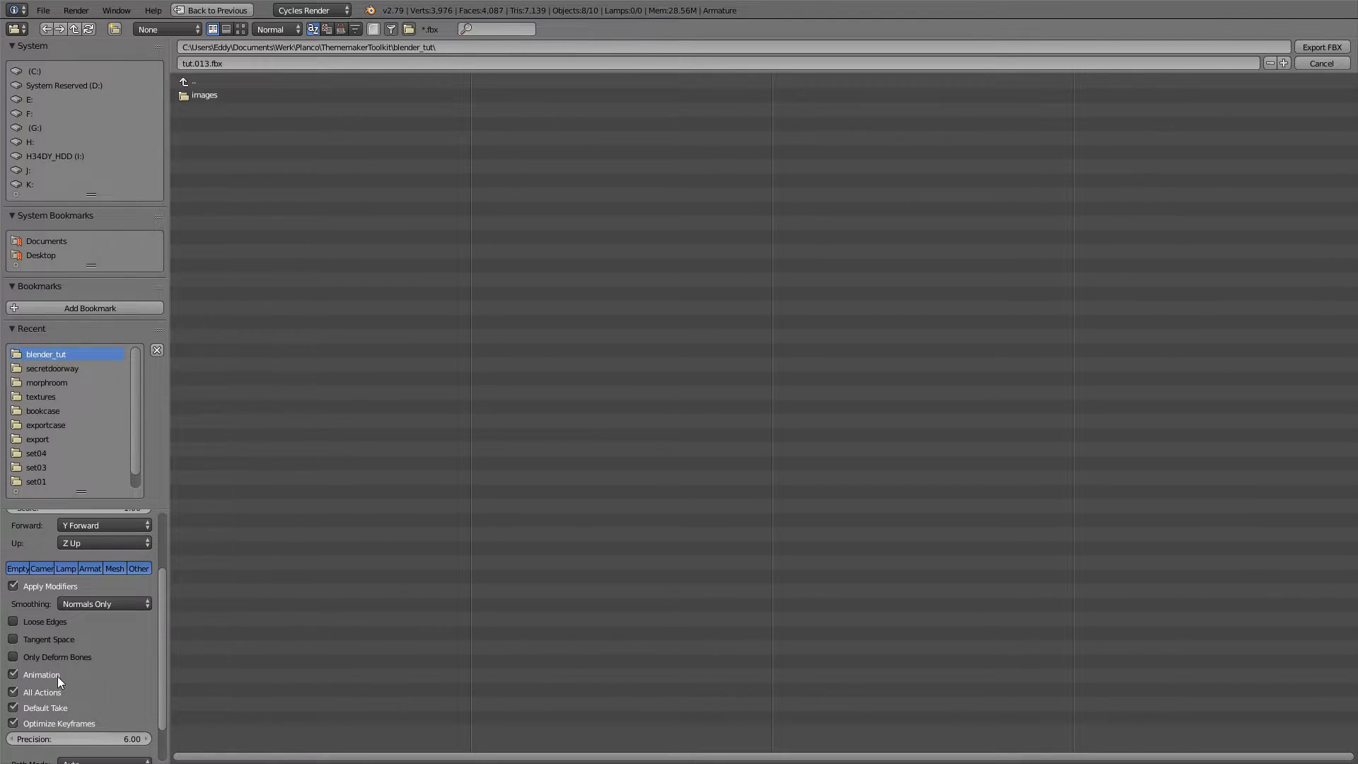
scroll(63, 682, down, 3)
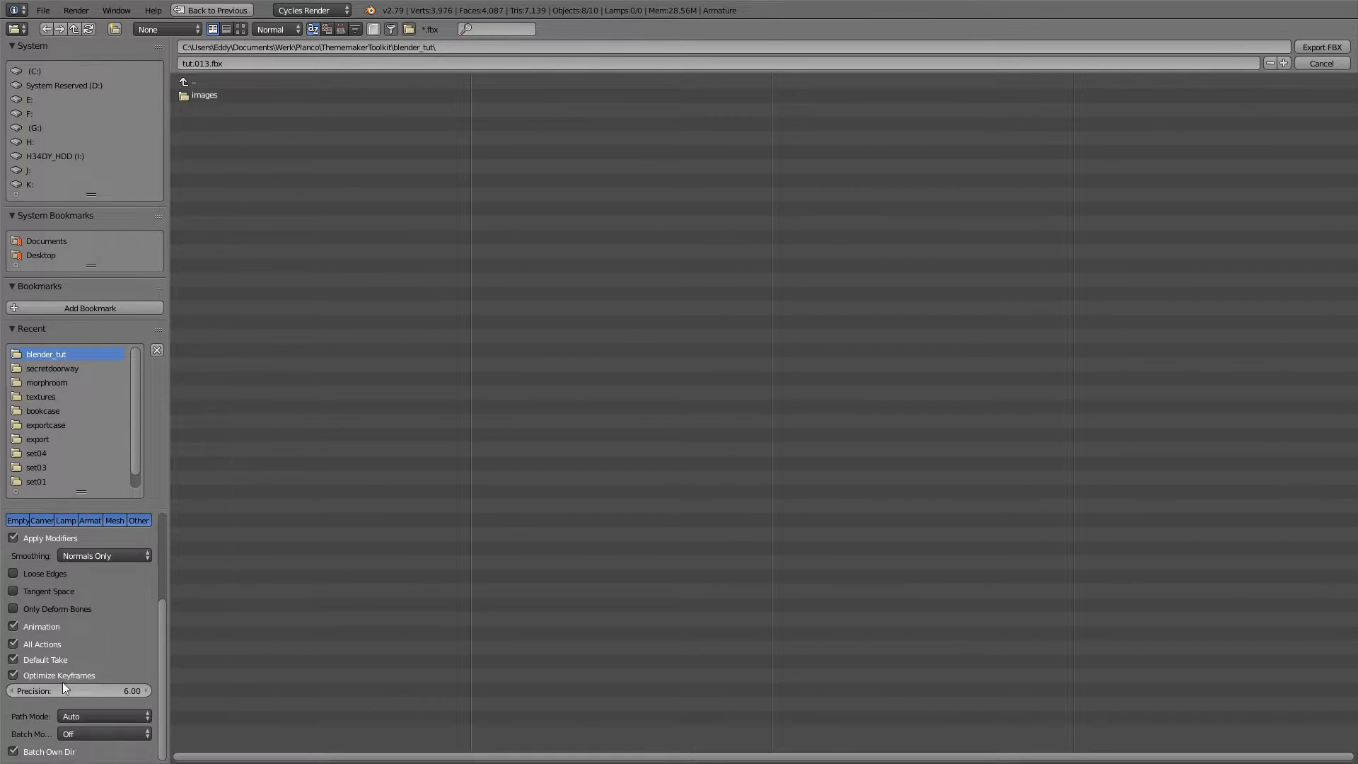
scroll(116, 647, up, 5)
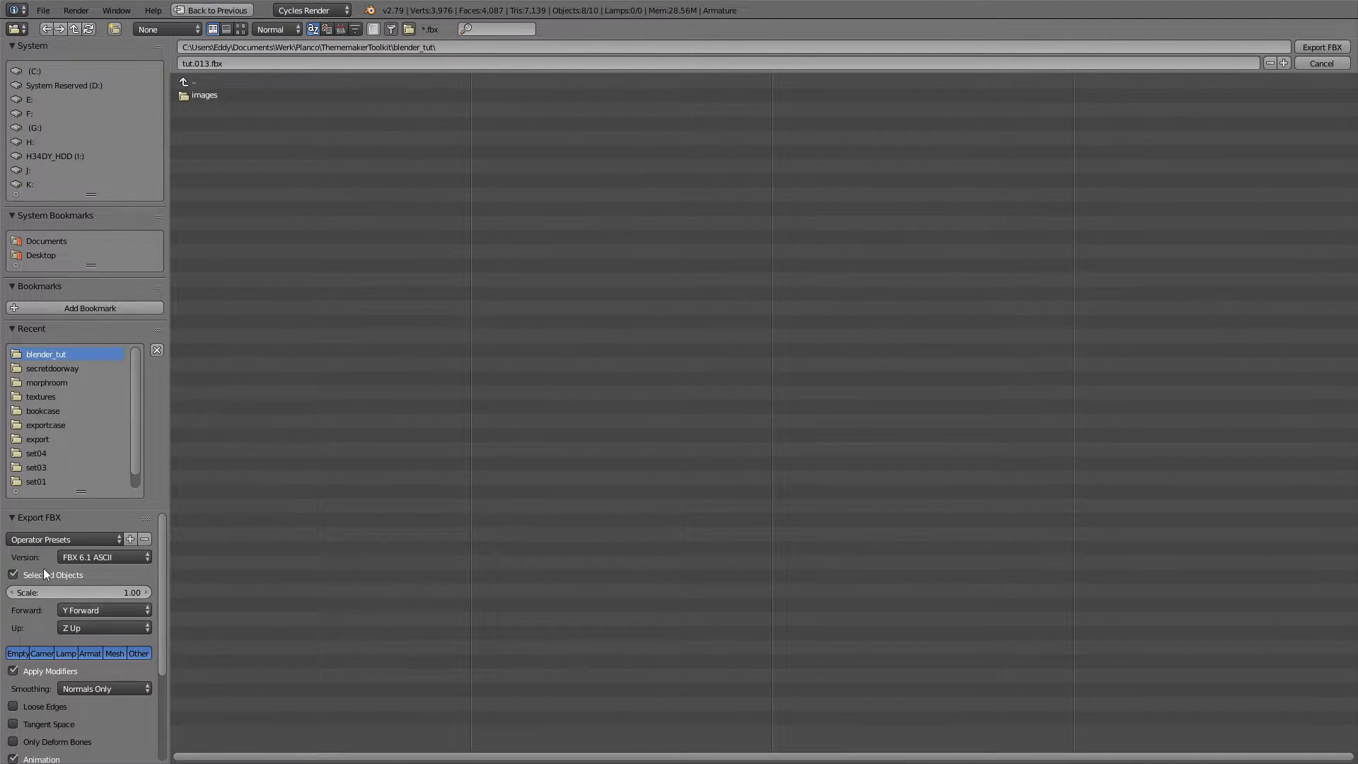
- Create a folder named export inside blender_tut and open it as the export destination
click(116, 27)
text(export)
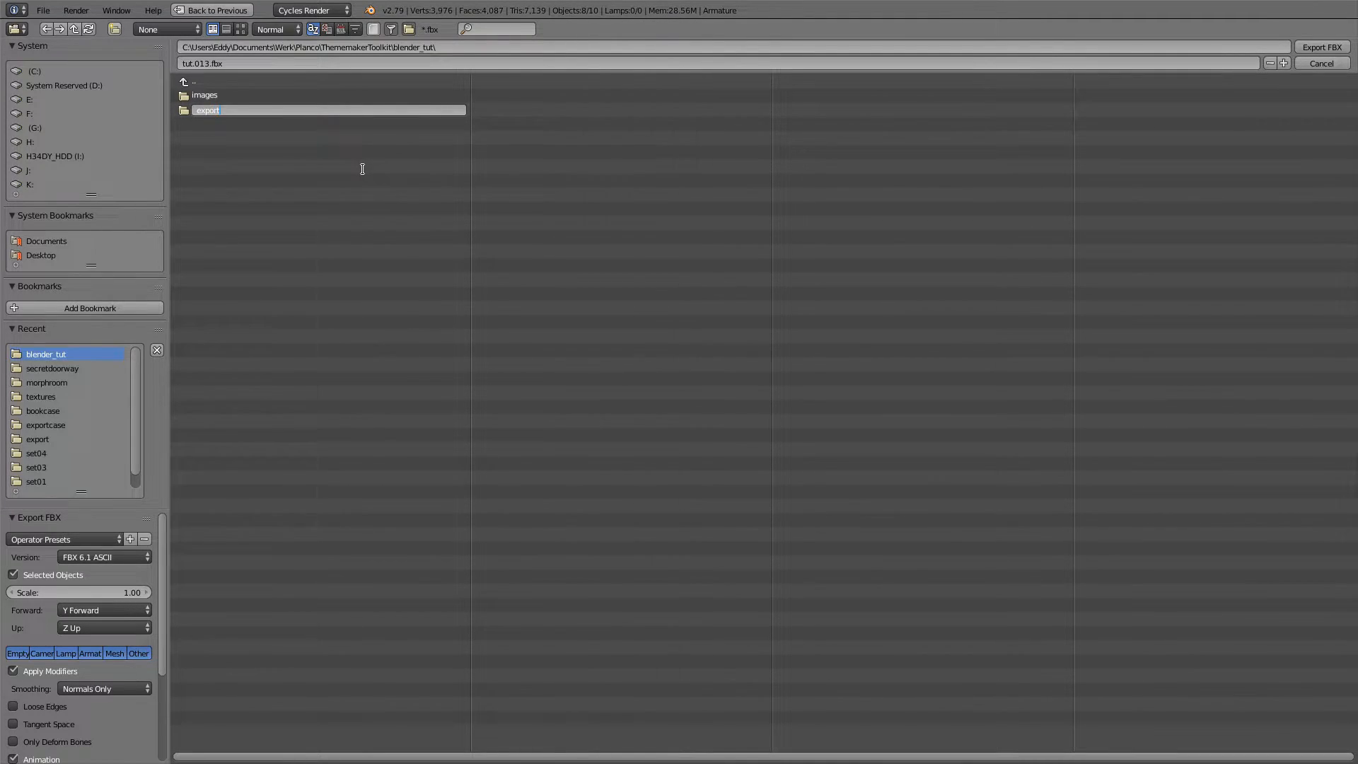
key(Return)
double_click(271, 95)
- Name the file possessed_cabinet and export the selection as FBX
click(303, 63)
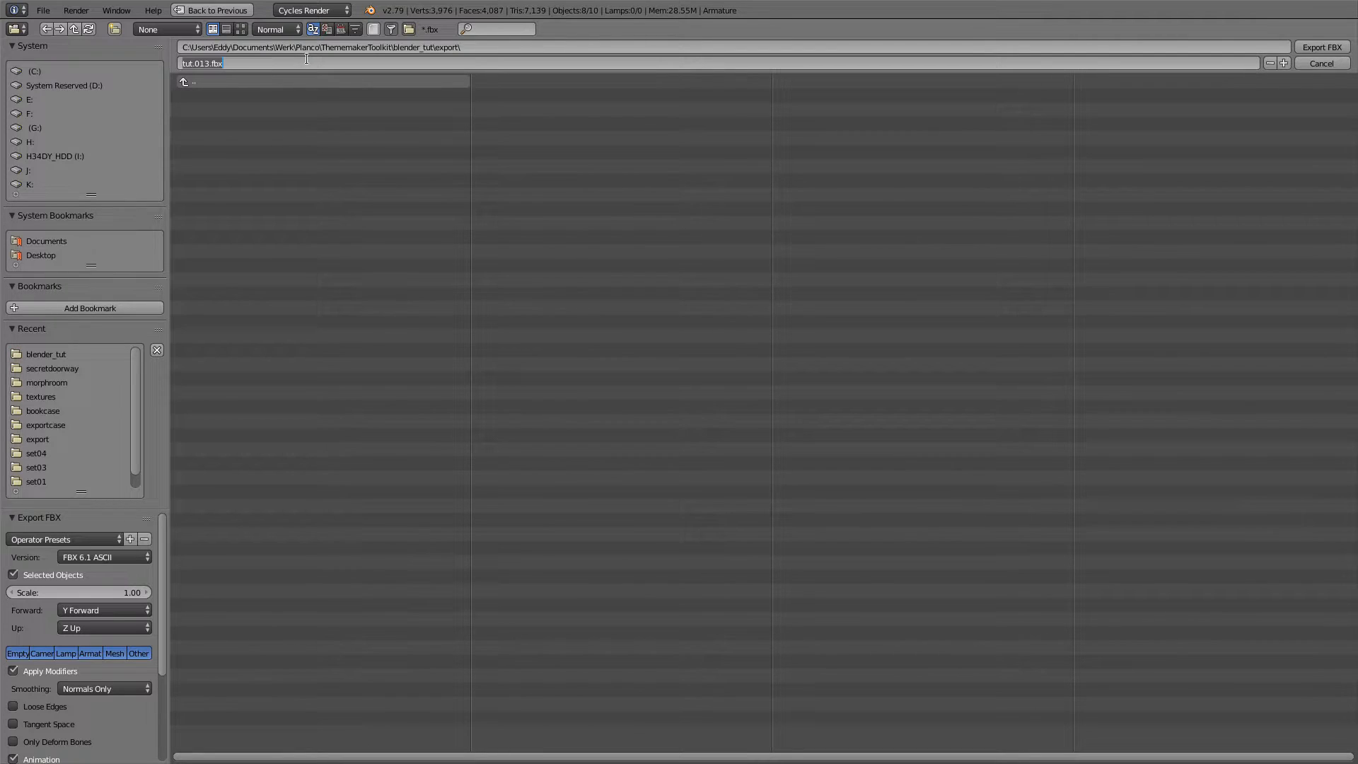
text(possessed_cabinet)
key(Return)
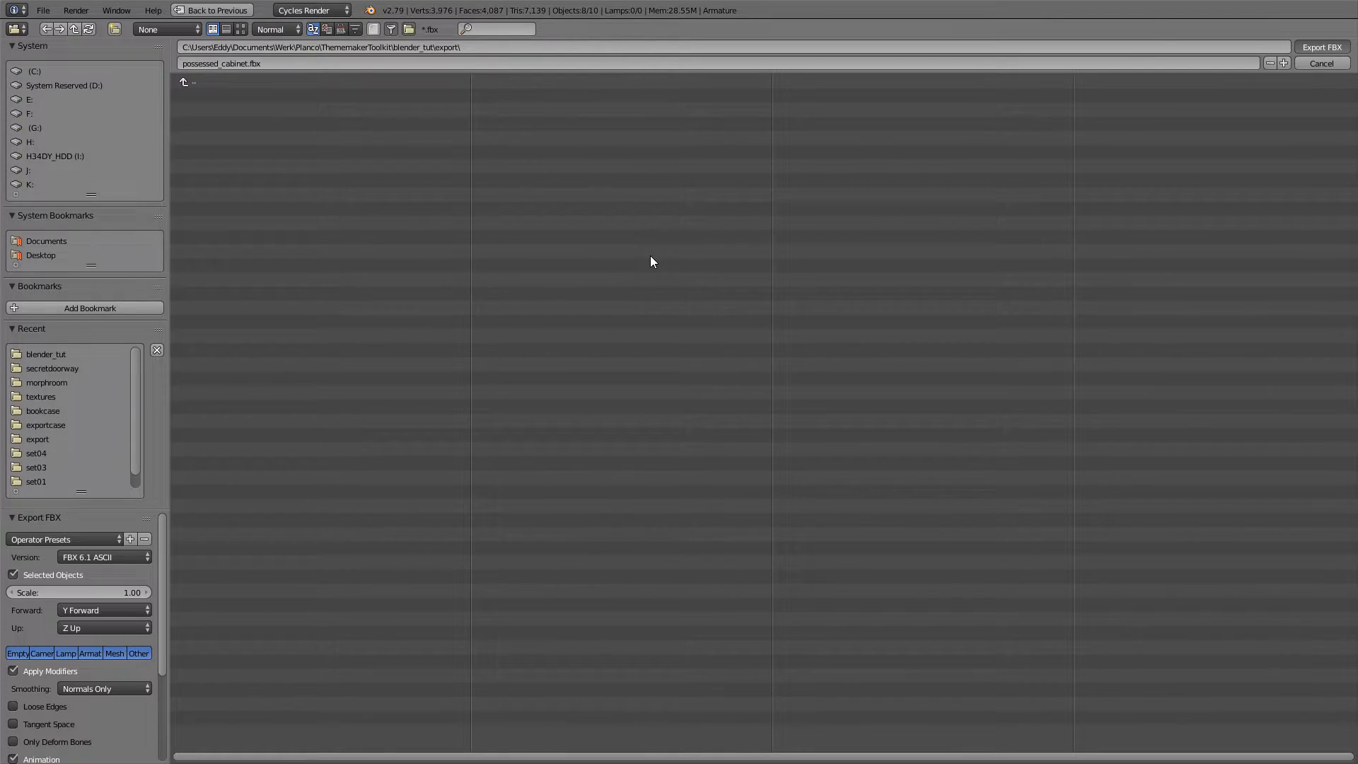
key(Return)
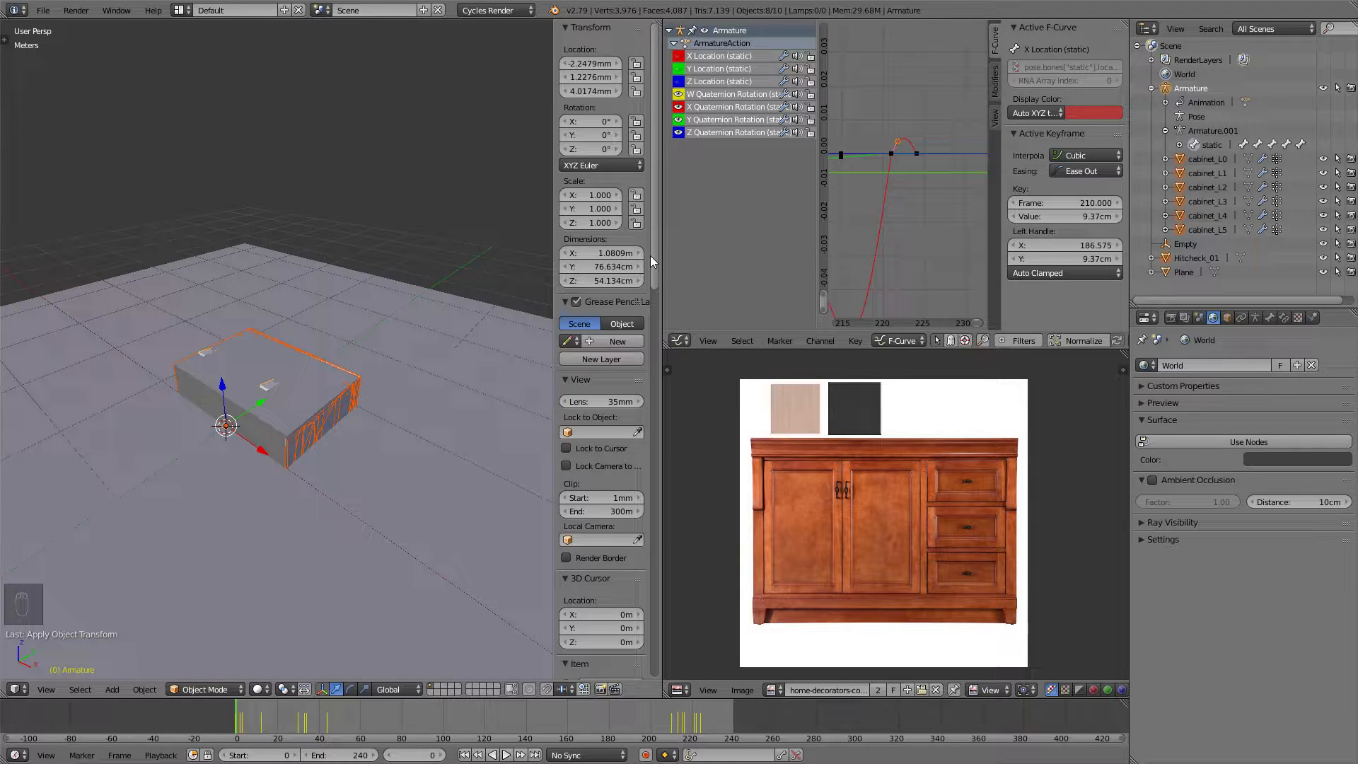
- Switch to the export folder in File Explorer and open the cabinet's JPG texture in Adobe Photoshop CS6
key(alt+Tab)
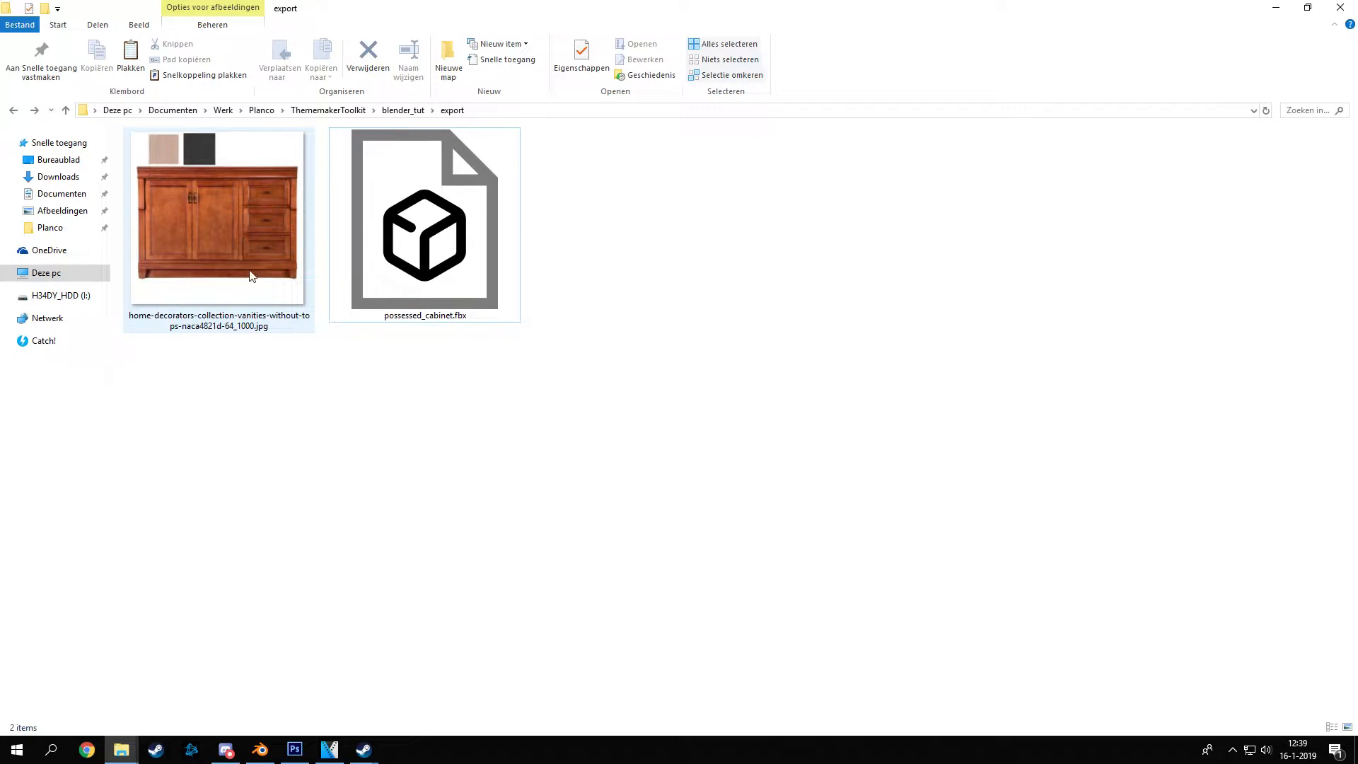
right_click(226, 213)
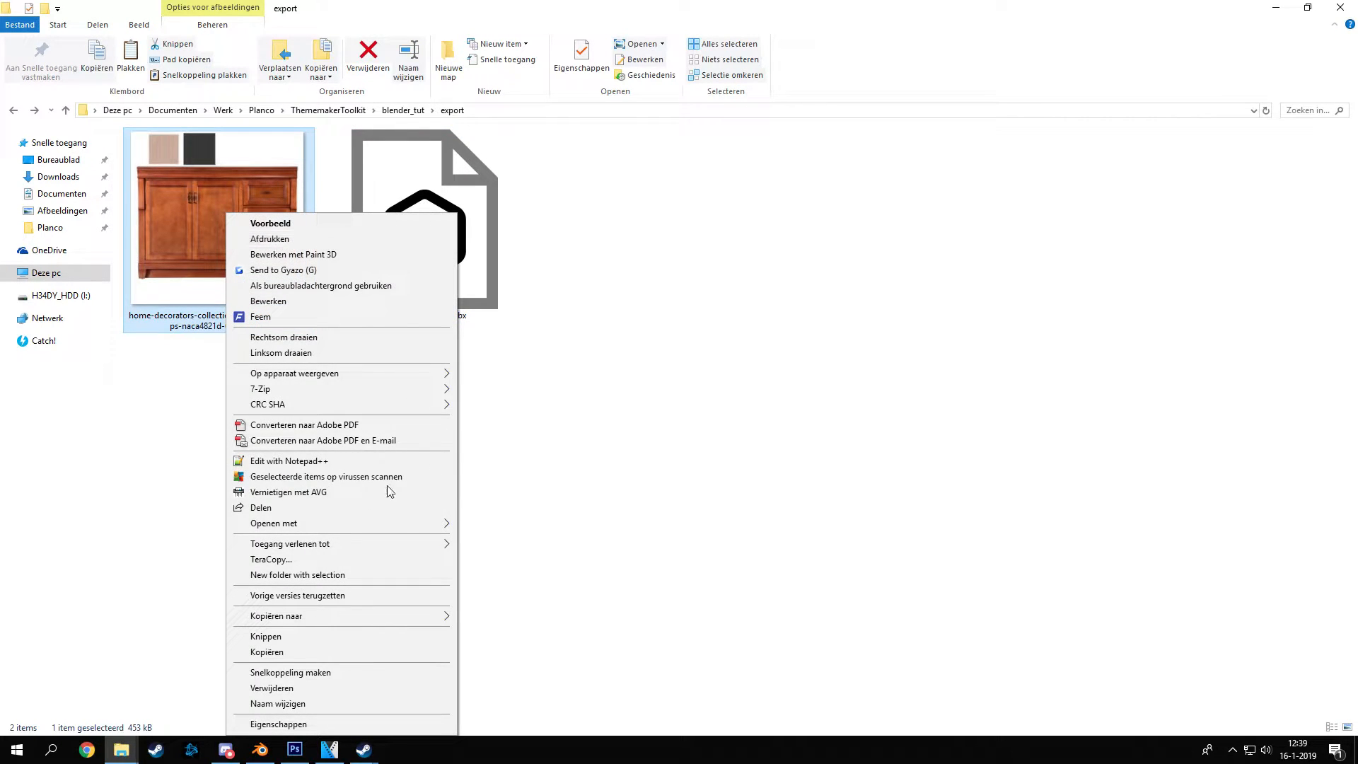
mouse_move(328, 525)
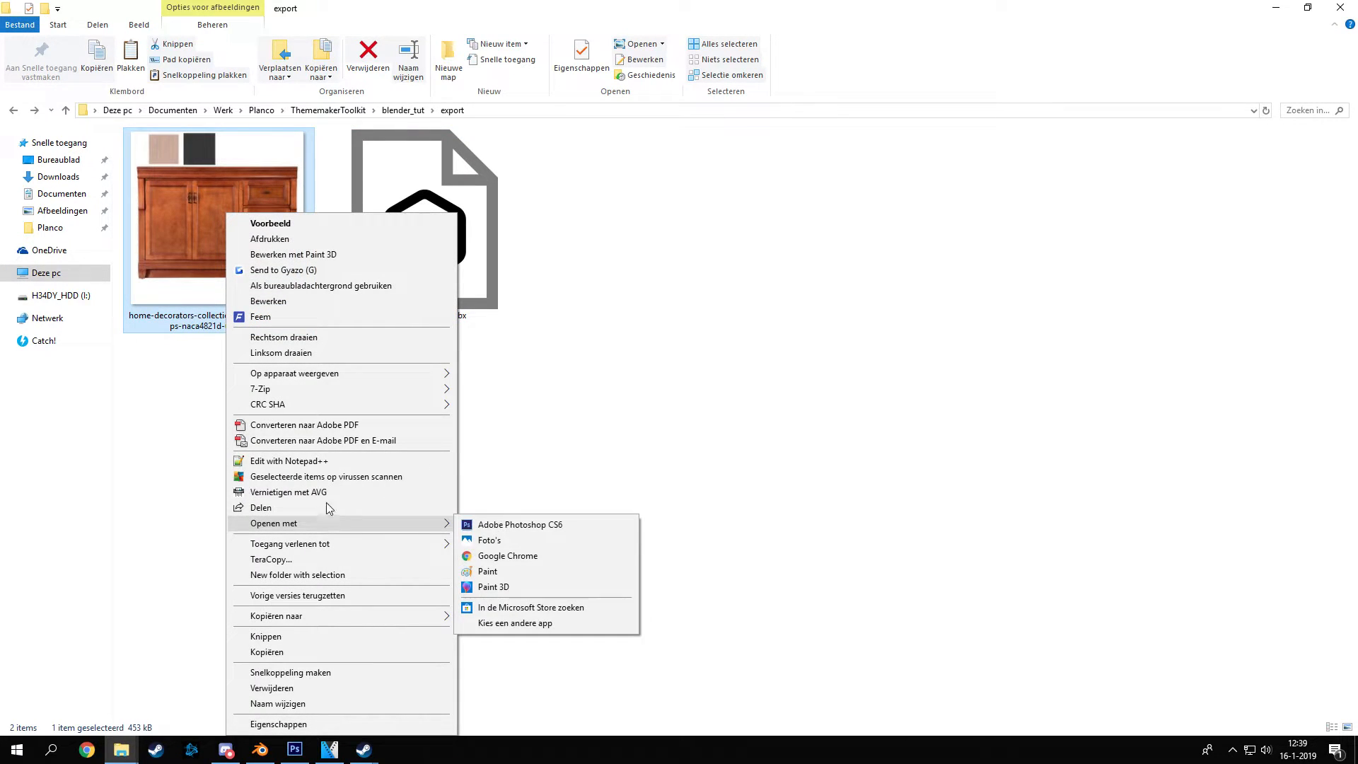
click(488, 526)
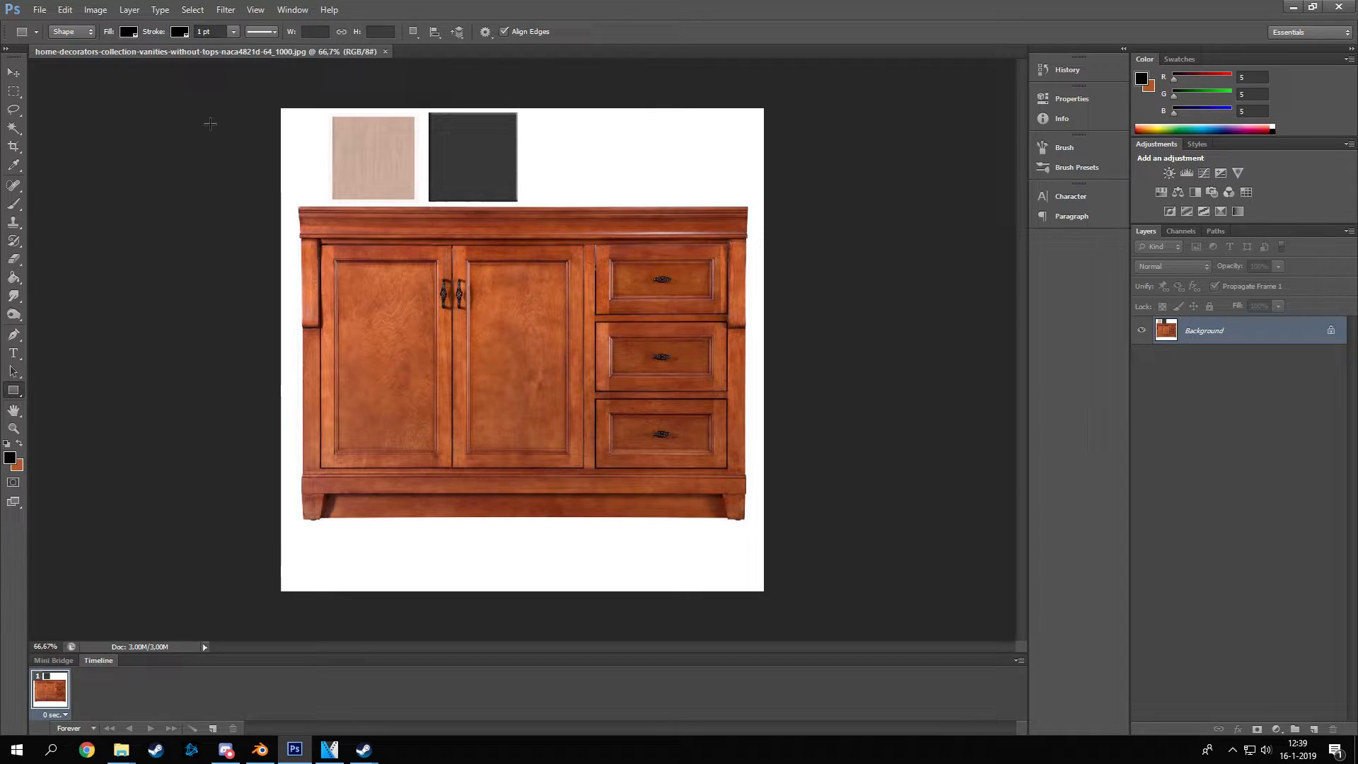
- Save the texture as a PNG named cabinet_mat_BC in the export folder, accepting the PNG options
click(39, 9)
click(64, 9)
click(39, 10)
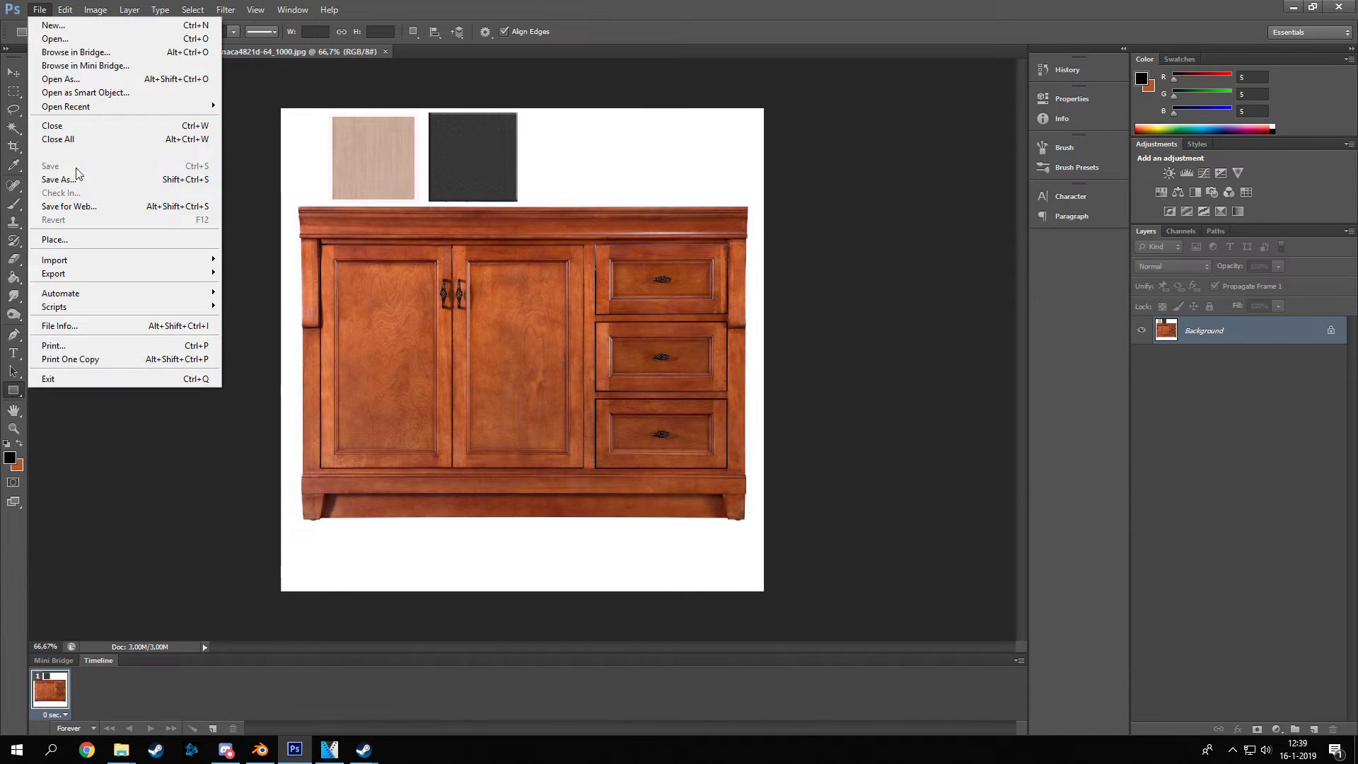
click(79, 179)
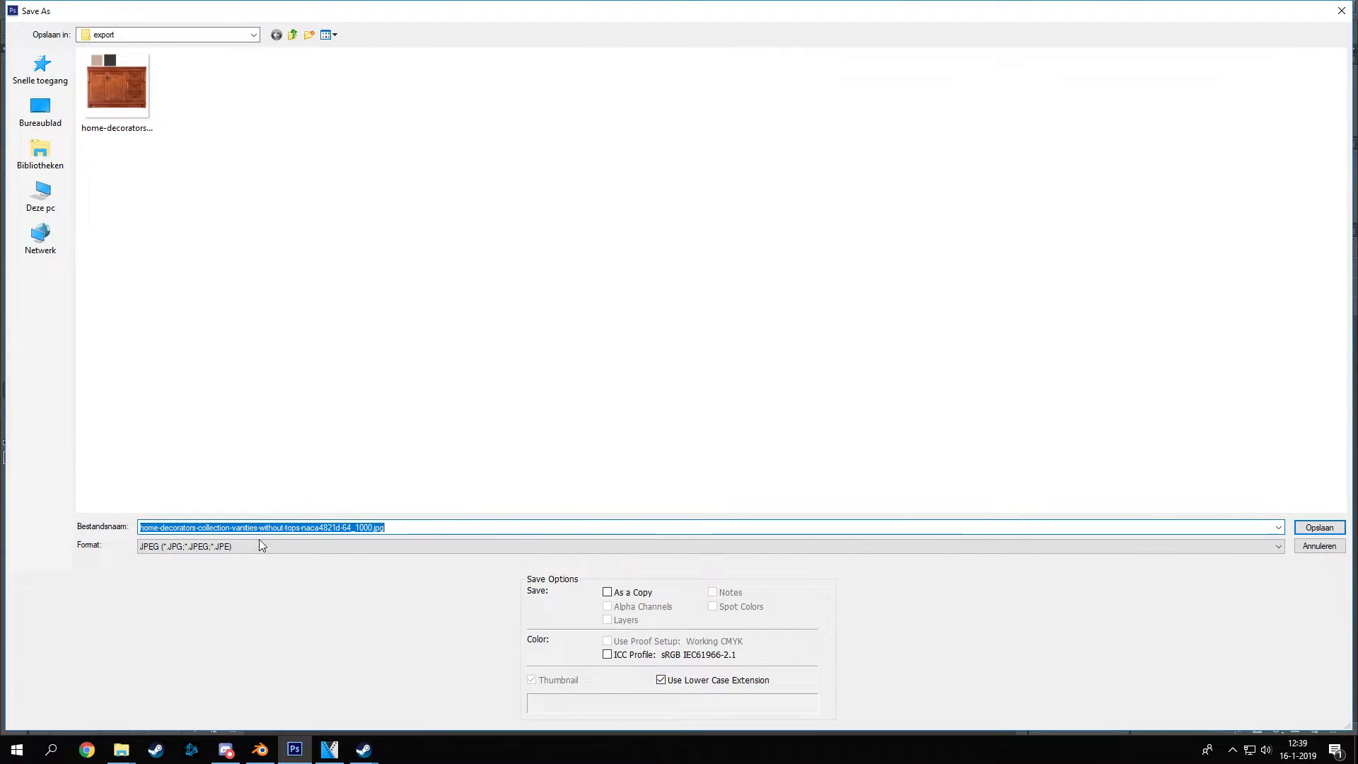
click(246, 546)
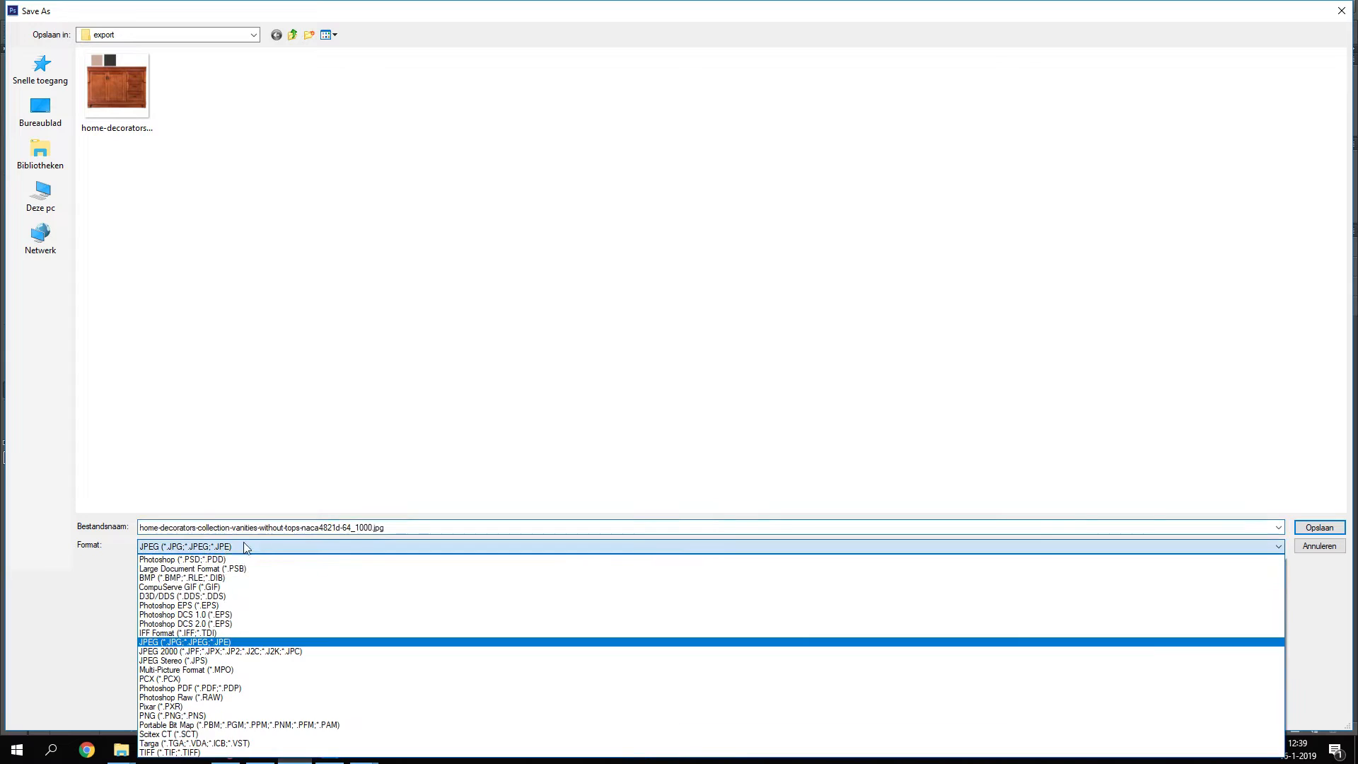
click(193, 717)
click(419, 526)
key(ctrl+a)
key(BackSpace)
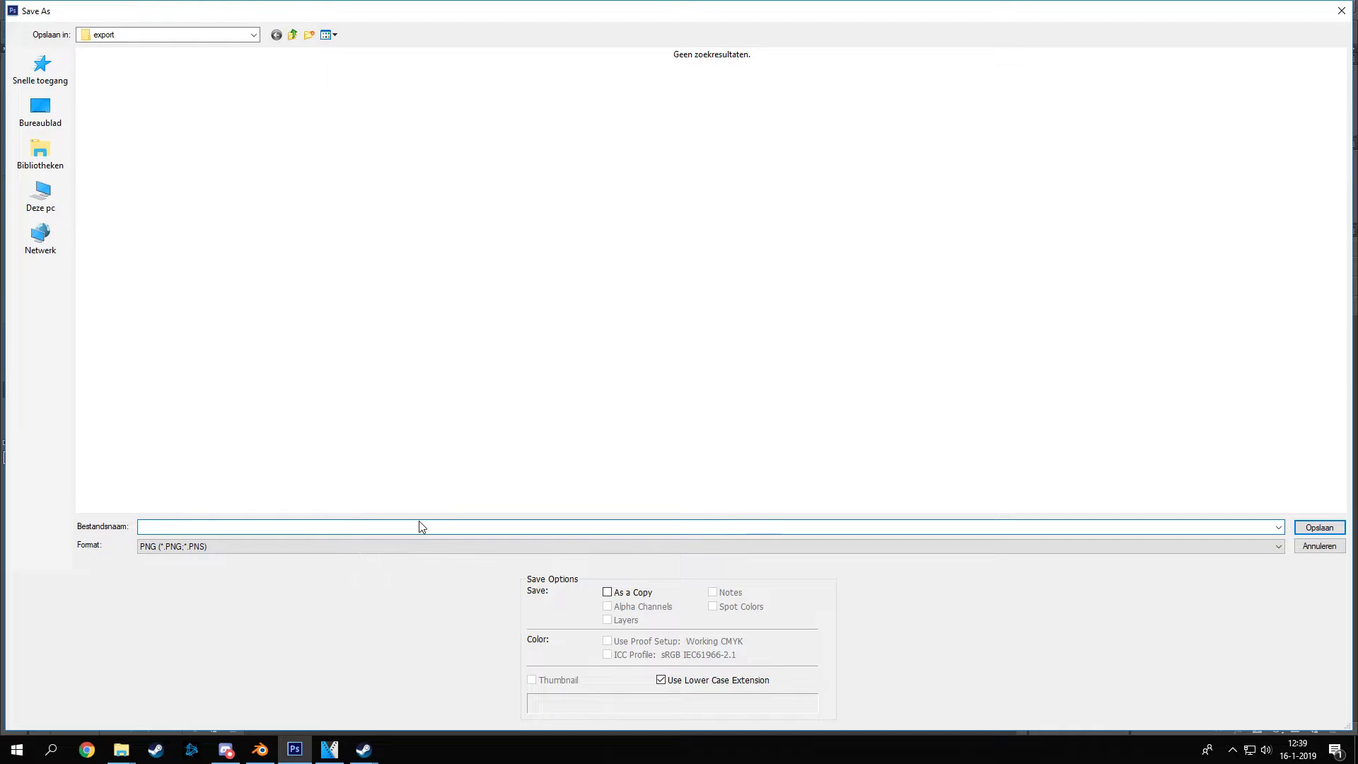
text(cabinet_mat_BC)
key(Return)
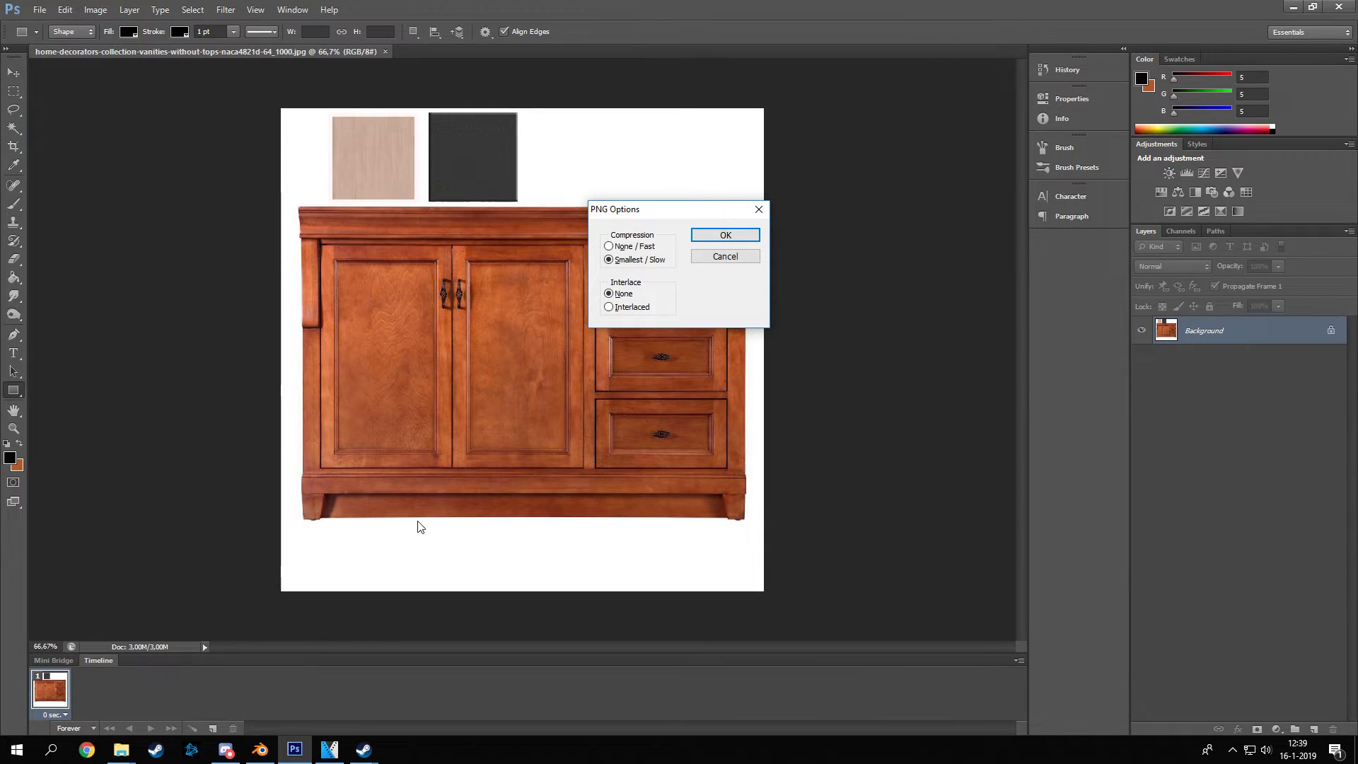
click(741, 234)
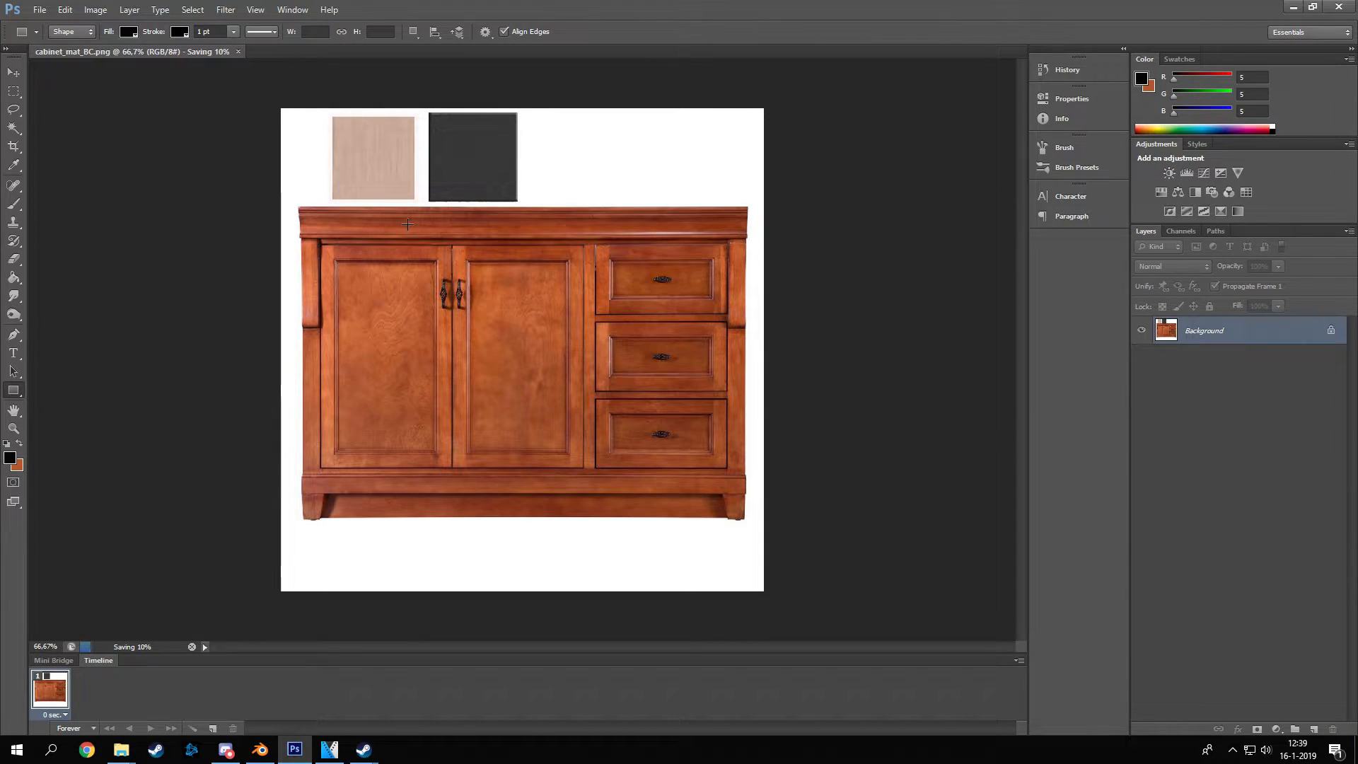
- Switch to the export folder in File Explorer and delete the original home-decorators cabinet JPG
mouse_move(113, 754)
click(106, 696)
click(446, 367)
click(396, 210)
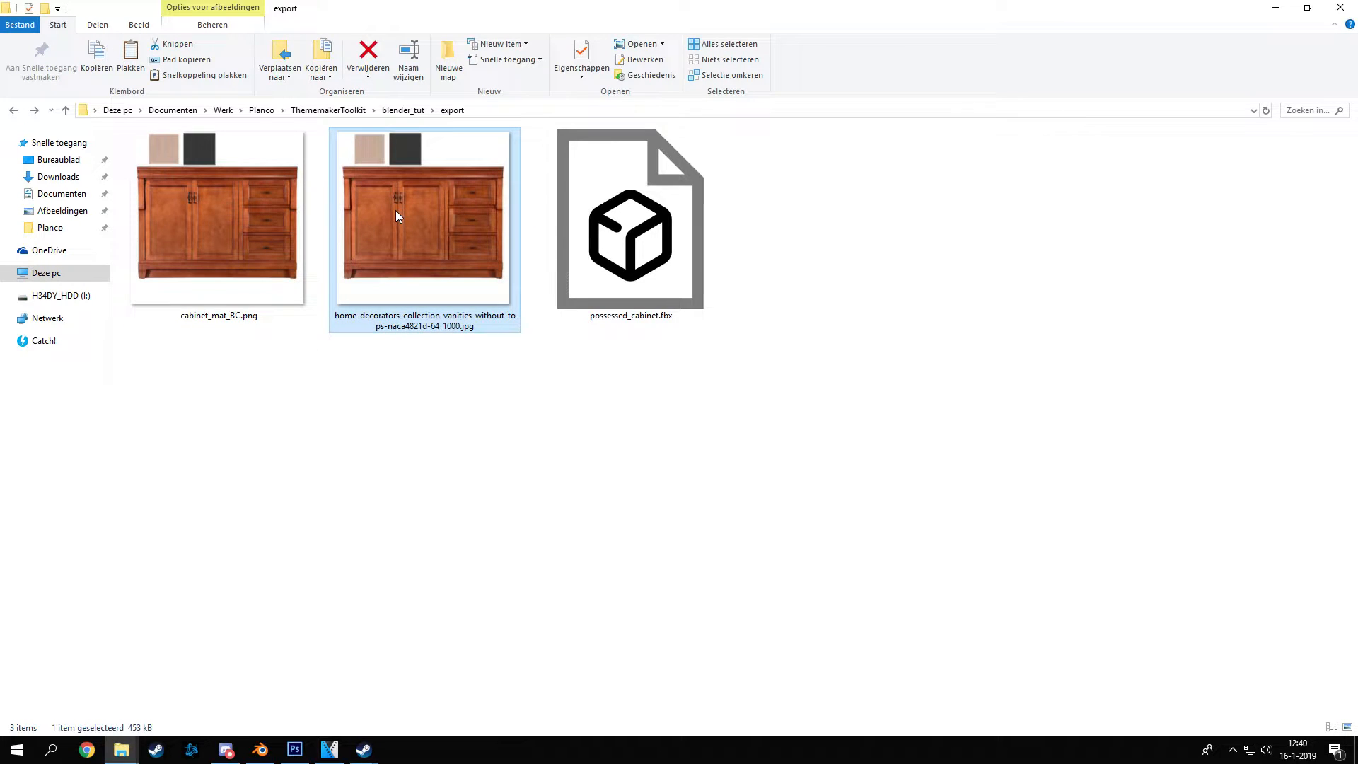
key(Delete)
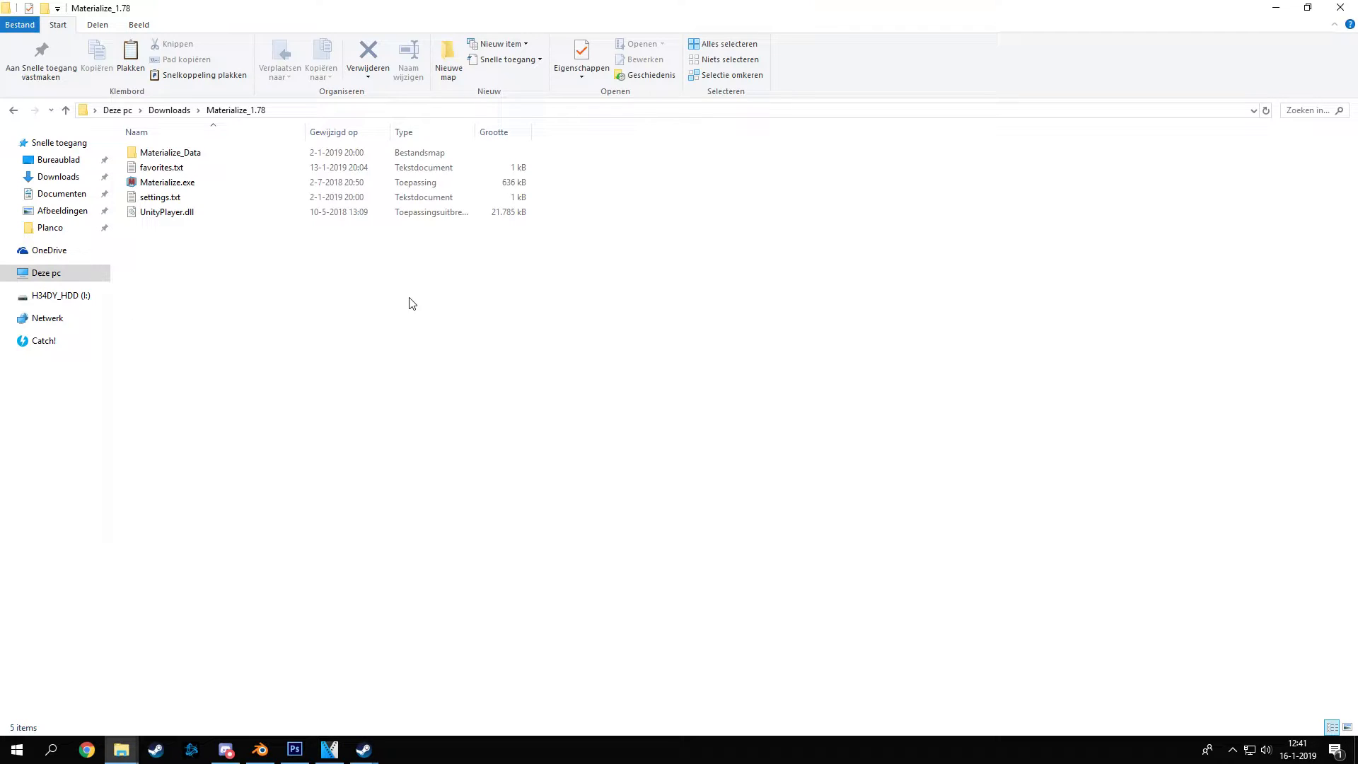
- Launch Materialize from its Materialize_1.78 folder, maximize it, and load cabinet_mat_BC.png from the favorite export folder as the diffuse map
click(211, 182)
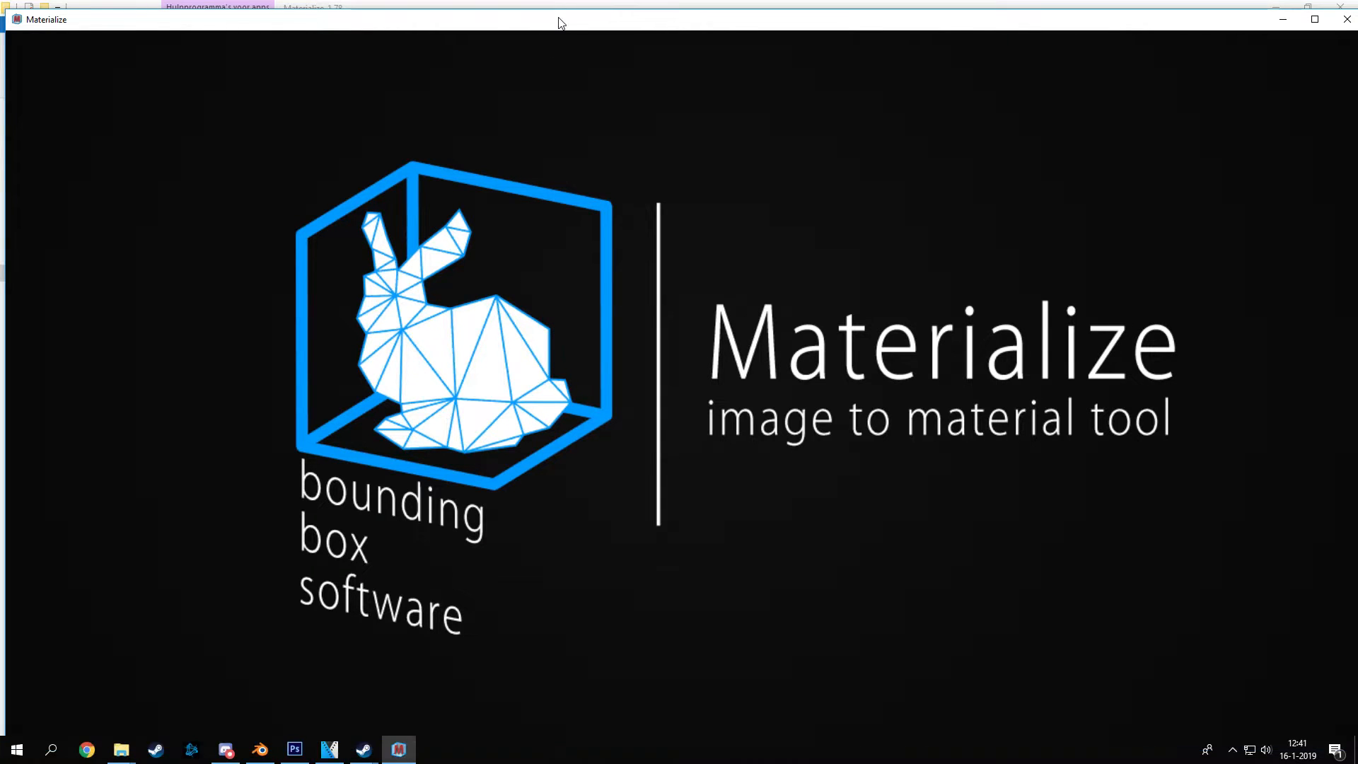
double_click(561, 23)
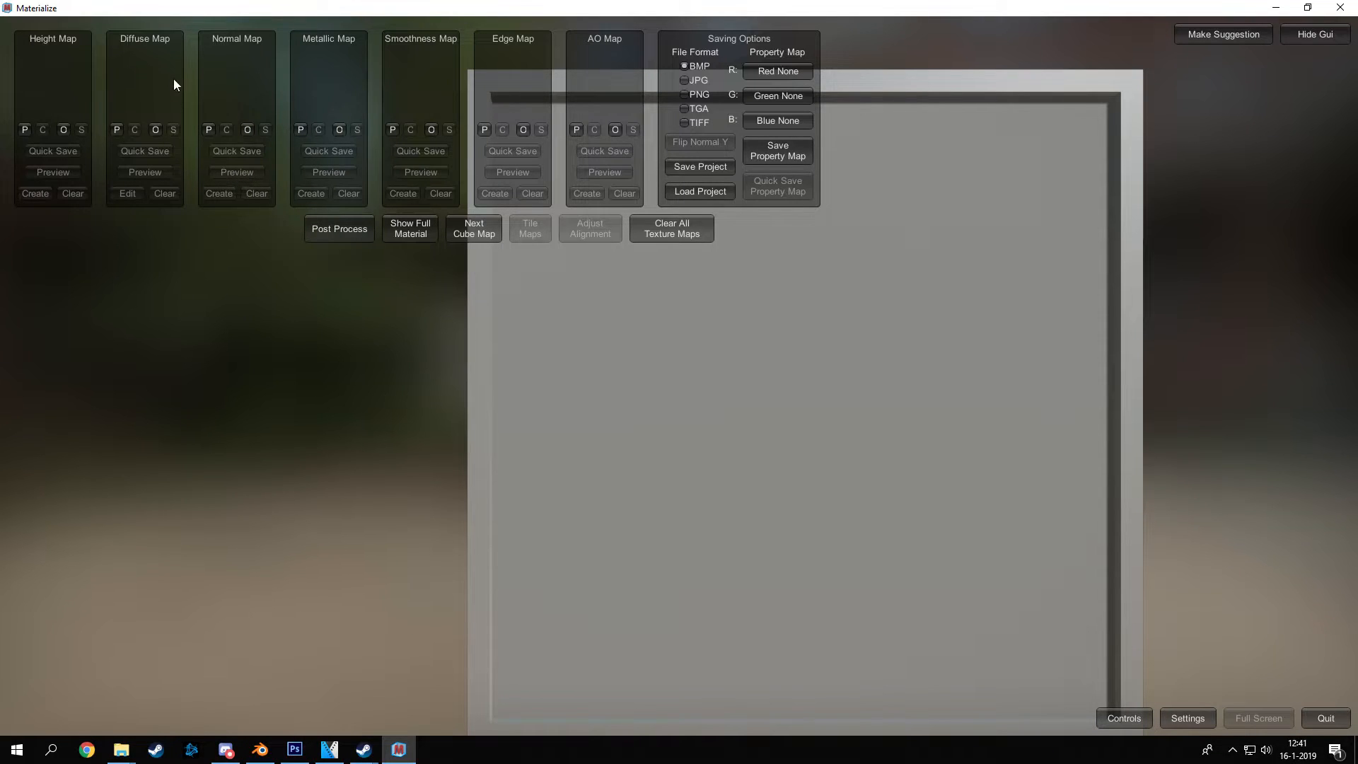
click(155, 131)
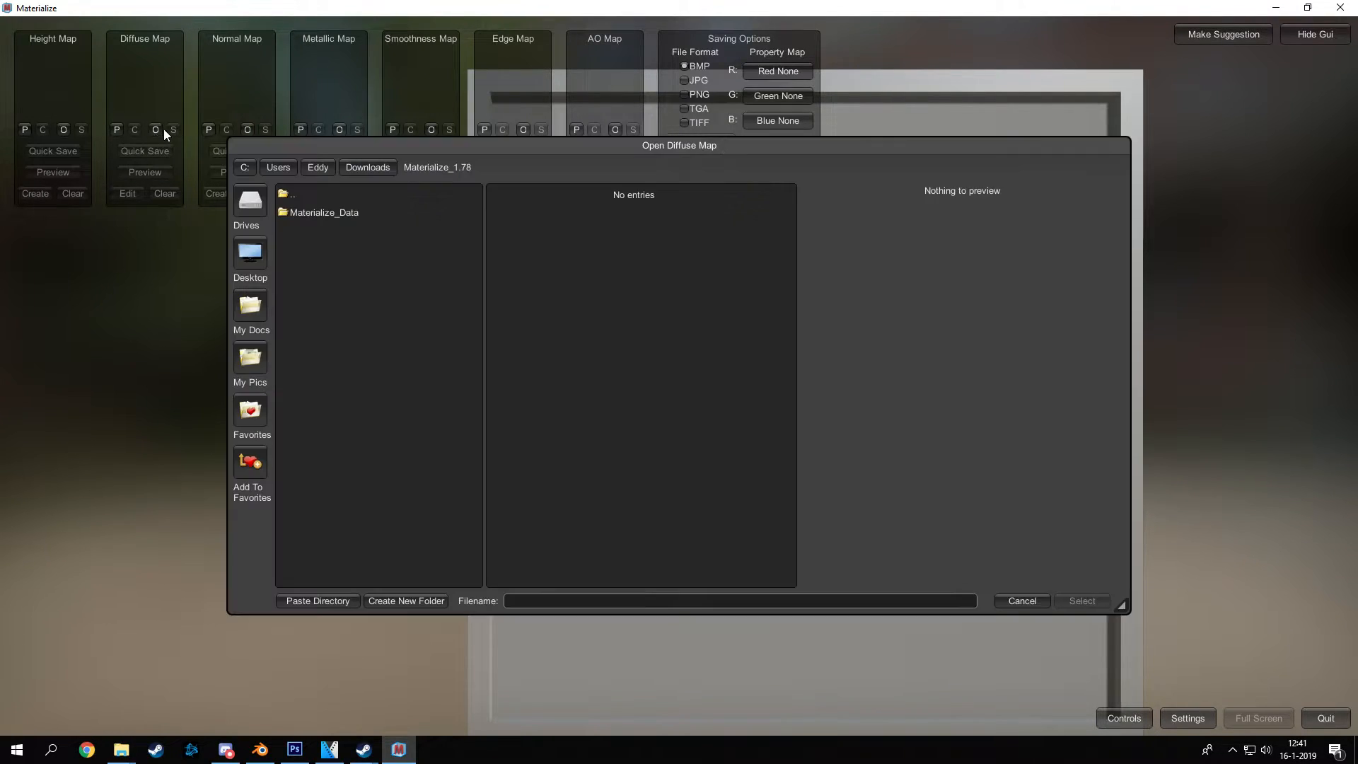
click(250, 408)
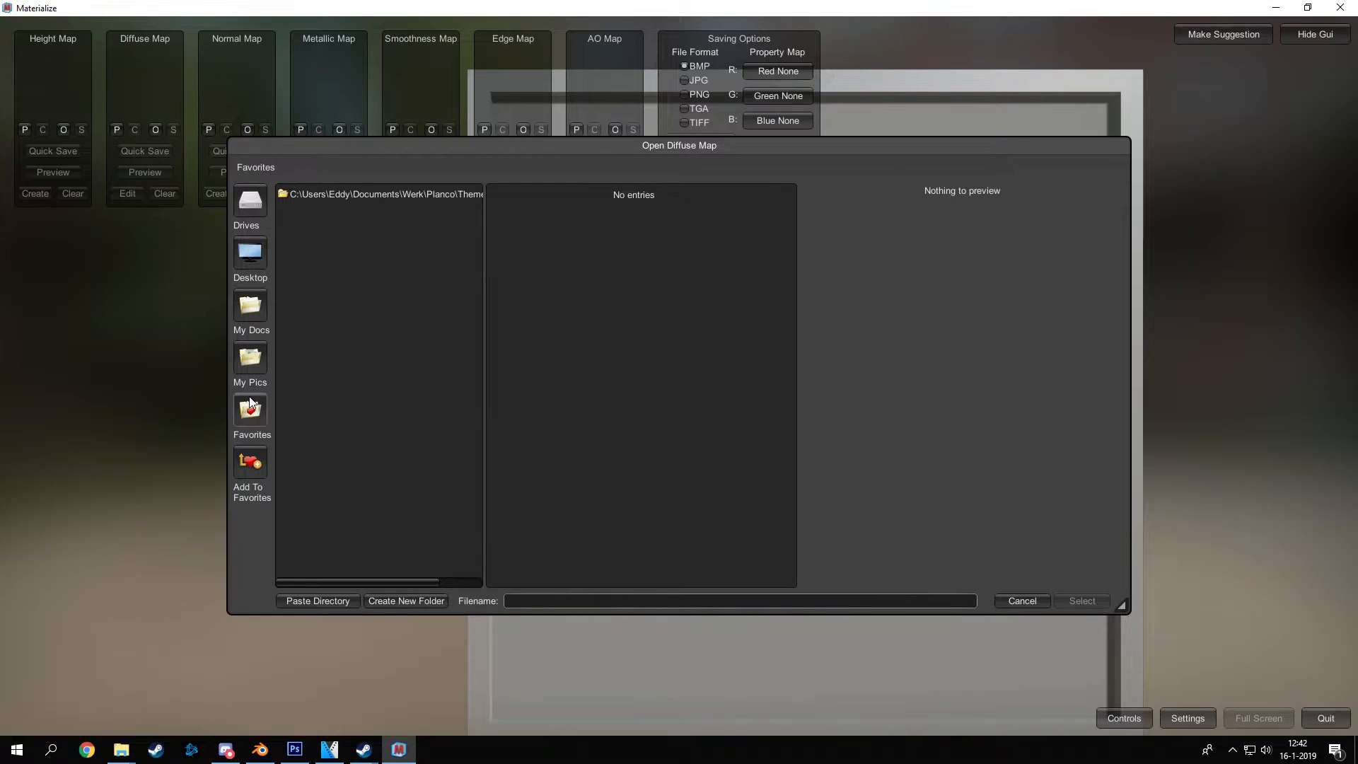
click(368, 193)
click(587, 211)
double_click(588, 206)
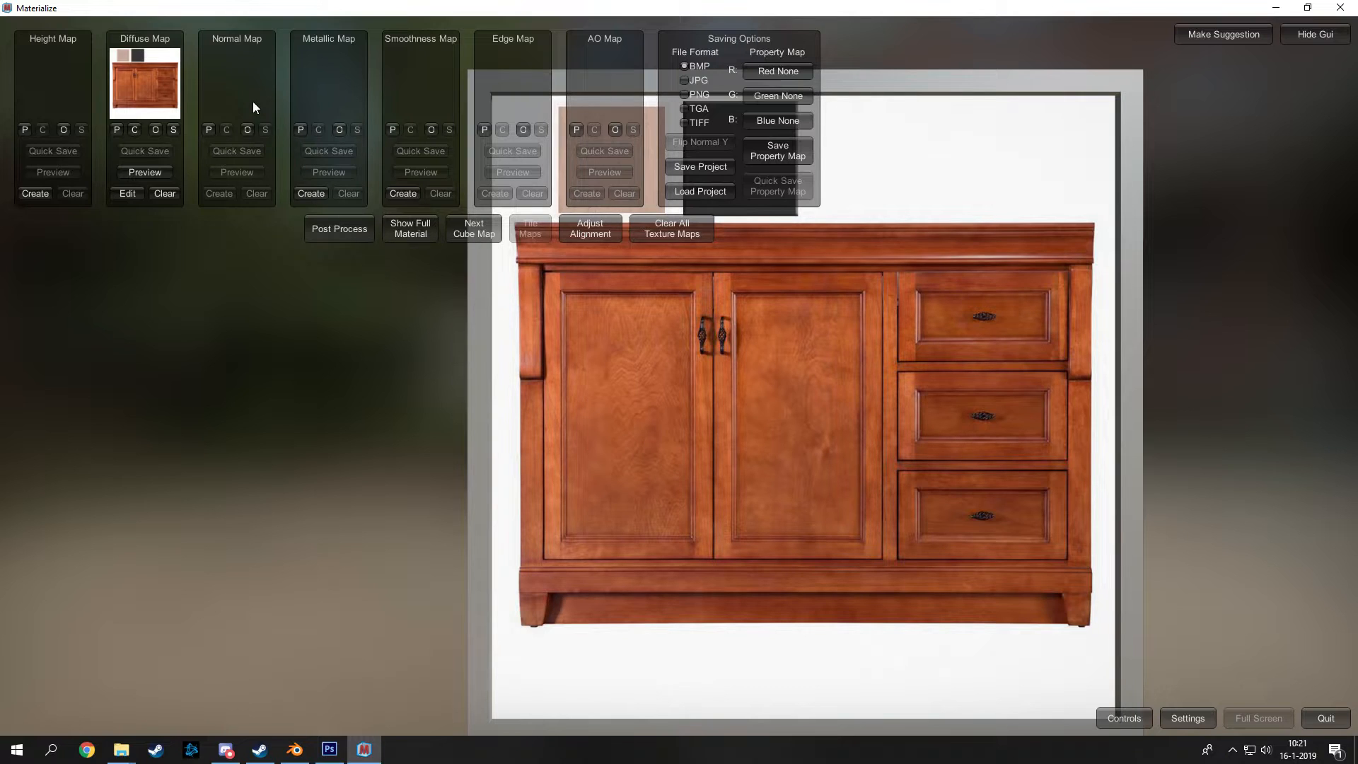
- Create the height map from the diffuse with the Details weight and Cracks contrast presets, raising the finest and outermost contrast bands, and apply it
click(34, 192)
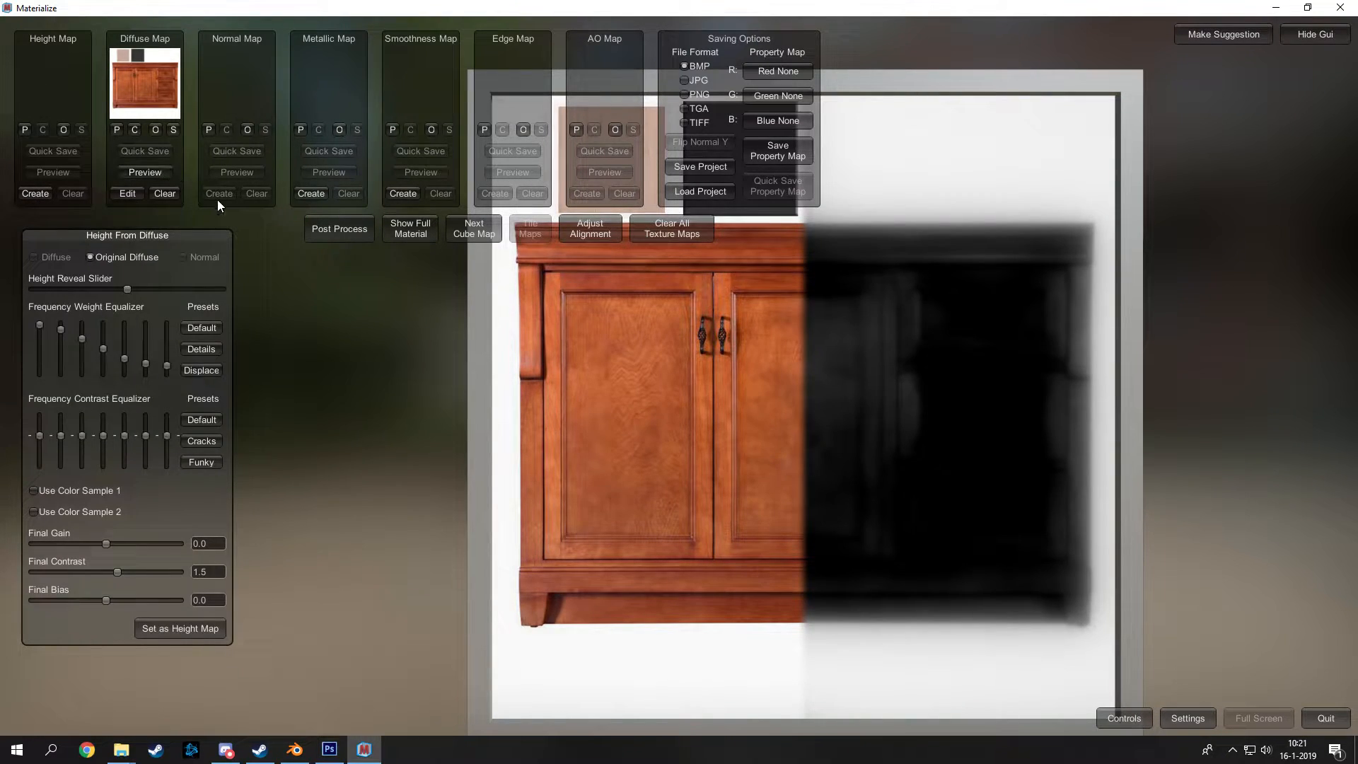
click(202, 348)
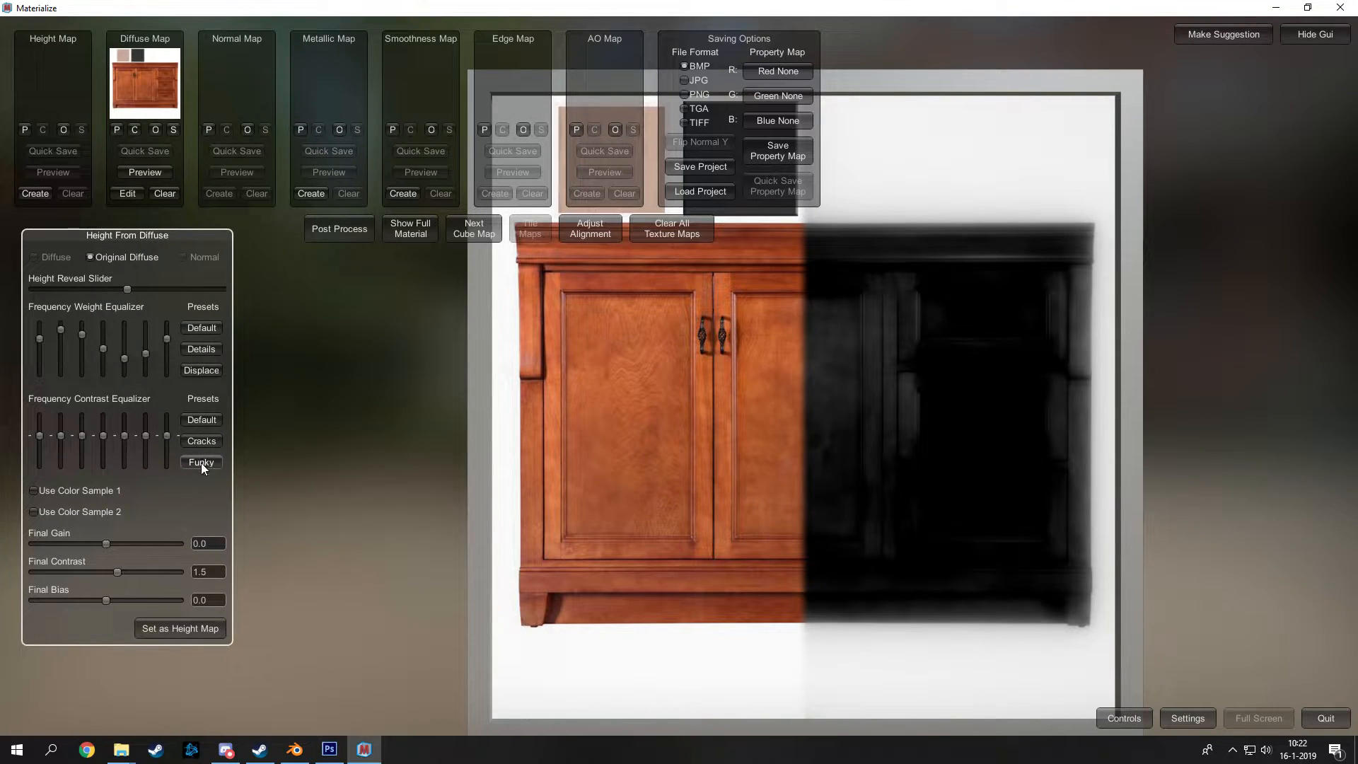
click(205, 442)
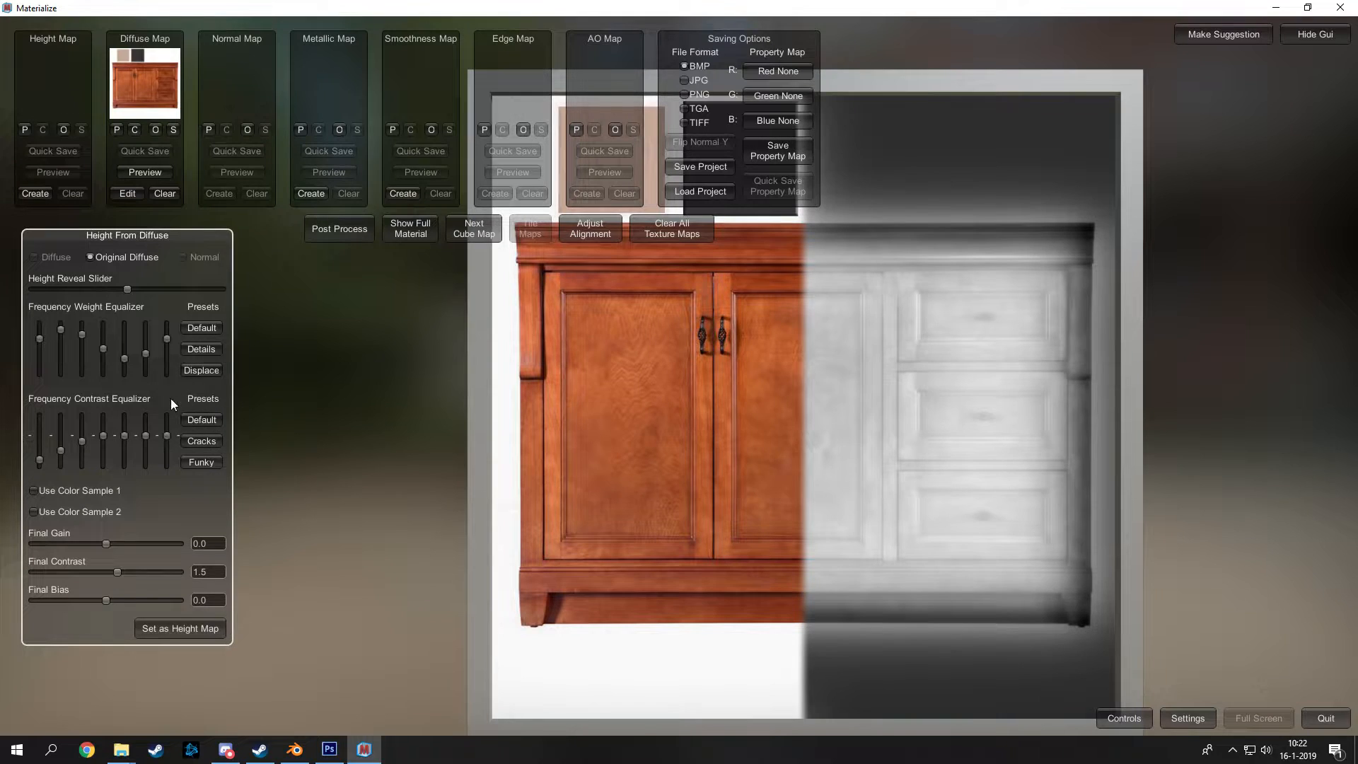
drag(168, 433, 150, 431)
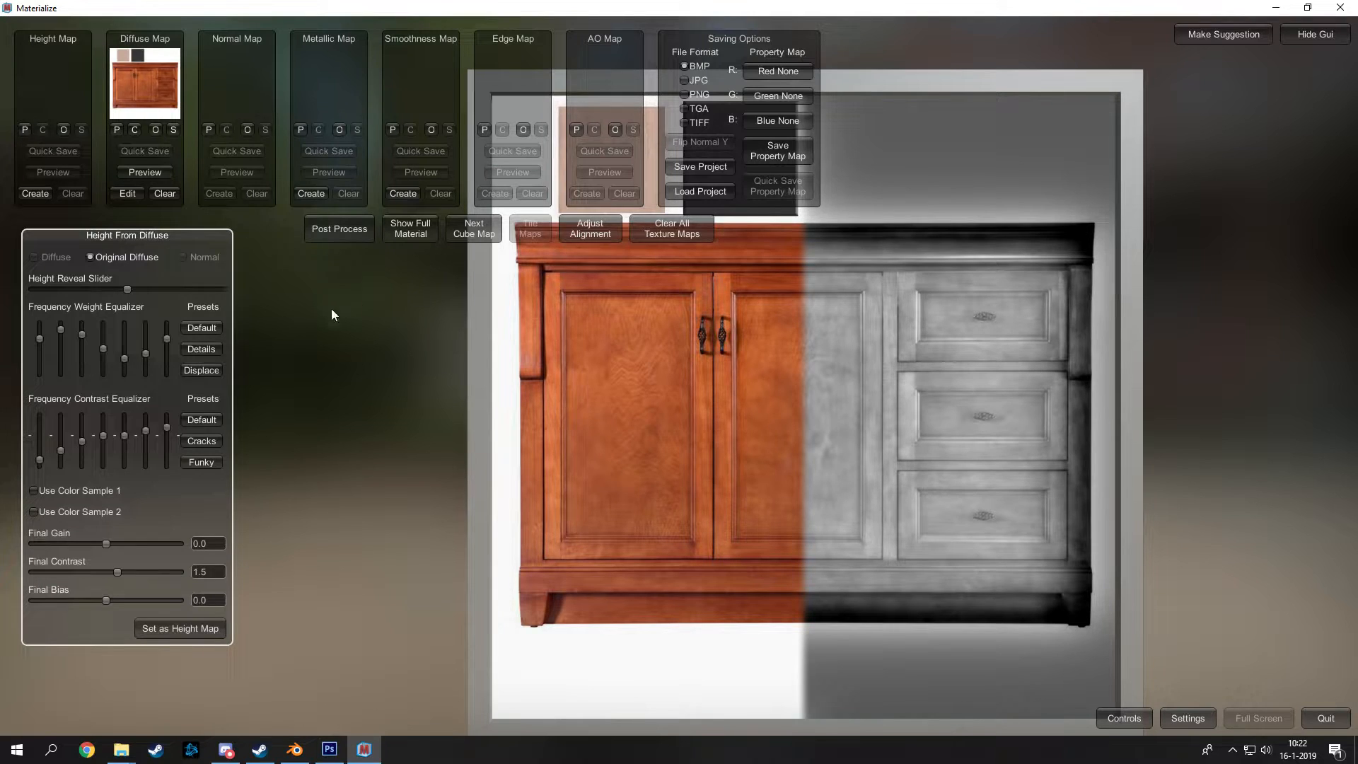
drag(41, 460, 49, 436)
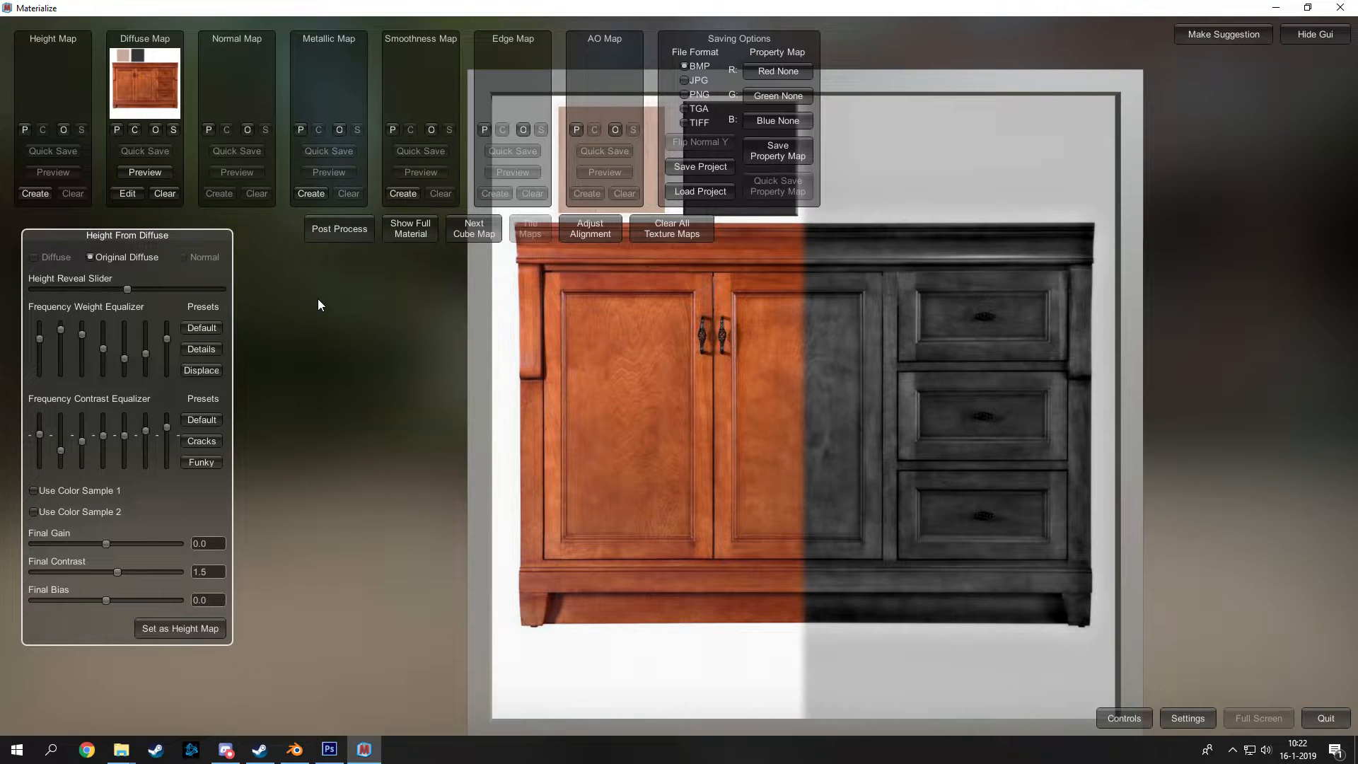
click(159, 630)
- Create the normal map from the height map with a Final Contrast of about 1.92 and apply it
click(218, 194)
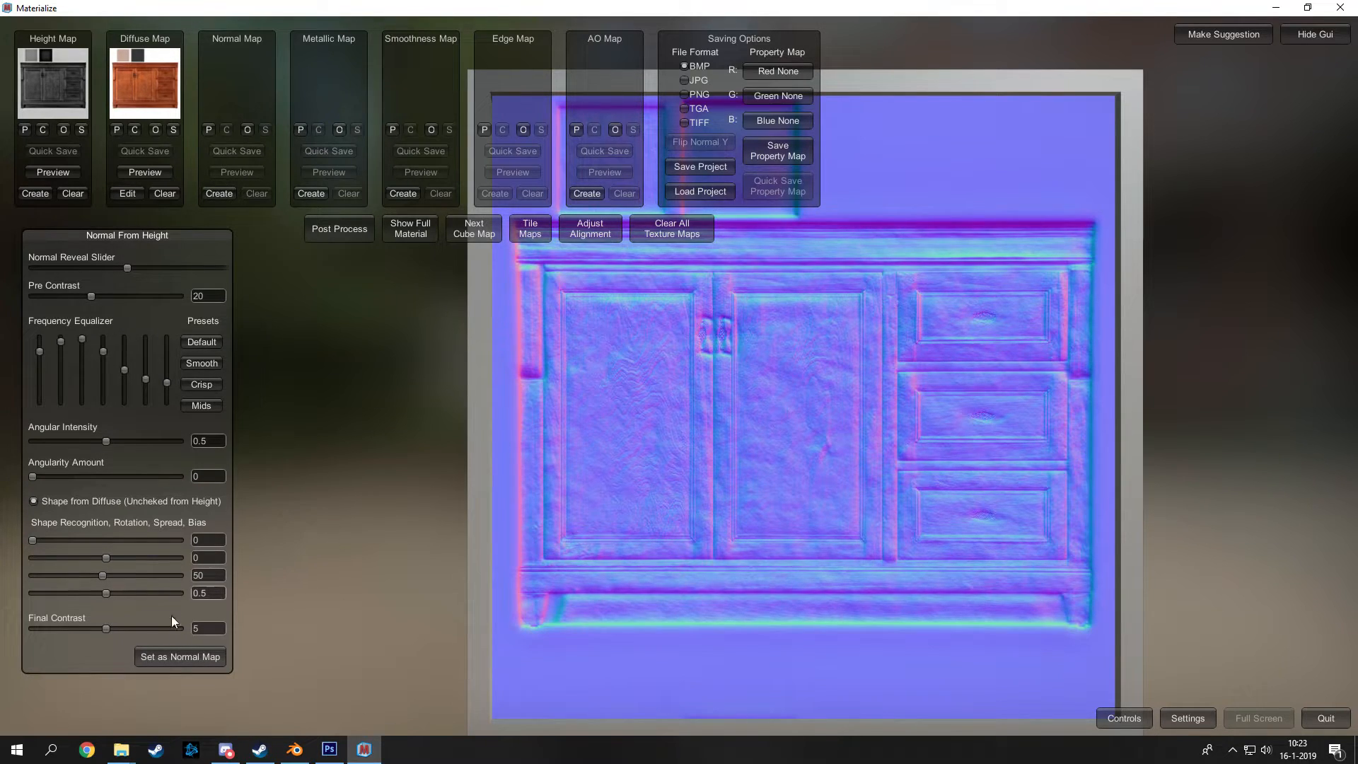
drag(106, 629, 61, 630)
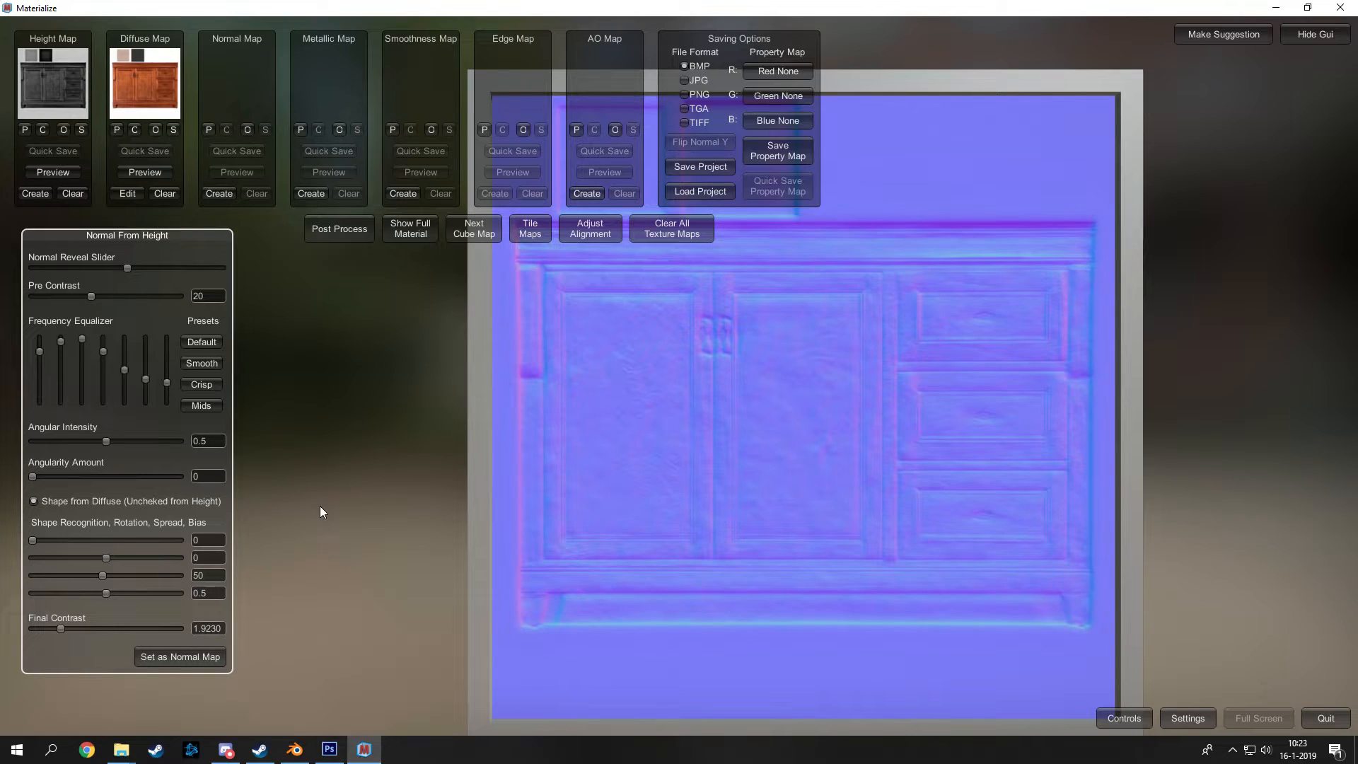
click(171, 657)
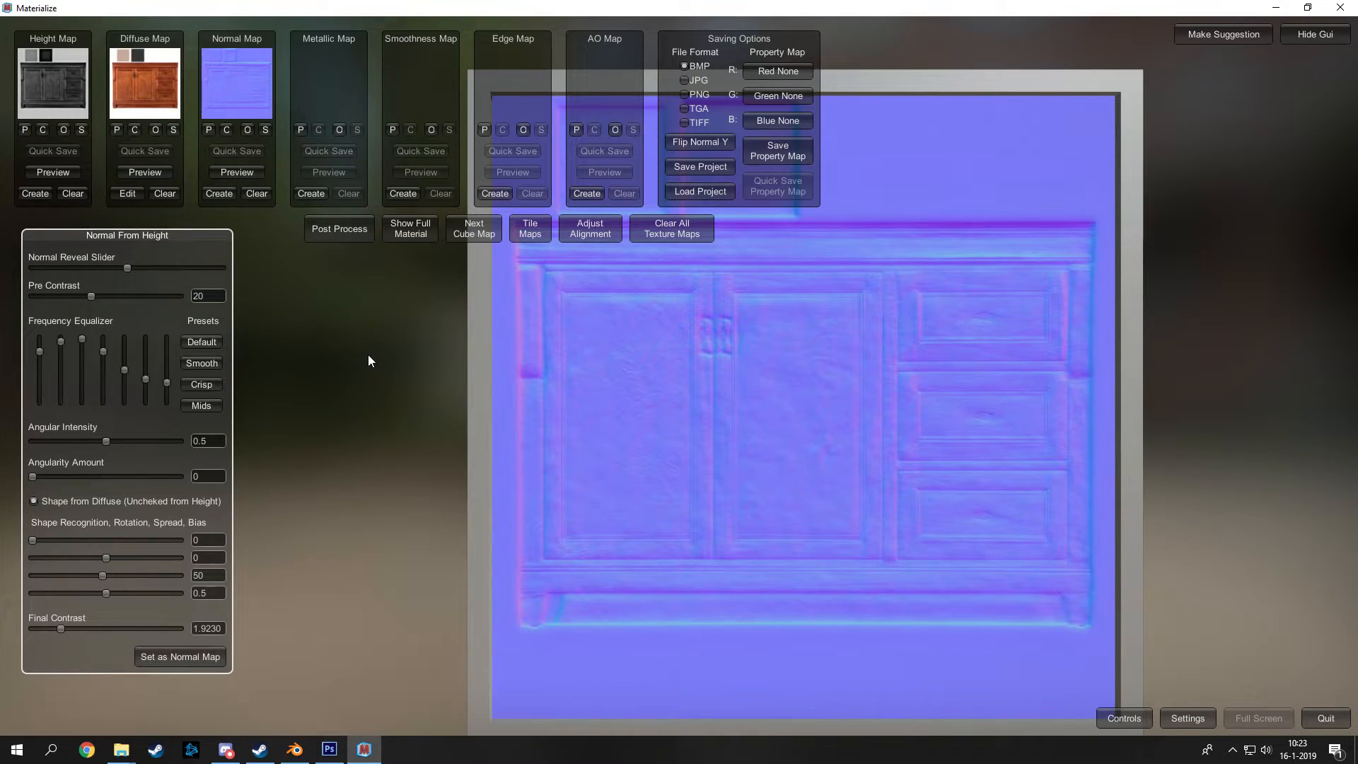
- Set the saving format to PNG and save the normal map as cabinet_mat_NM.png in the export folder
click(418, 262)
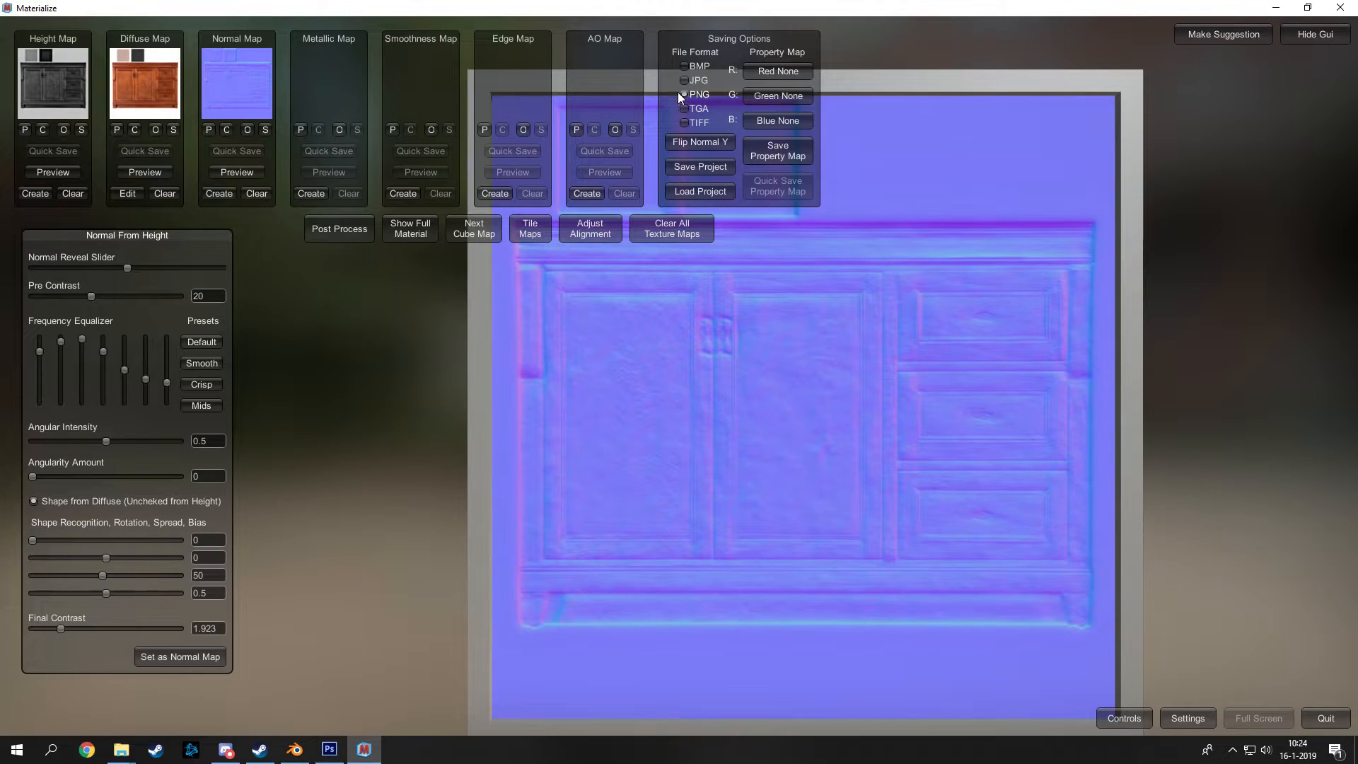
click(265, 130)
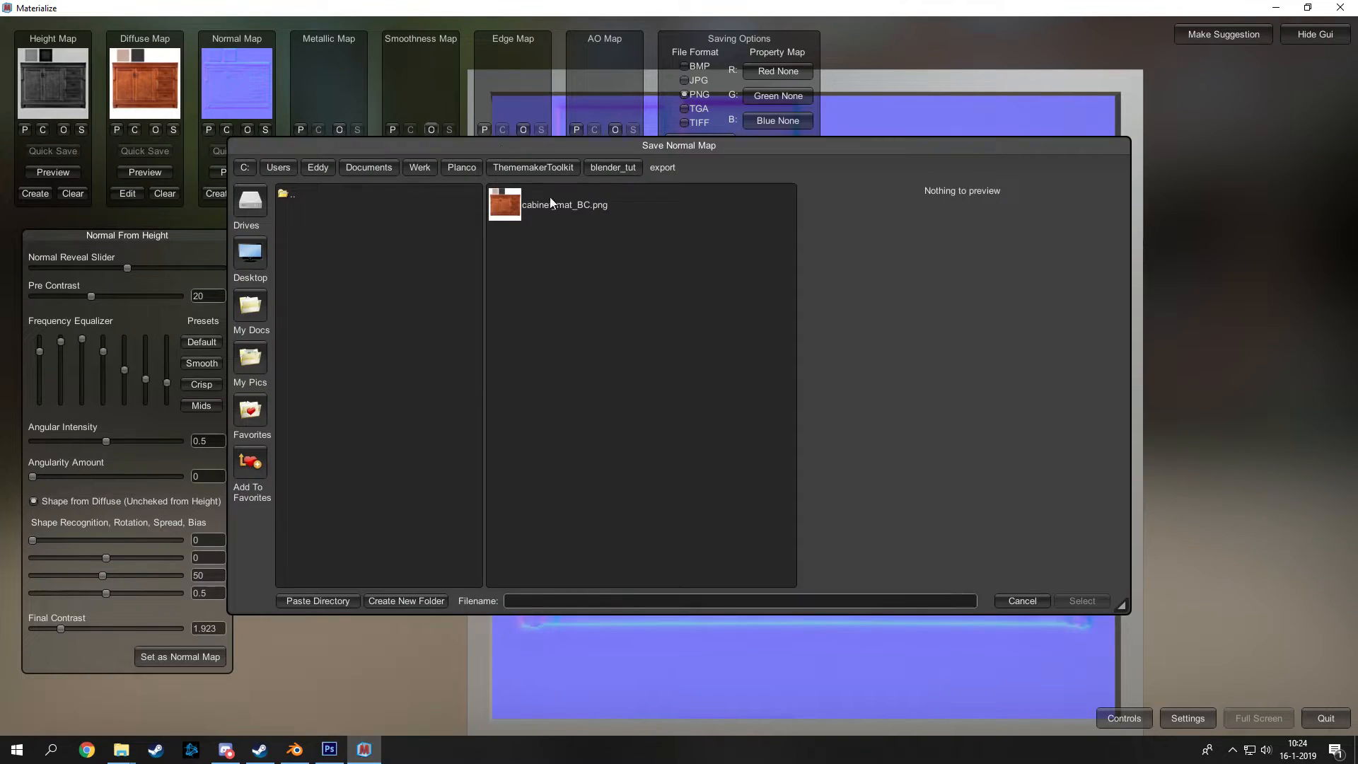
click(605, 204)
click(572, 601)
key(BackSpace)
key(BackSpace)
text(NM)
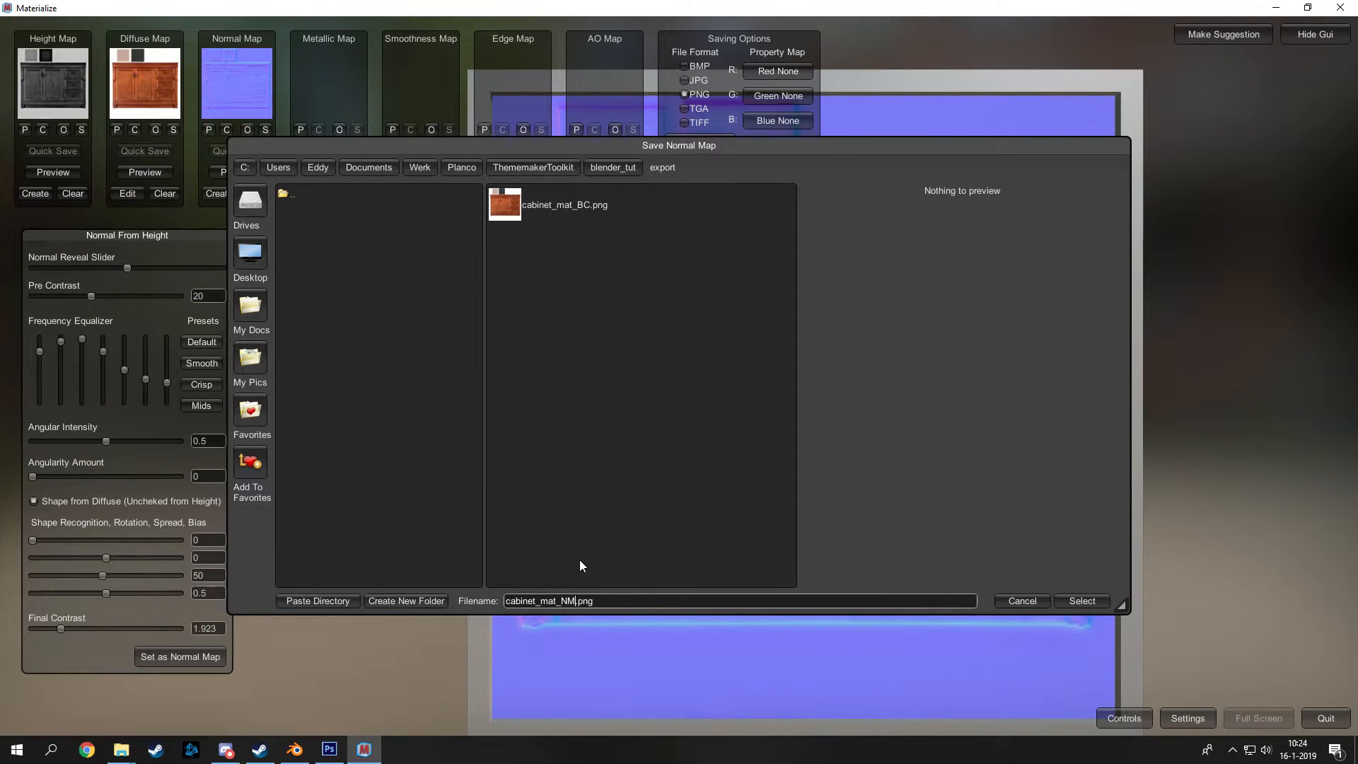
key(Return)
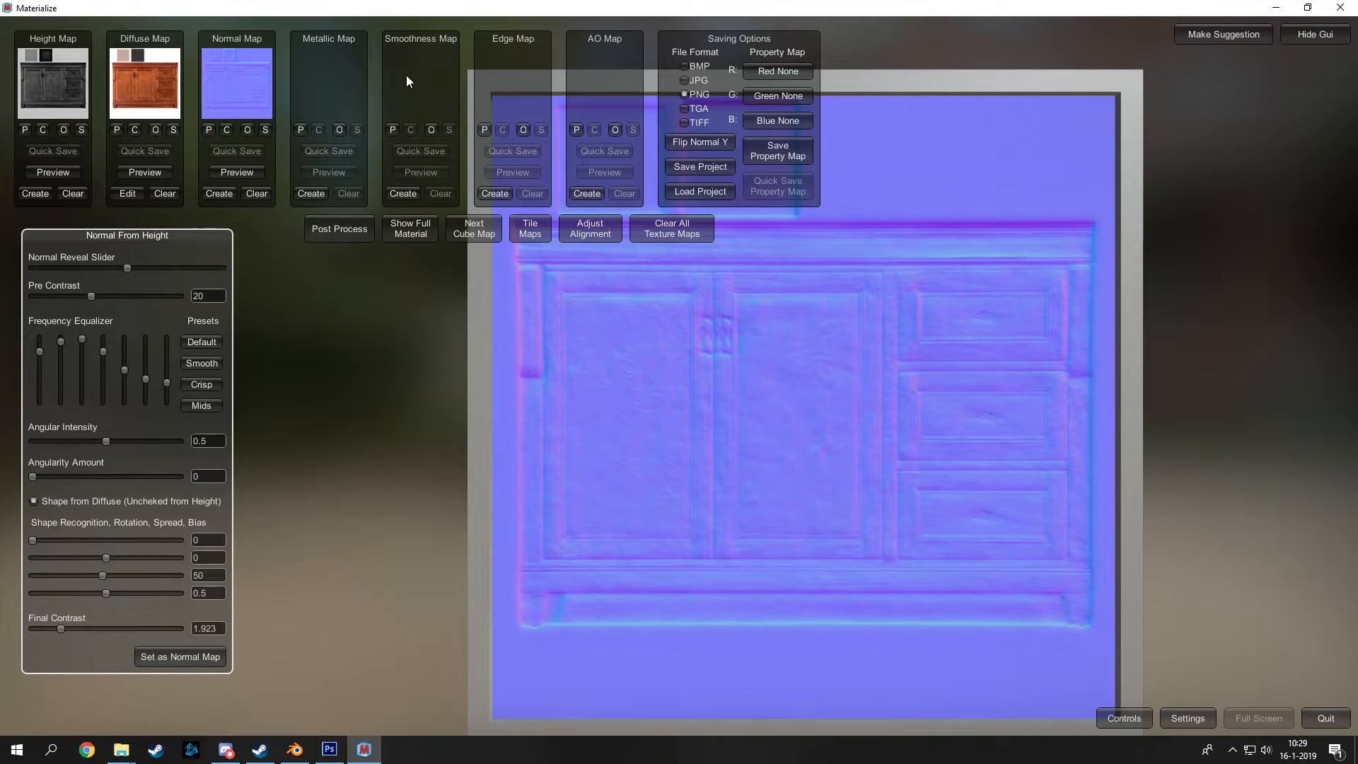
- Create the smoothness map from the diffuse with a Base Smoothness of about 0.49 and apply it
click(402, 194)
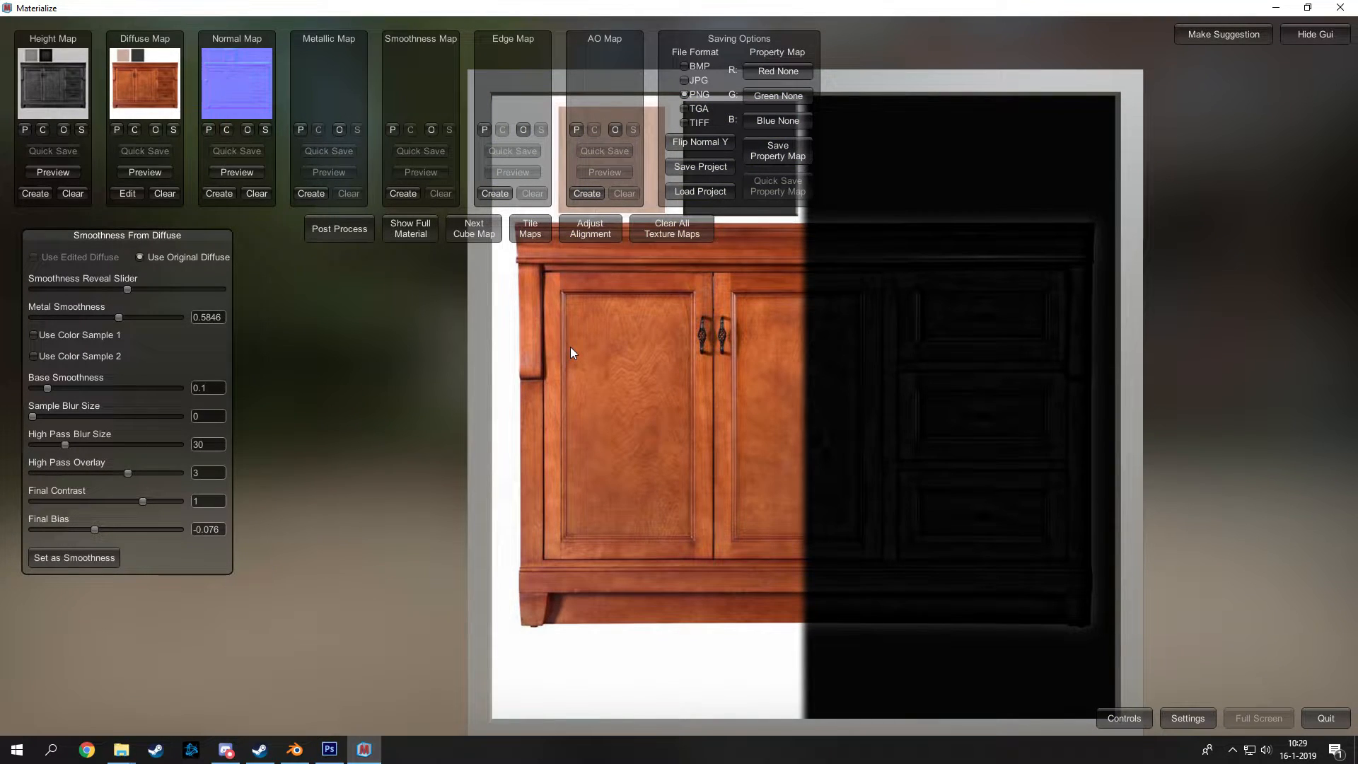
drag(47, 388, 97, 392)
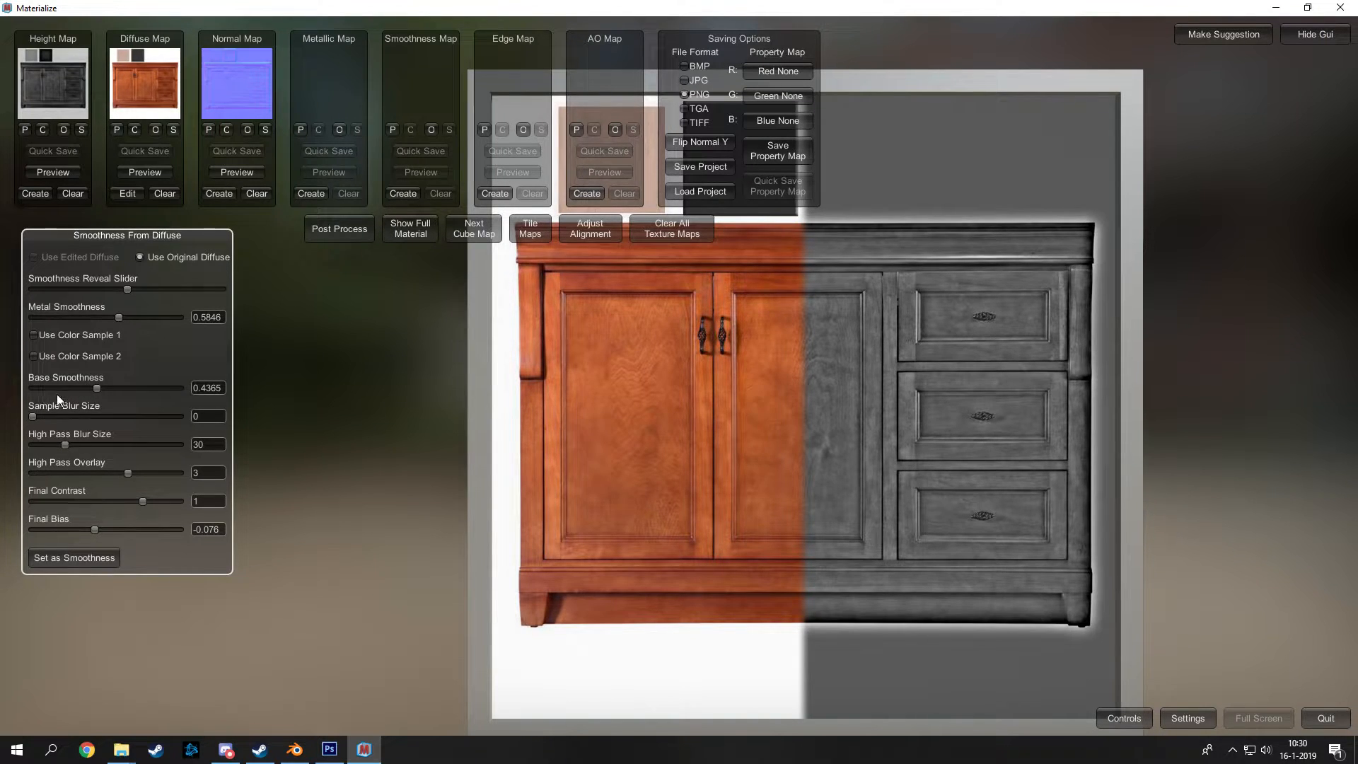
drag(96, 389, 47, 392)
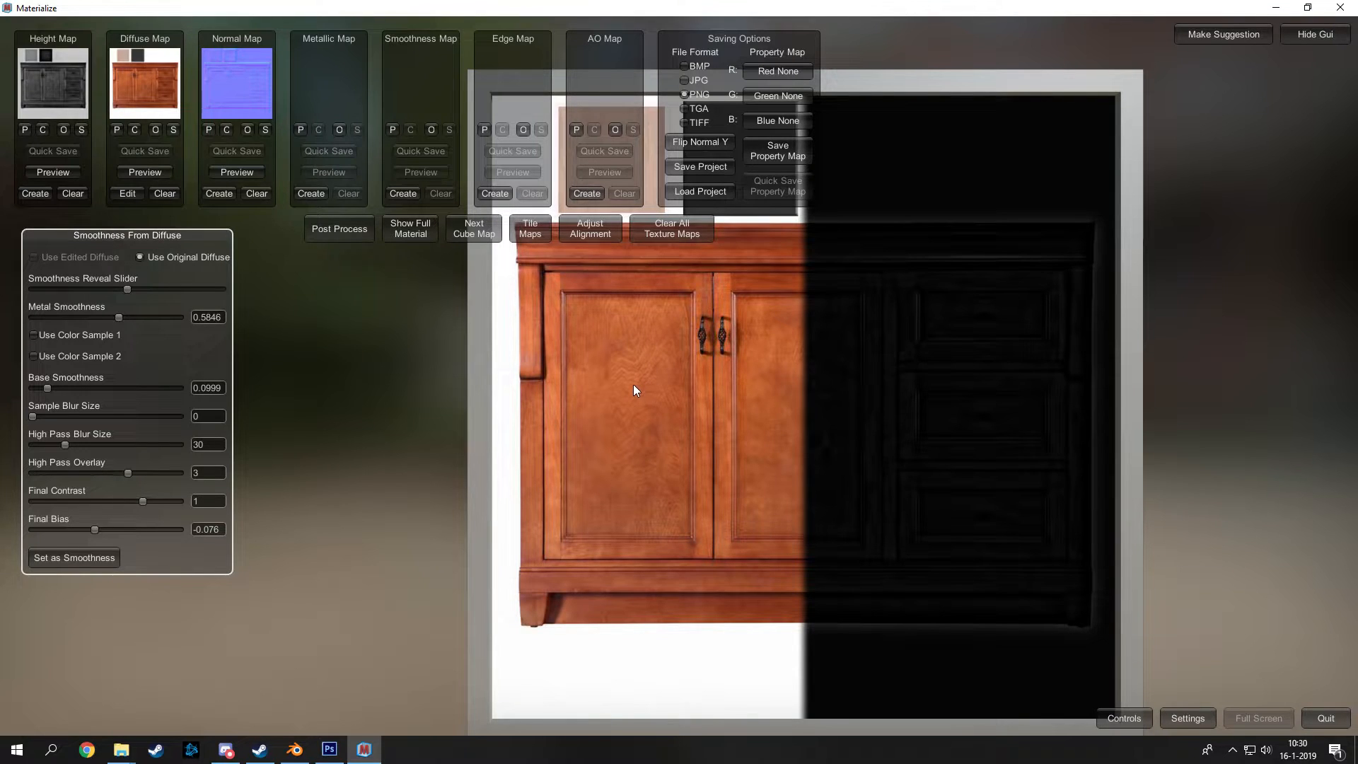
drag(44, 389, 102, 391)
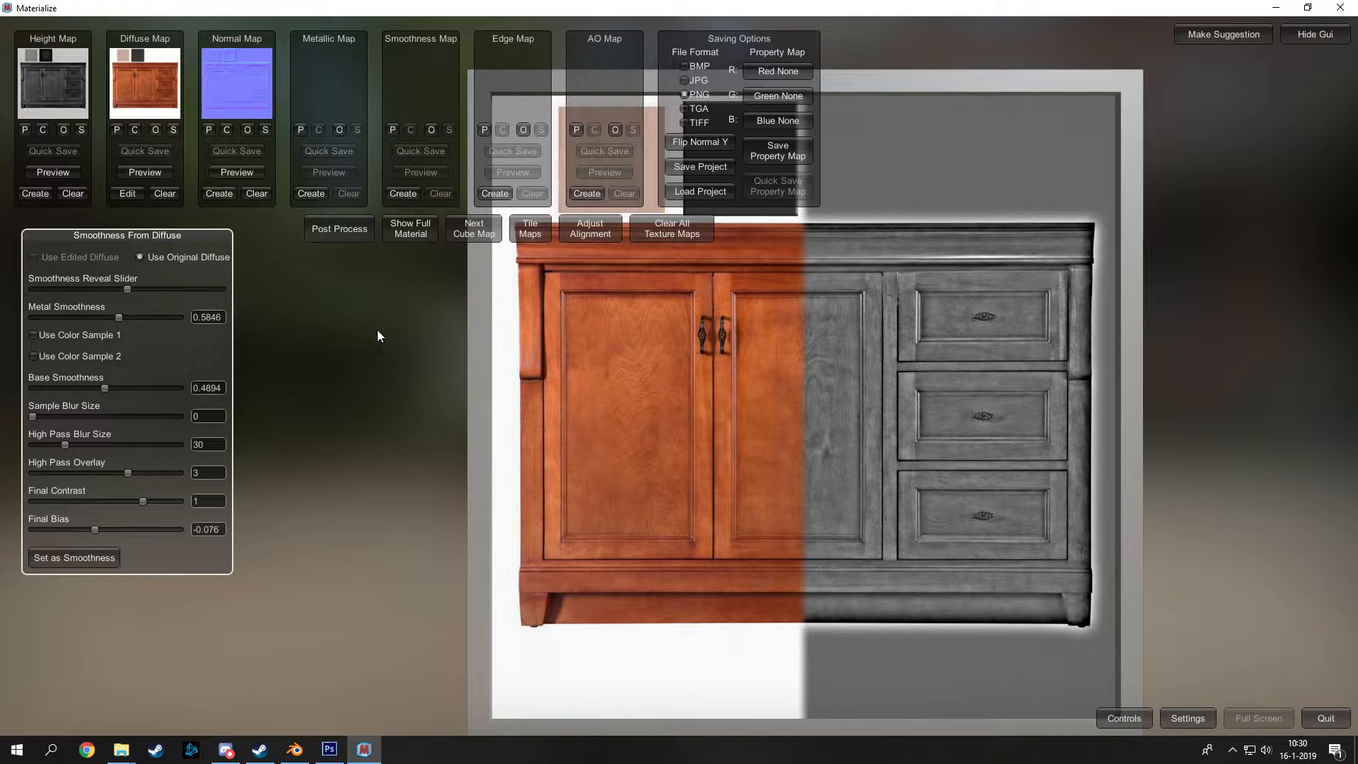
click(68, 560)
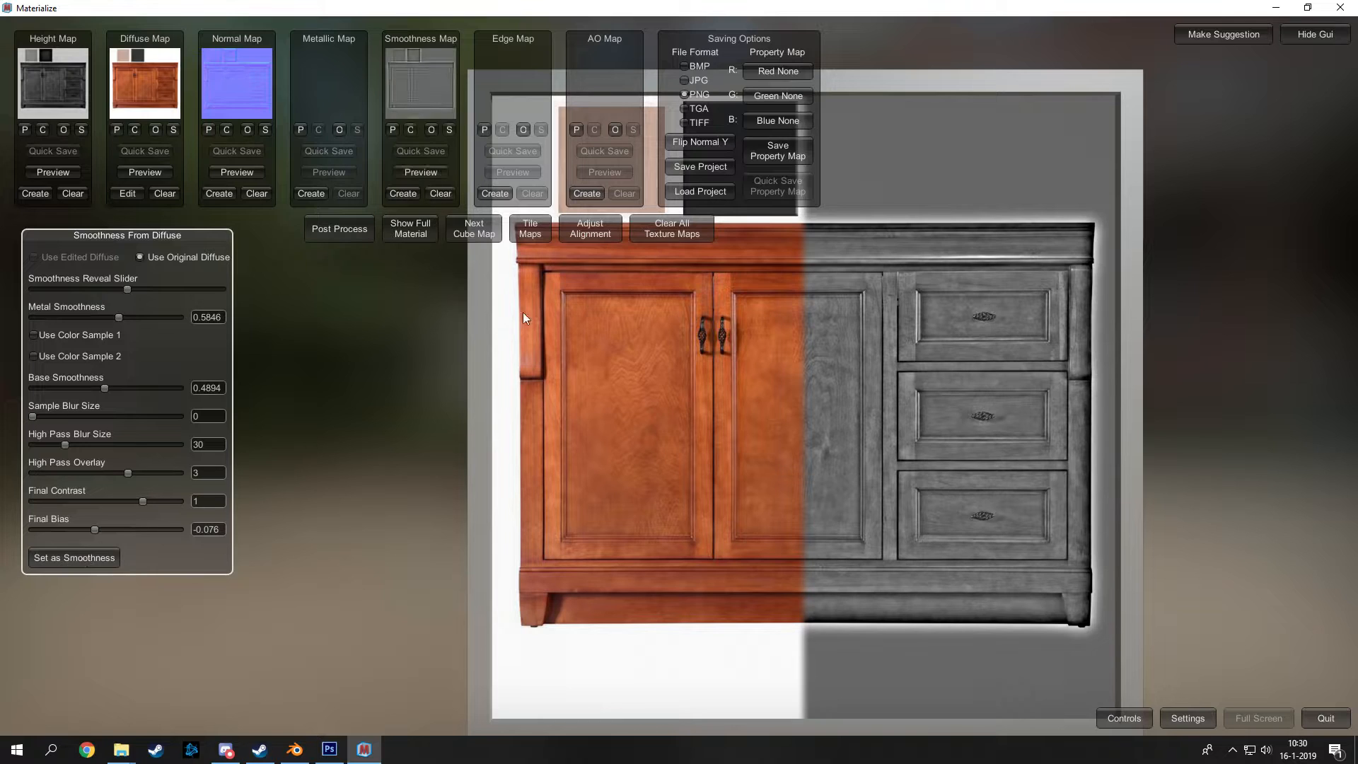
- Save the smoothness map as cabinet_mat_SM.png in the export folder
click(447, 129)
click(580, 244)
click(600, 600)
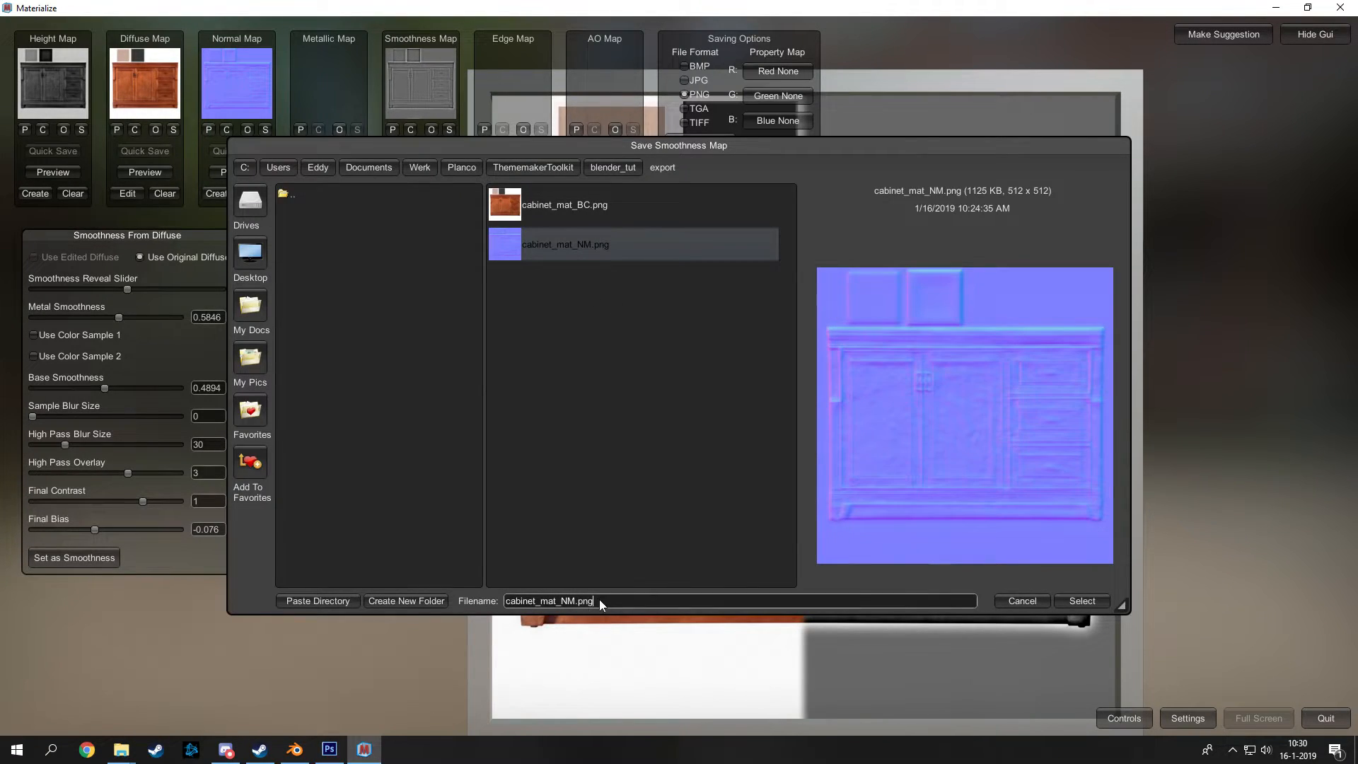
key(Left)
key(BackSpace)
key(BackSpace)
text(SM)
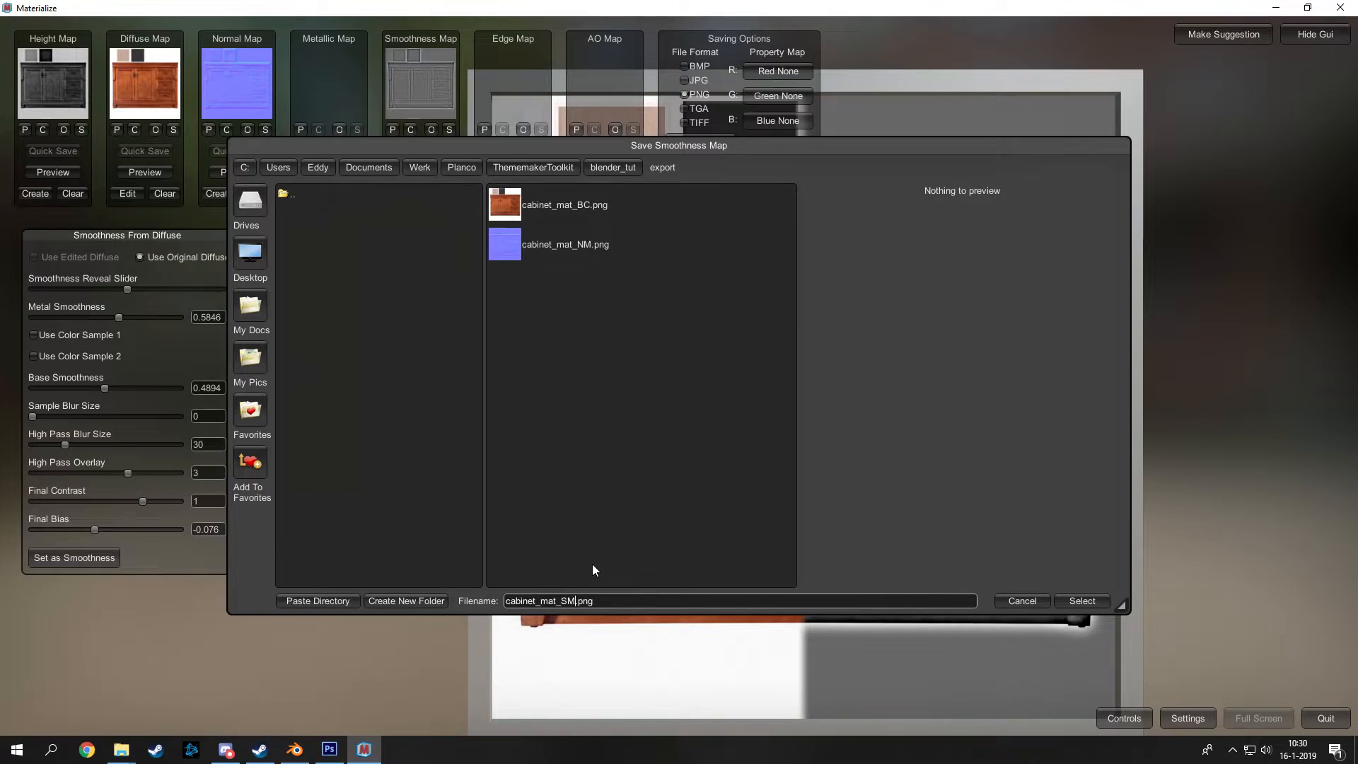
key(Return)
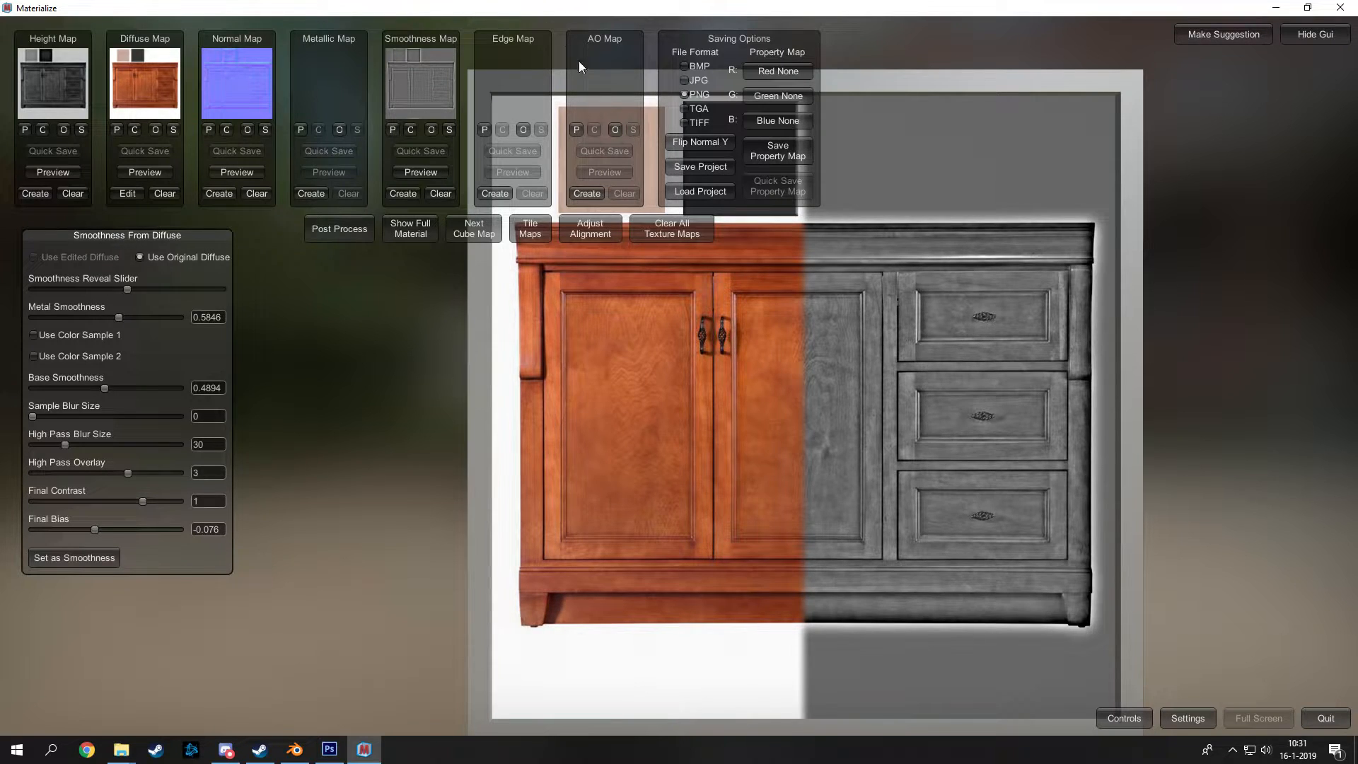
- Start an AO map with AO pixel Spread about 19.28, AO Power about 0.19 and AO Bias 0.25
click(587, 193)
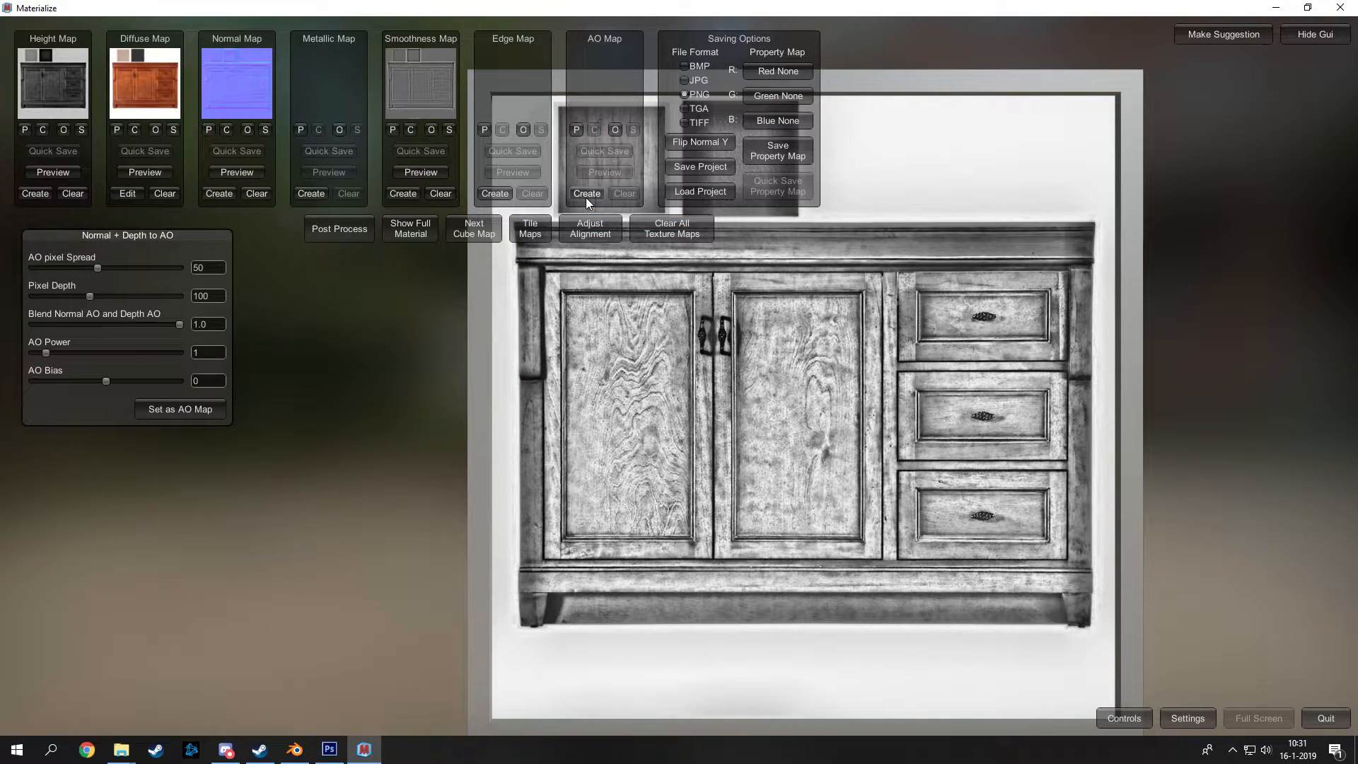
drag(94, 269, 45, 267)
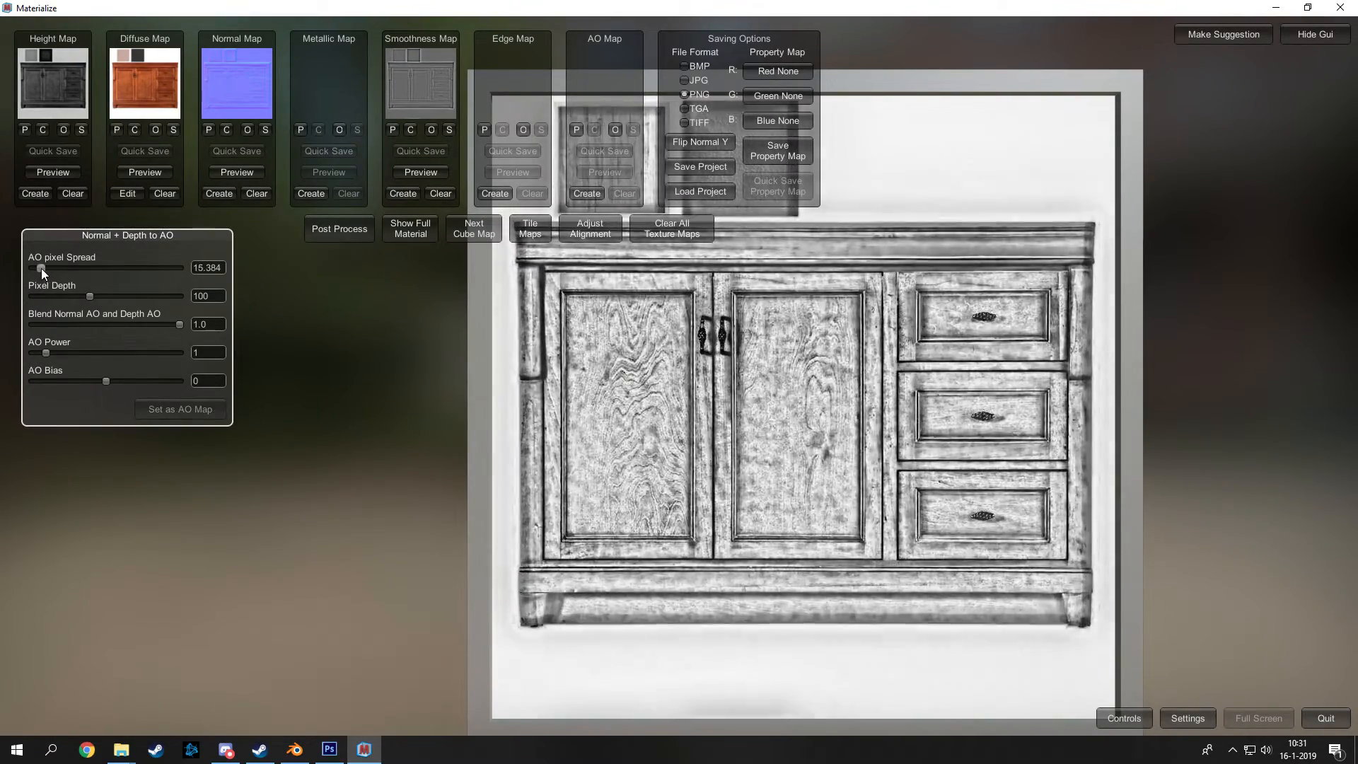
mouse_move(47, 352)
mouse_down()
mouse_move(65, 352)
mouse_move(36, 353)
mouse_up()
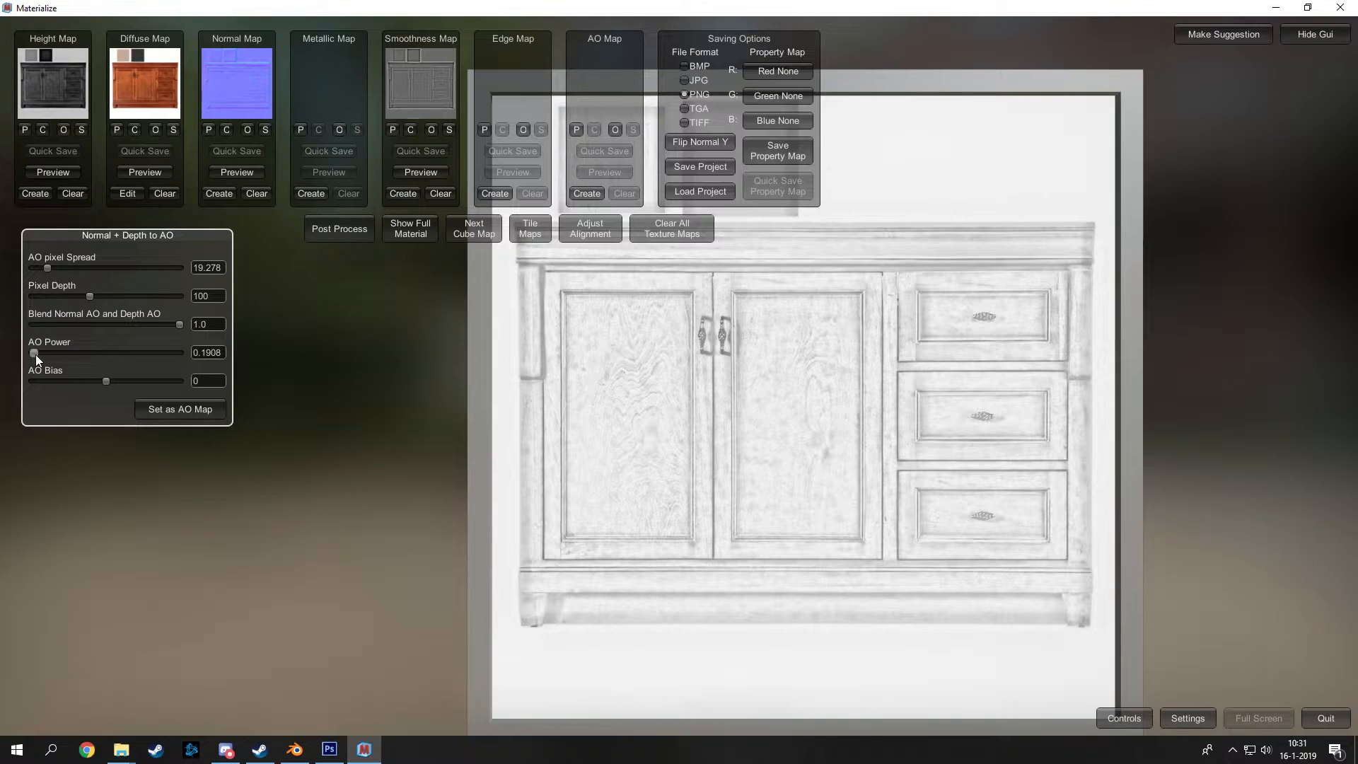
drag(104, 379, 129, 389)
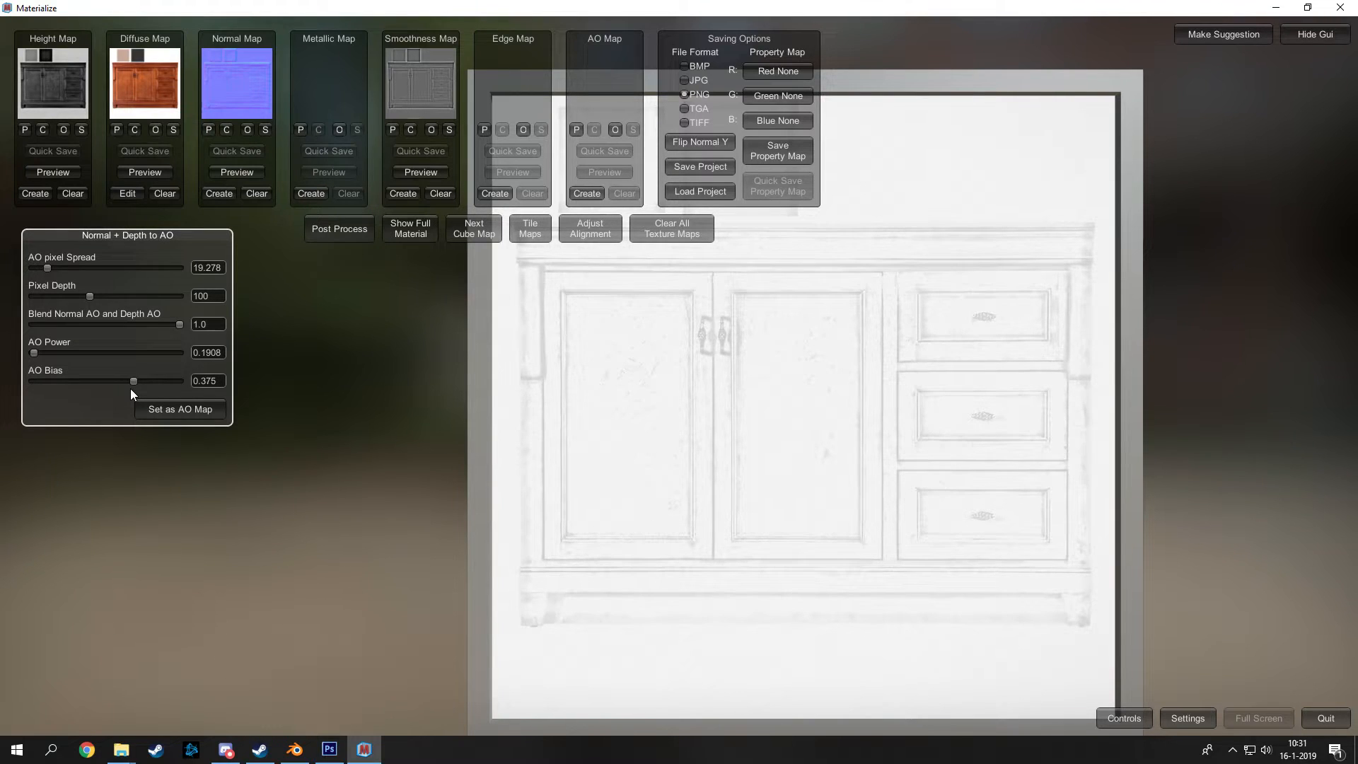
drag(135, 380, 123, 380)
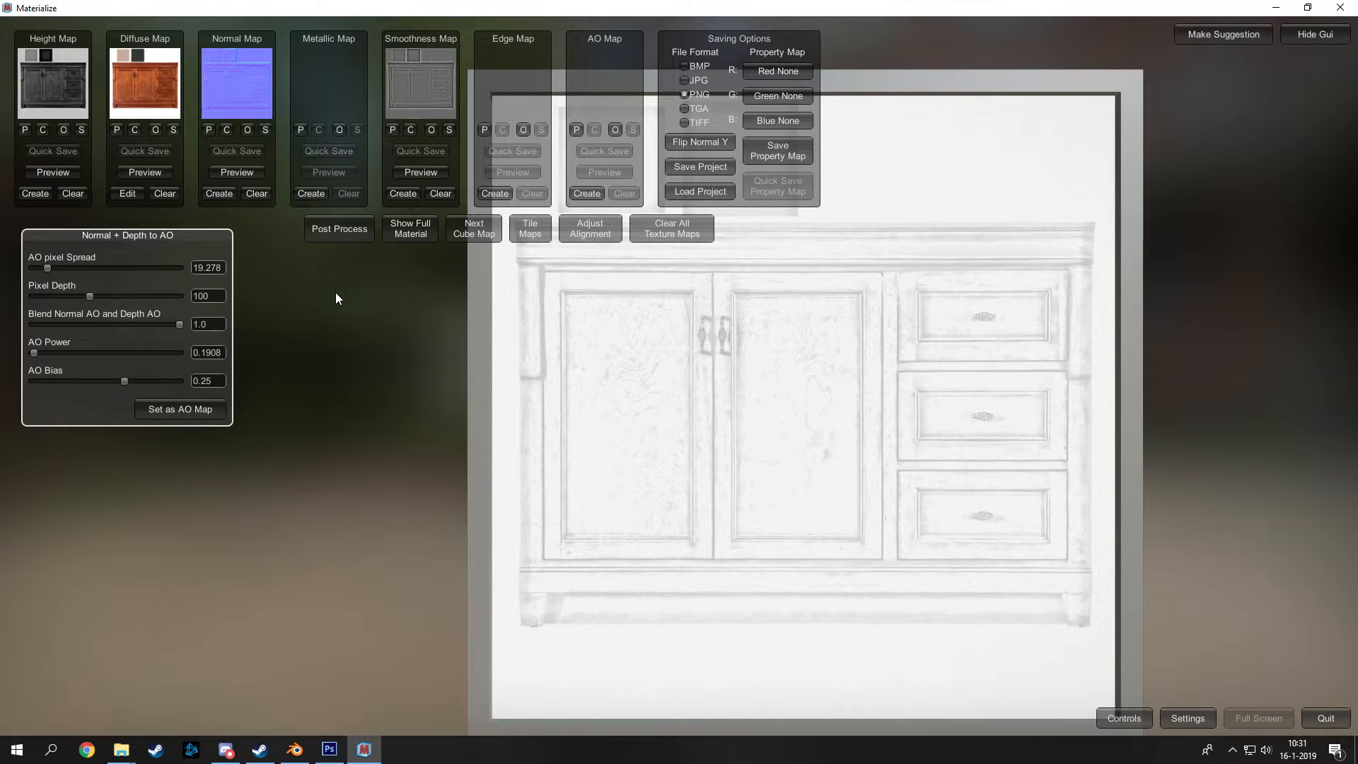
- Readjust the AO map to a pixel spread of about 58.65, Pixel Depth about 139.4 and AO Power 0.1
click(312, 195)
click(579, 189)
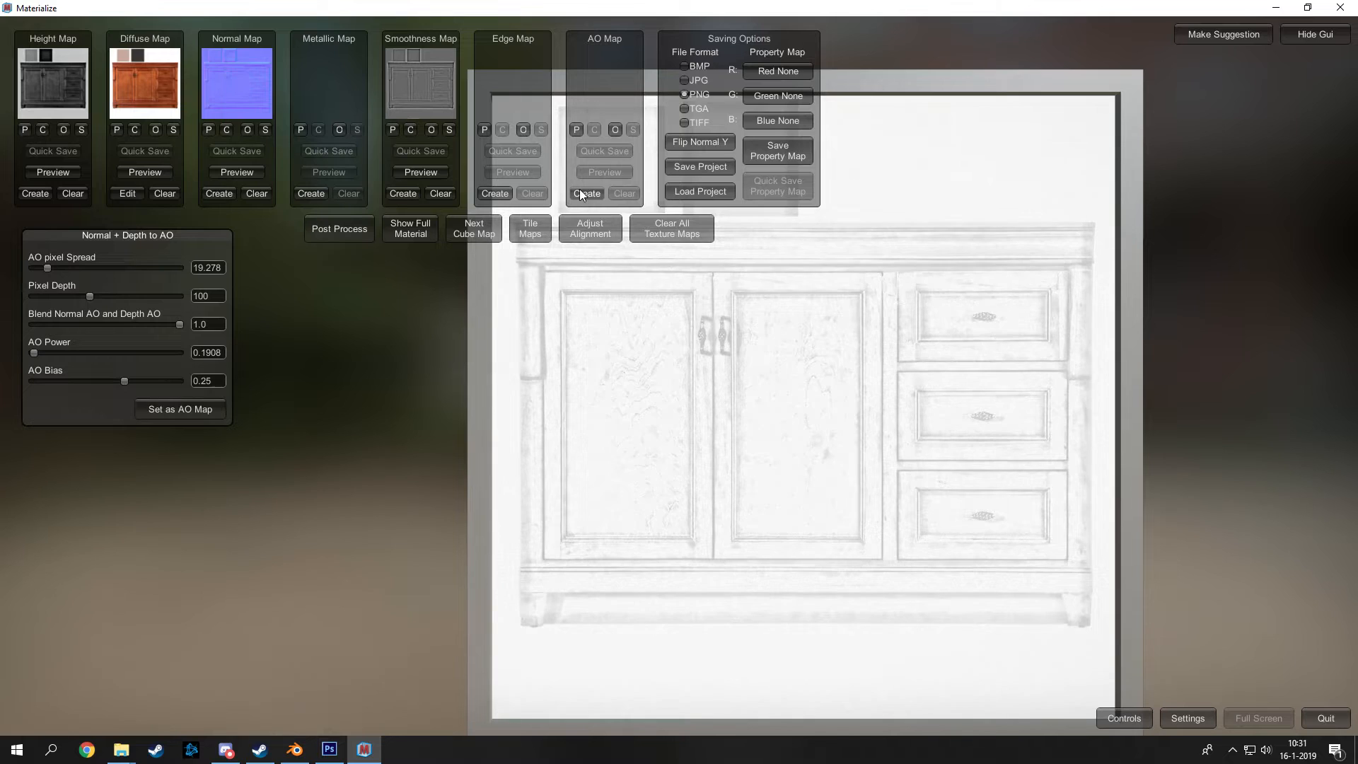
drag(45, 269, 111, 297)
mouse_move(33, 353)
mouse_down()
mouse_move(106, 352)
mouse_move(56, 353)
mouse_up()
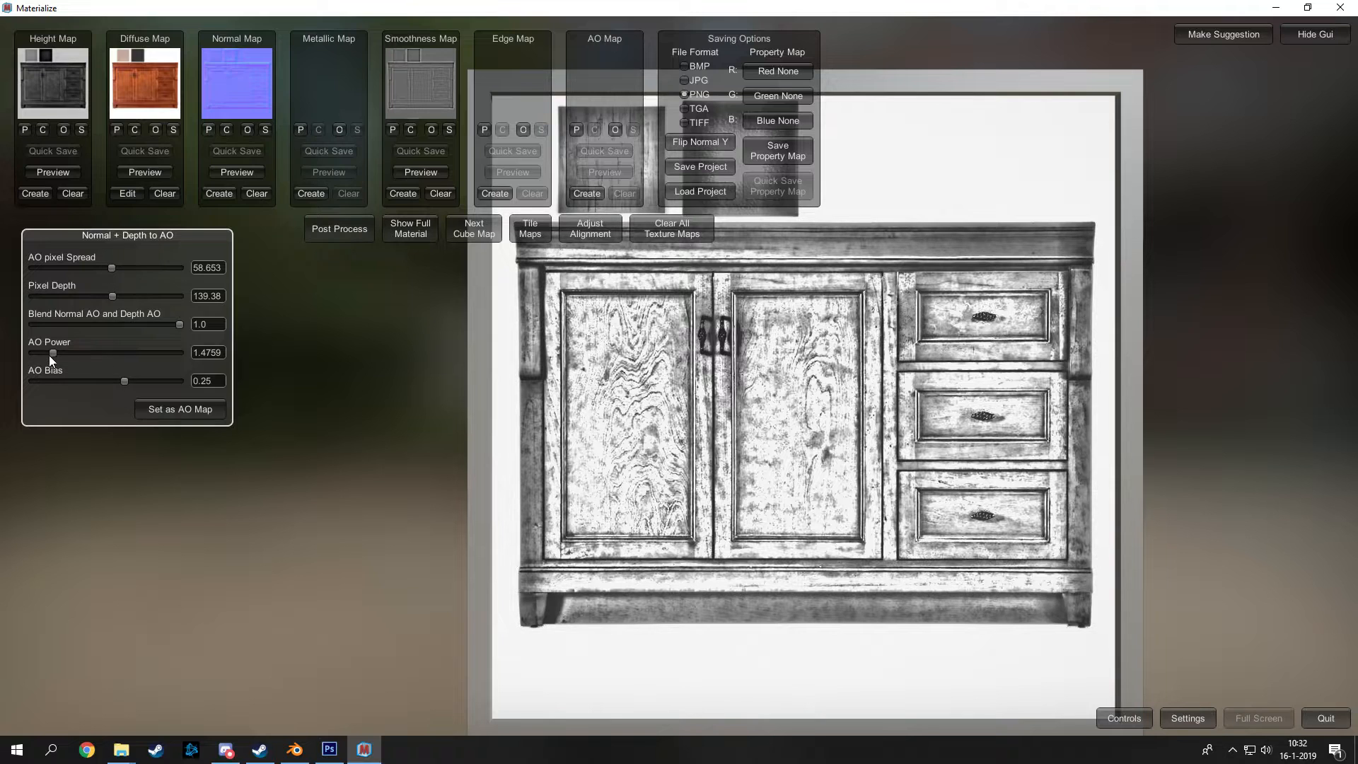
drag(50, 354, 29, 355)
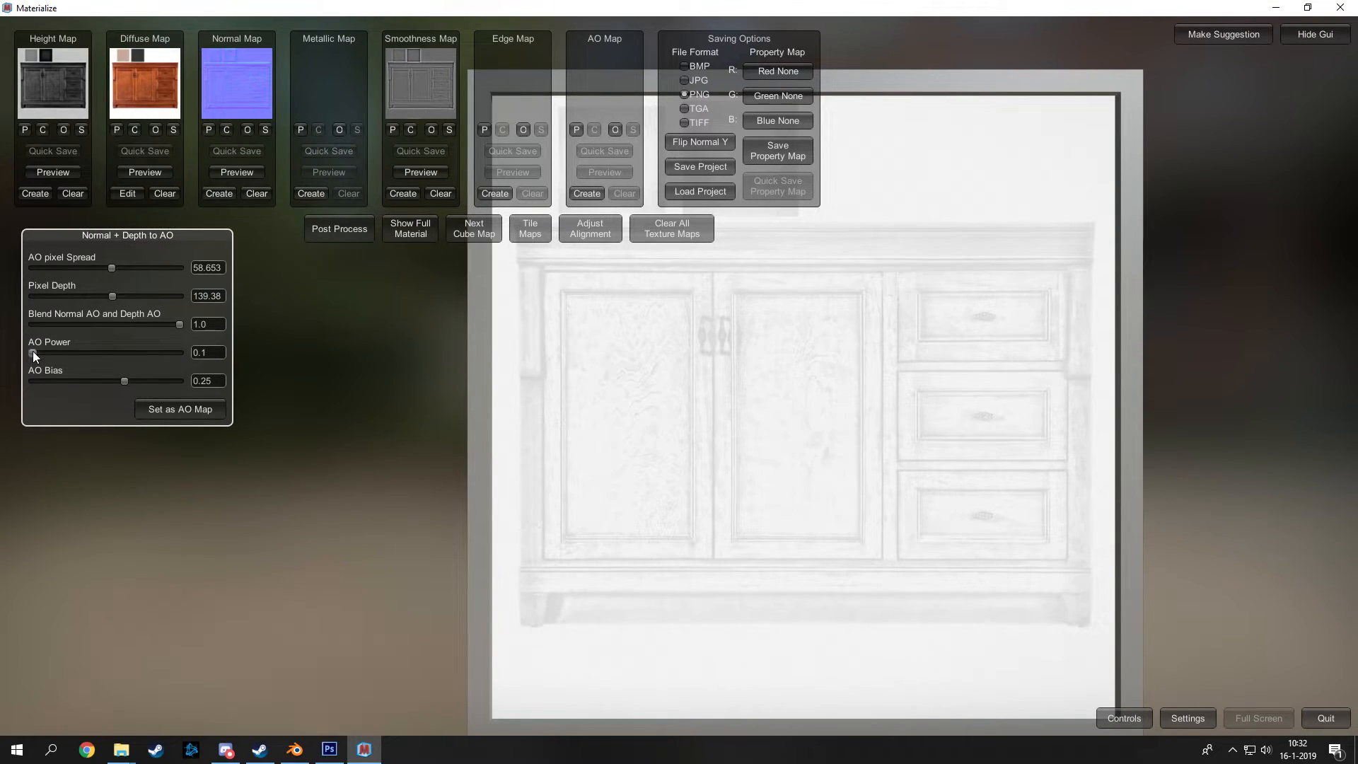
- Set AO Bias to about 0.27, apply the AO map and save it as cabinet_mat_AO.png in the export folder
mouse_move(122, 380)
mouse_down()
mouse_move(104, 380)
mouse_move(130, 382)
mouse_up()
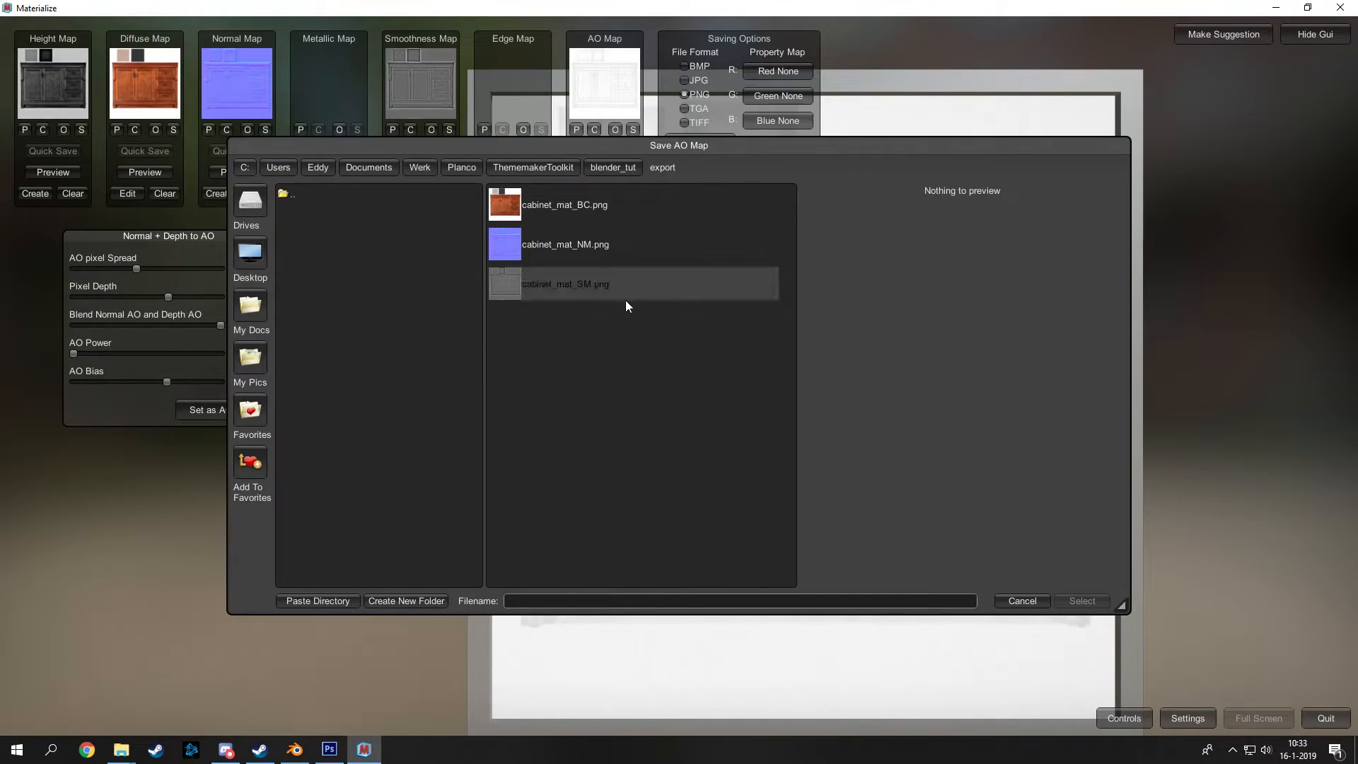
click(624, 297)
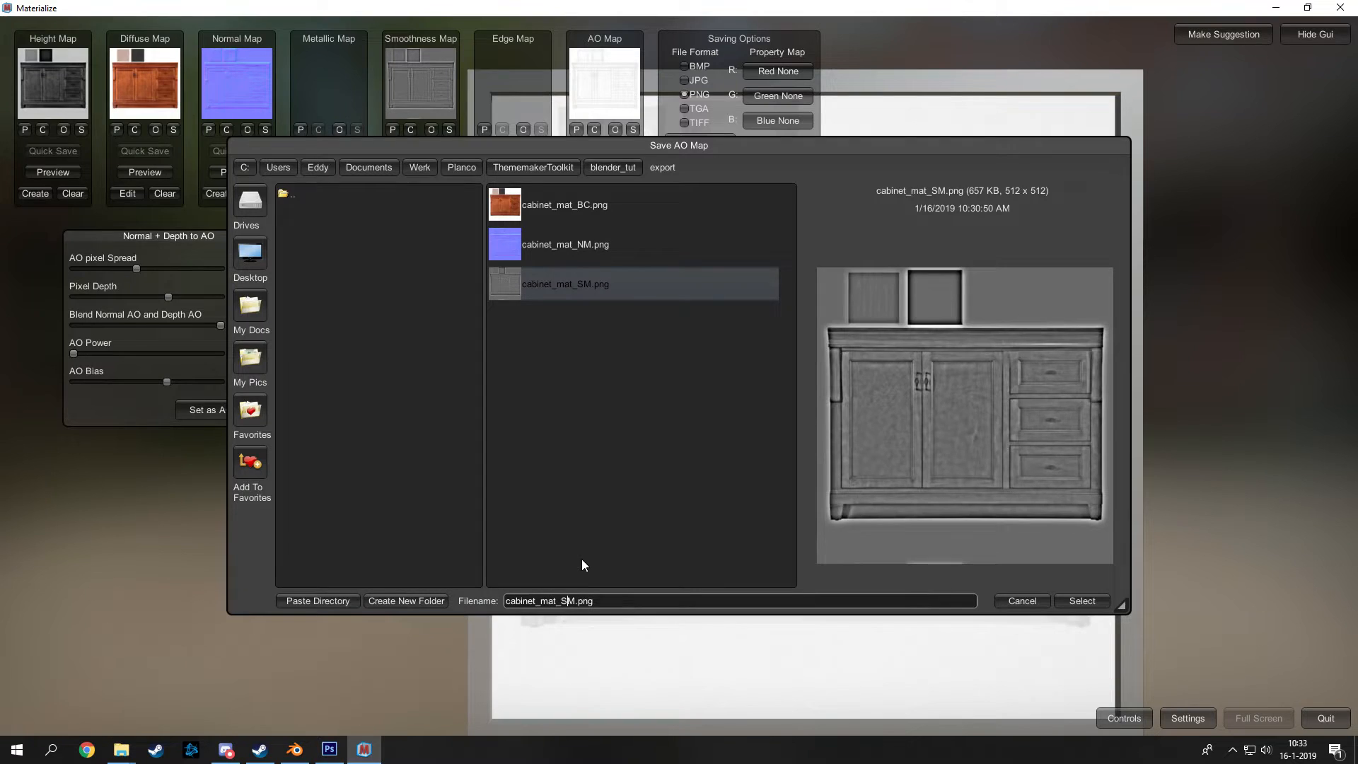
key(BackSpace)
key(Delete)
text(AO)
key(Return)
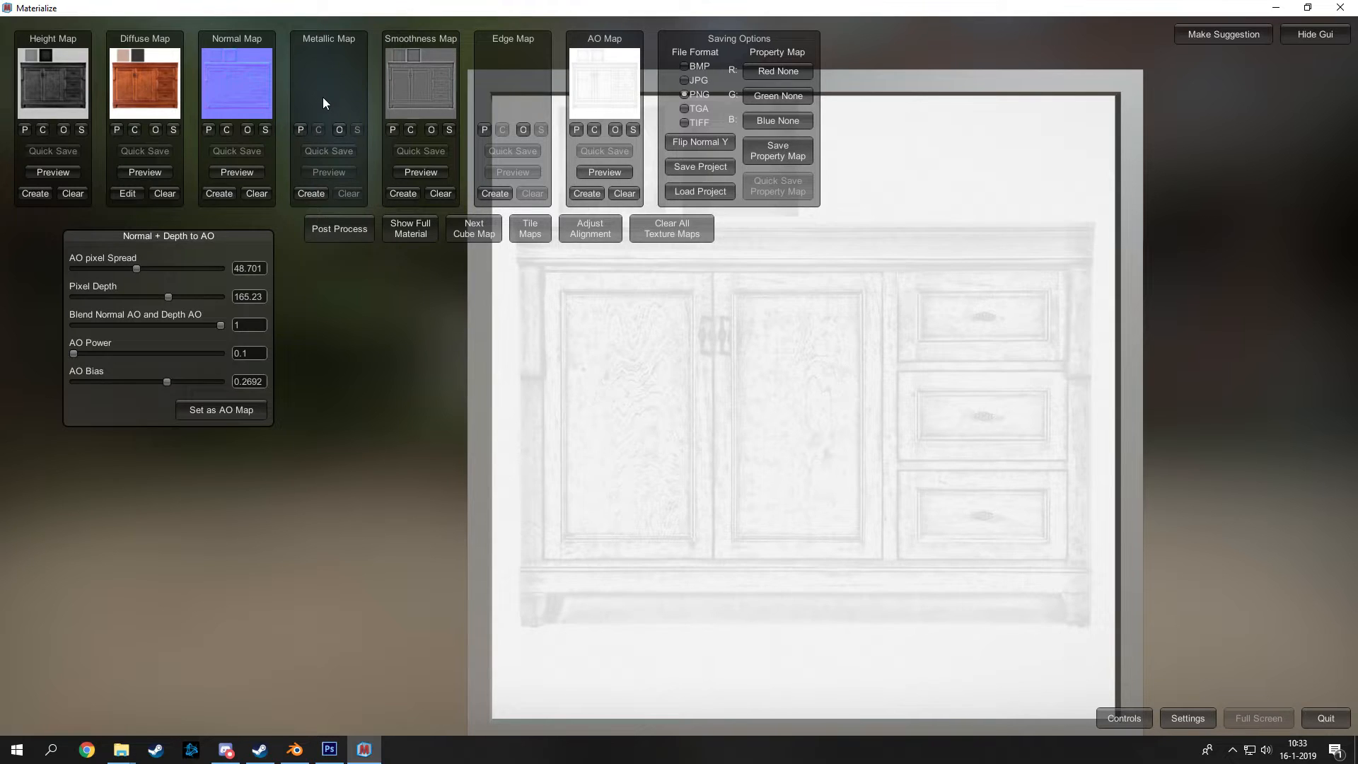
- Switch to Photoshop and fill a new layer over the cabinet_mat.png texture with near-black at 2% brightness
click(330, 749)
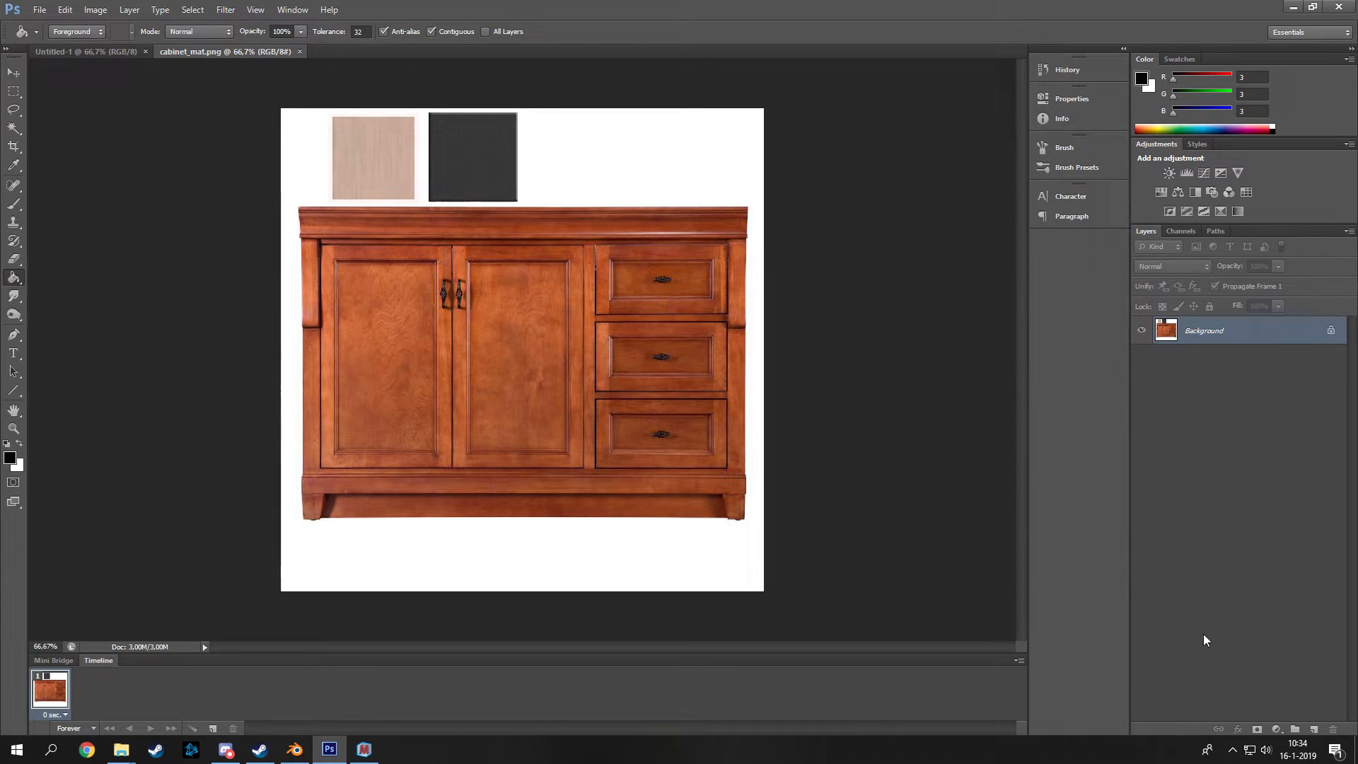
click(1313, 731)
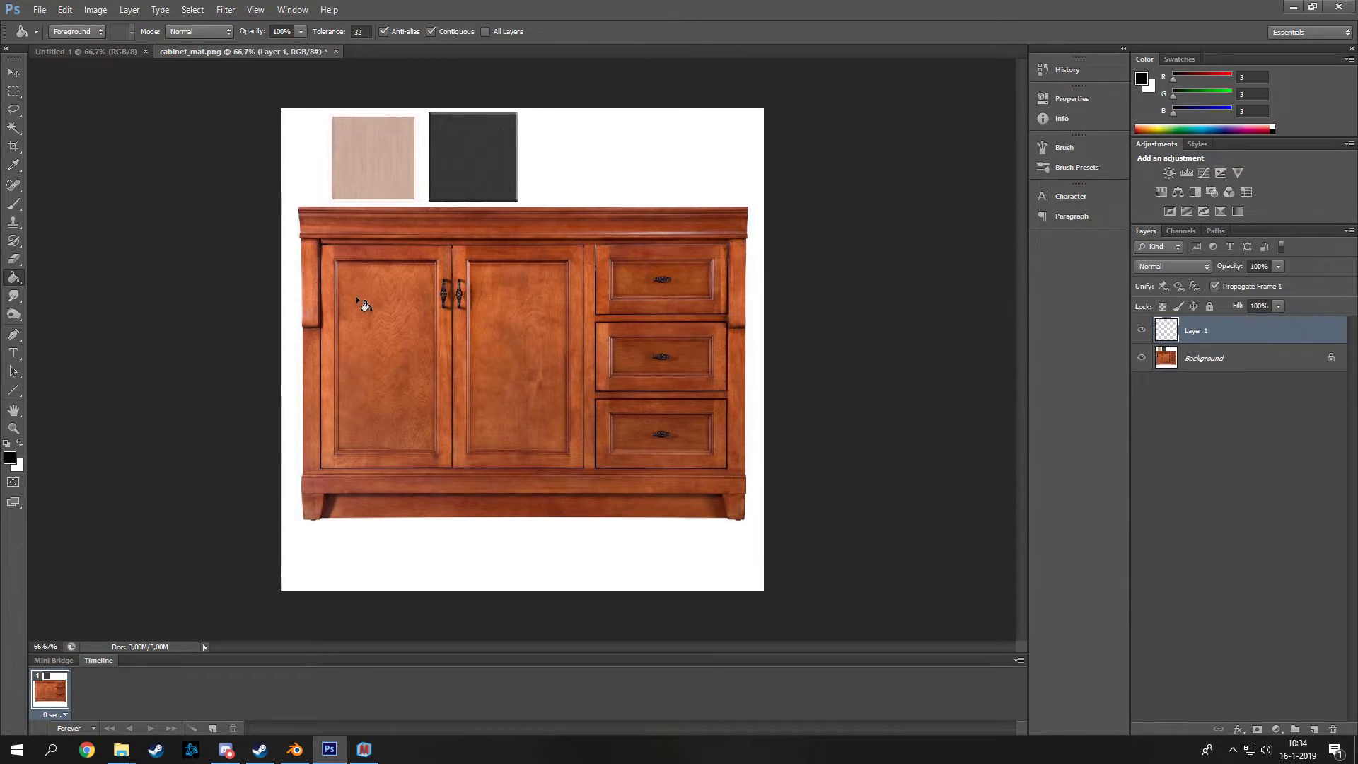
click(10, 459)
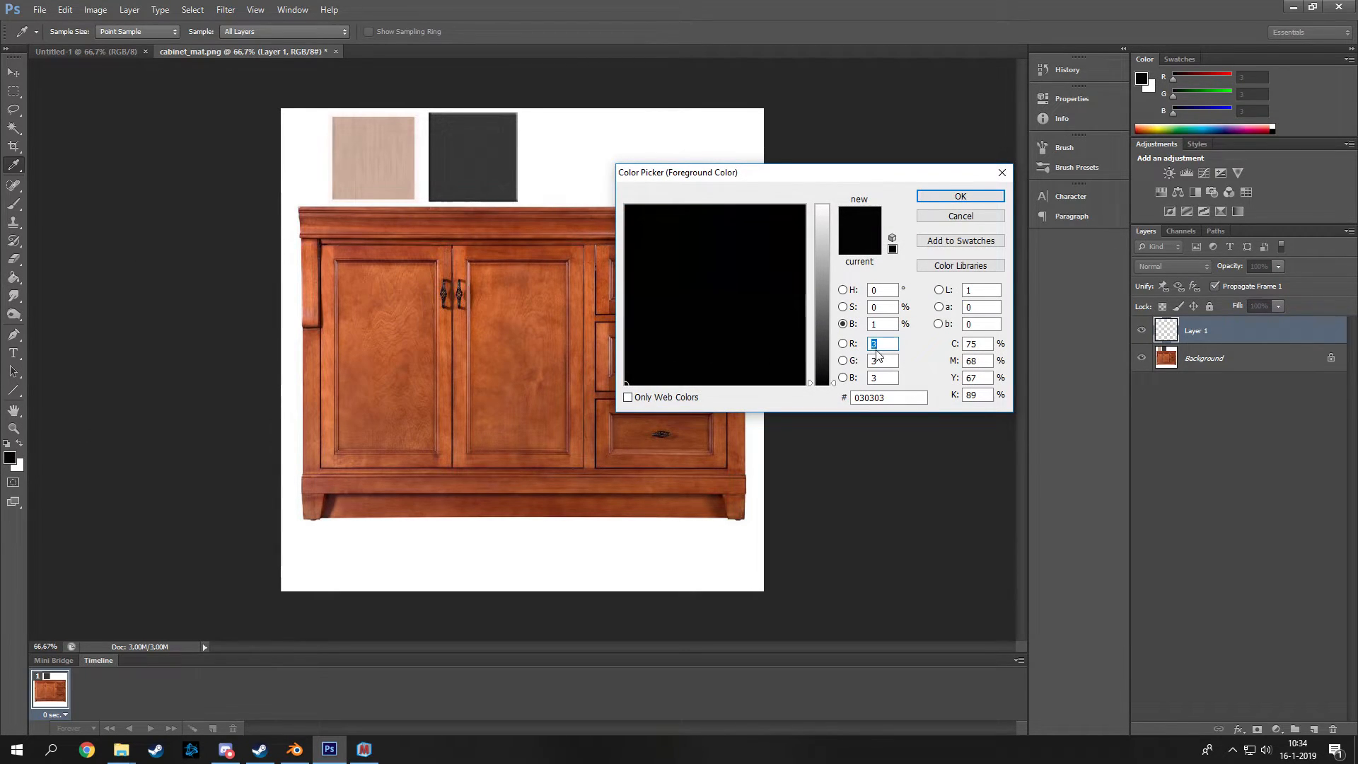
click(884, 325)
text(2)
click(960, 196)
key(g)
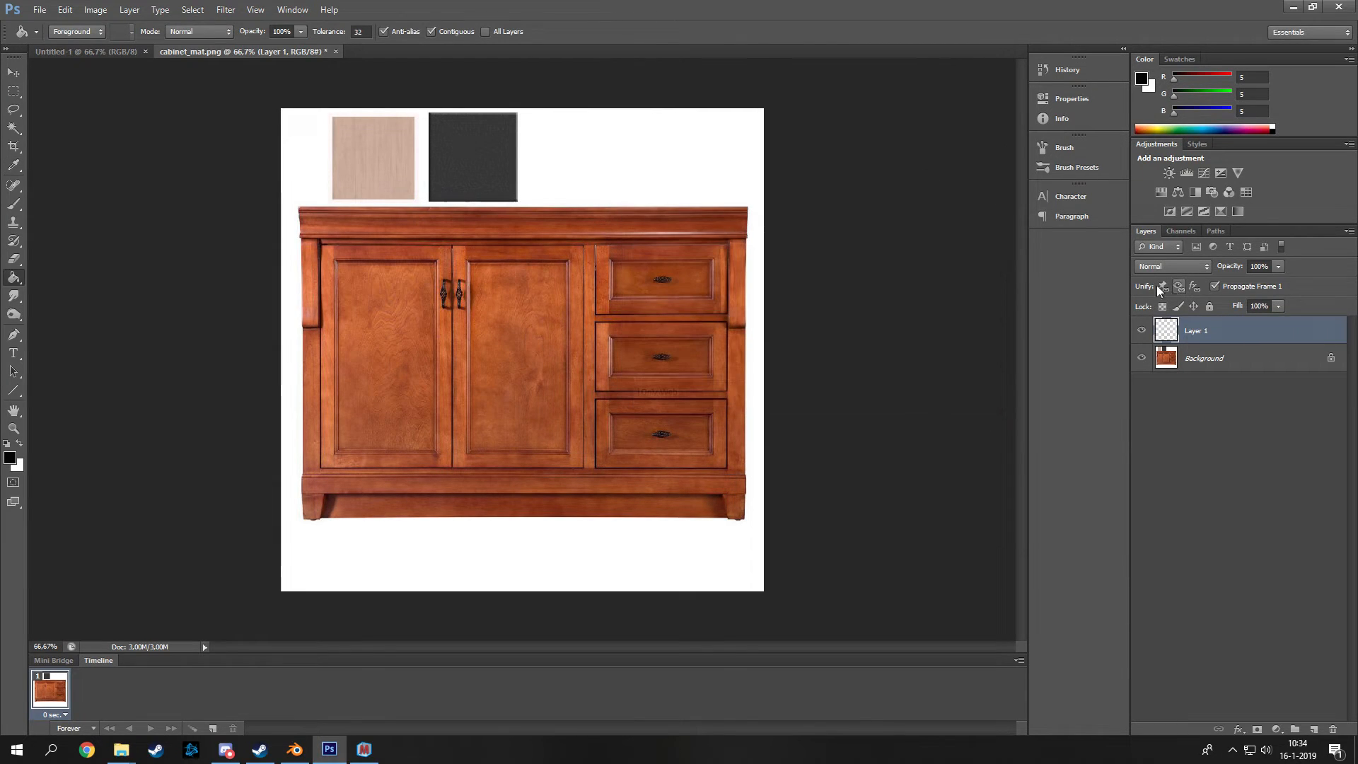
click(1313, 729)
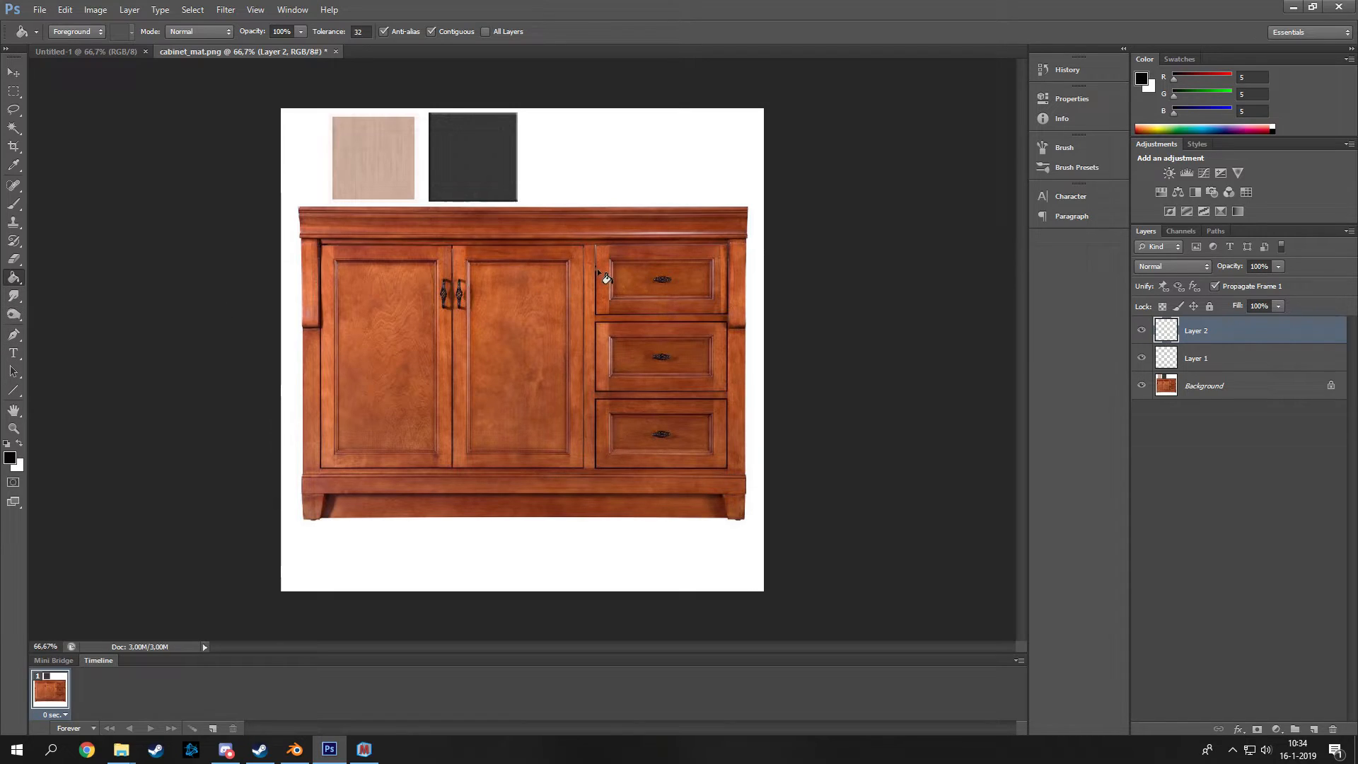
click(516, 281)
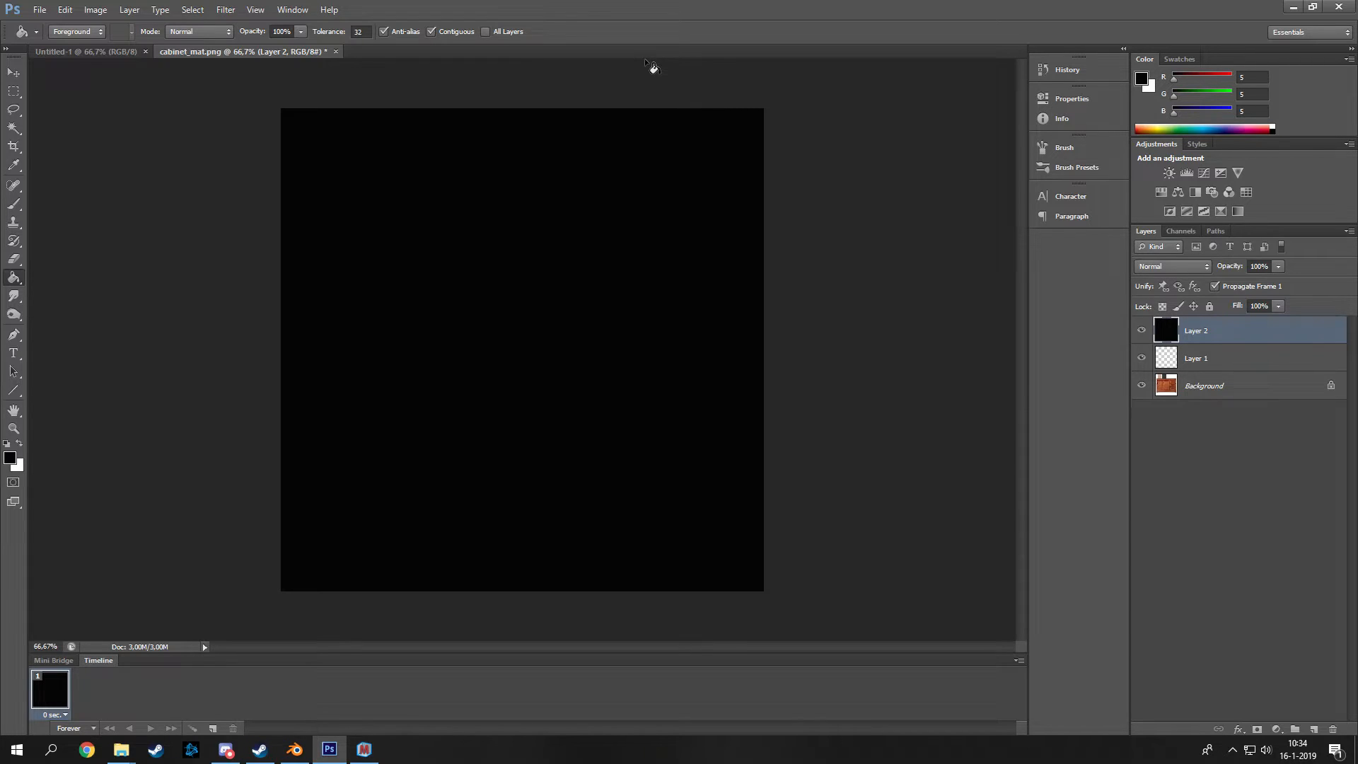
- Save a PNG copy of the black image as cabinet_mat_MT.png in the export folder
key(ctrl+shift+s)
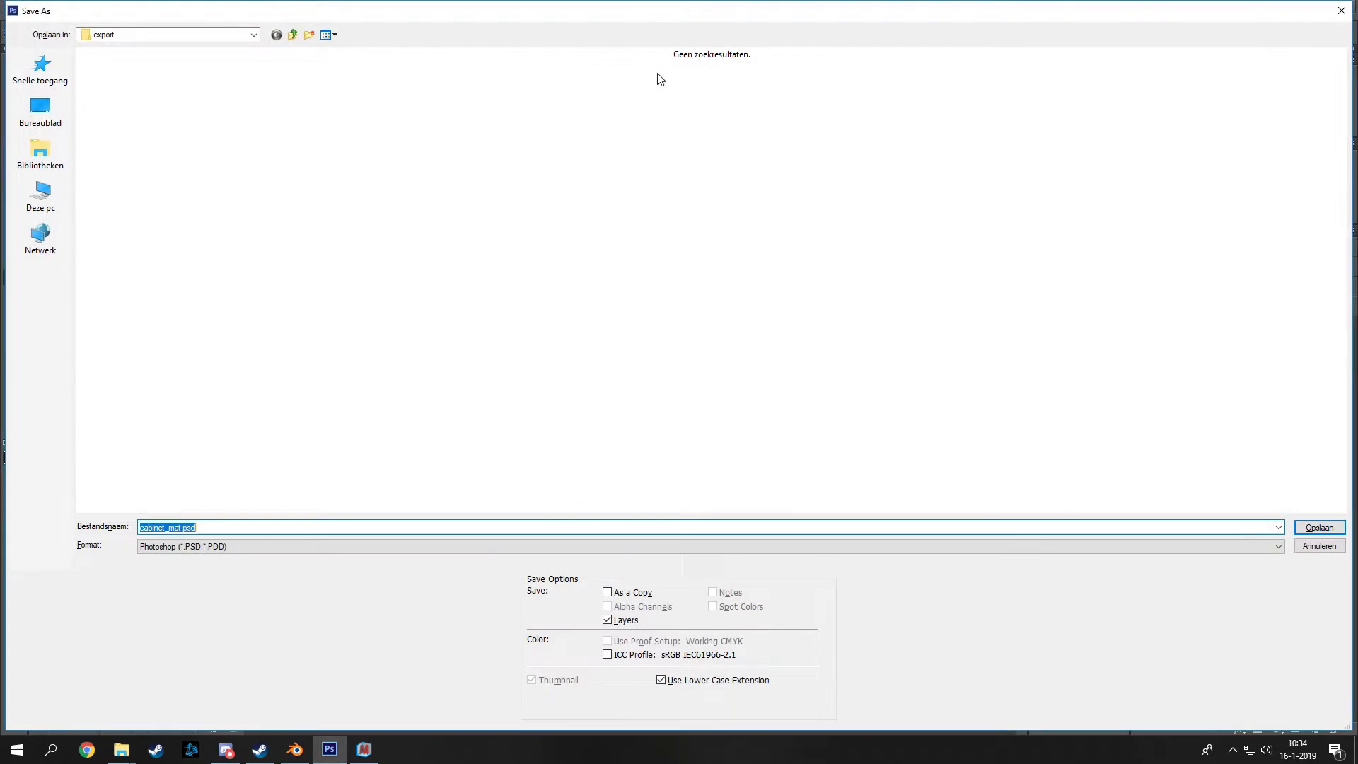
click(191, 546)
click(173, 705)
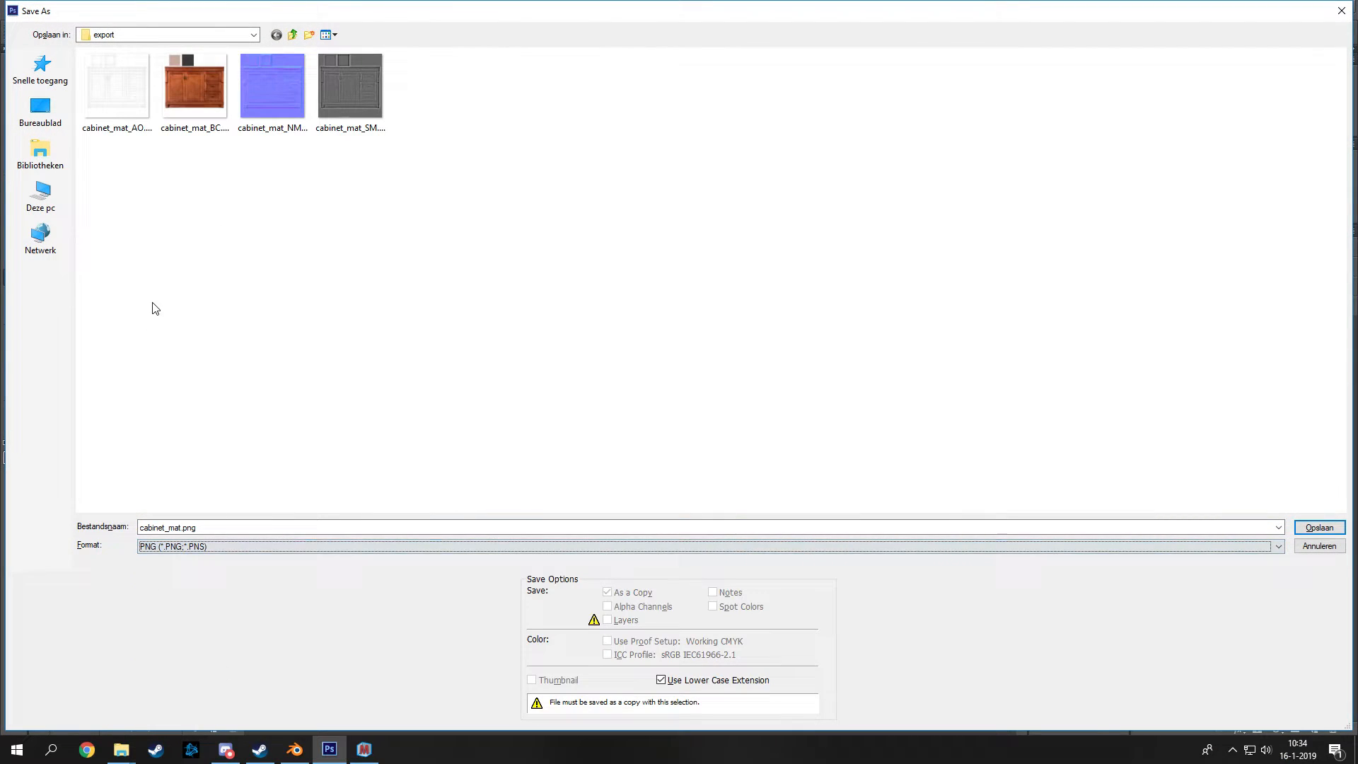
click(348, 97)
click(191, 527)
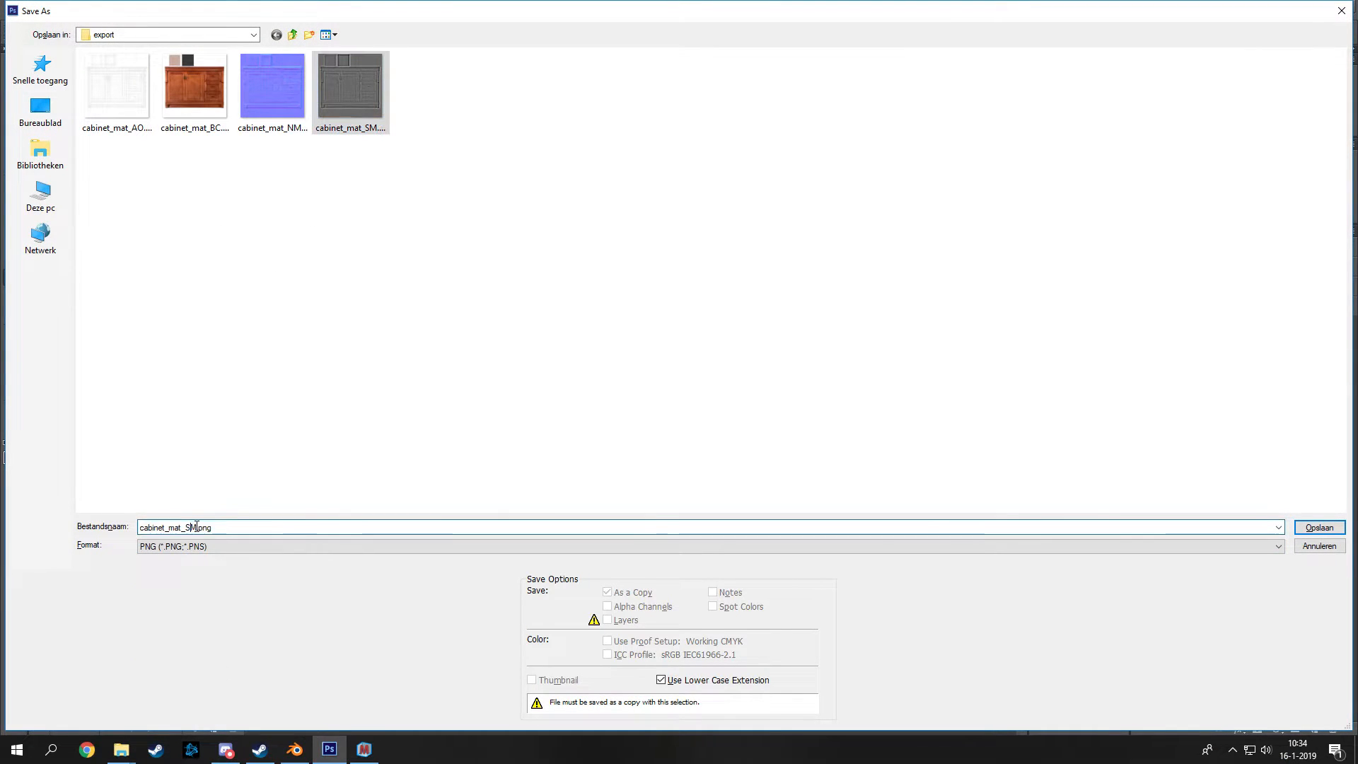
key(BackSpace)
text(MT)
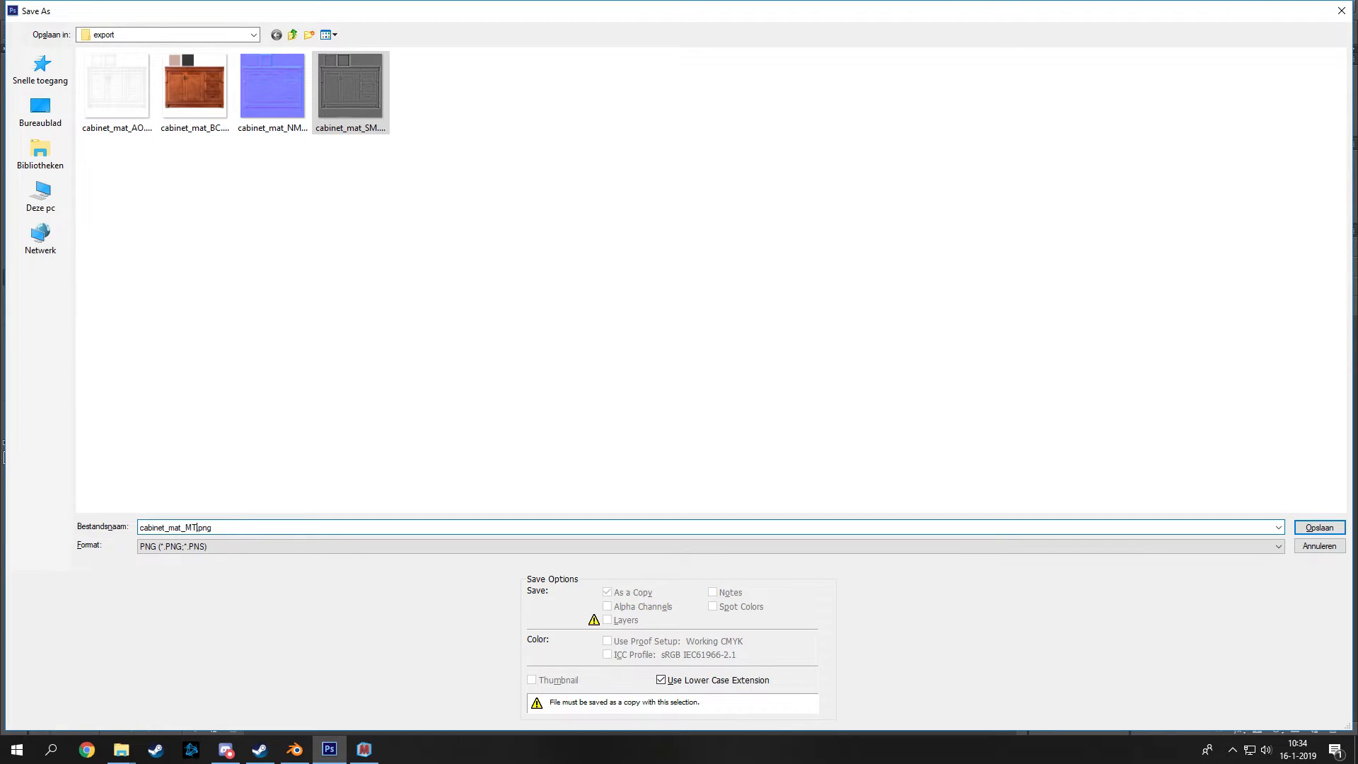
key(Return)
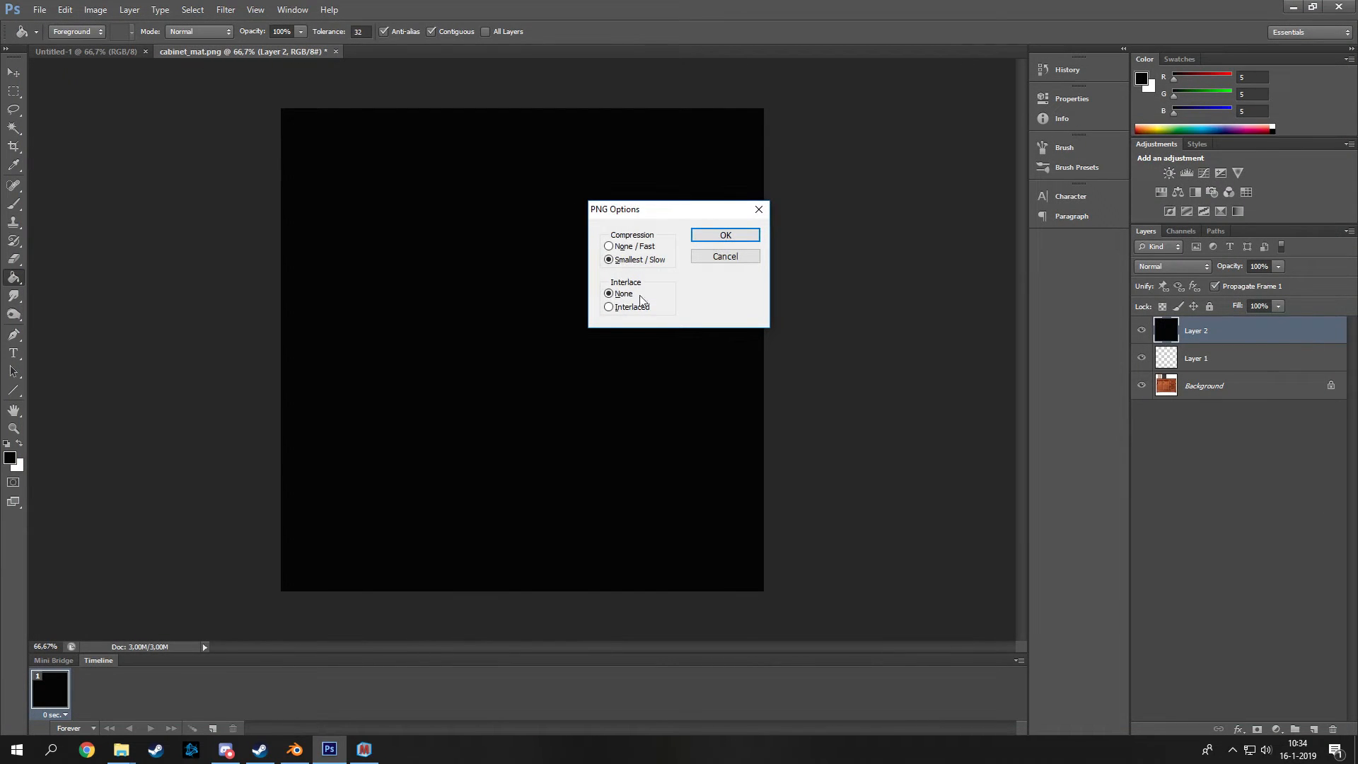
click(723, 235)
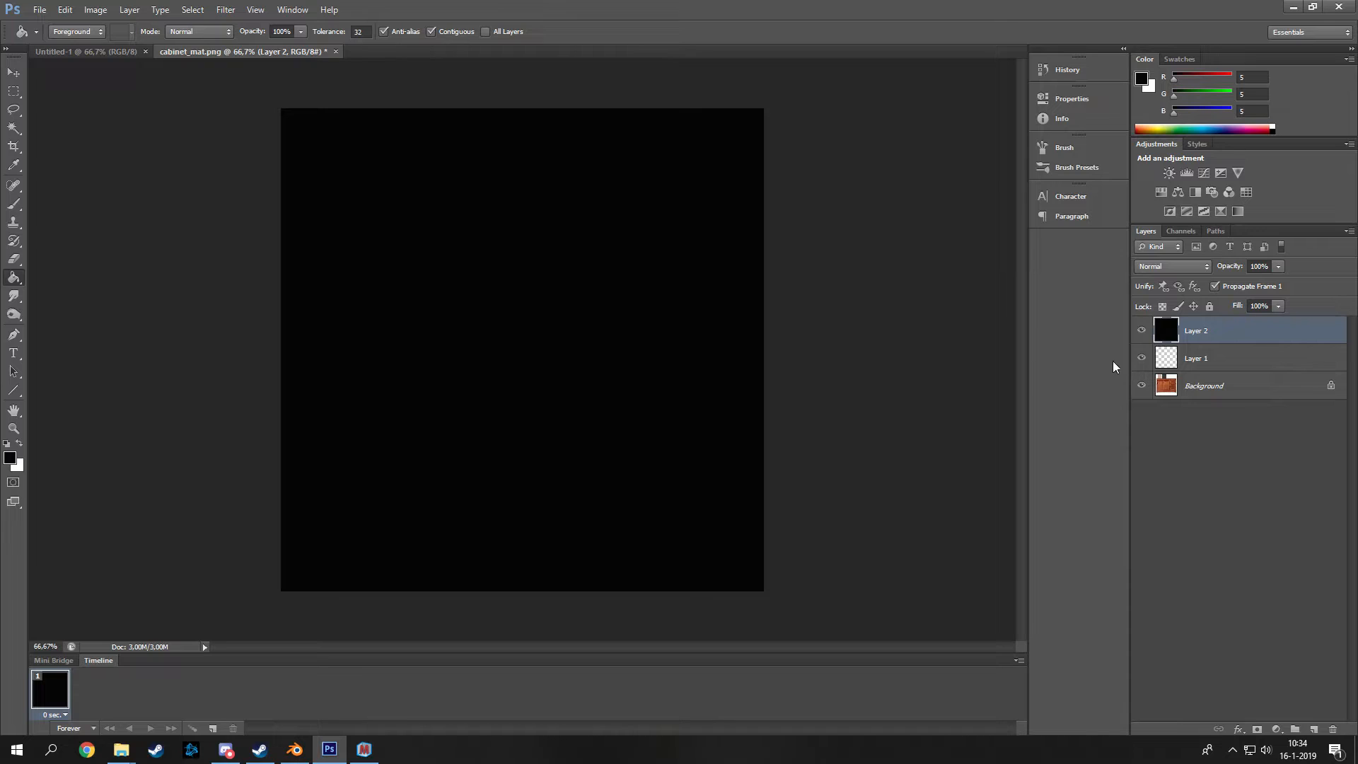
- Hide Layer 2 and Layer 1, and add a new empty layer directly above the Background
click(1146, 331)
click(1141, 359)
click(1209, 360)
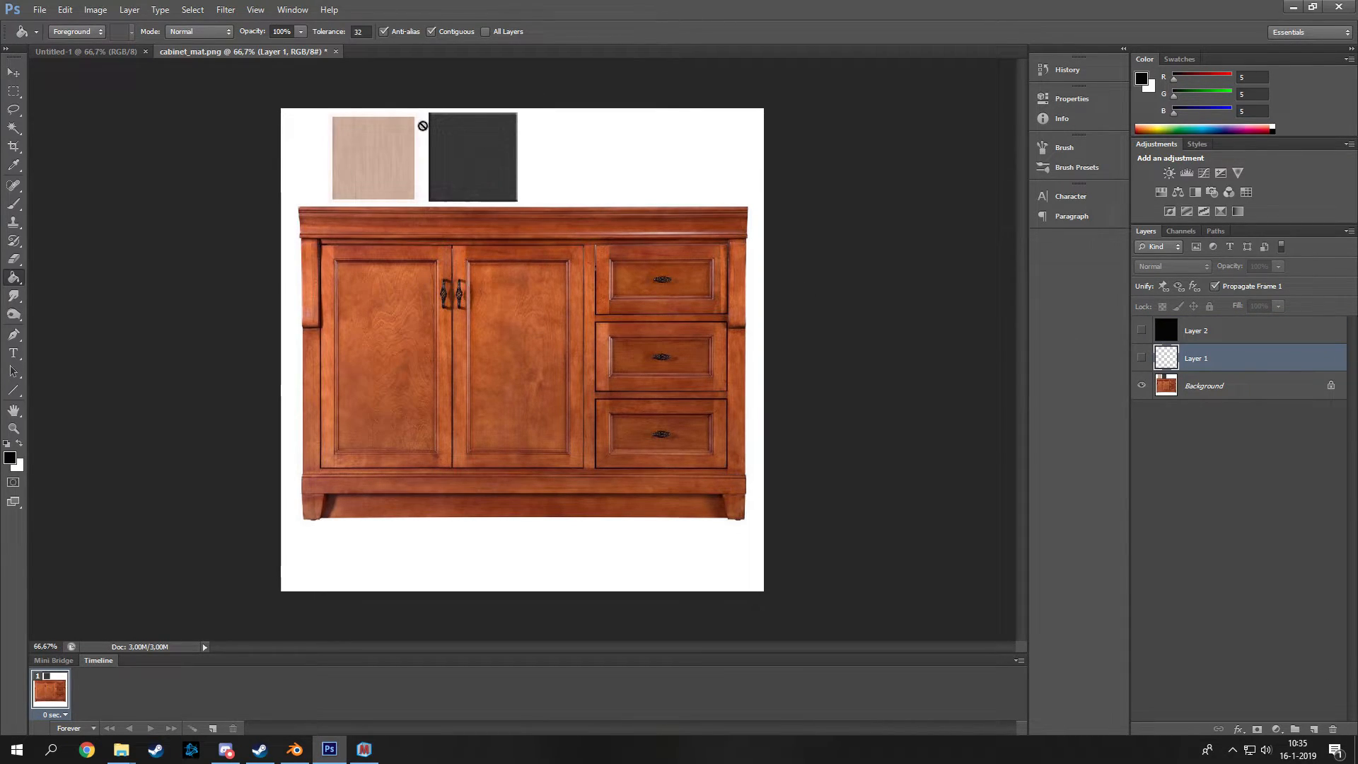
click(14, 72)
click(1211, 331)
click(1211, 358)
click(1211, 388)
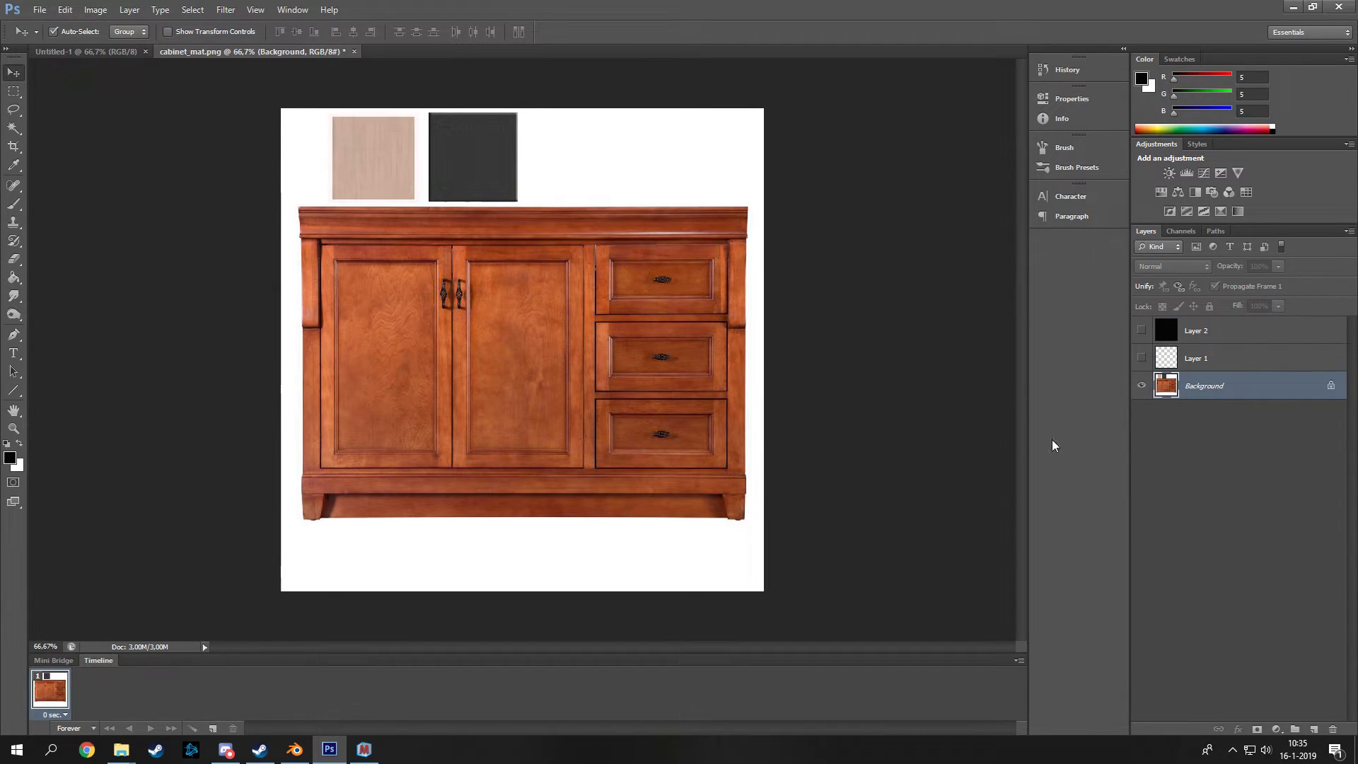
click(1313, 728)
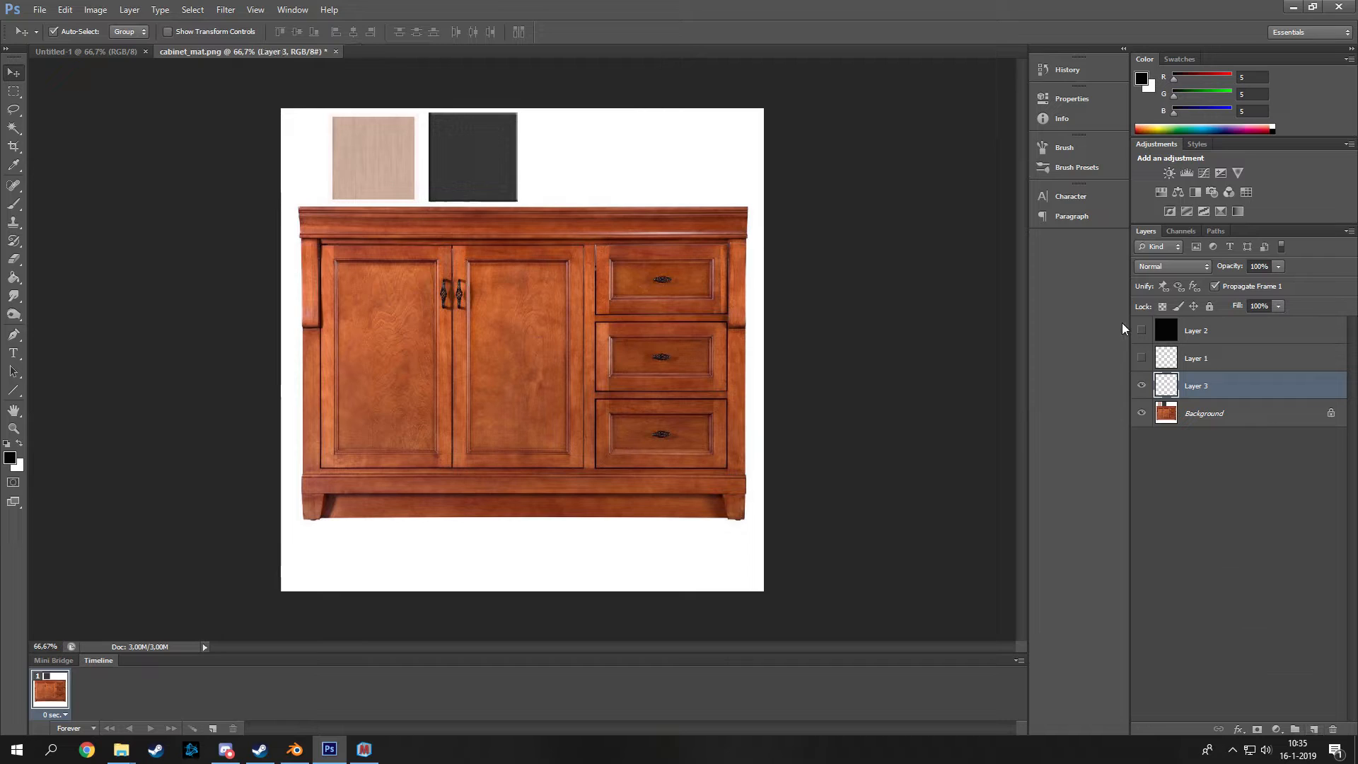
- Select the dark grey square swatch above the cabinet and fill that area with white on the new layer
click(16, 95)
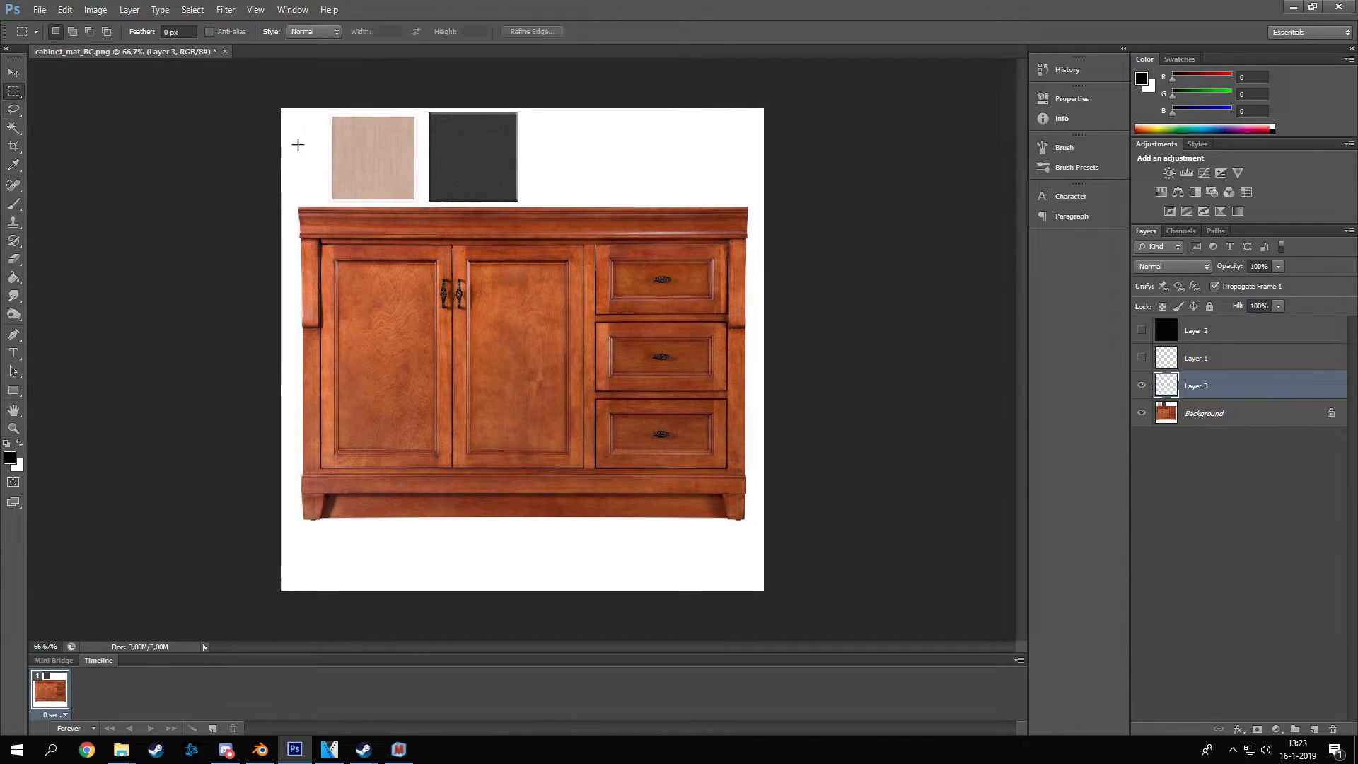
drag(428, 111, 518, 201)
click(13, 277)
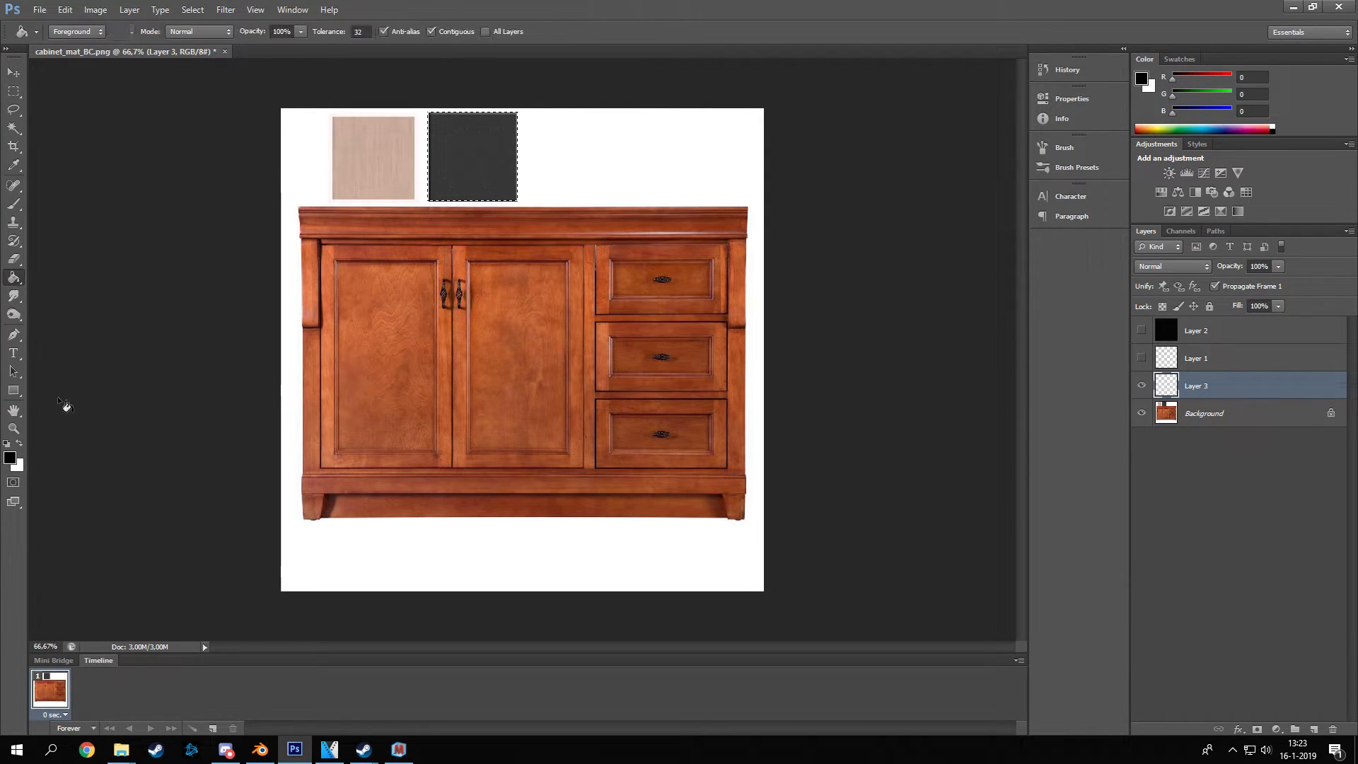
key(x)
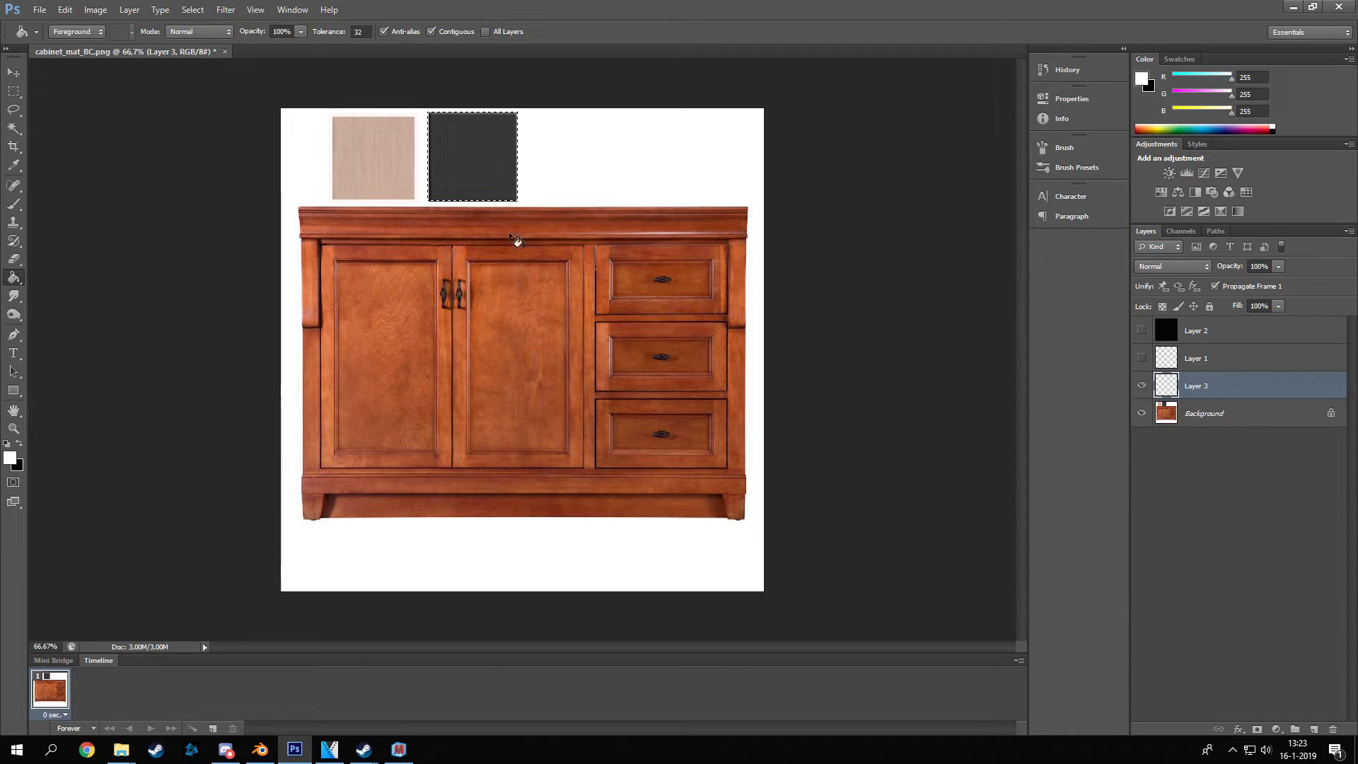
click(468, 156)
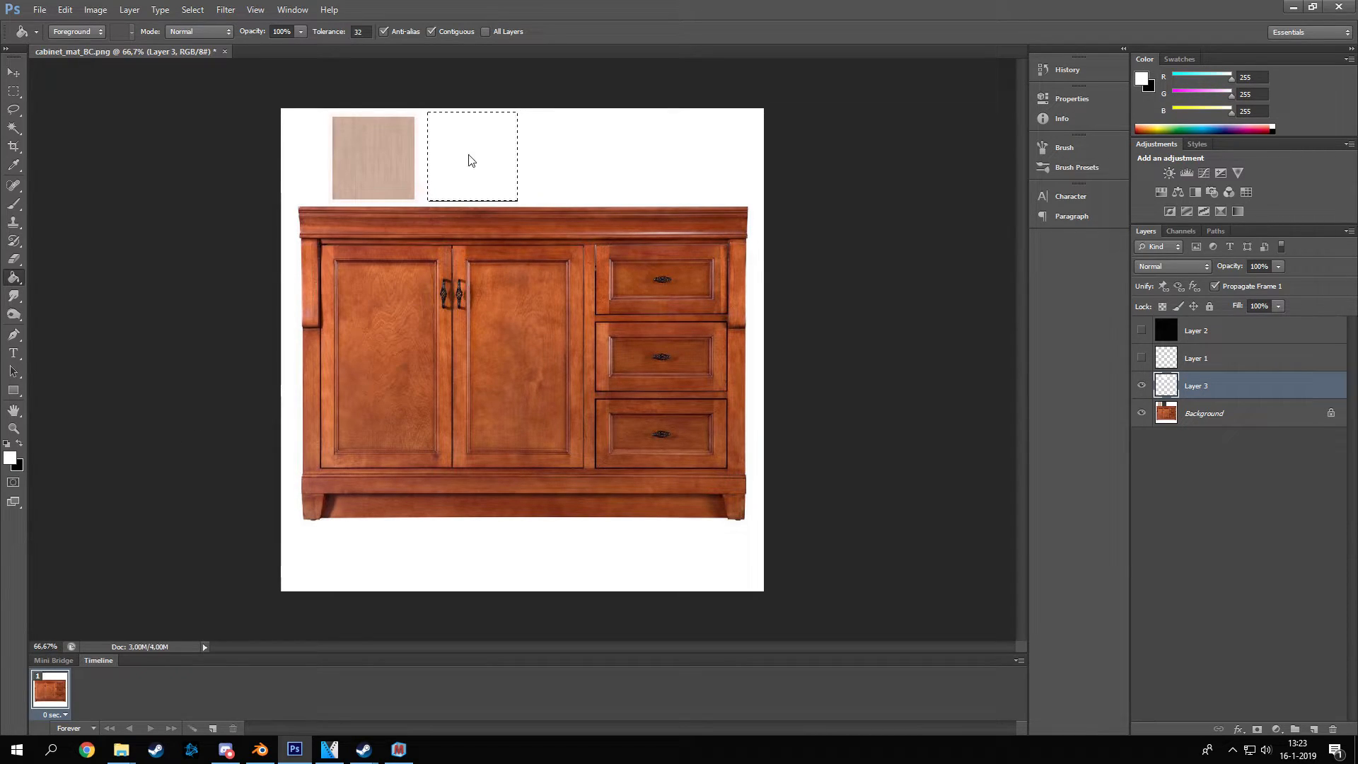
click(10, 457)
click(964, 196)
- Invert the selection, fill everything around the white square with black, and deselect
key(ctrl+shift+i)
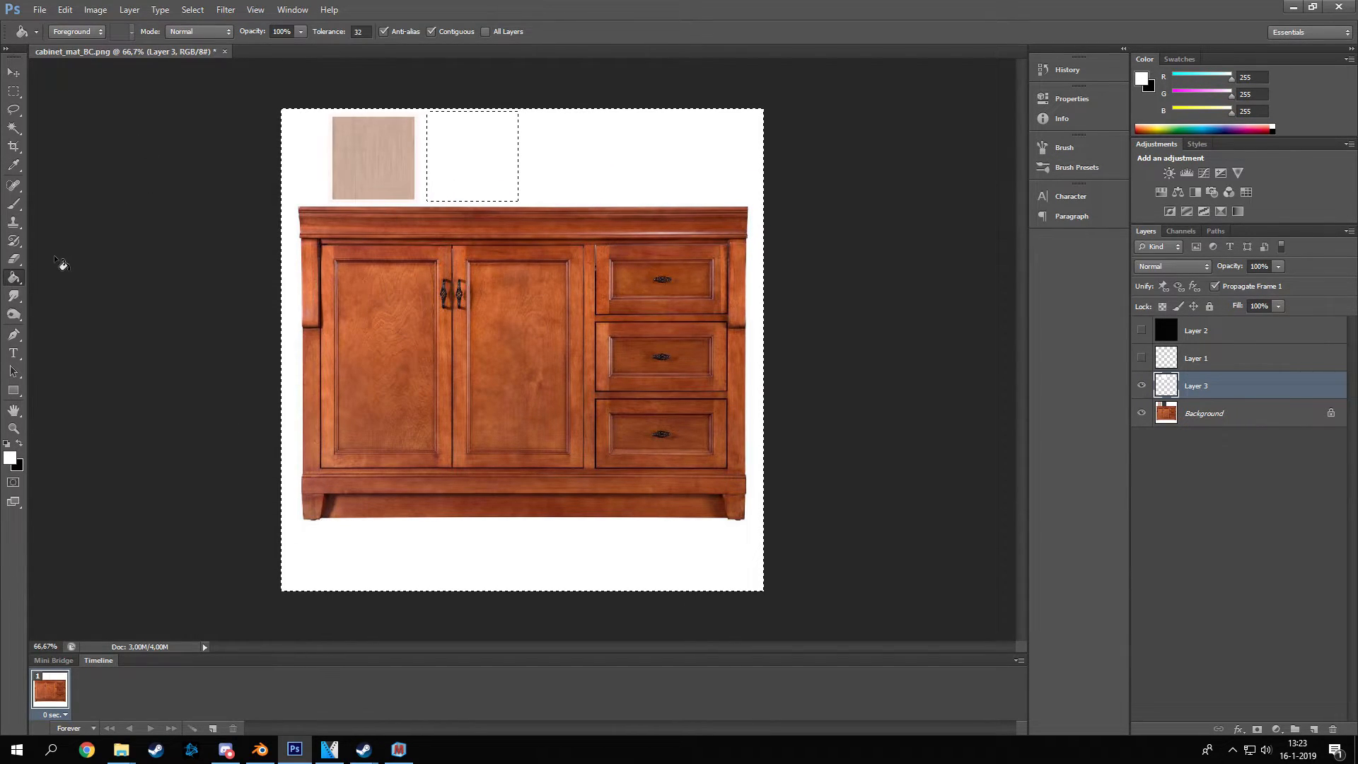
click(20, 443)
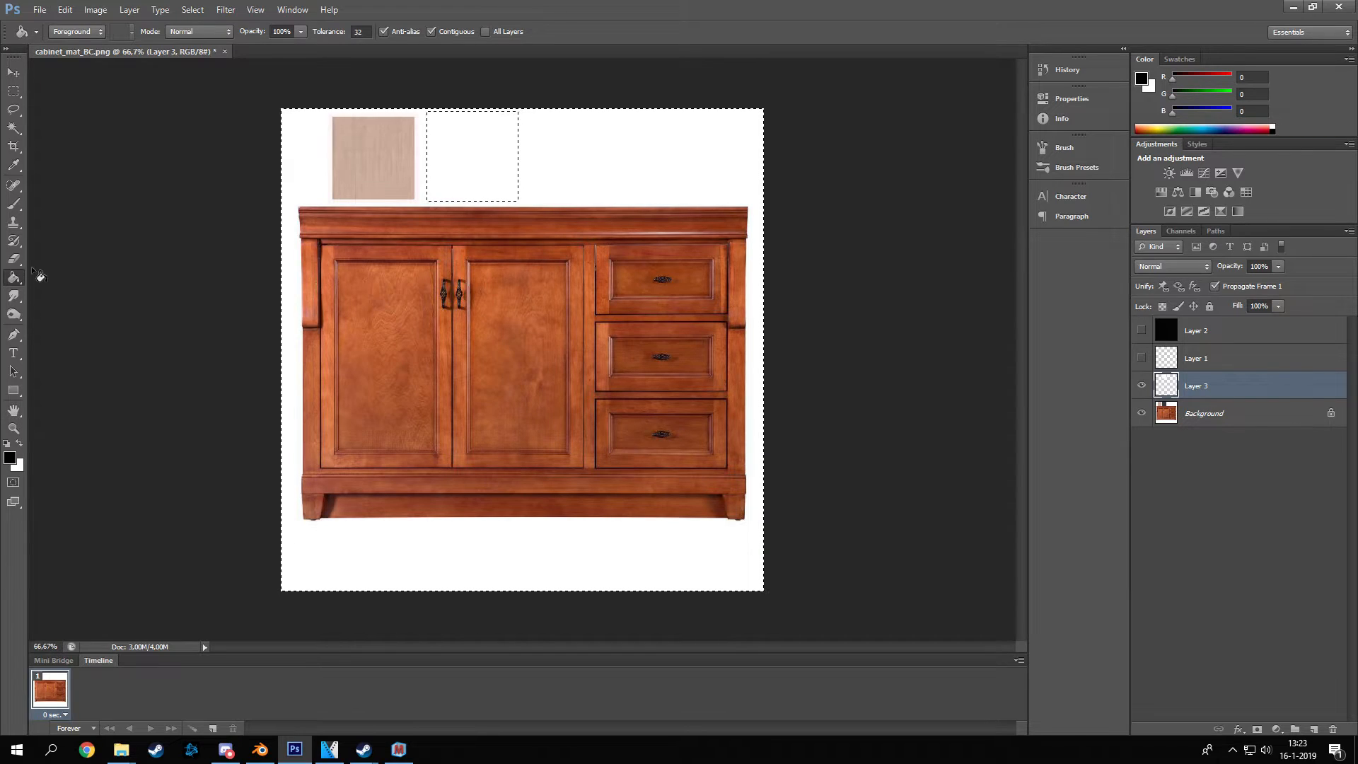
click(444, 343)
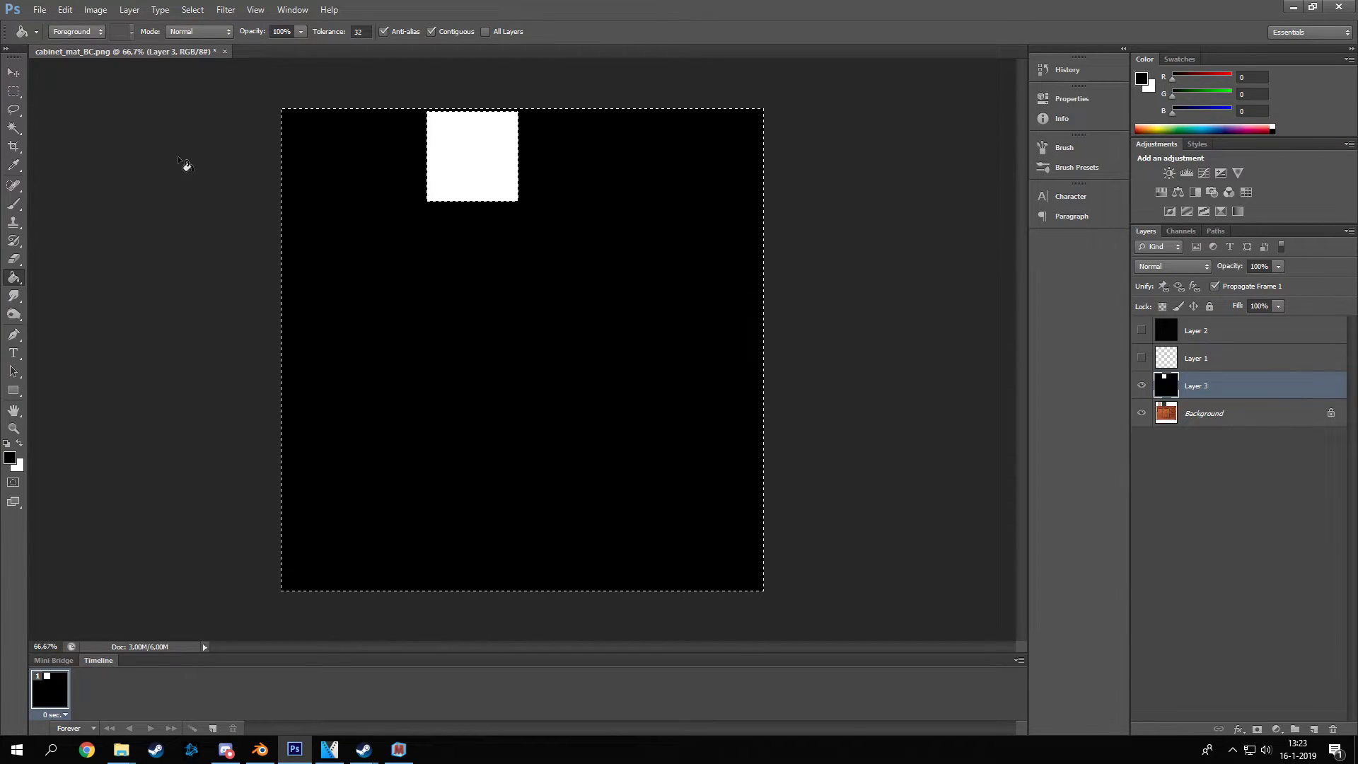
click(14, 92)
right_click(538, 266)
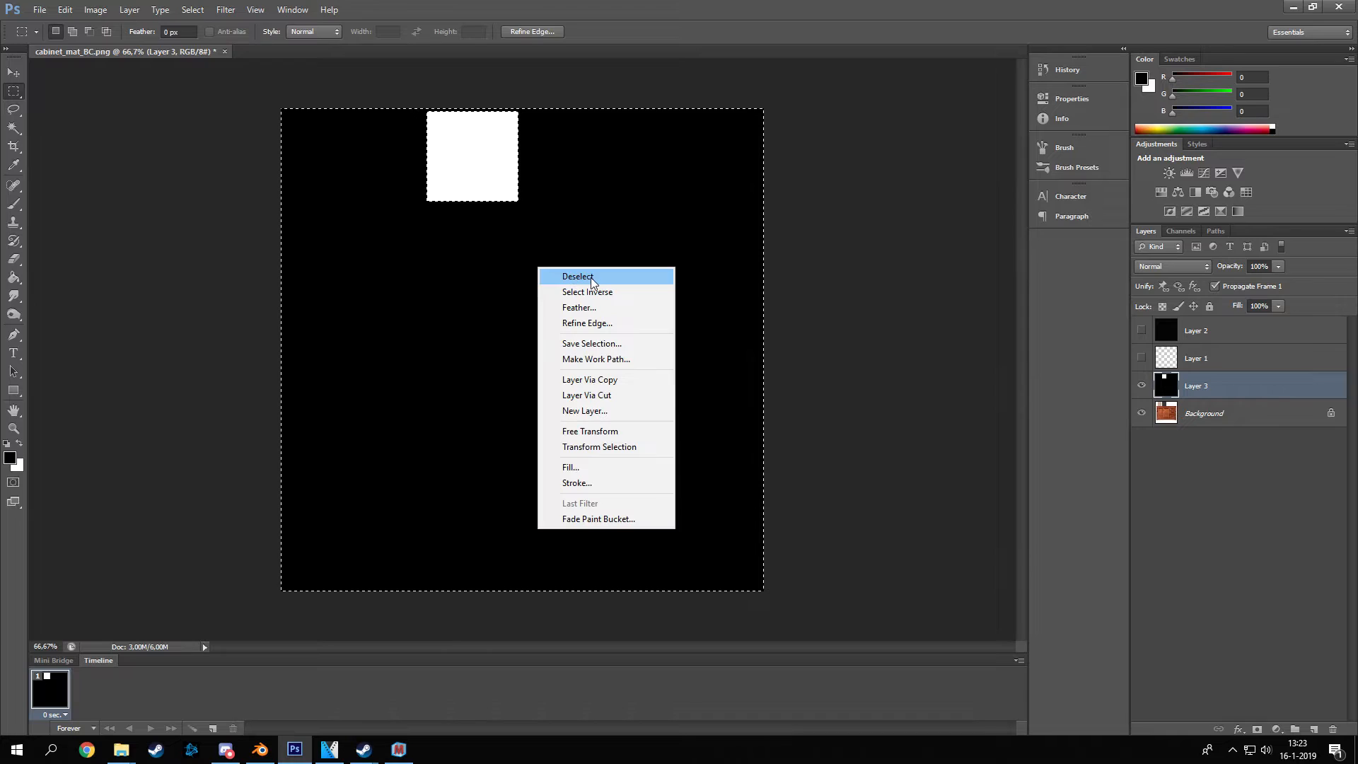
click(593, 277)
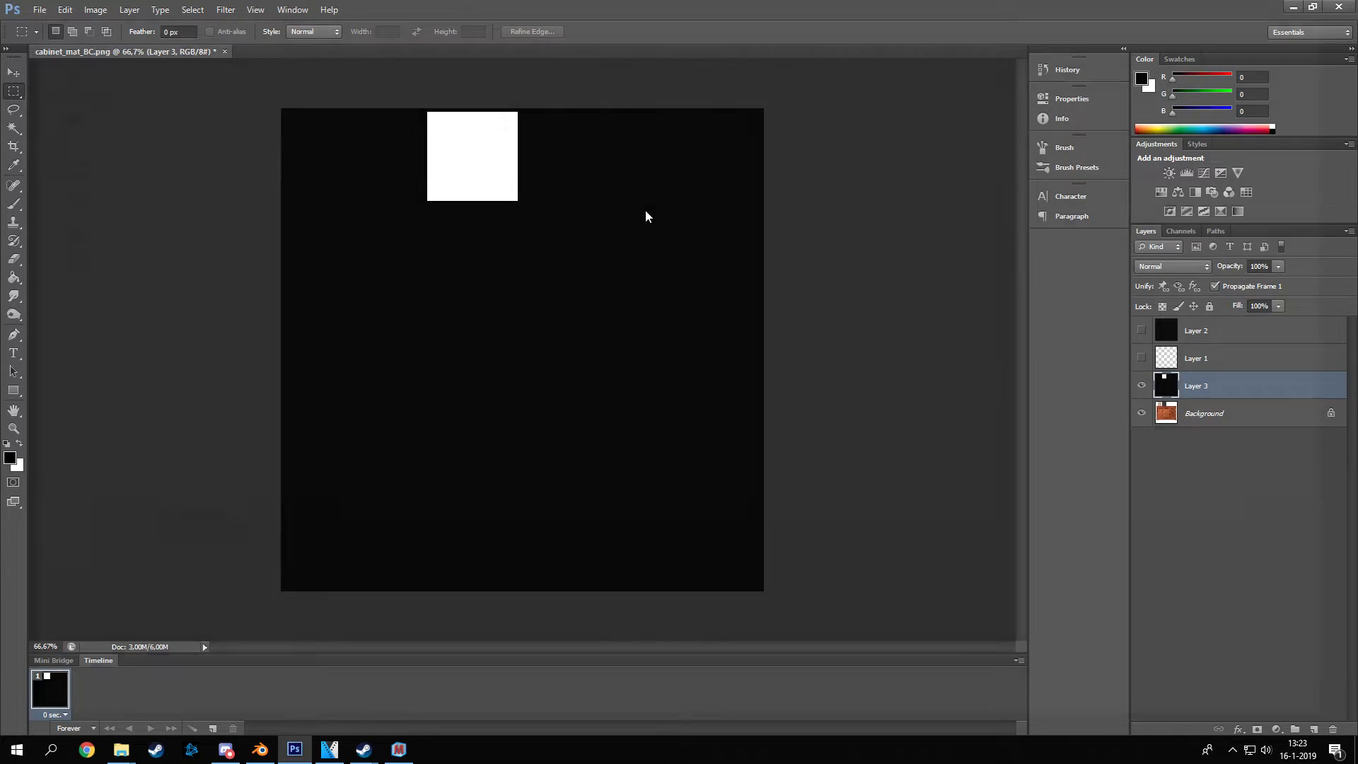
- Save a PNG copy of the black-and-white mask as cabinet_mat_F2.png in the export folder
key(ctrl+shift+s)
click(212, 546)
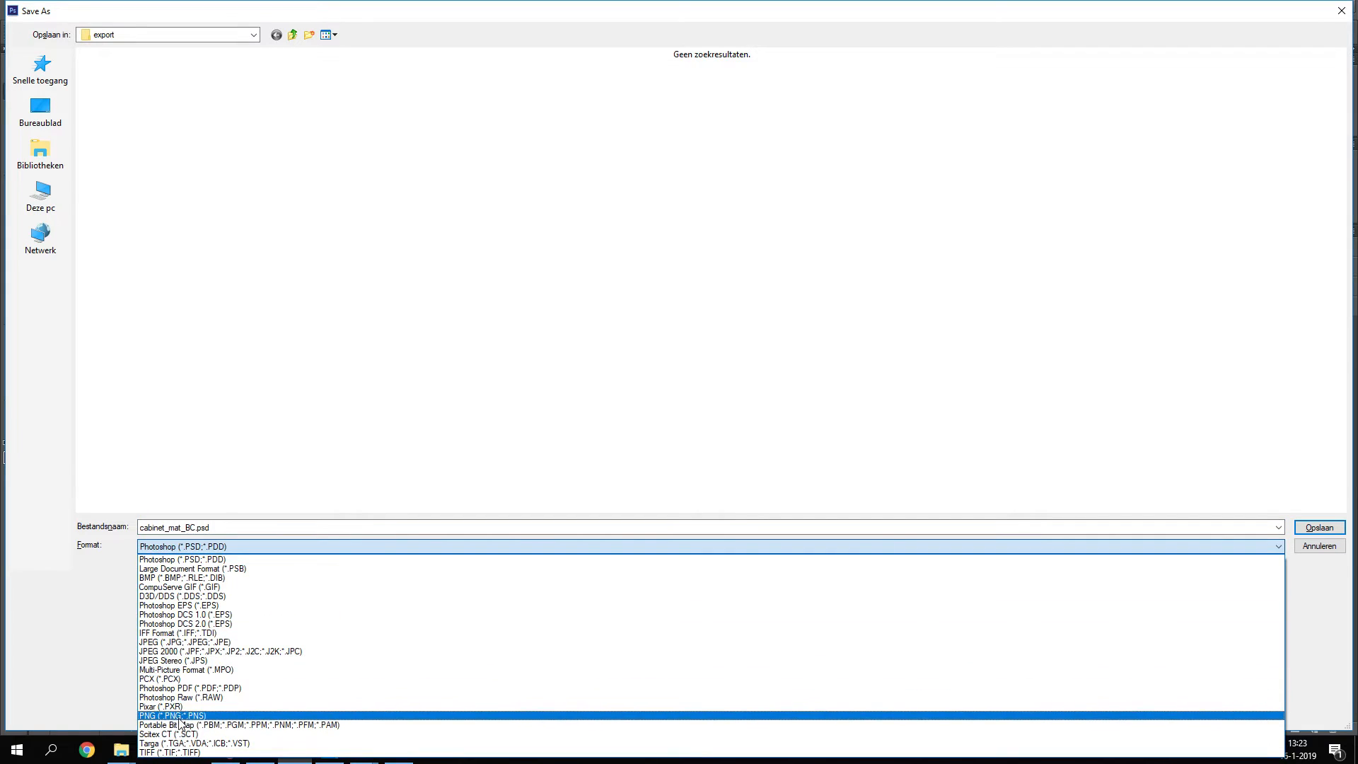
click(200, 715)
click(213, 528)
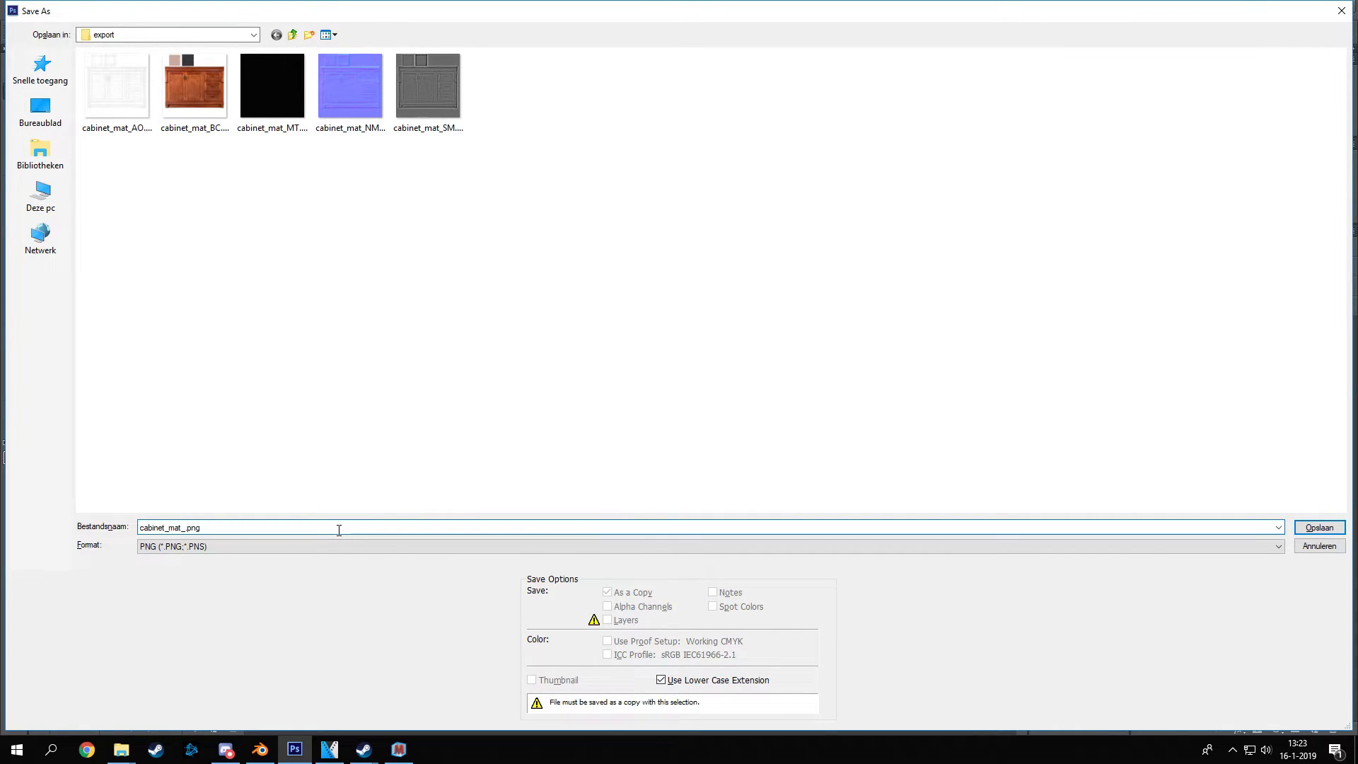
text(F2)
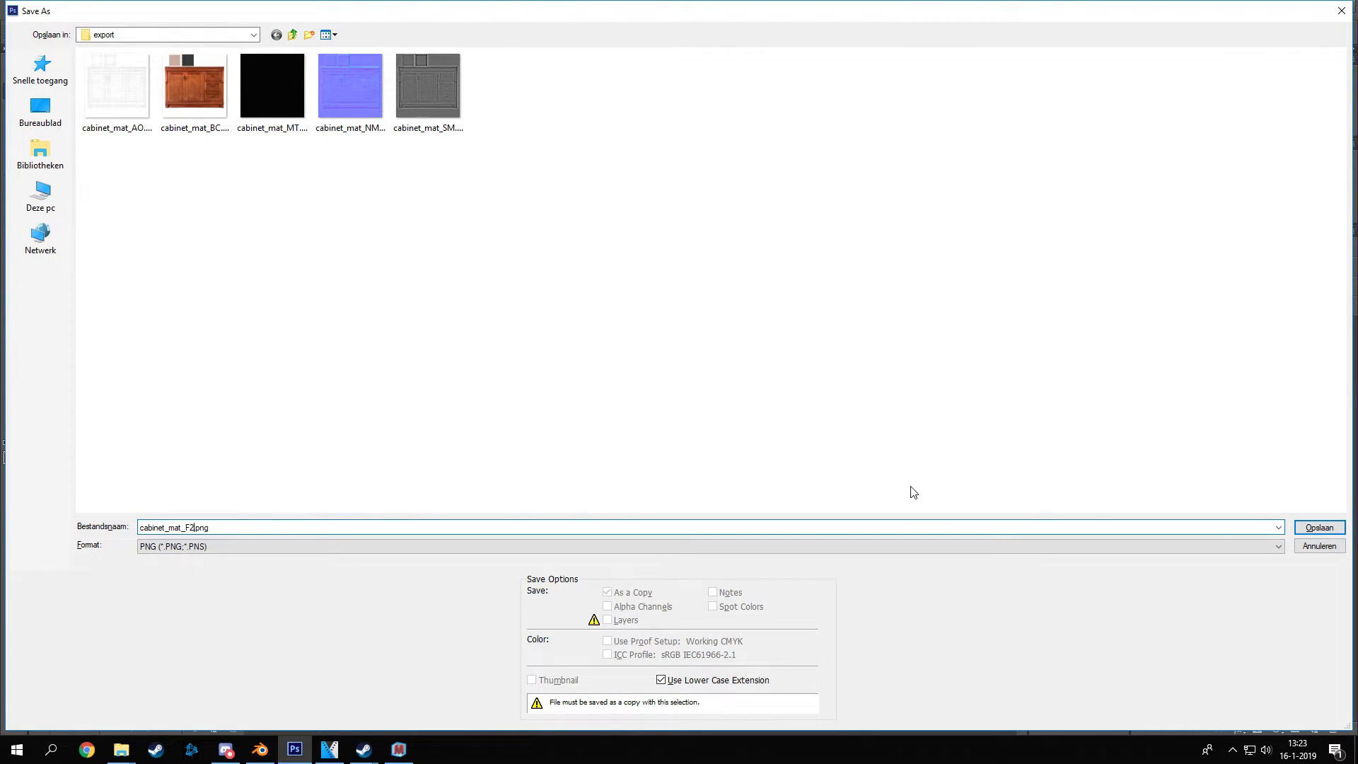
click(1307, 532)
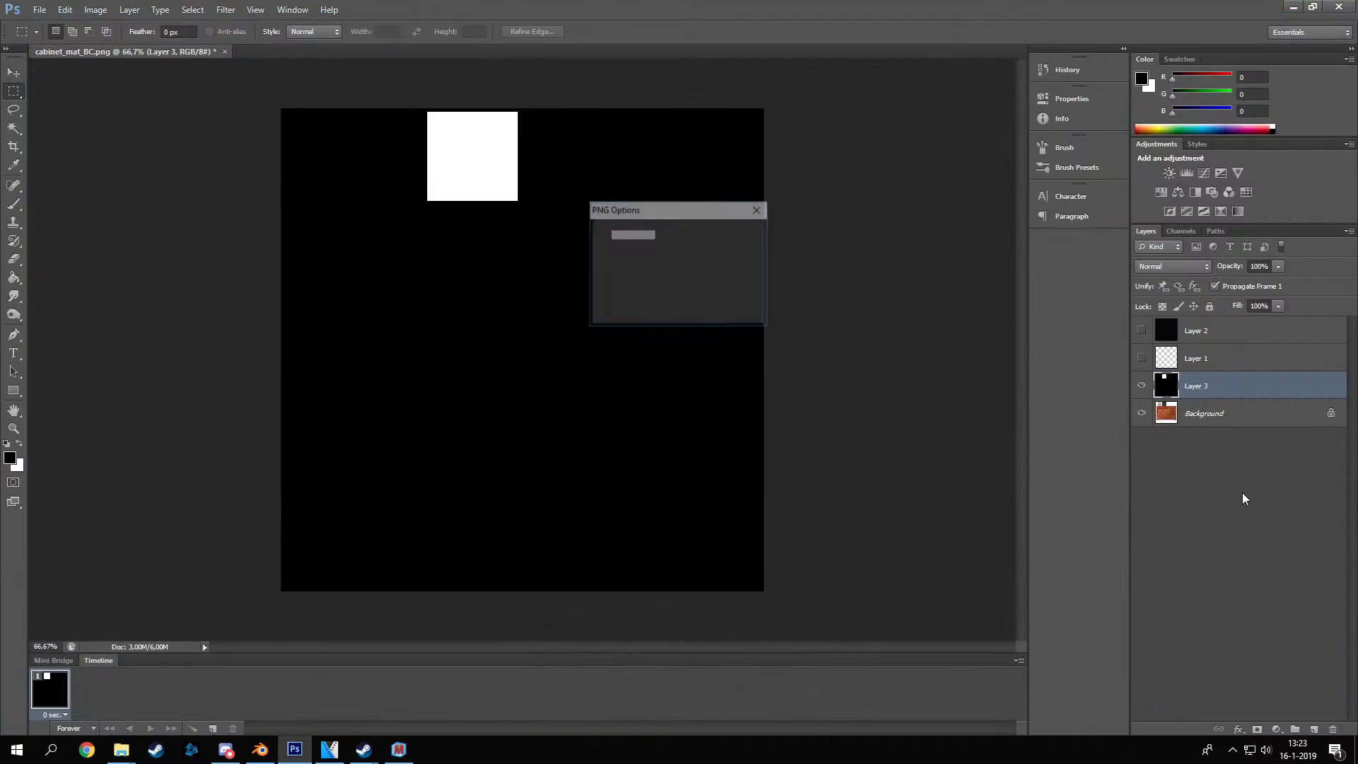
click(746, 236)
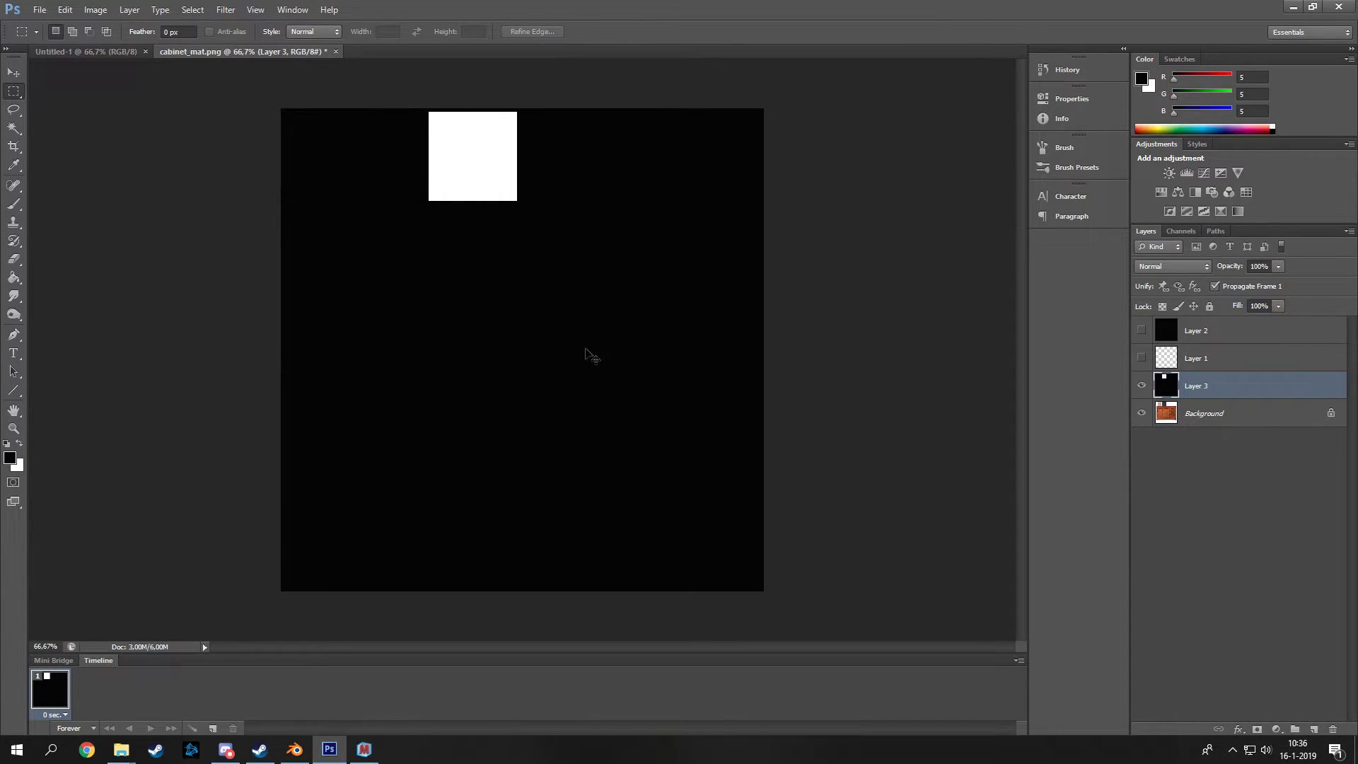
- Invert the colours of the mask on Layer 3
key(ctrl+i)
click(1230, 413)
click(1209, 386)
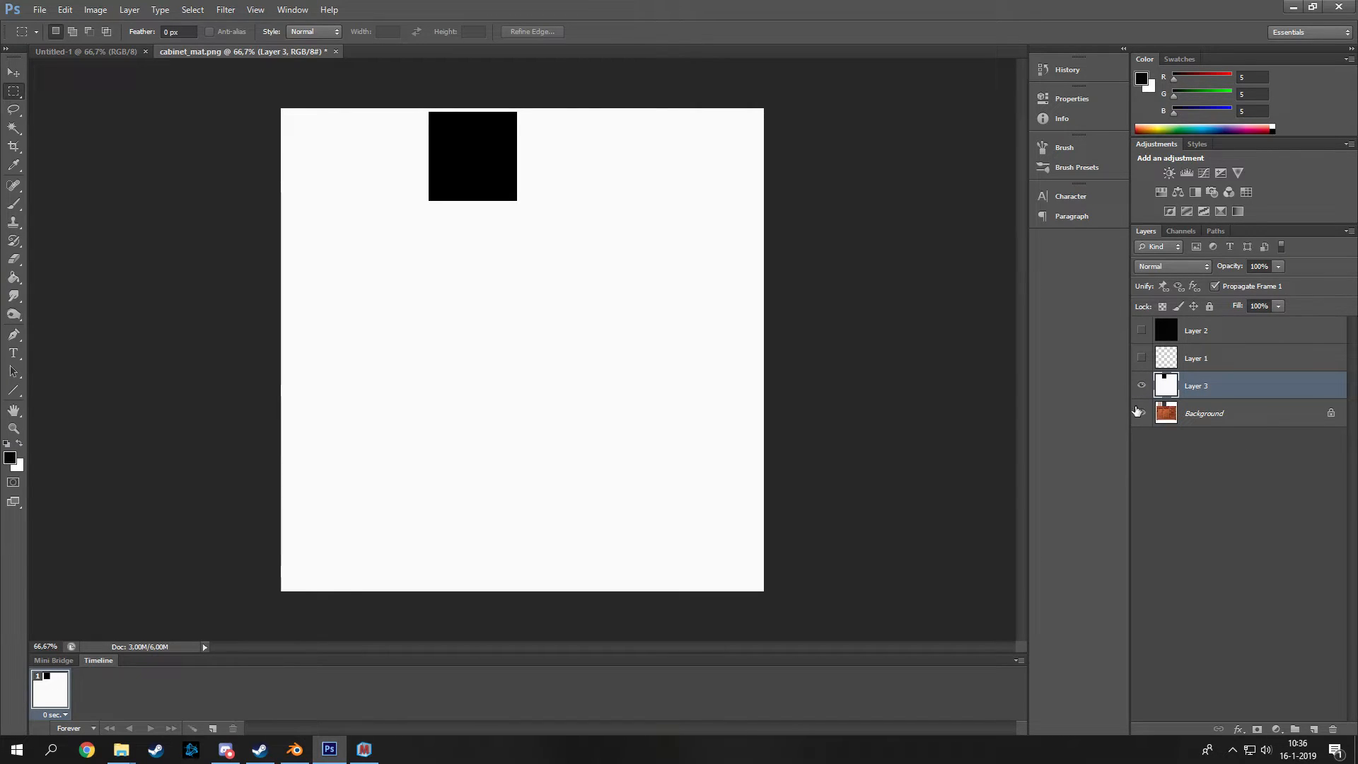
- Select the light wood swatch area above the cabinet and fill it with black on Layer 3
click(1140, 387)
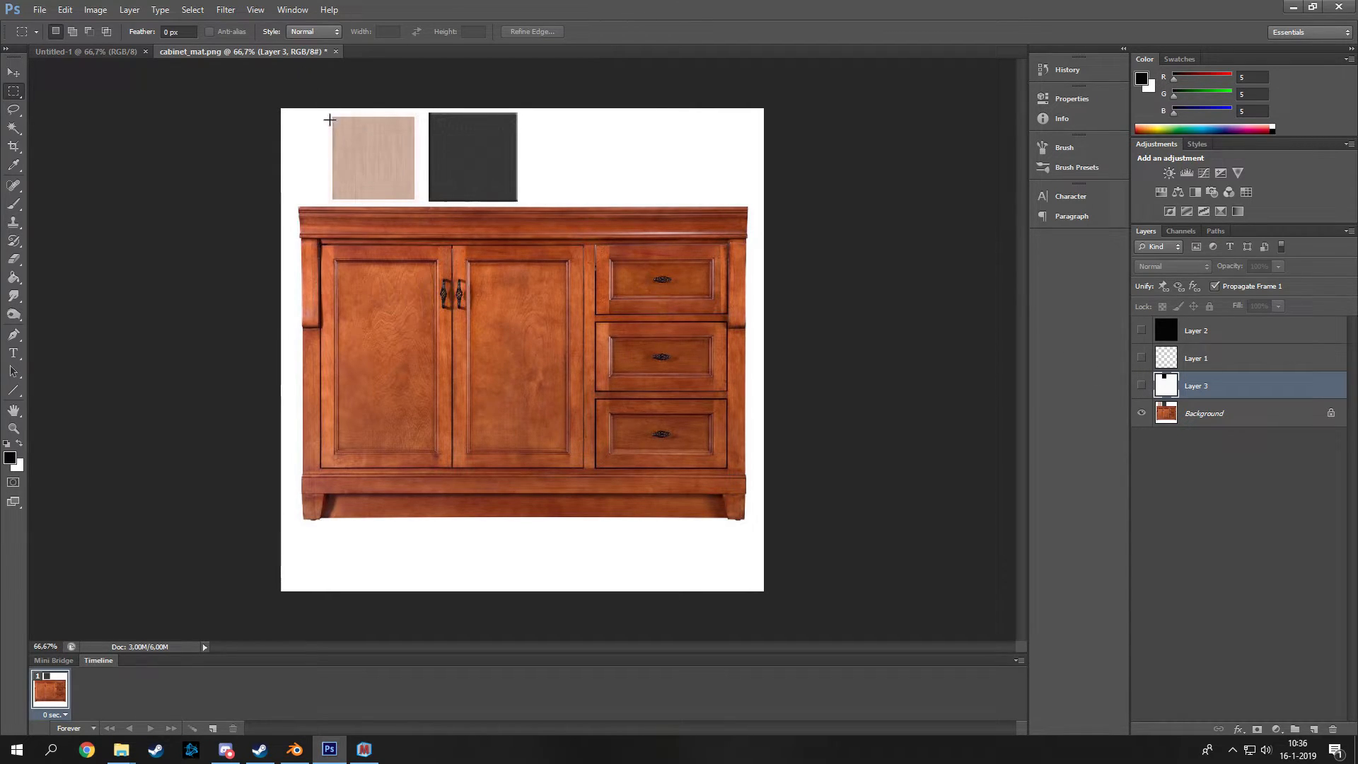
drag(331, 115, 415, 199)
click(1141, 385)
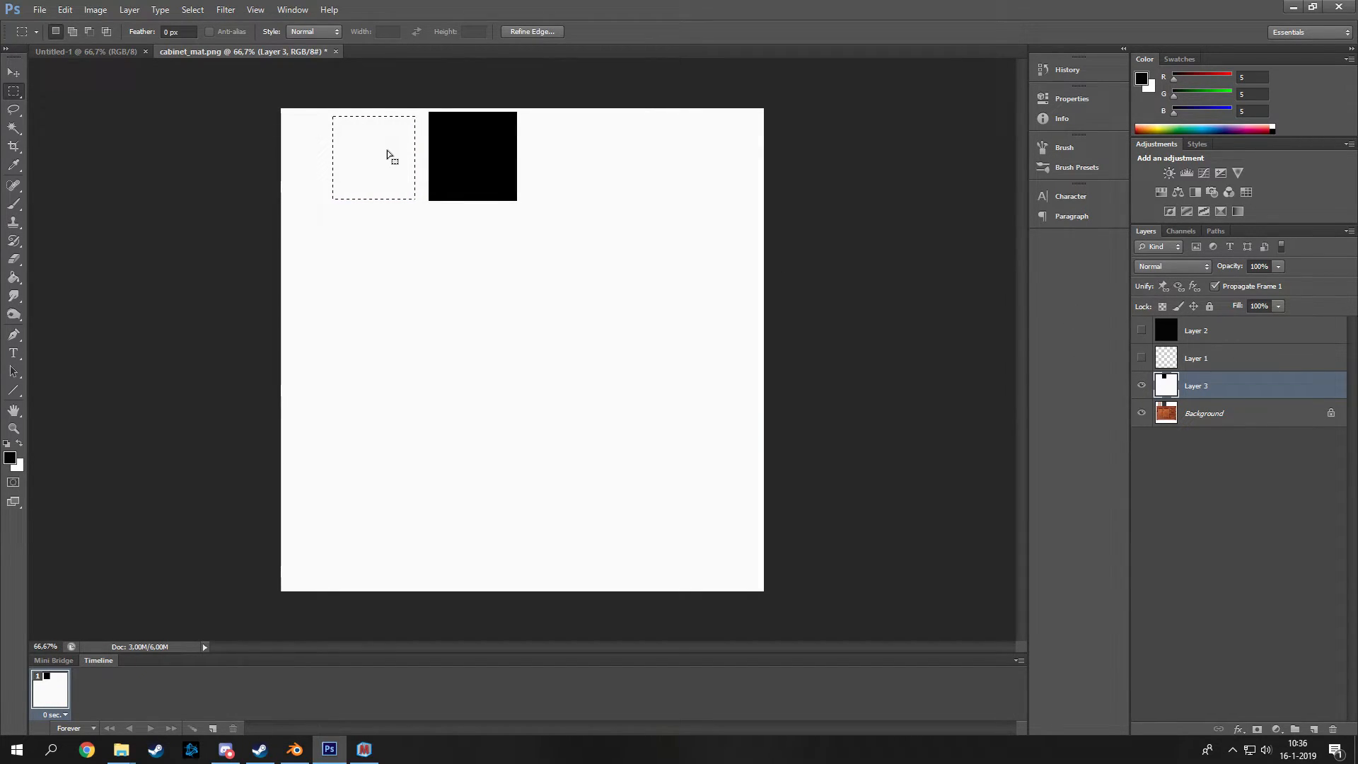
key(Delete)
right_click(403, 157)
click(435, 168)
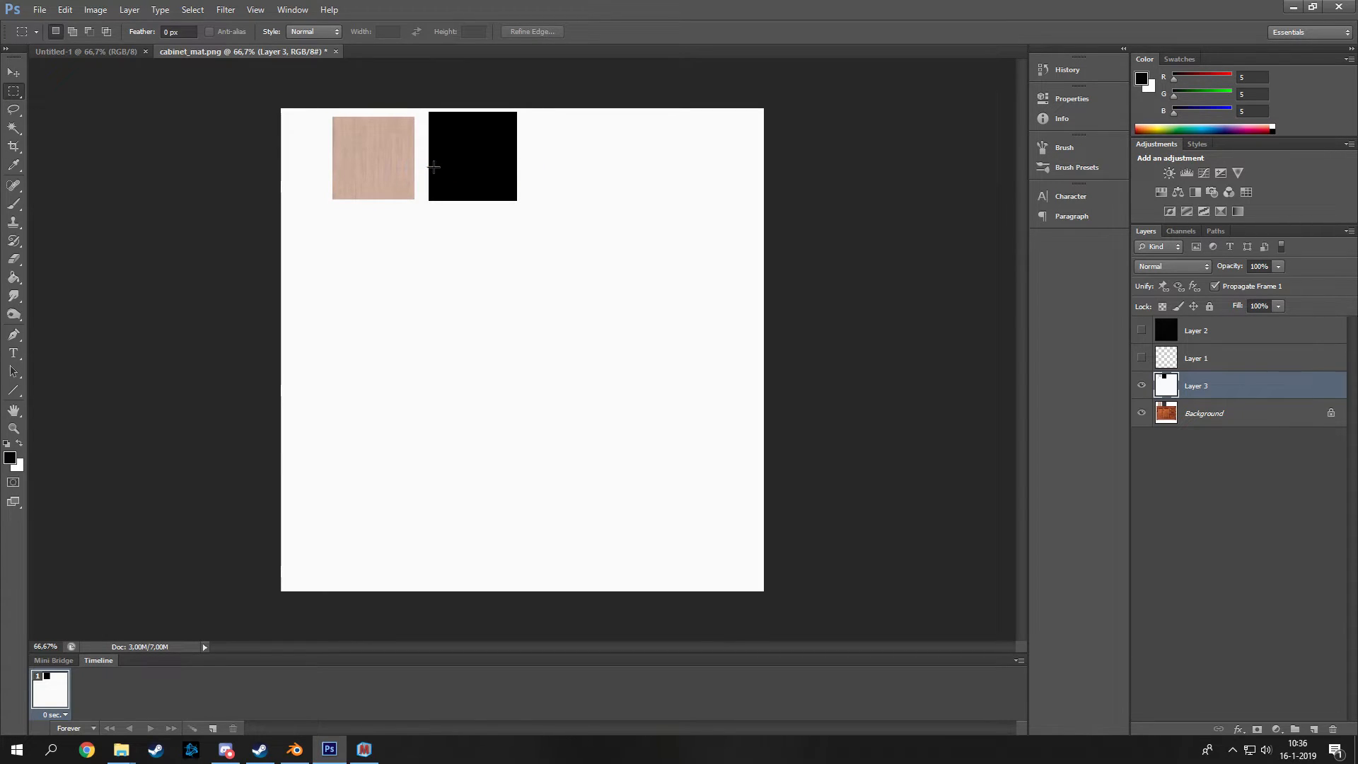
click(13, 278)
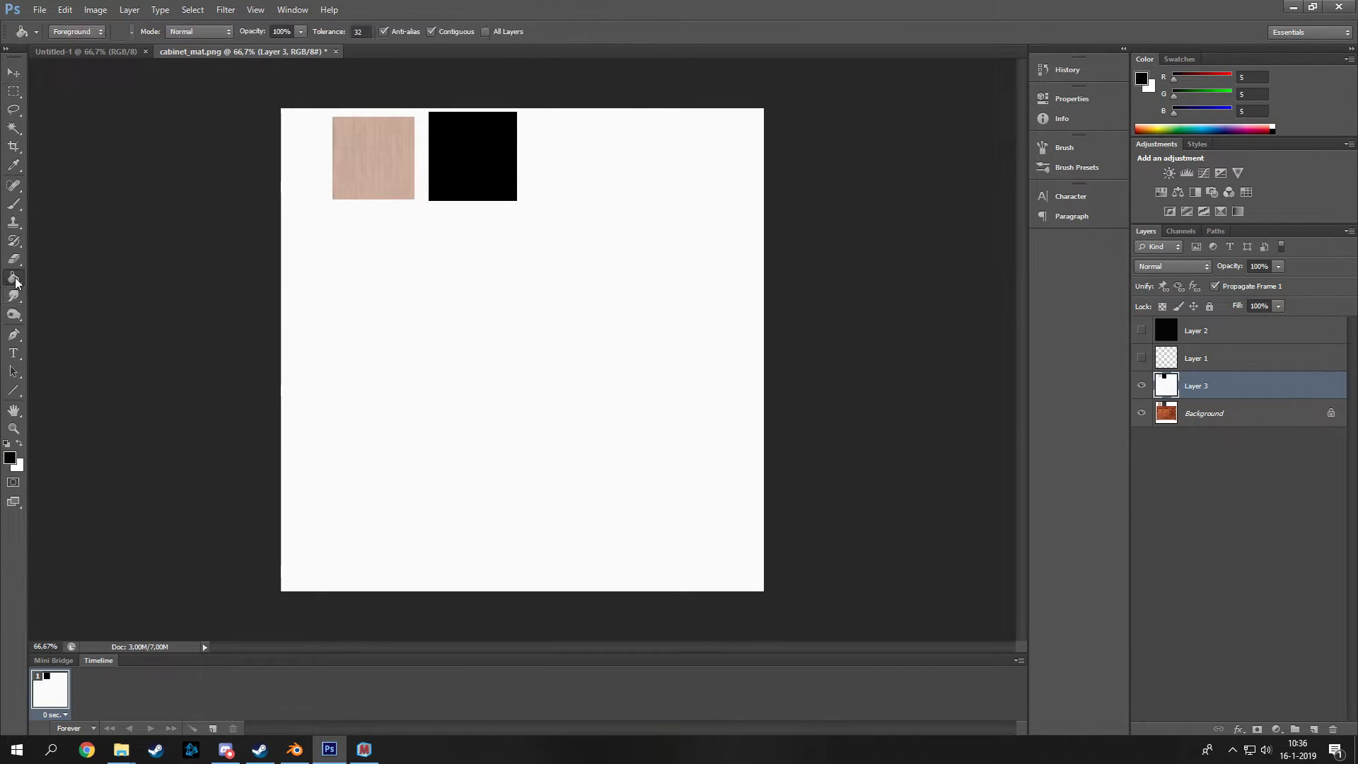
click(380, 160)
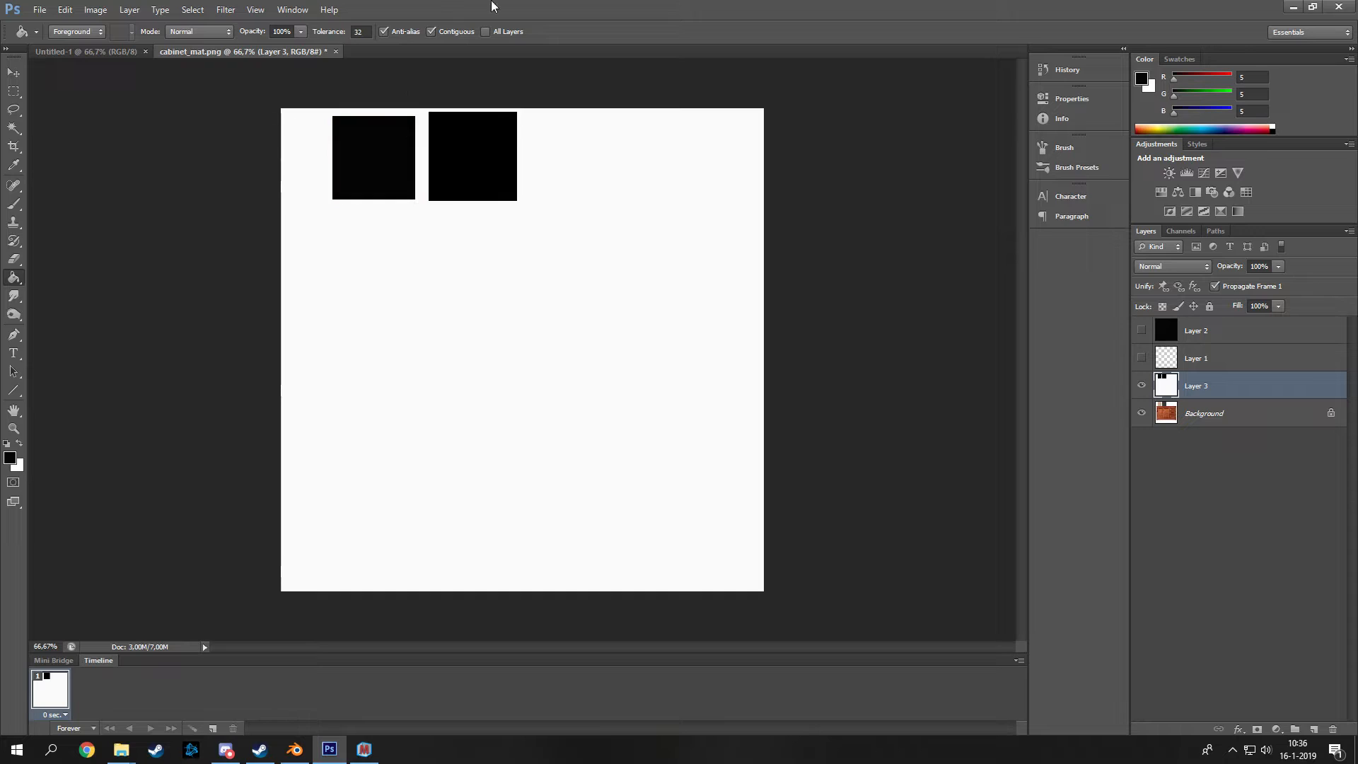
- Save a PNG copy of the mask with both black squares as cabinet_mat_F1.png in the export folder
key(z)
alt+click(534, 195)
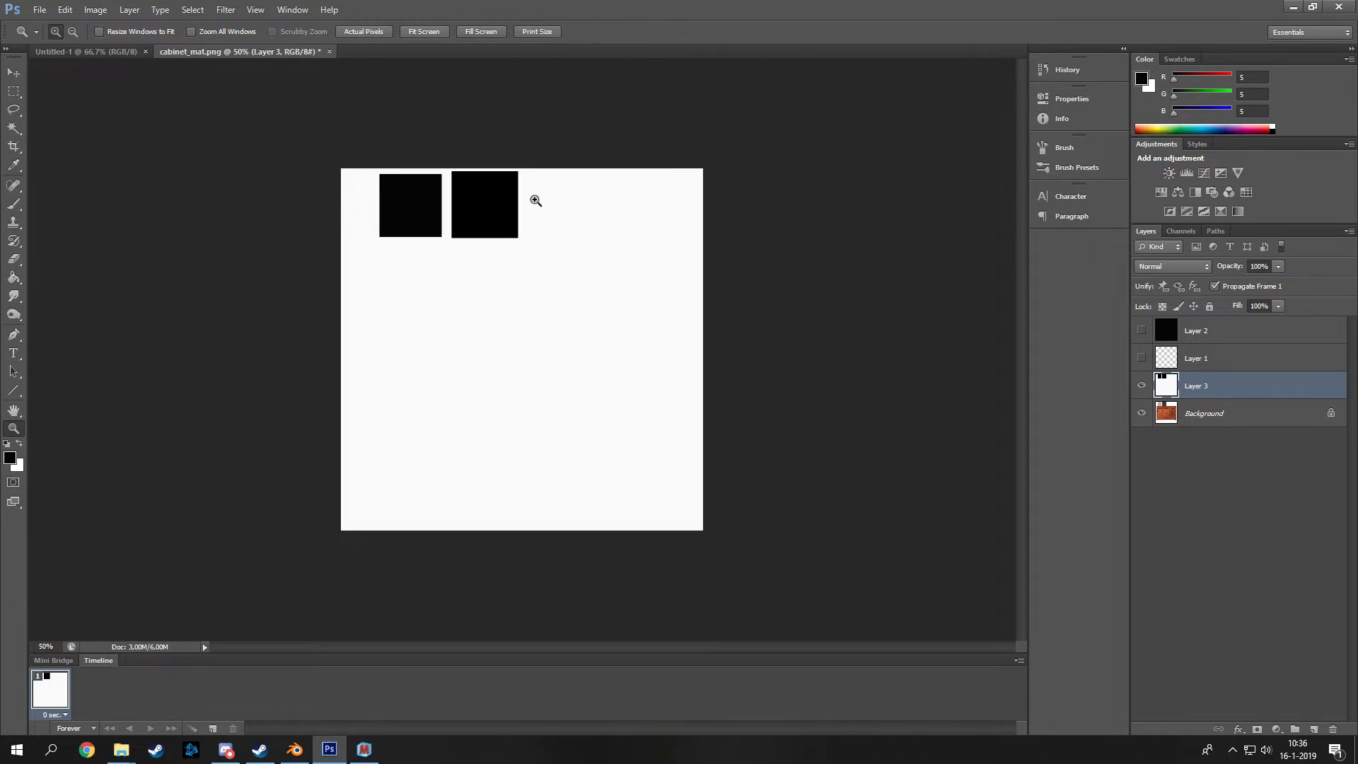
click(46, 7)
click(46, 176)
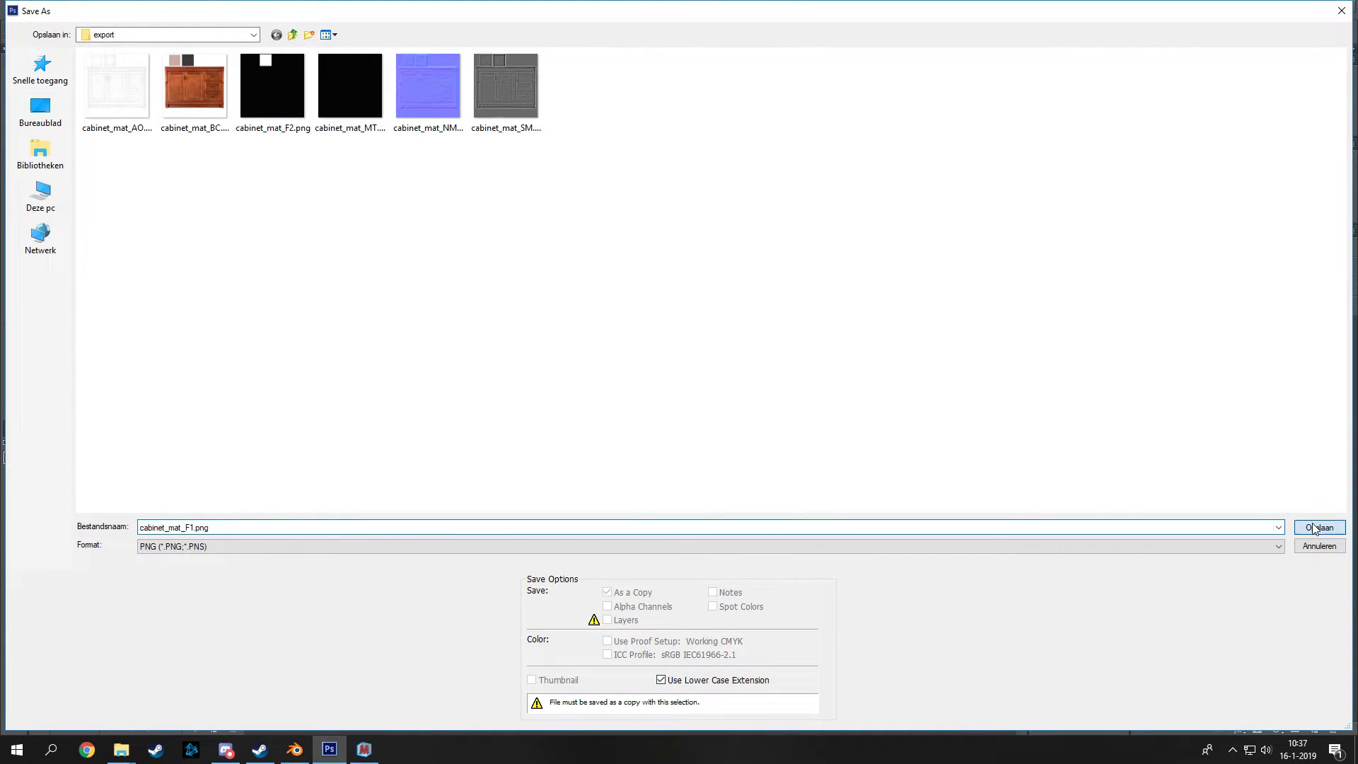
key(Return)
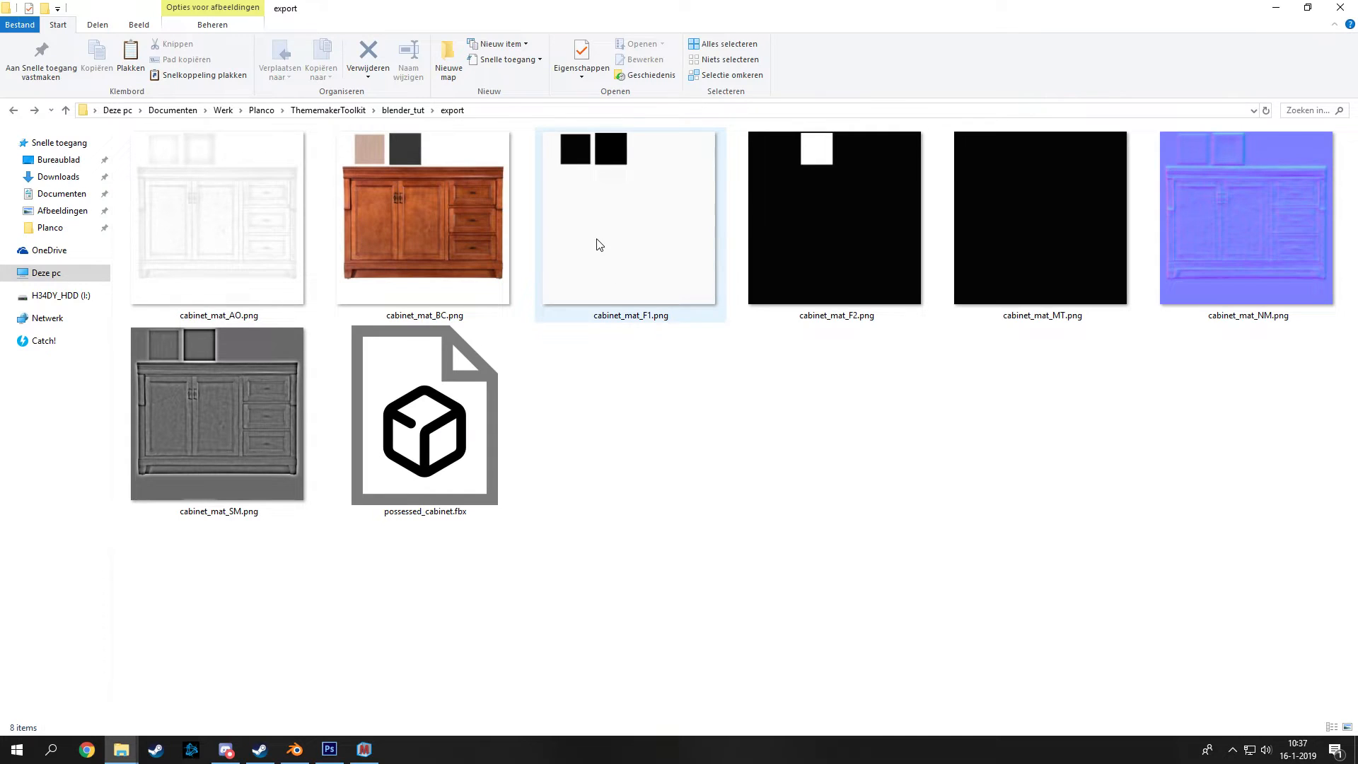
- Compare the cabinet_mat_F1 and cabinet_mat_F2 masks with the base colour texture in the export folder
click(635, 190)
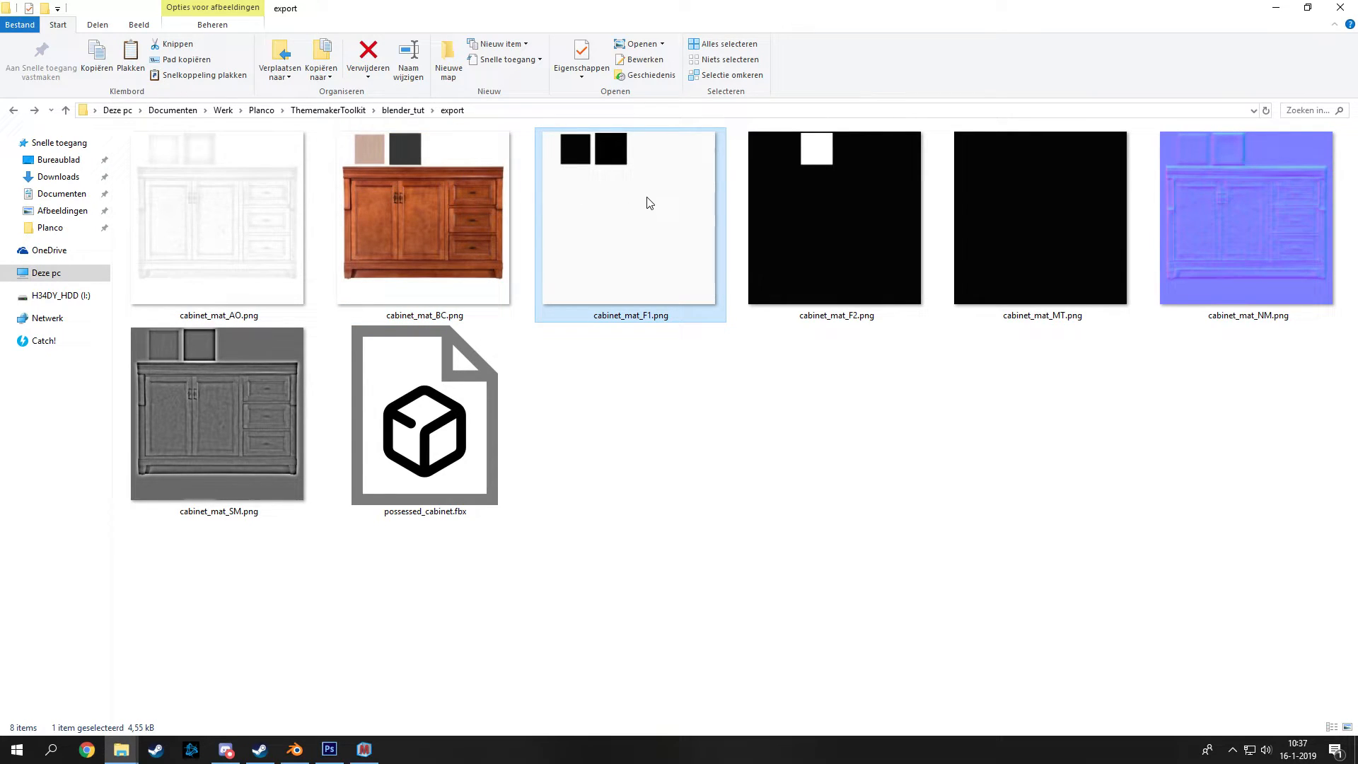
click(810, 182)
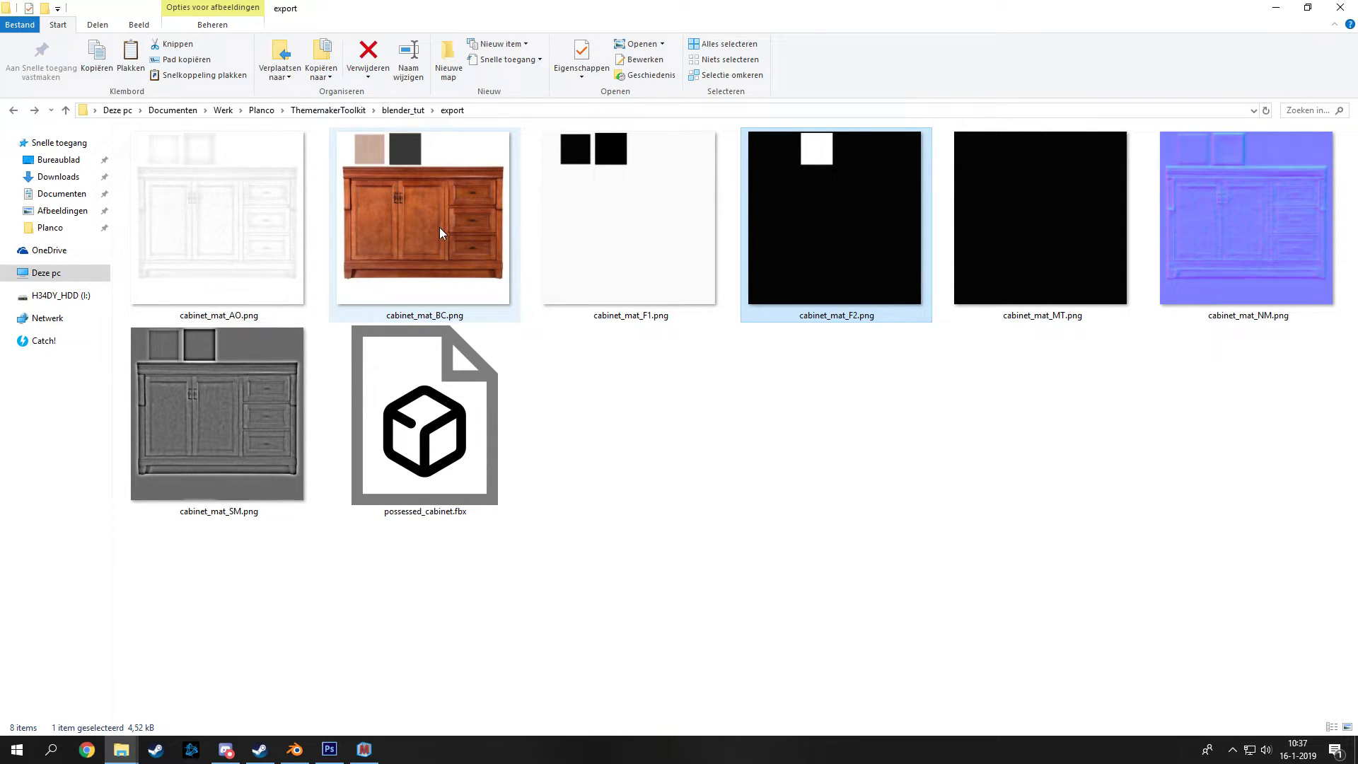
mouse_move(439, 227)
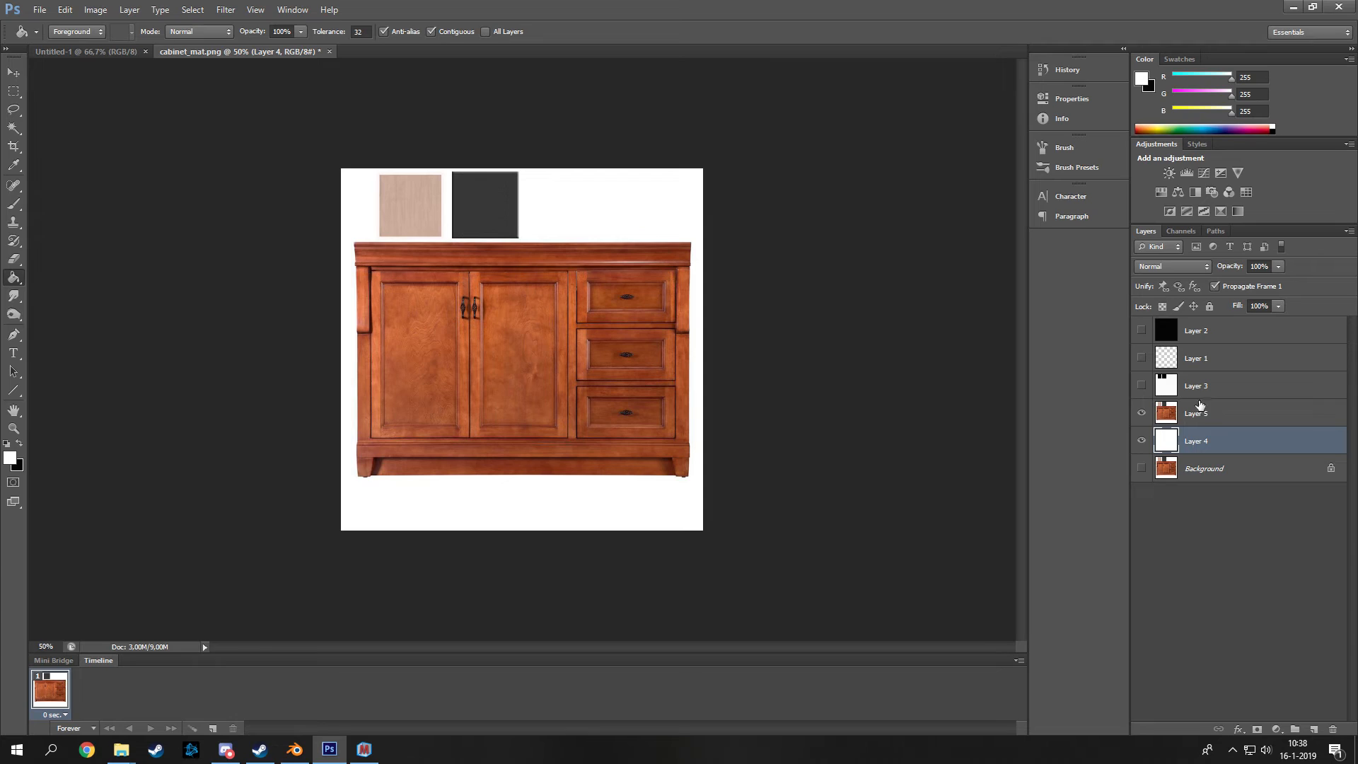
- Set the opacity of Layer 5, the cabinet image above the white layer, to 80%
click(1206, 415)
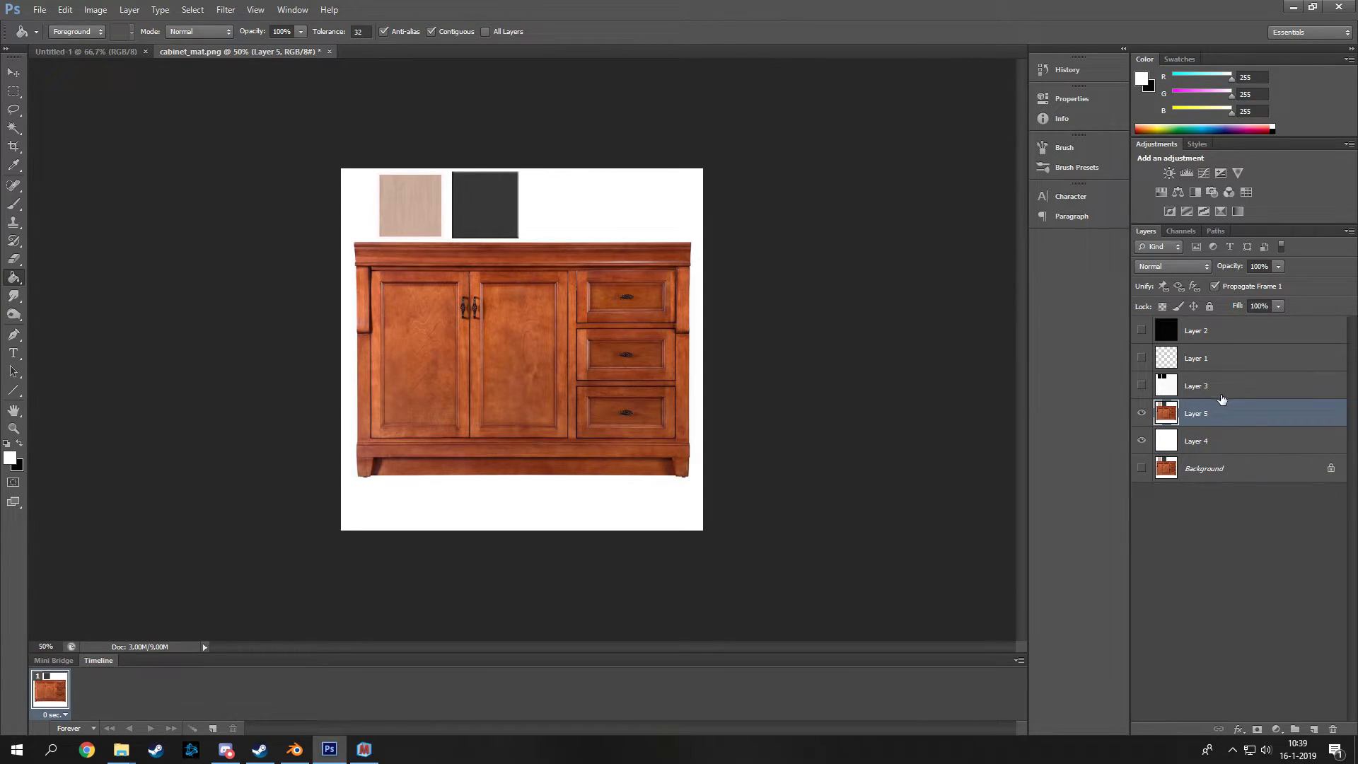
click(1224, 436)
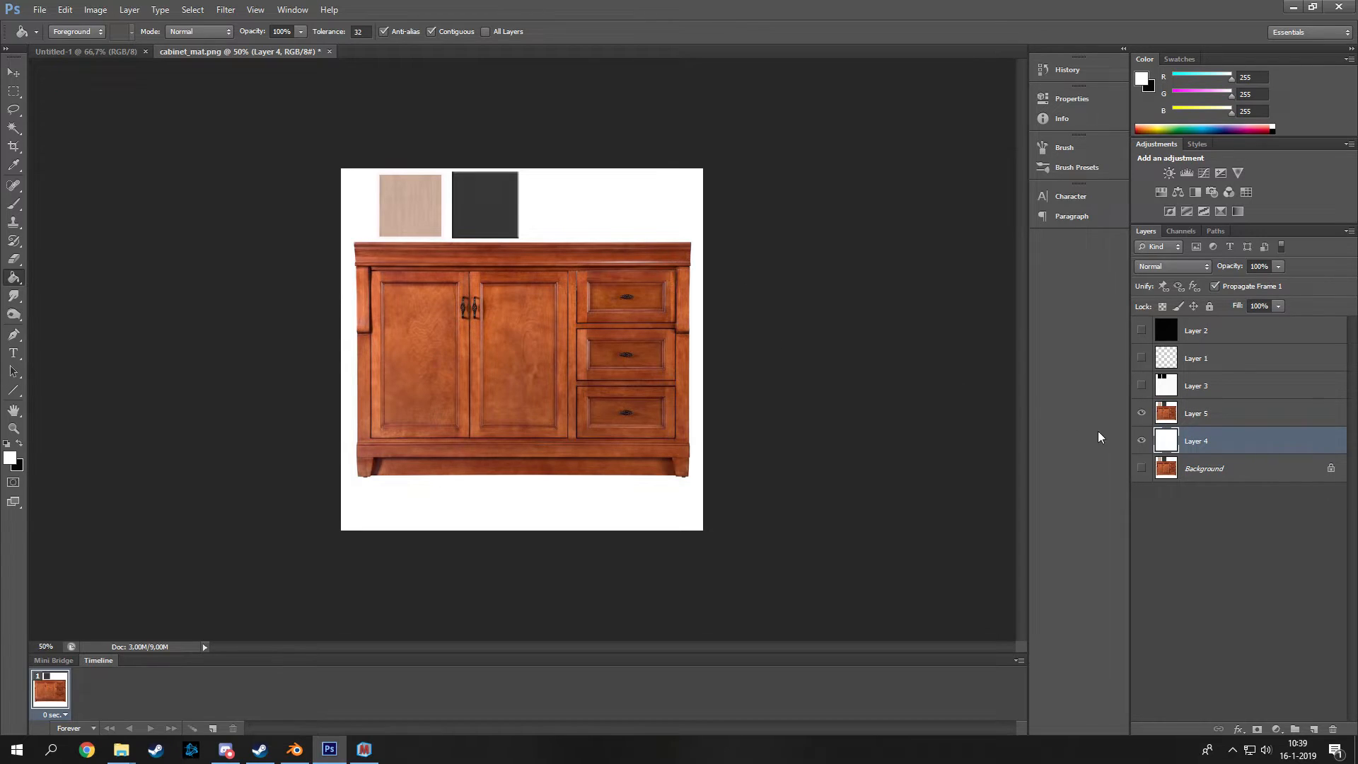
click(1213, 413)
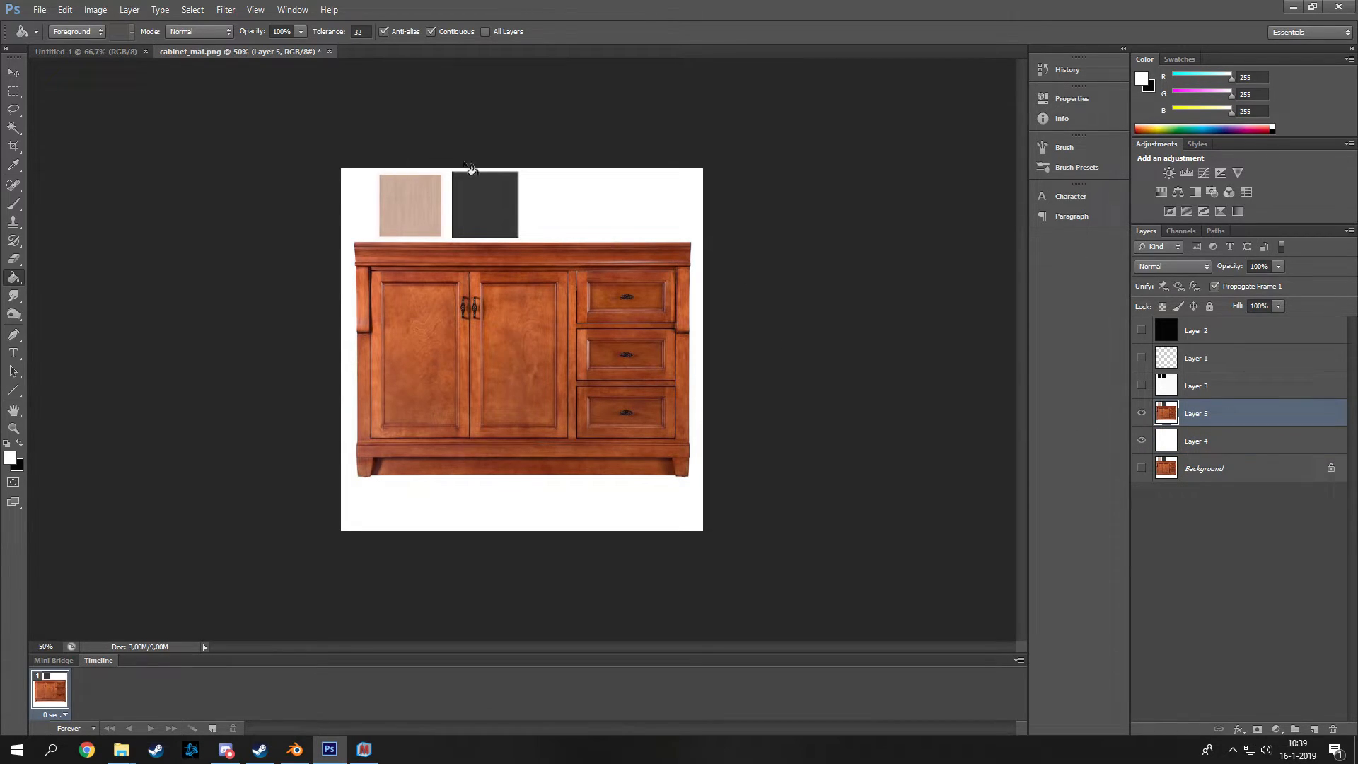
drag(1271, 270, 1178, 269)
text(80)
key(Return)
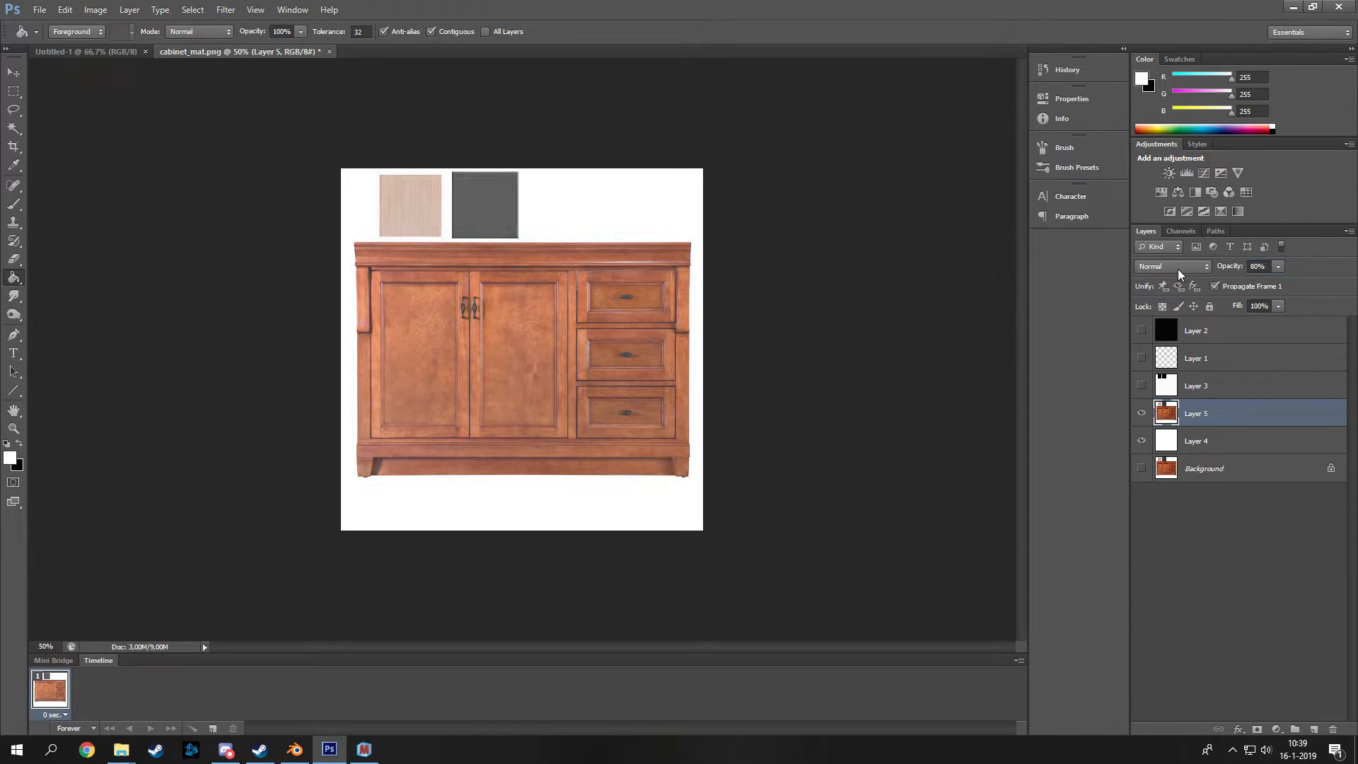
- Save a PNG copy of the lightened cabinet image over cabinet_mat_BC.png in the export folder
key(ctrl+shift+s)
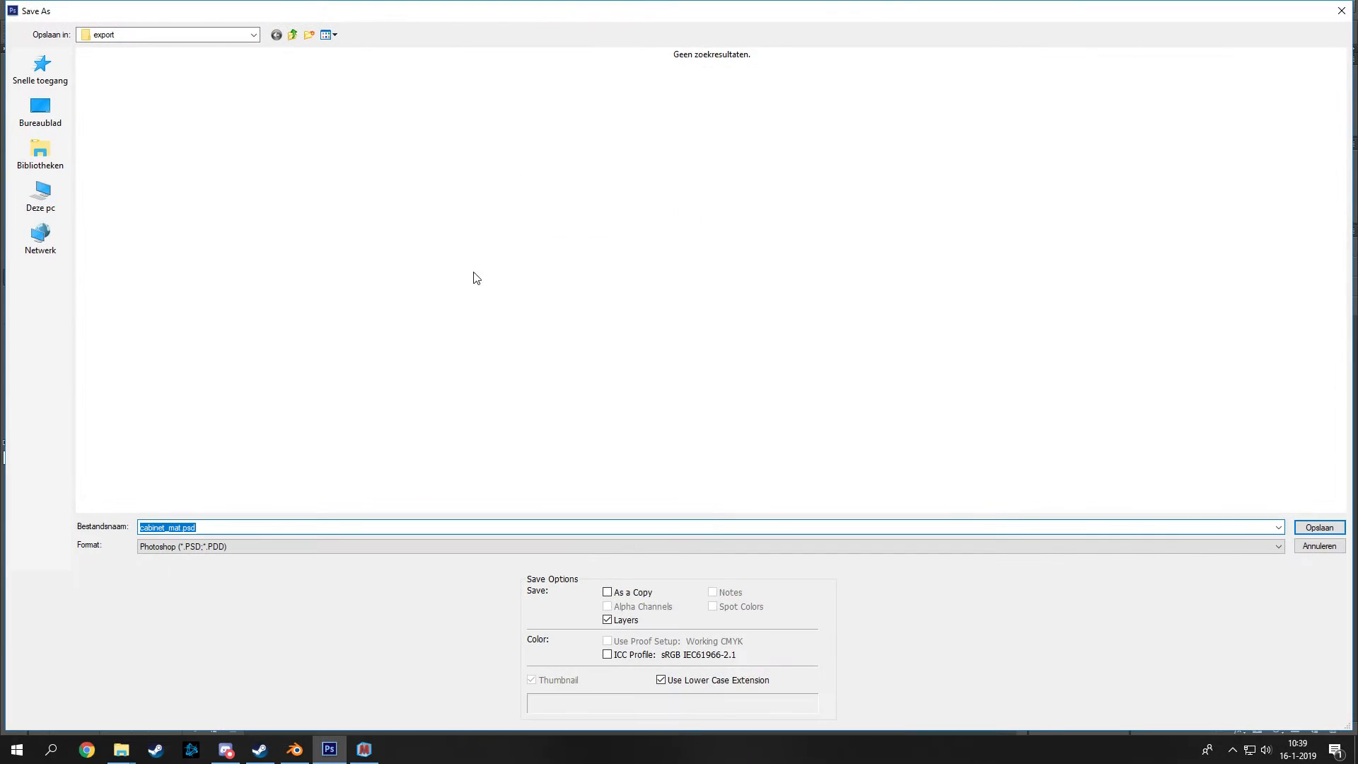
click(191, 546)
click(191, 718)
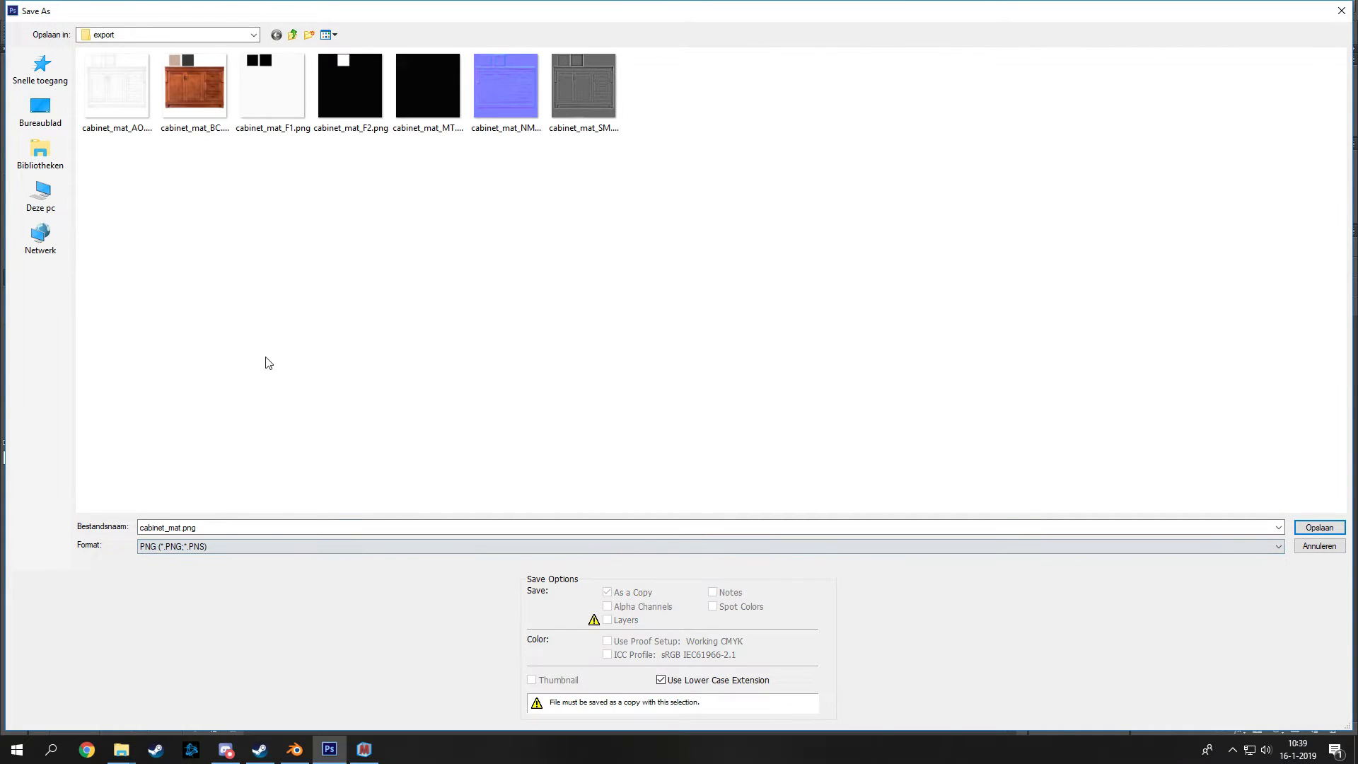
click(191, 106)
key(Return)
click(636, 283)
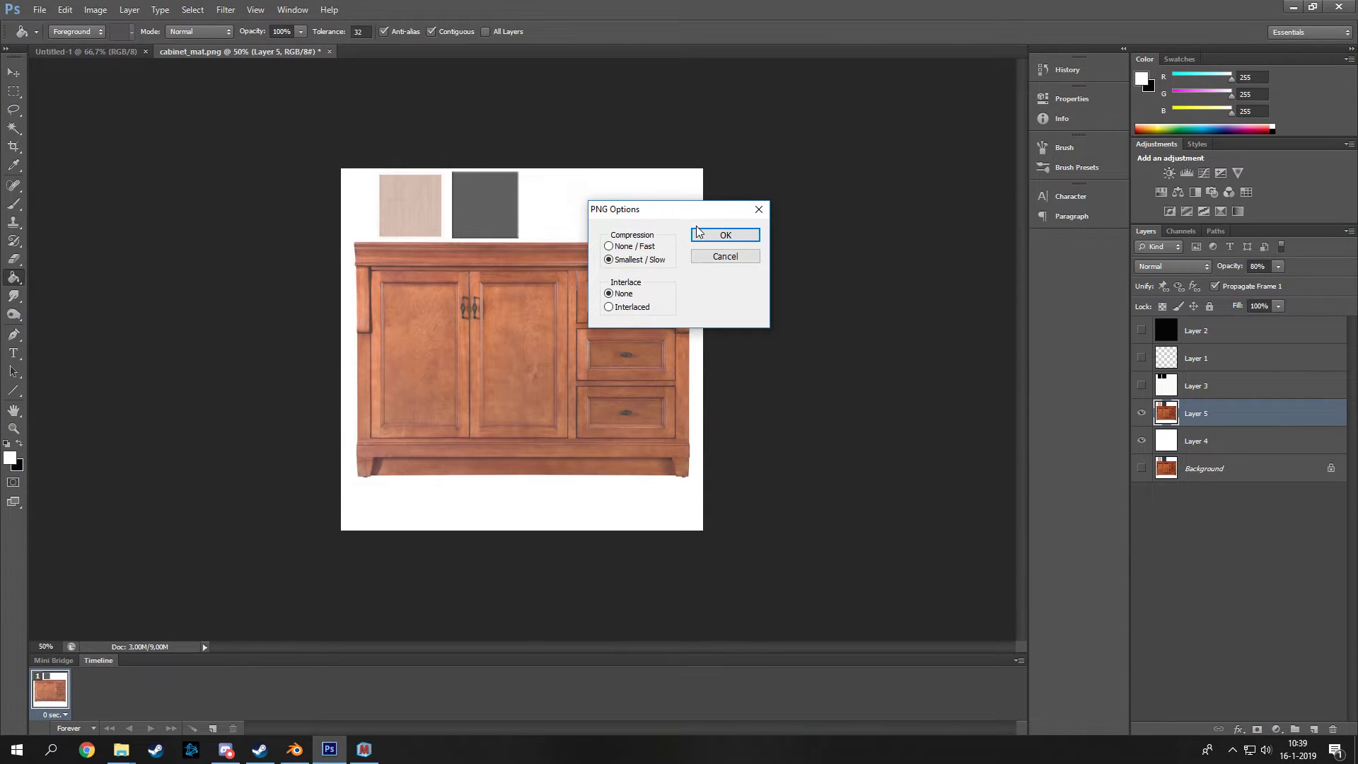
click(697, 226)
- Save the layered document as cabinet_mat.psd in the export folder and bring up that folder in File Explorer
key(ctrl+s)
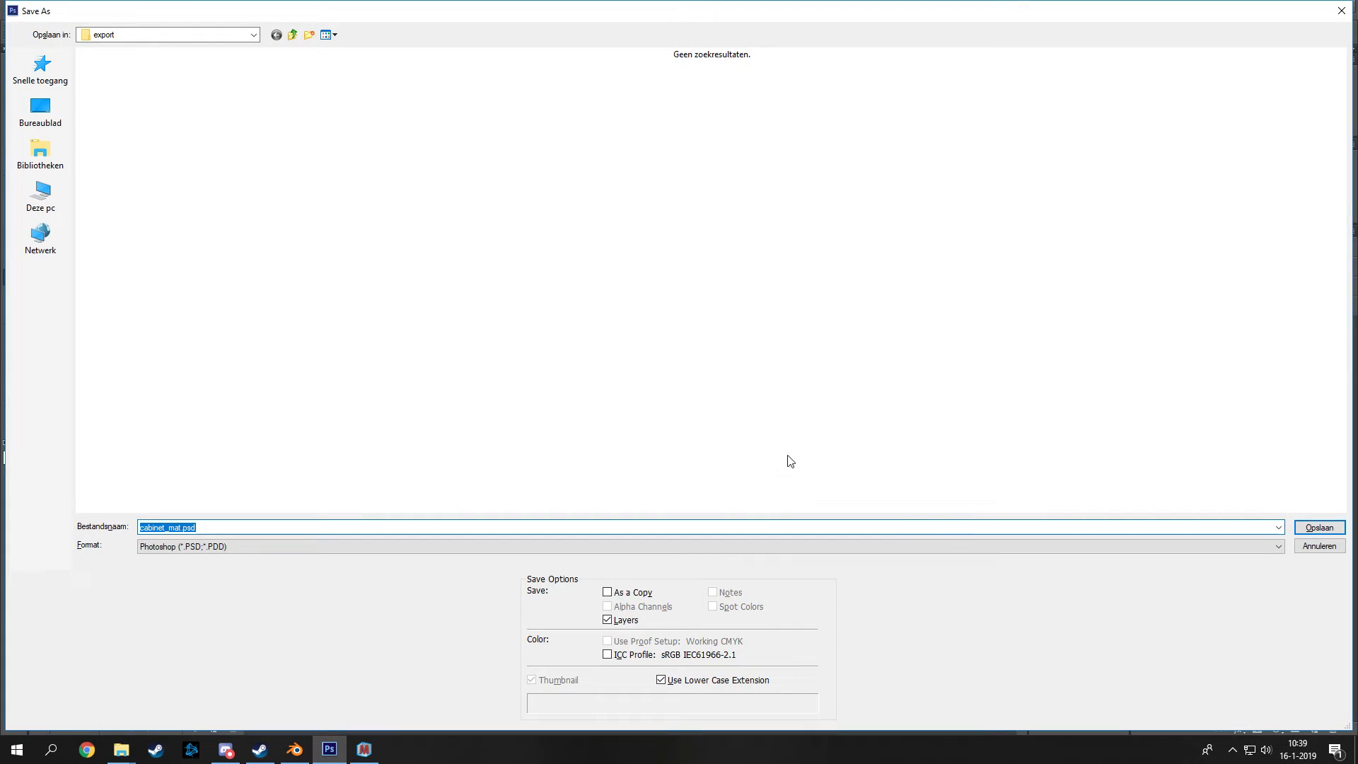
click(1317, 531)
click(838, 232)
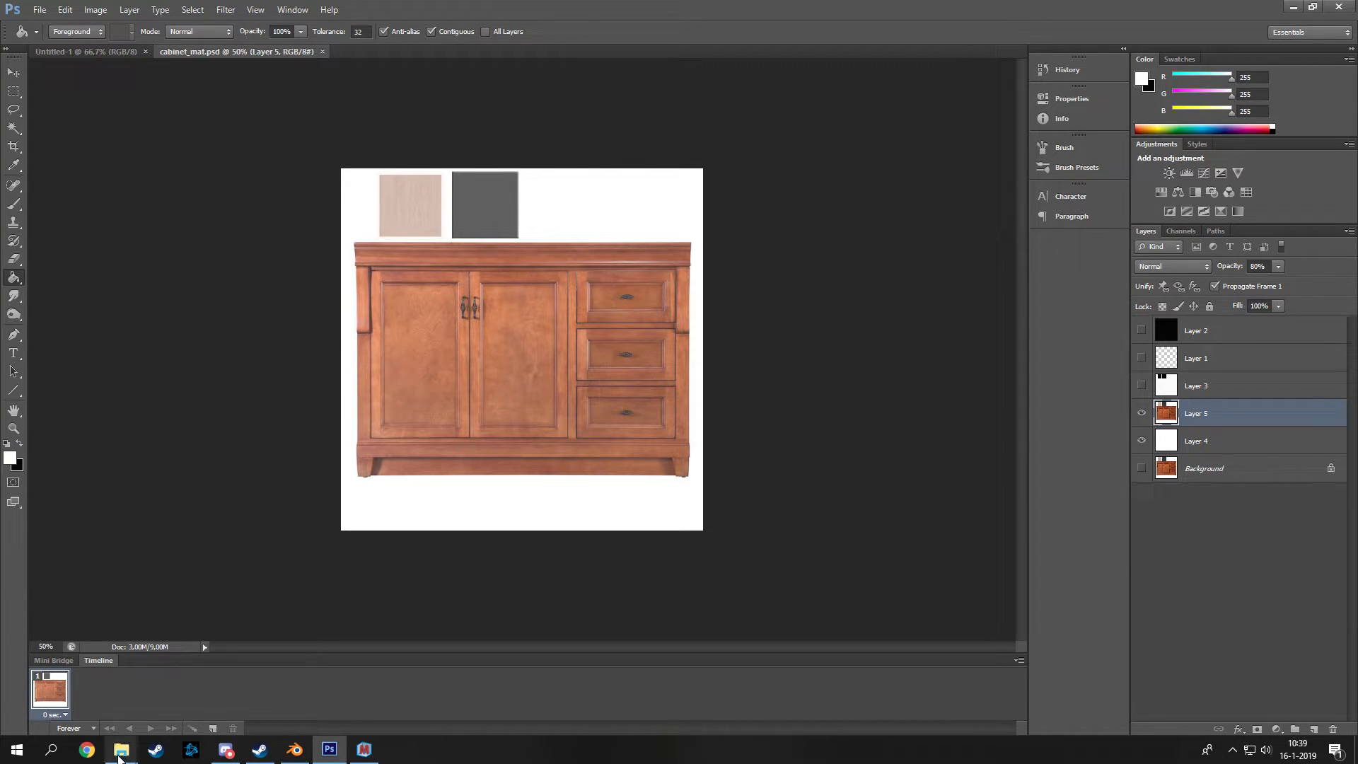
mouse_move(122, 750)
click(70, 687)
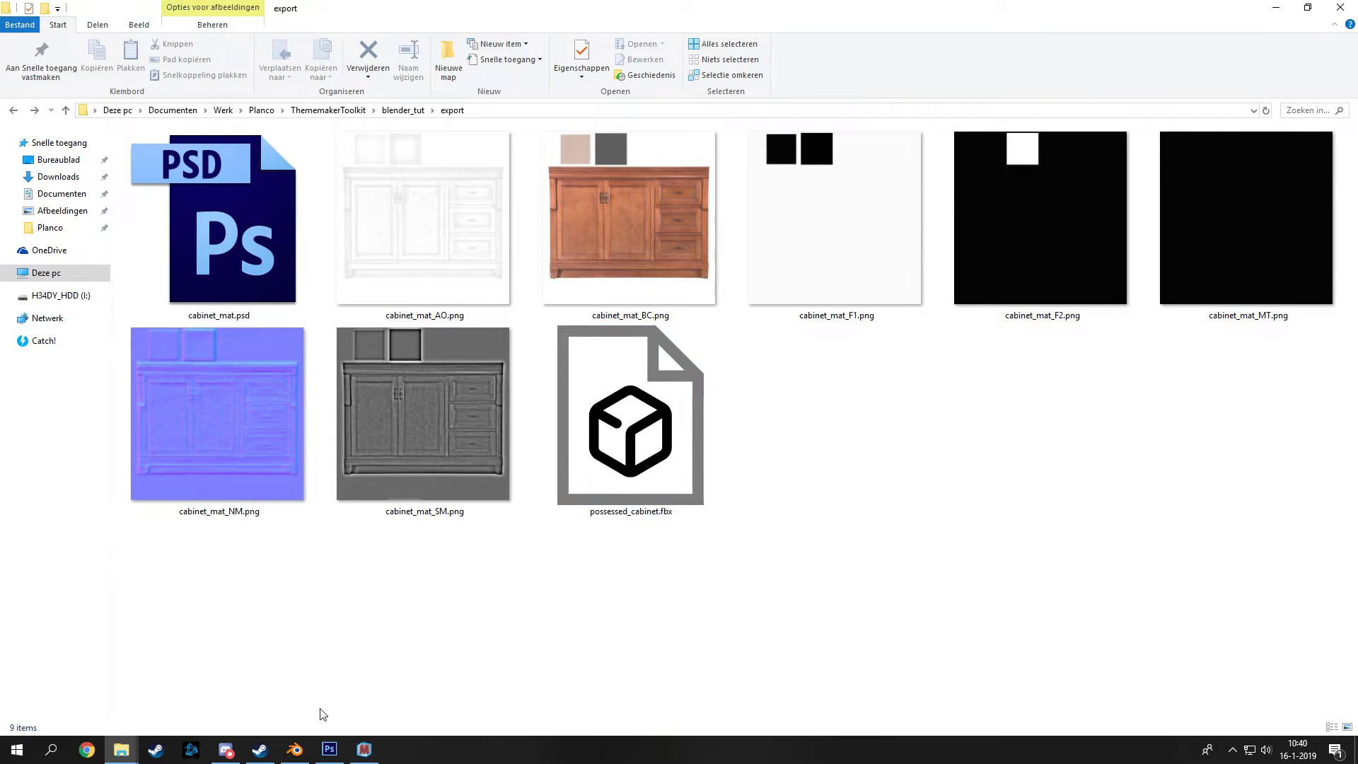
- Switch to Blender, show the viewport in solid shading and hide the Hitcheck_01 object
click(294, 751)
mouse_move(410, 422)
middle_down()
mouse_move(325, 399)
mouse_move(299, 431)
mouse_move(316, 326)
middle_up()
key(z)
scroll(317, 325, down, 3)
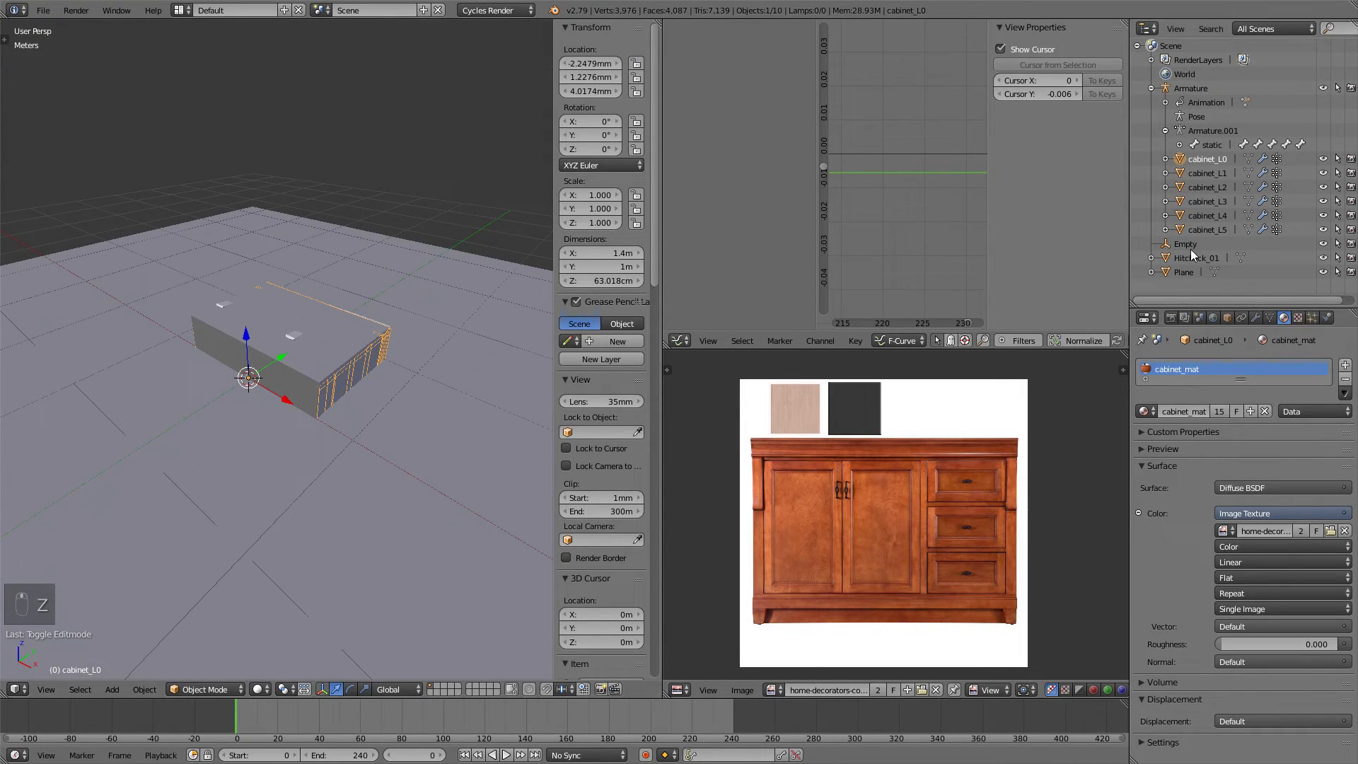
click(1190, 256)
click(1321, 257)
click(1322, 258)
click(1322, 258)
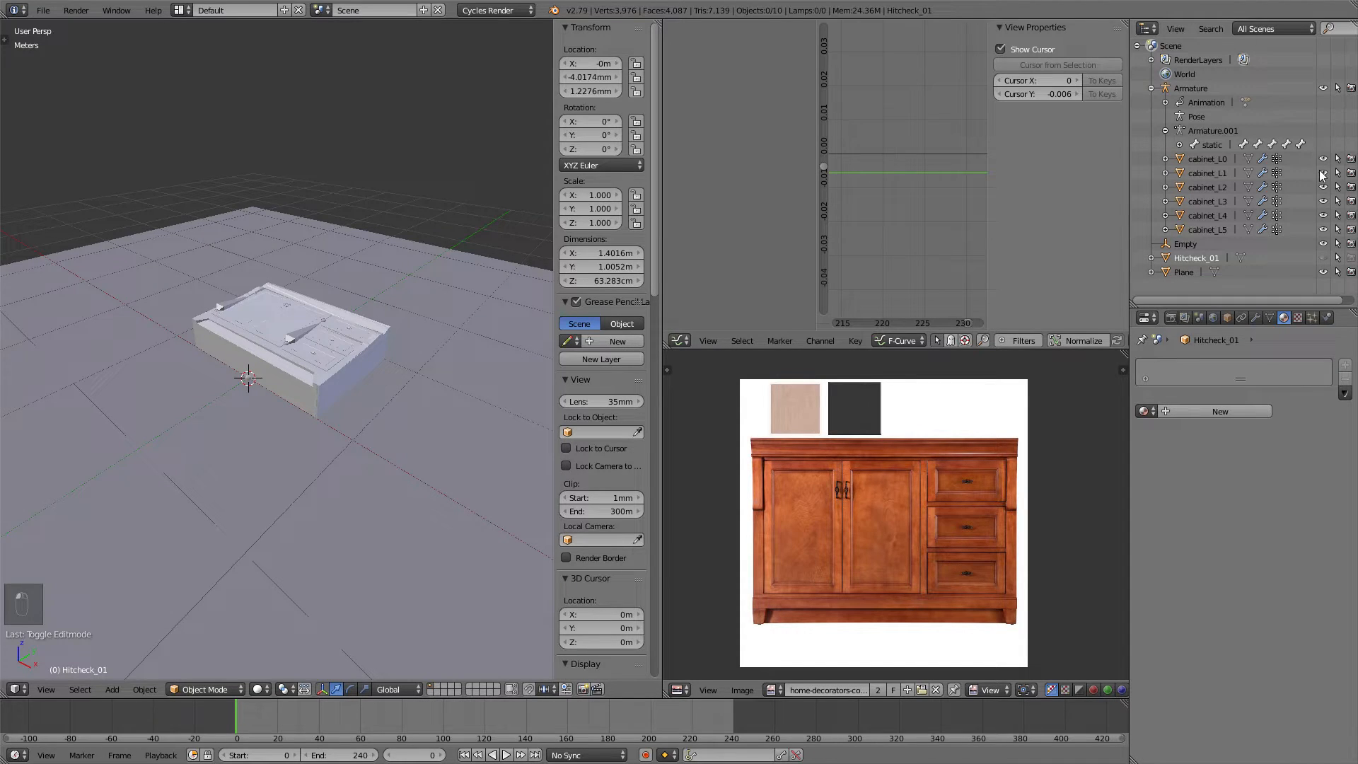
- Hide cabinet_L1 through cabinet_L5 in the viewport and exclude them from rendering
click(1321, 173)
click(1321, 184)
click(1349, 174)
click(1348, 184)
click(1324, 200)
click(1348, 200)
click(1322, 215)
click(1348, 213)
click(1322, 227)
click(1351, 229)
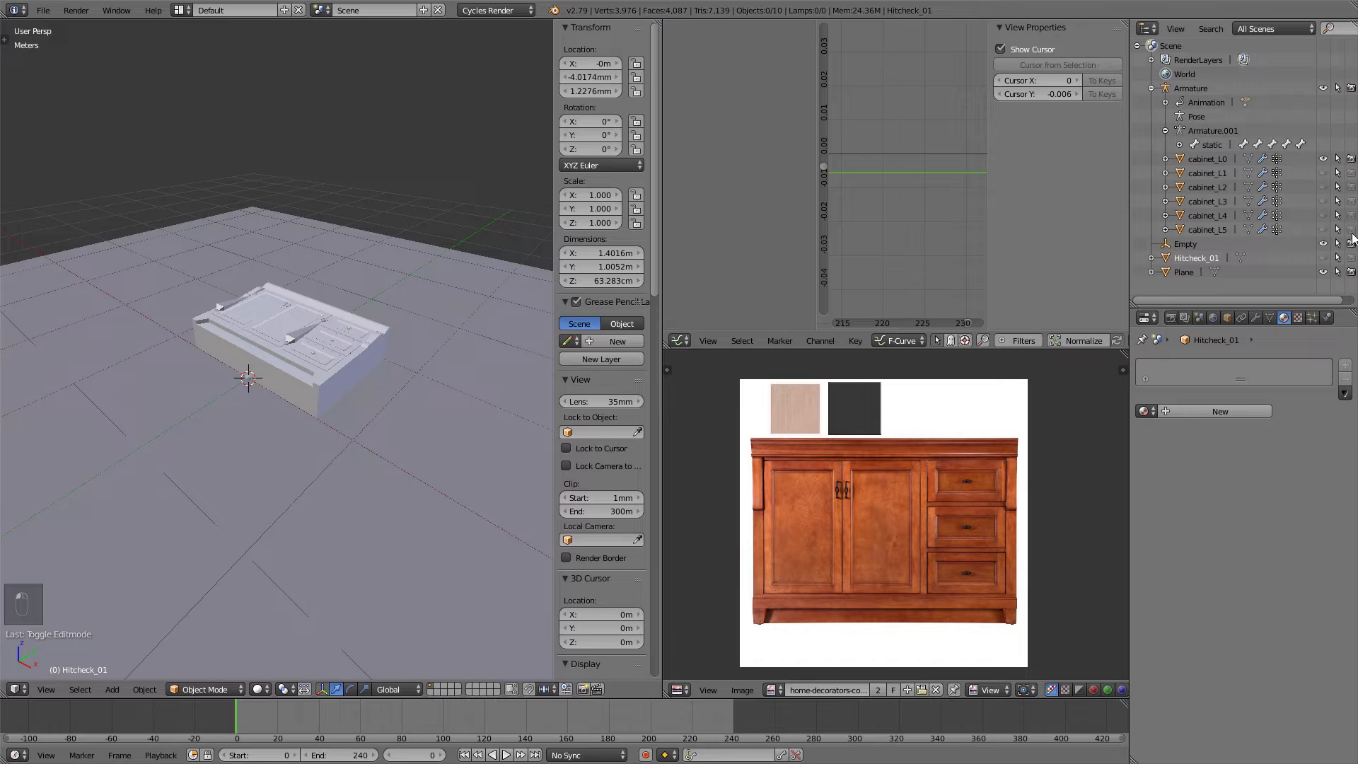
- Rotate the cabinet_L0 object 90 degrees about the X axis so the cabinet stands upright
shift+middle_drag(375, 227, 411, 223)
middle_drag(533, 238, 376, 283)
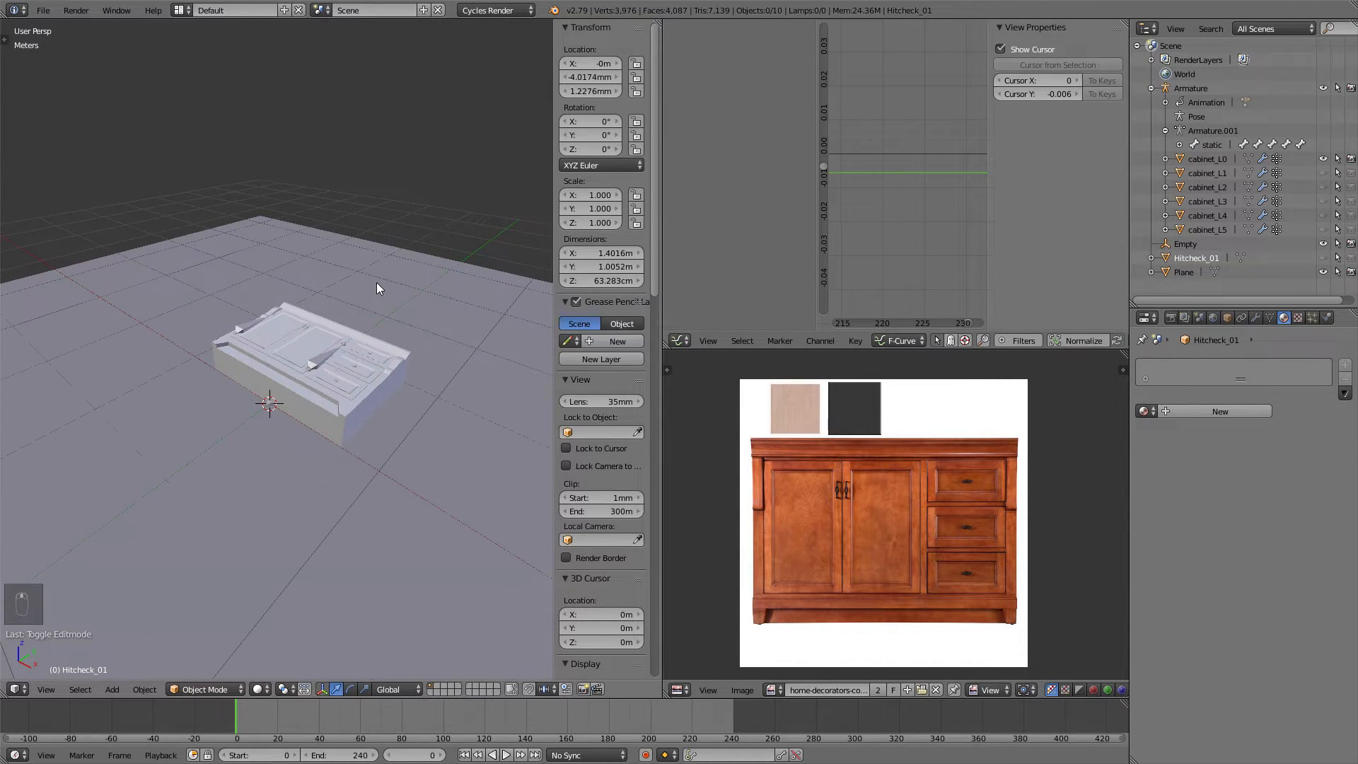
click(1212, 163)
text(rx90)
key(Return)
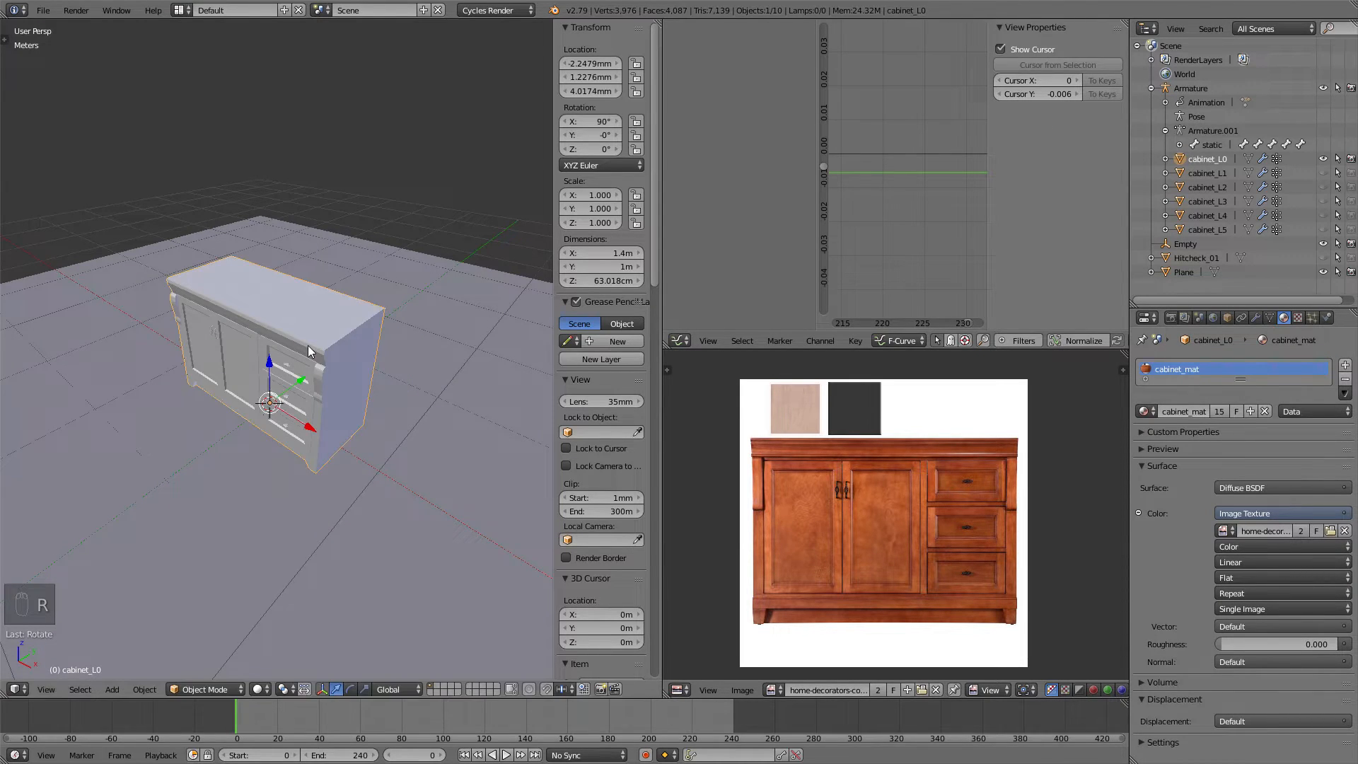
- Delete the Plane object beneath the cabinet
shift+middle_drag(268, 330, 278, 309)
right_click(418, 243)
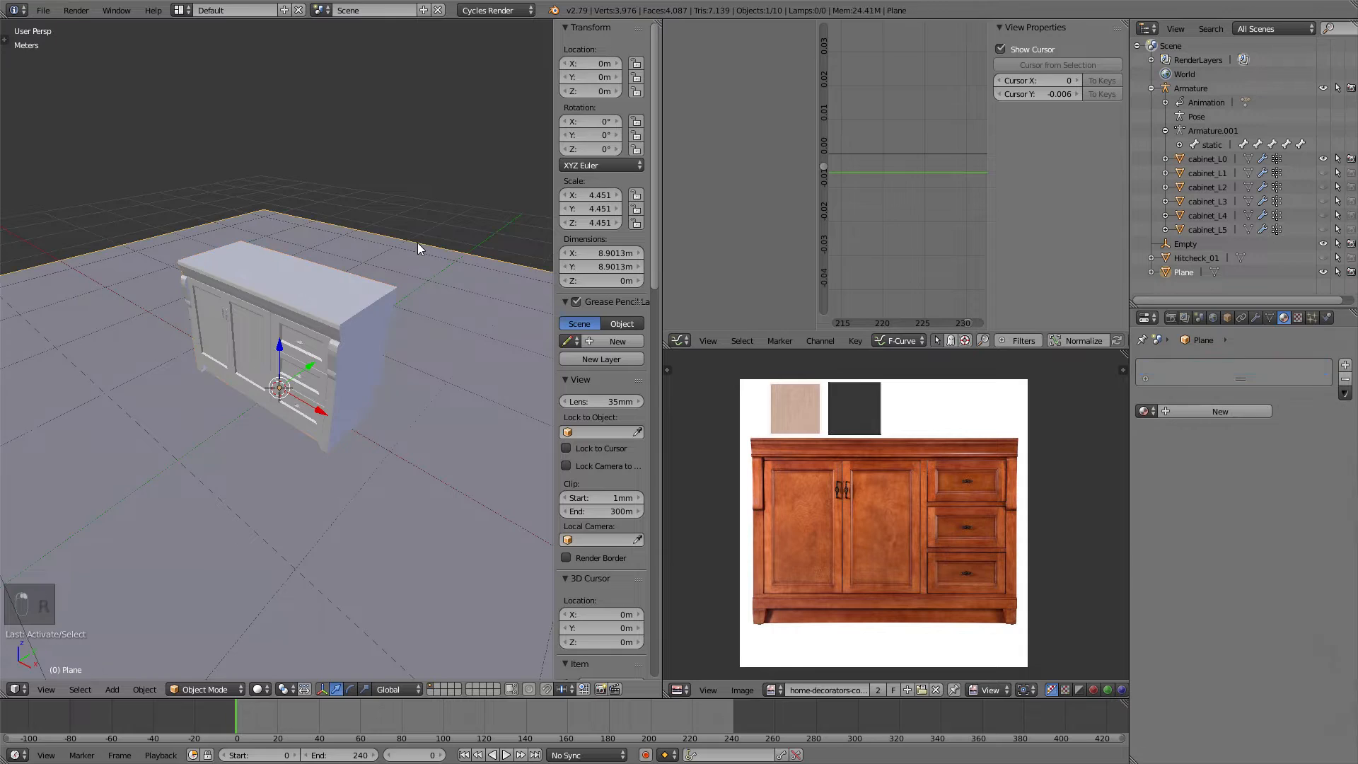
scroll(453, 253, down, 2)
key(x)
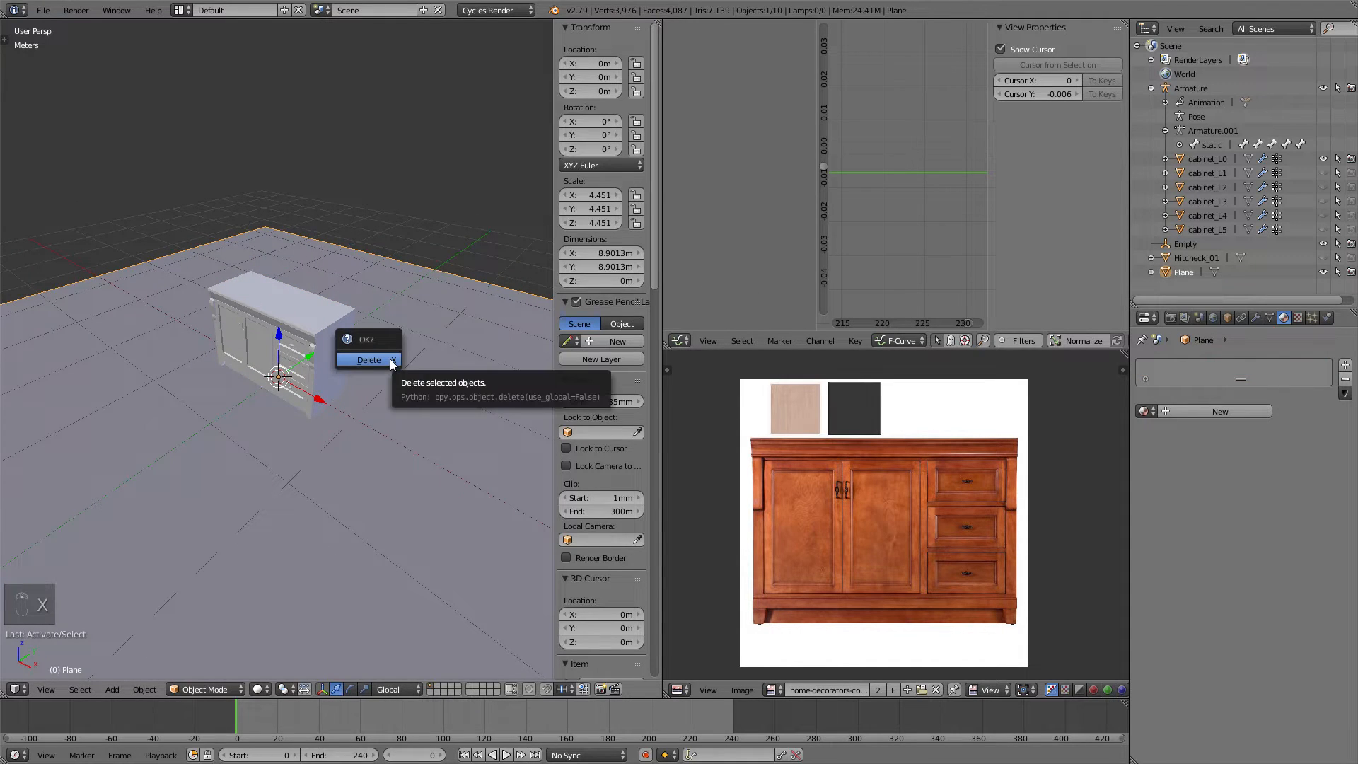
click(389, 359)
scroll(375, 319, up, 3)
middle_drag(343, 330, 375, 368)
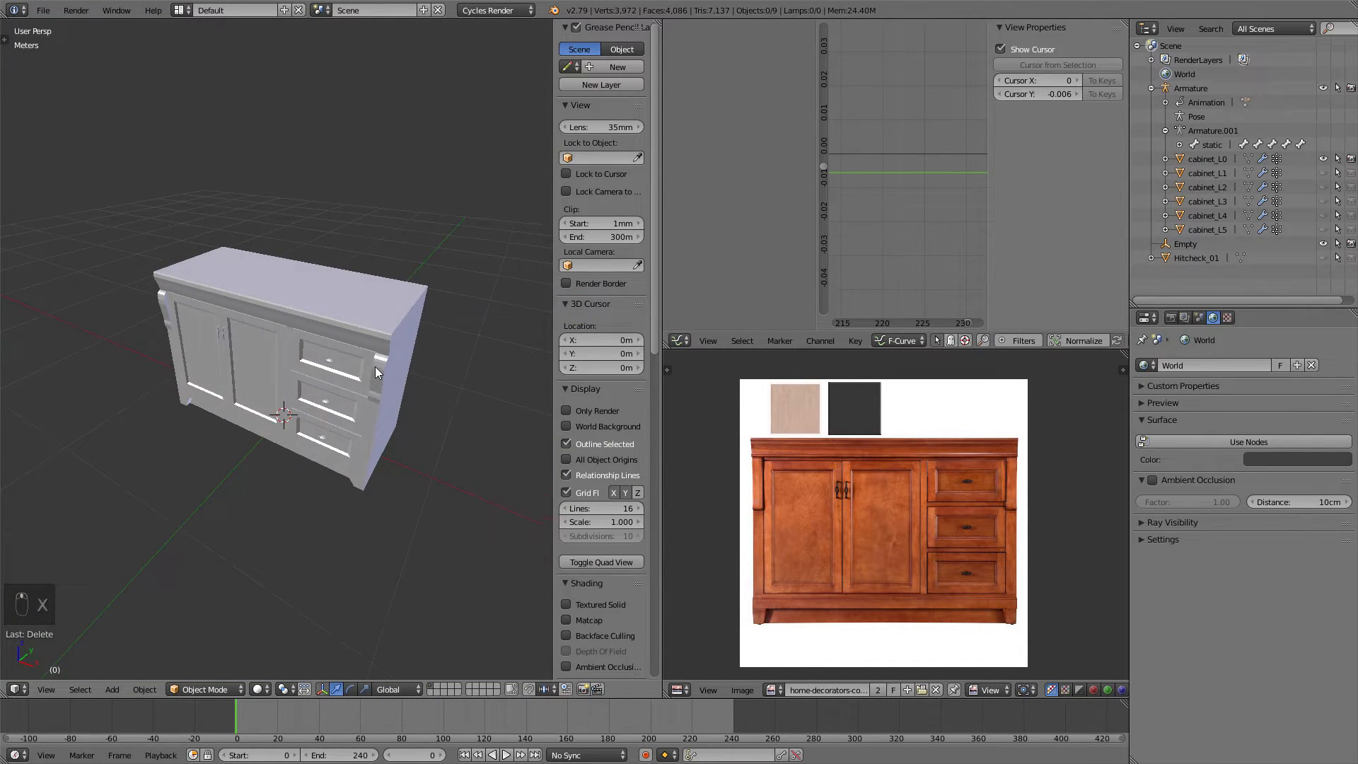
- Set the world background colour to white
click(1199, 316)
click(1175, 317)
click(1210, 316)
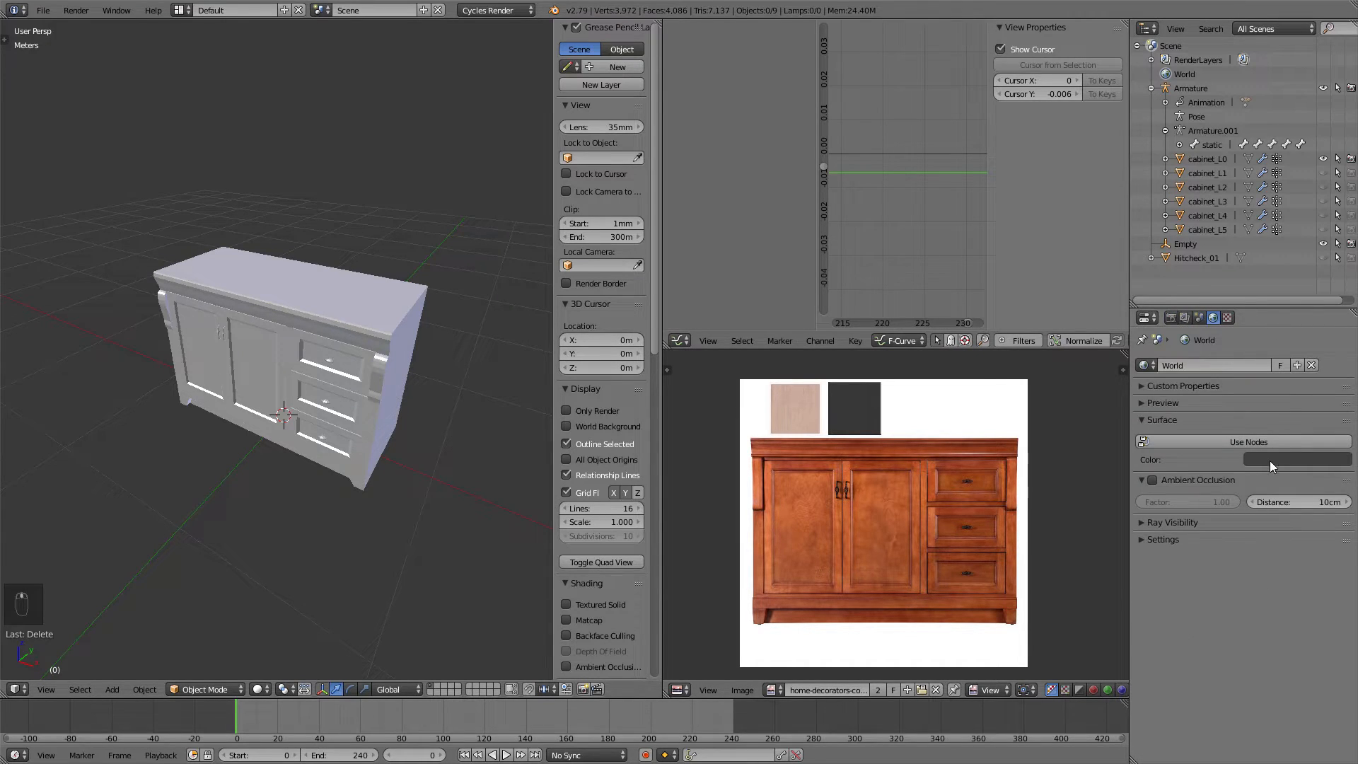
key(ctrl+z)
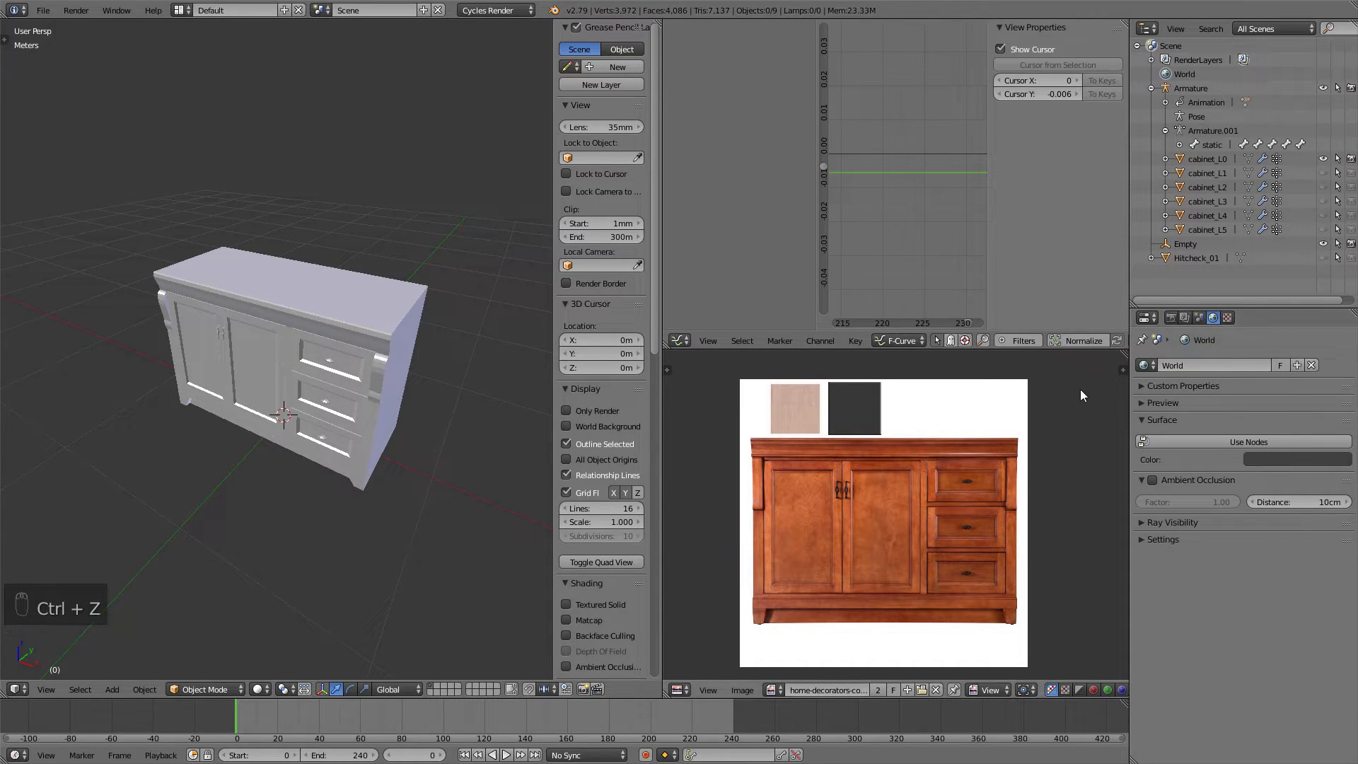
click(1277, 457)
drag(1341, 313, 1336, 263)
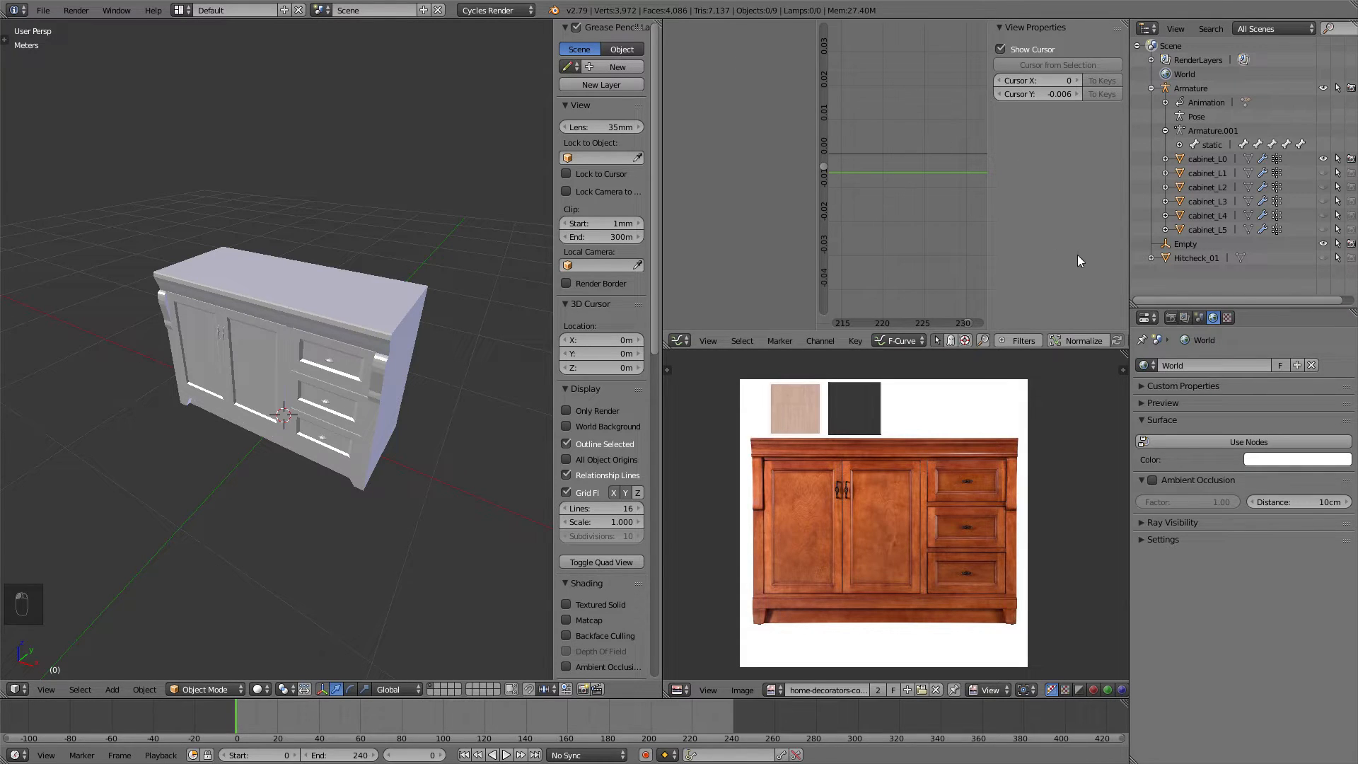
- Bring up the render settings and add a camera to the scene
click(1171, 318)
key(shift+a)
mouse_move(278, 272)
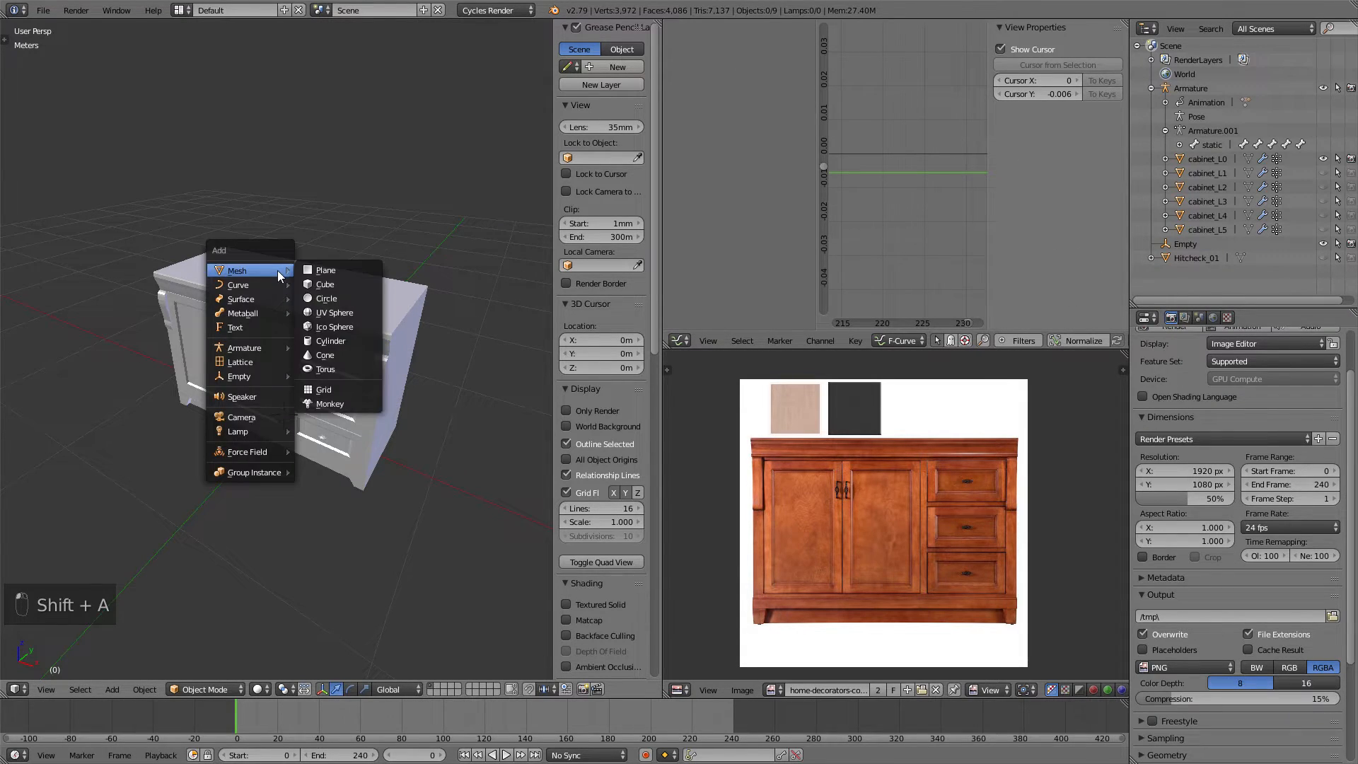
click(252, 418)
- Set the render resolution to 512 by 512 px at 100% scale
scroll(301, 290, down, 5)
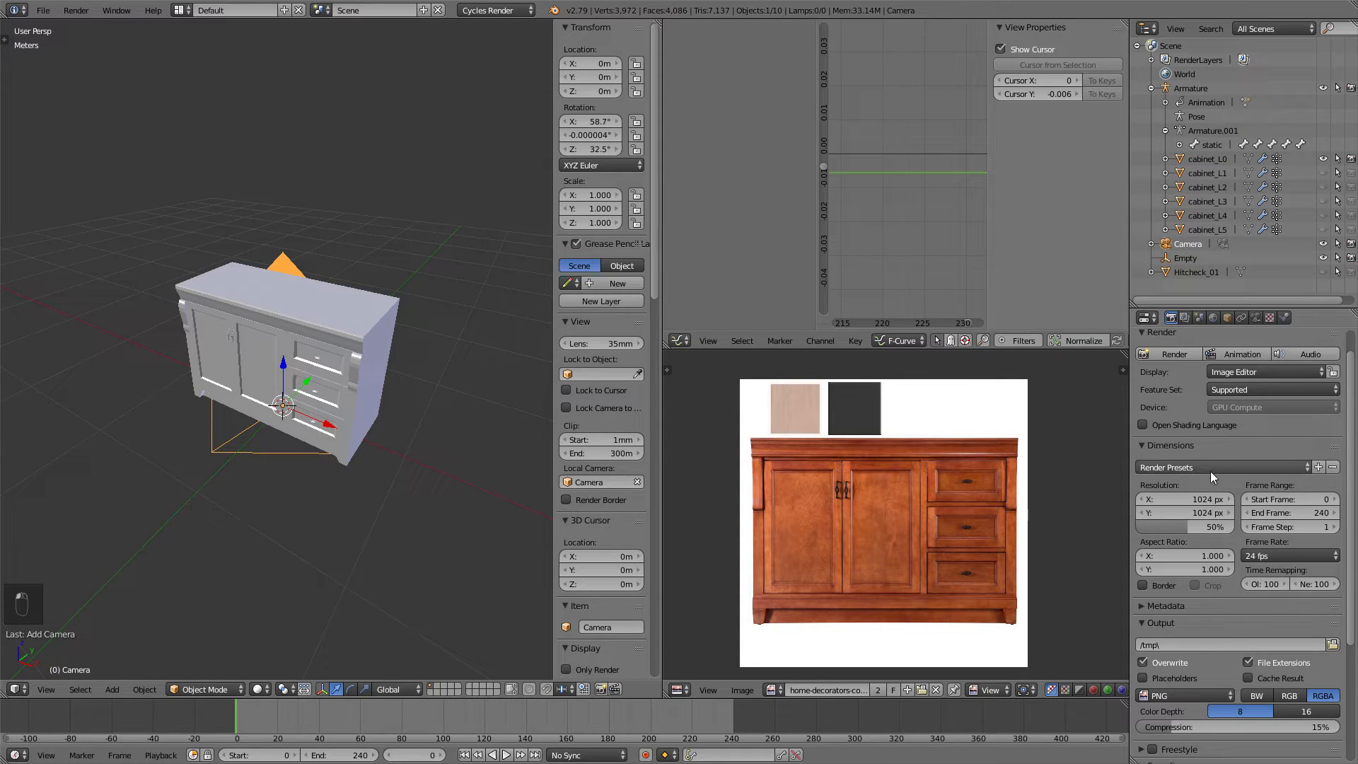
click(1197, 501)
text(512)
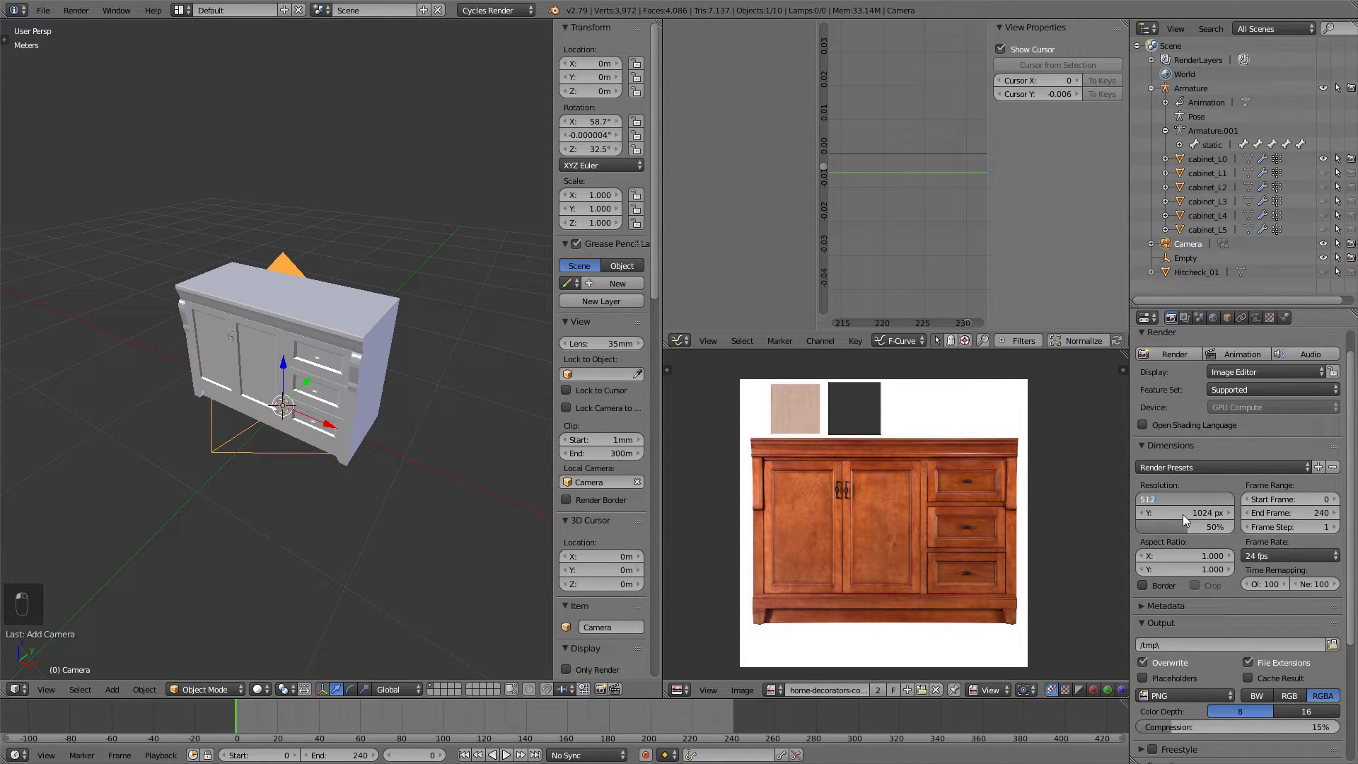
key(Tab)
text(512)
click(1182, 524)
text(10)
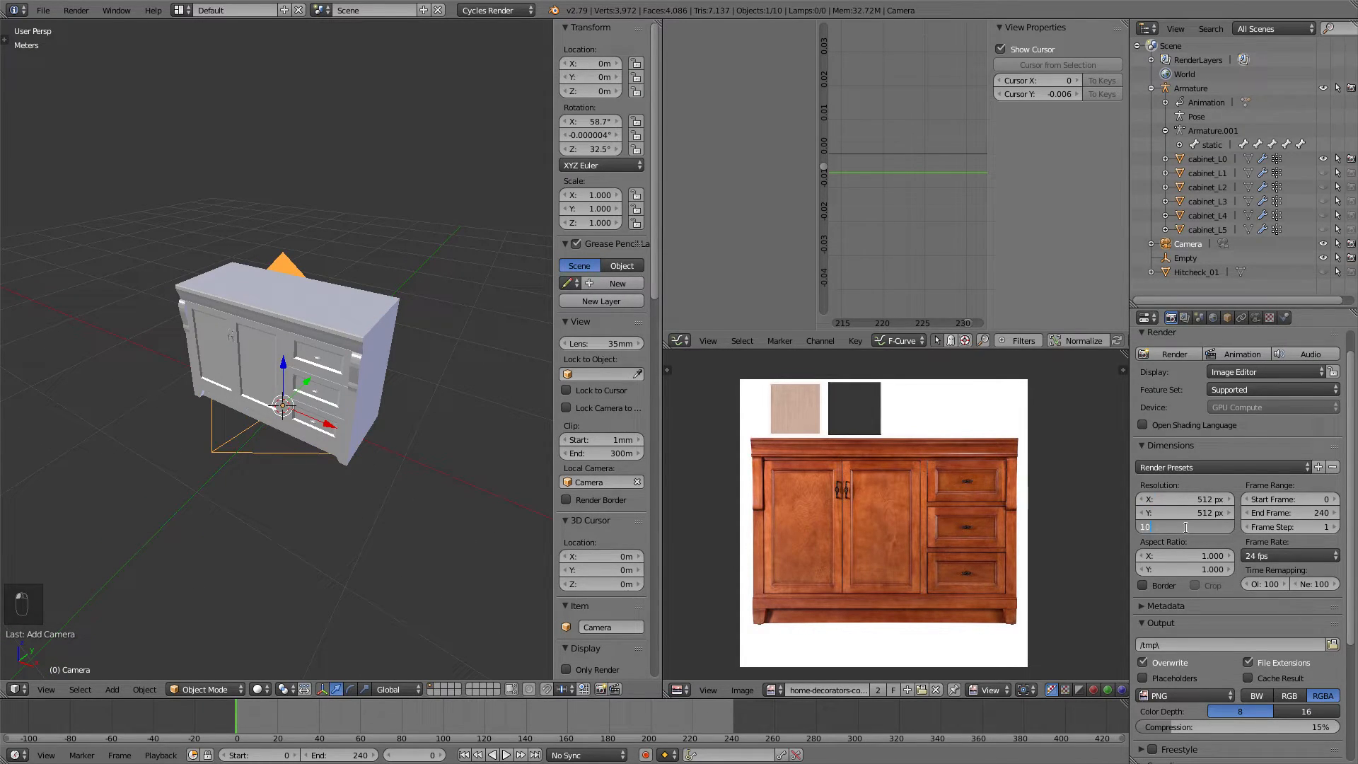
text(0)
key(Return)
- Set the render sampling to 32 samples
scroll(1202, 530, down, 5)
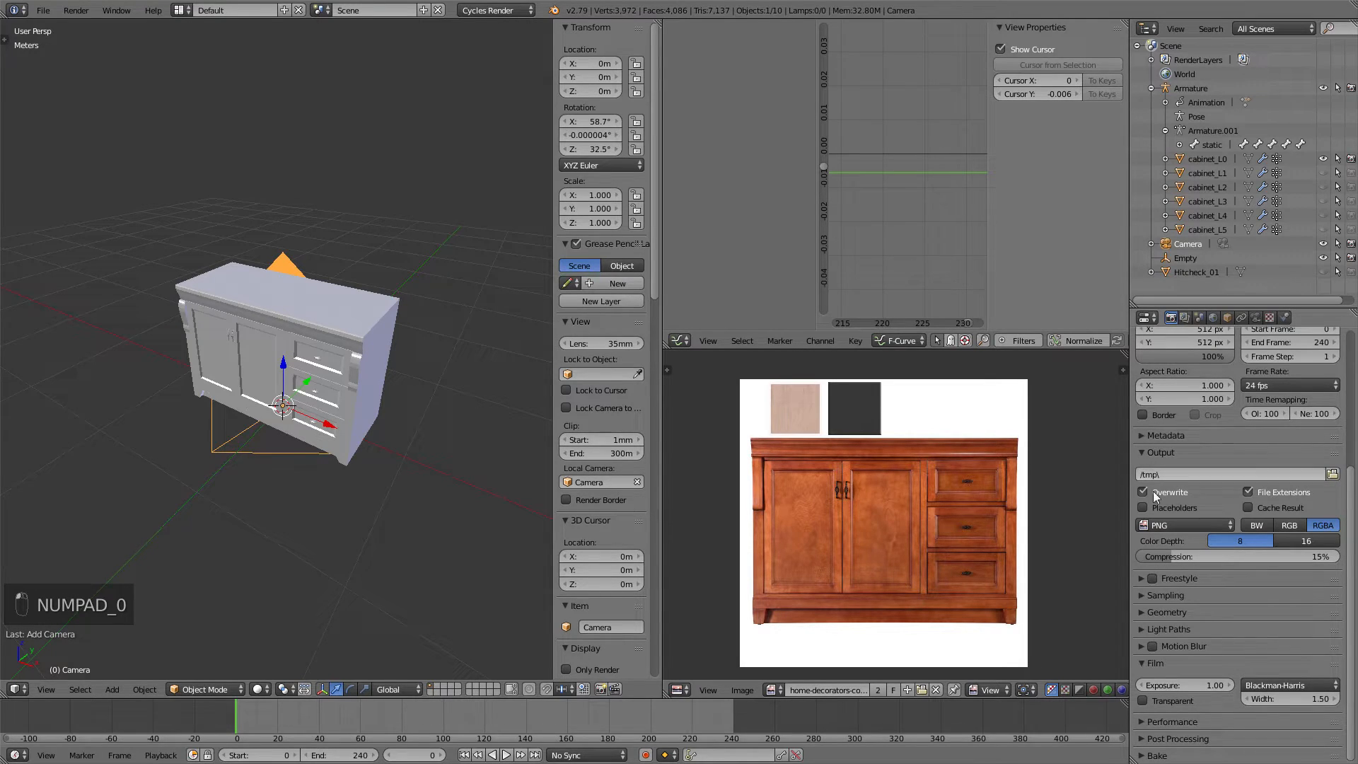
click(1202, 595)
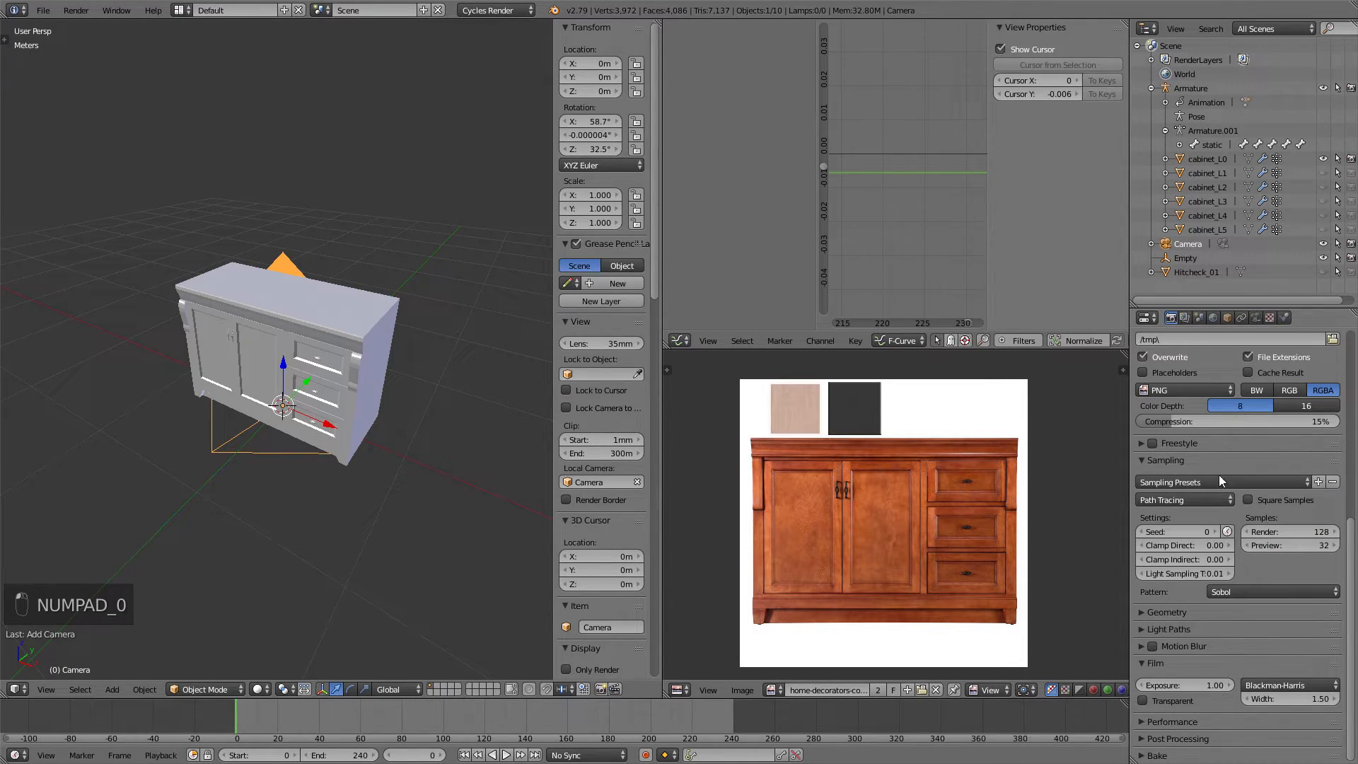
click(1283, 532)
text(32)
key(Return)
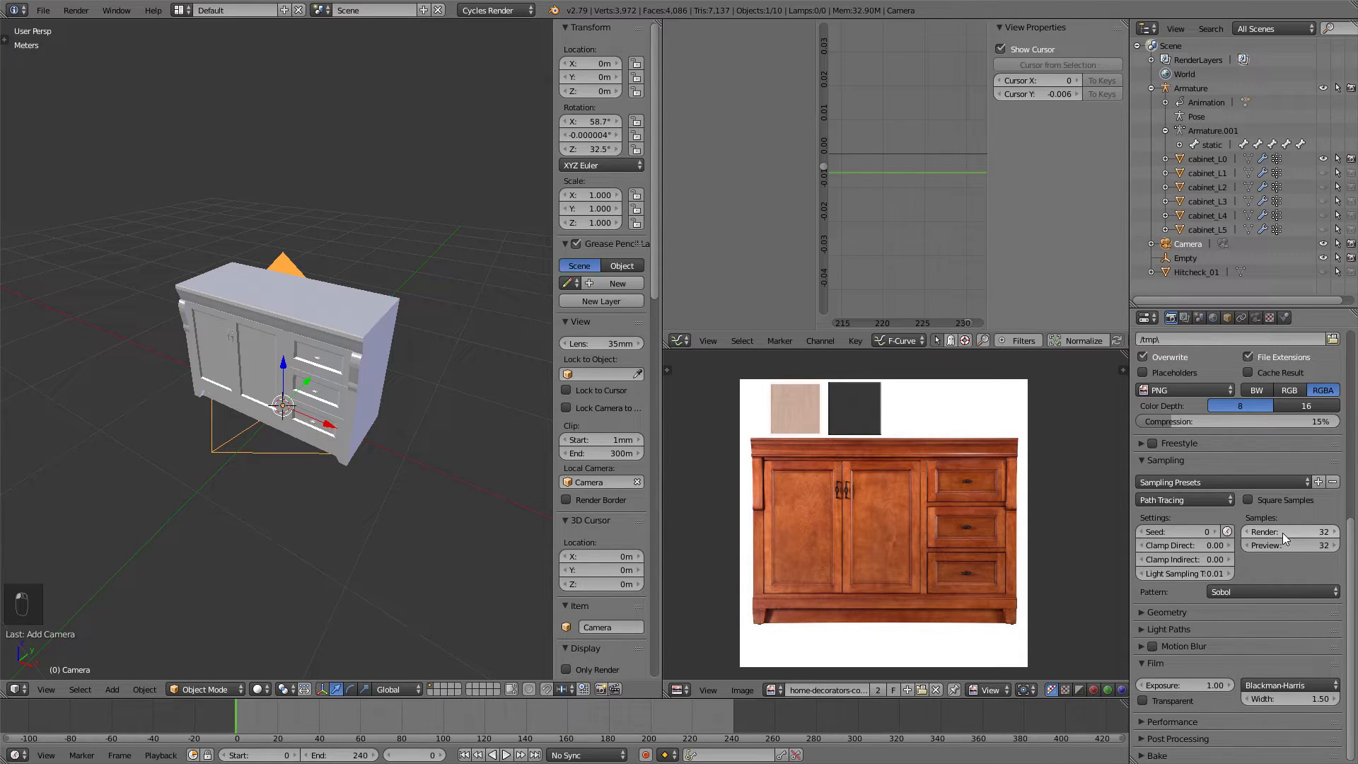
- Align the camera to an angled front view of the cabinet and extend its clipping end to about 7.1 m
scroll(1283, 522, up, 10)
mouse_move(304, 300)
middle_down()
mouse_move(323, 287)
mouse_move(335, 301)
mouse_move(319, 293)
middle_up()
scroll(308, 295, up, 2)
scroll(317, 300, down, 1)
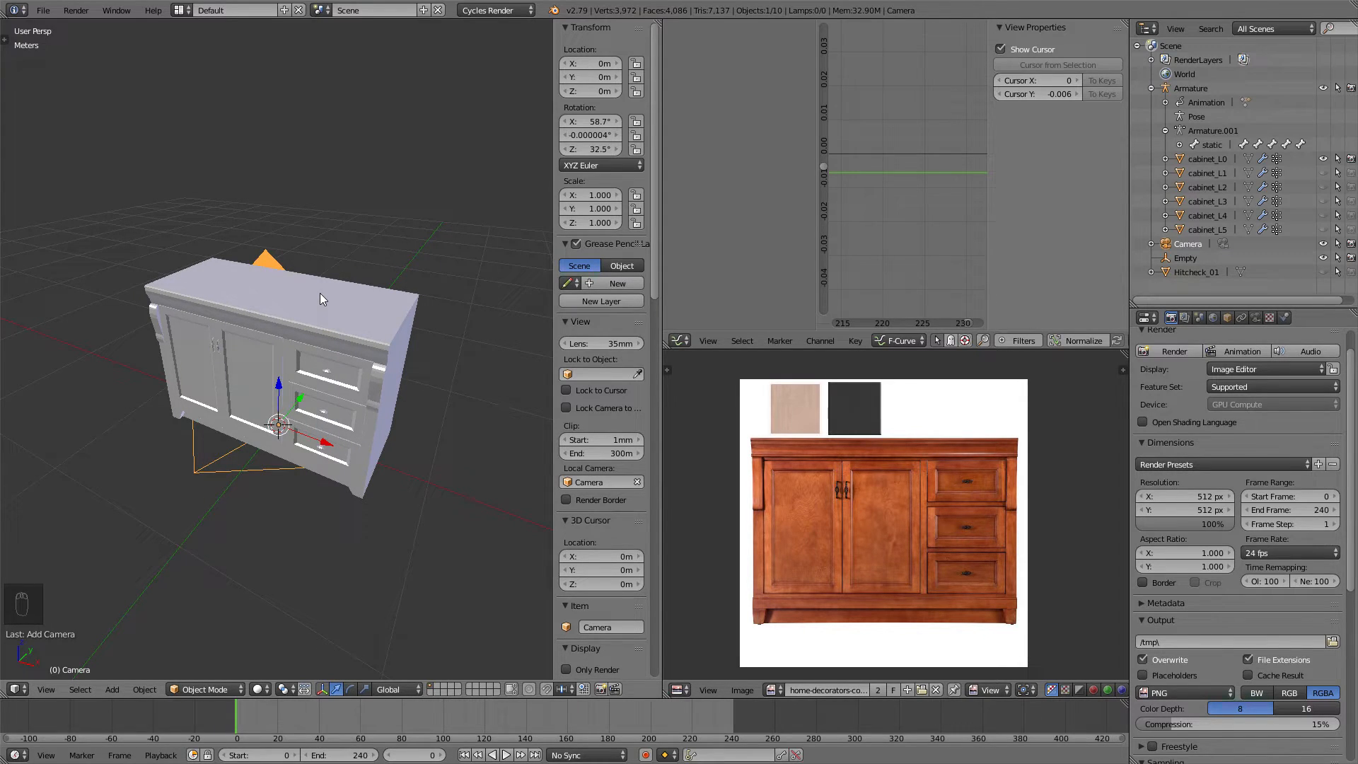
key(ctrl+alt+KP_0)
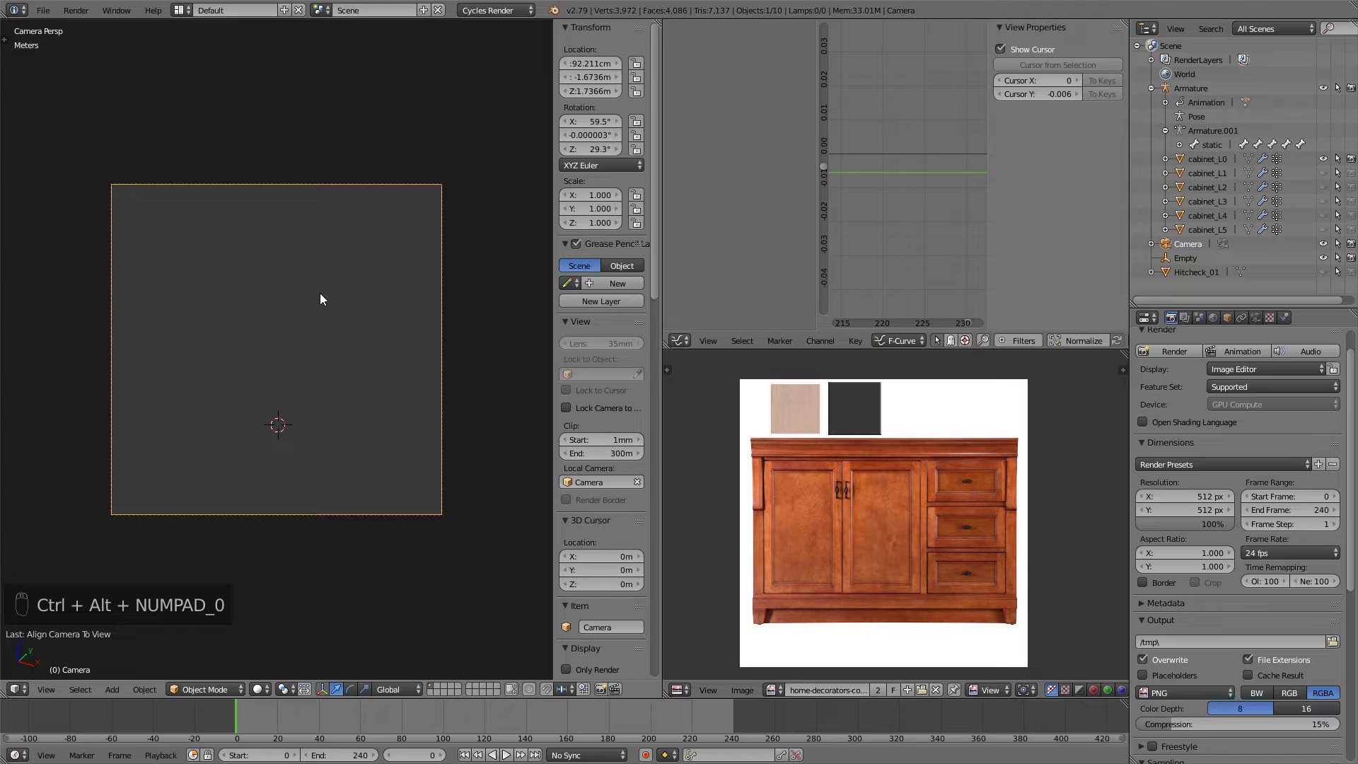
click(1256, 318)
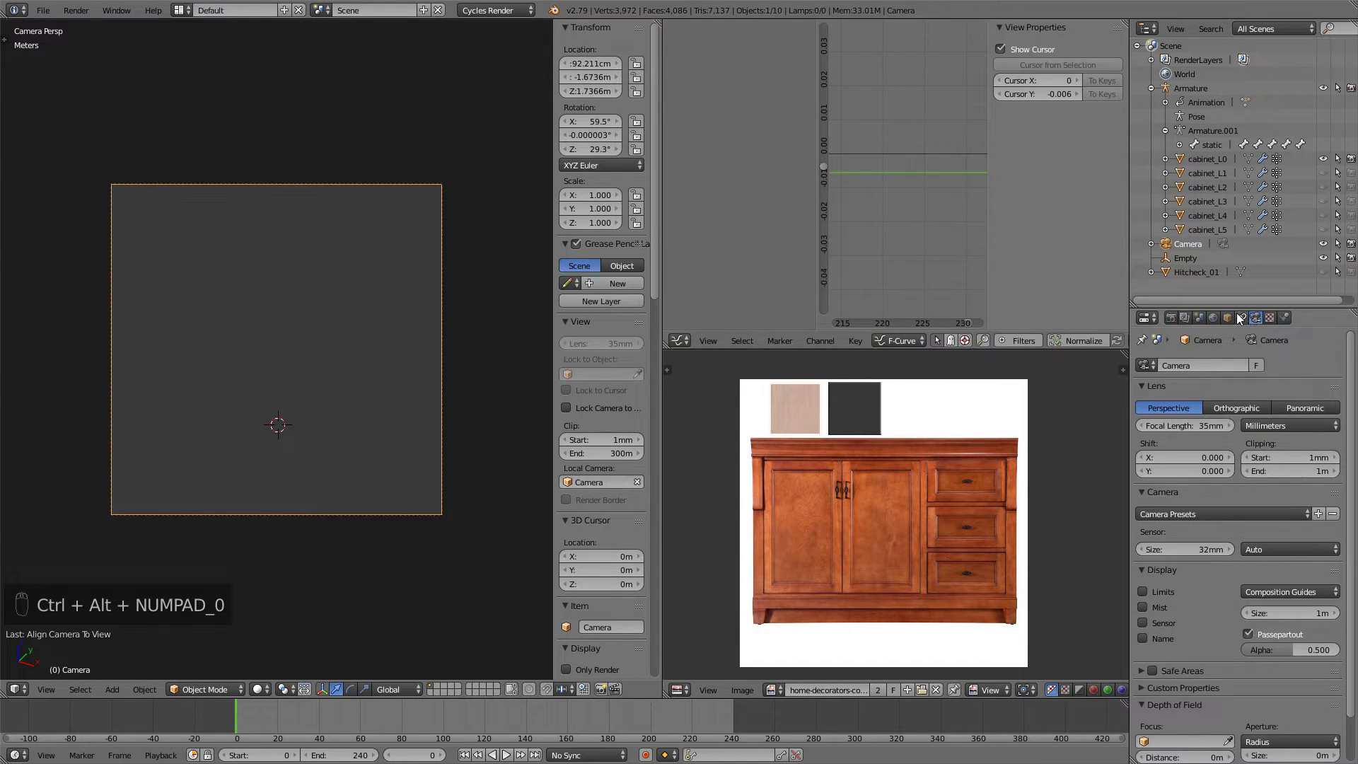
drag(1269, 473, 1315, 473)
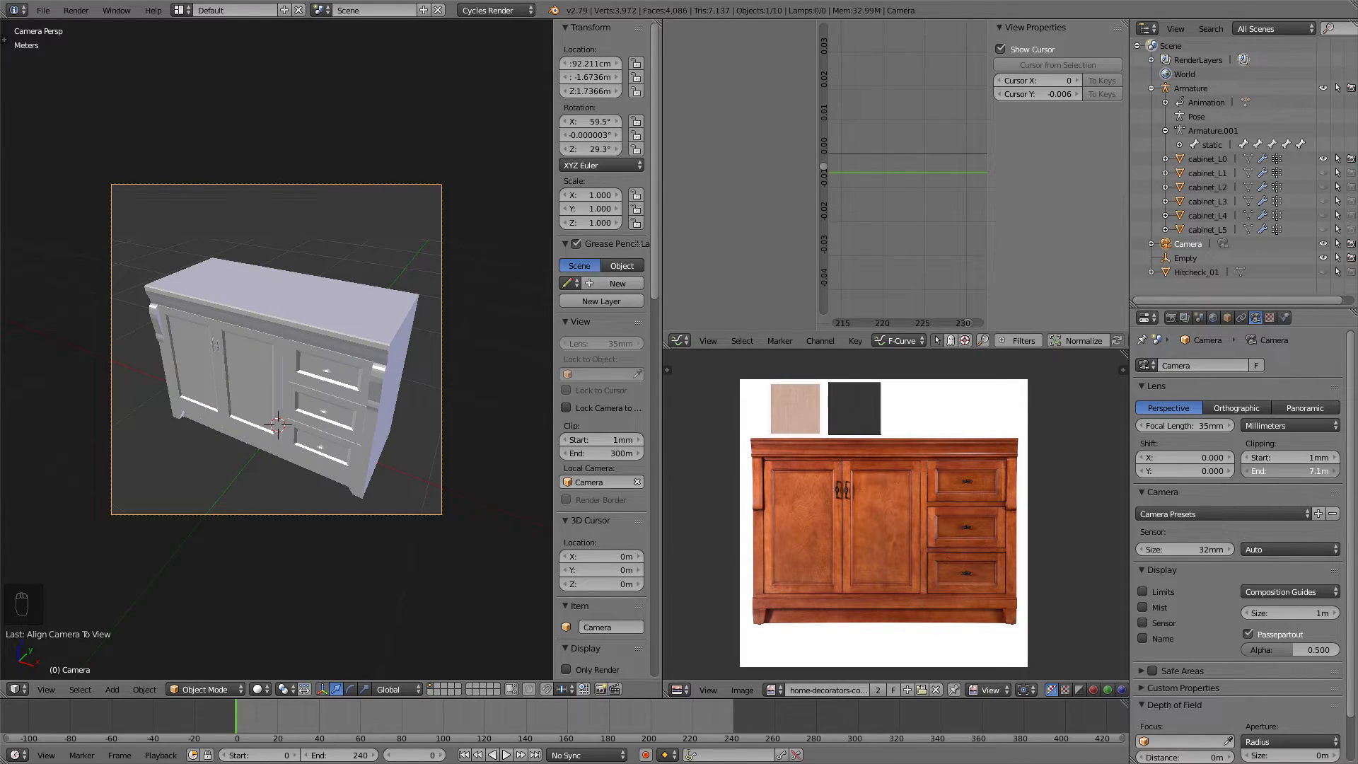
- Move the camera to about X 1.12 m, Y -1.96 m, Z 1.81 m so the whole cabinet sits centred in the frame
key(g)
key(g)
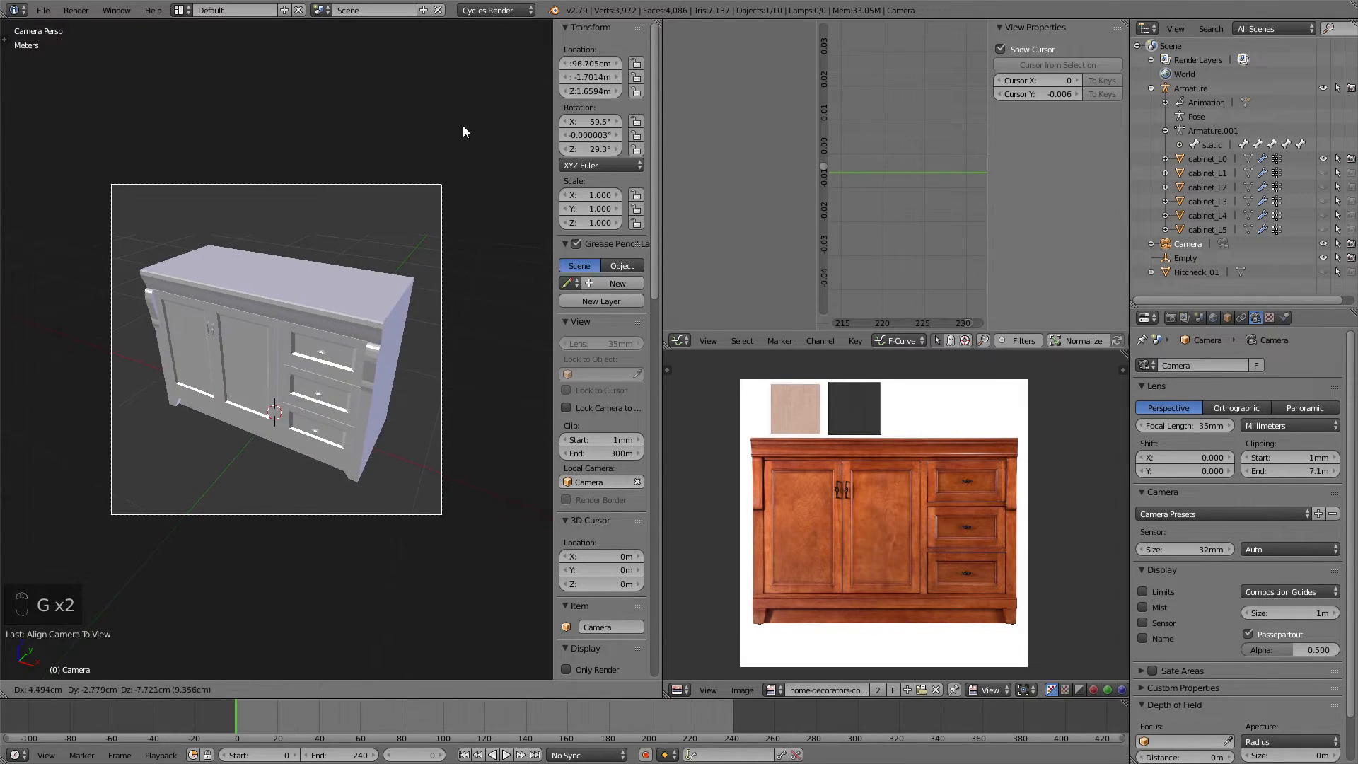
click(500, 277)
key(g)
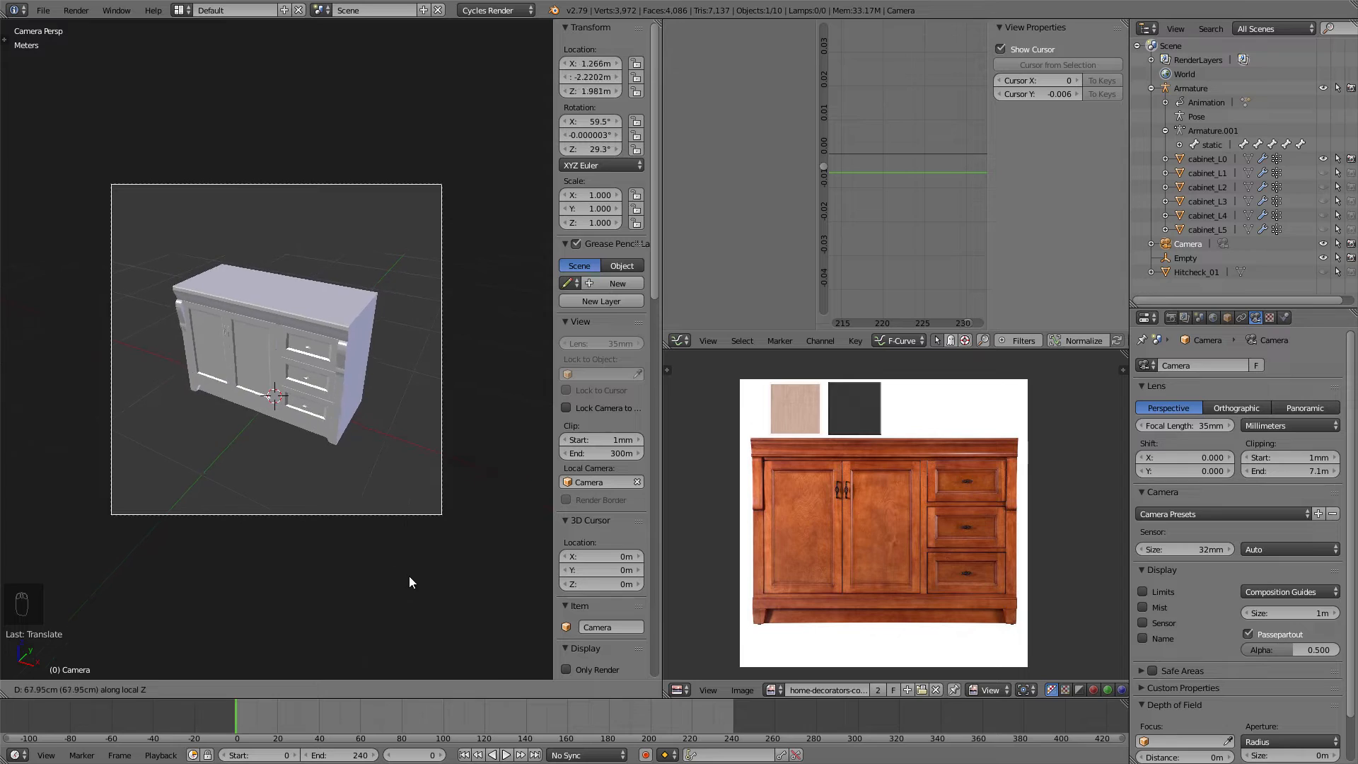
click(405, 501)
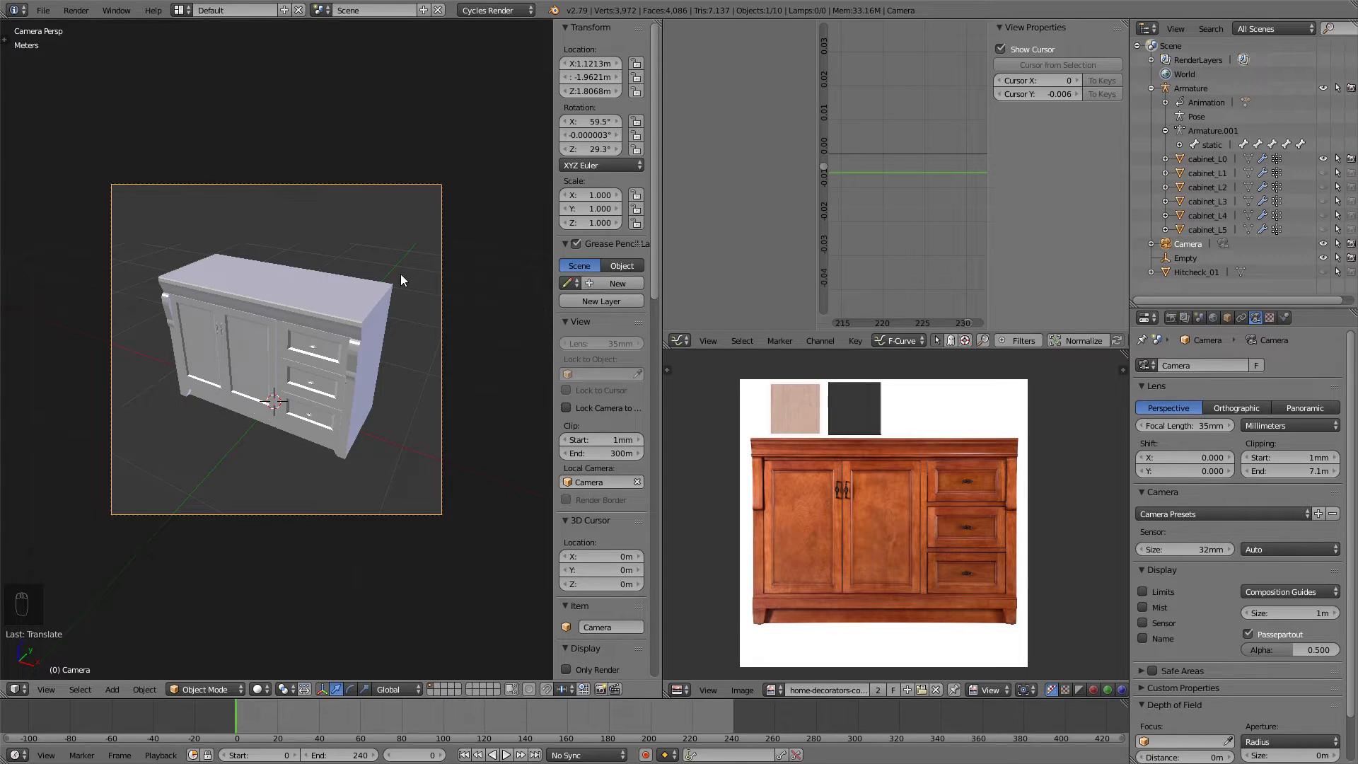
- Render the cabinet from the camera and inspect the resulting image up close
key(F12)
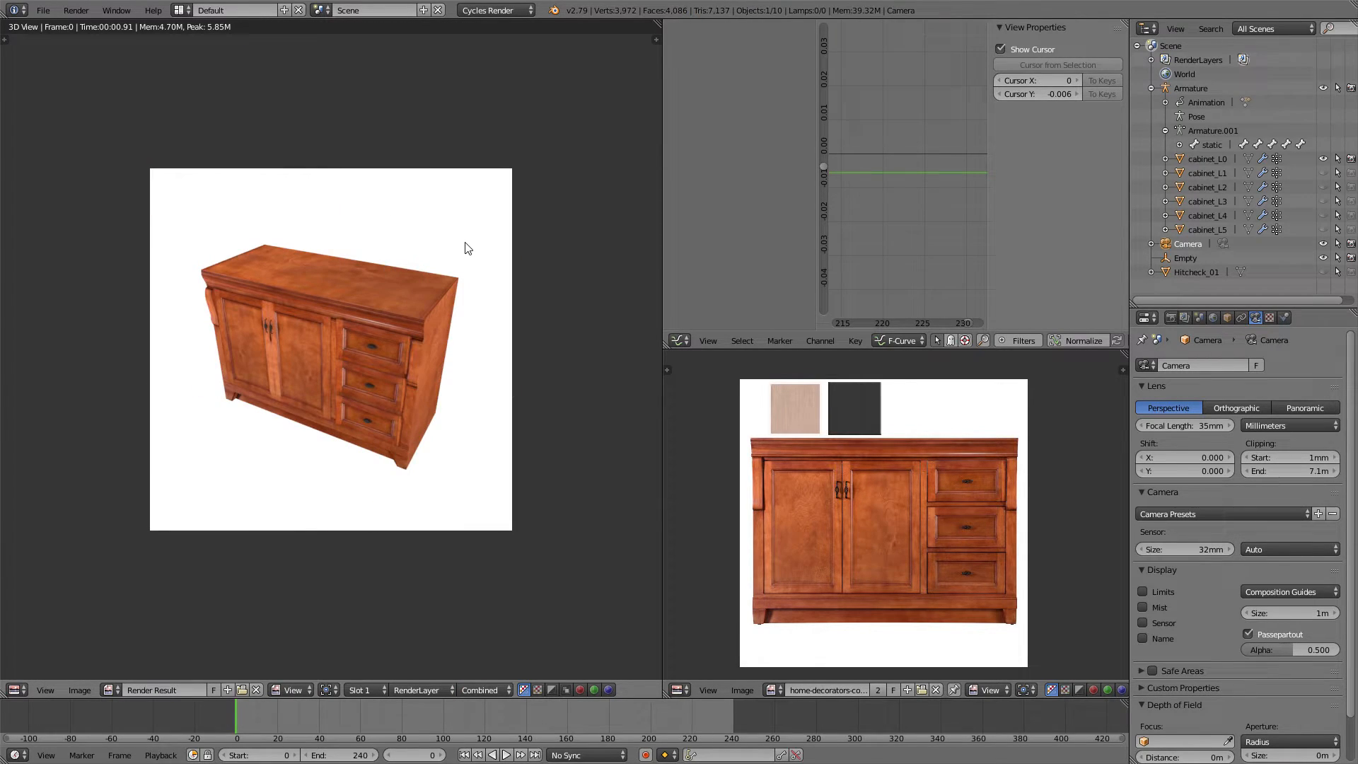
scroll(384, 316, up, 2)
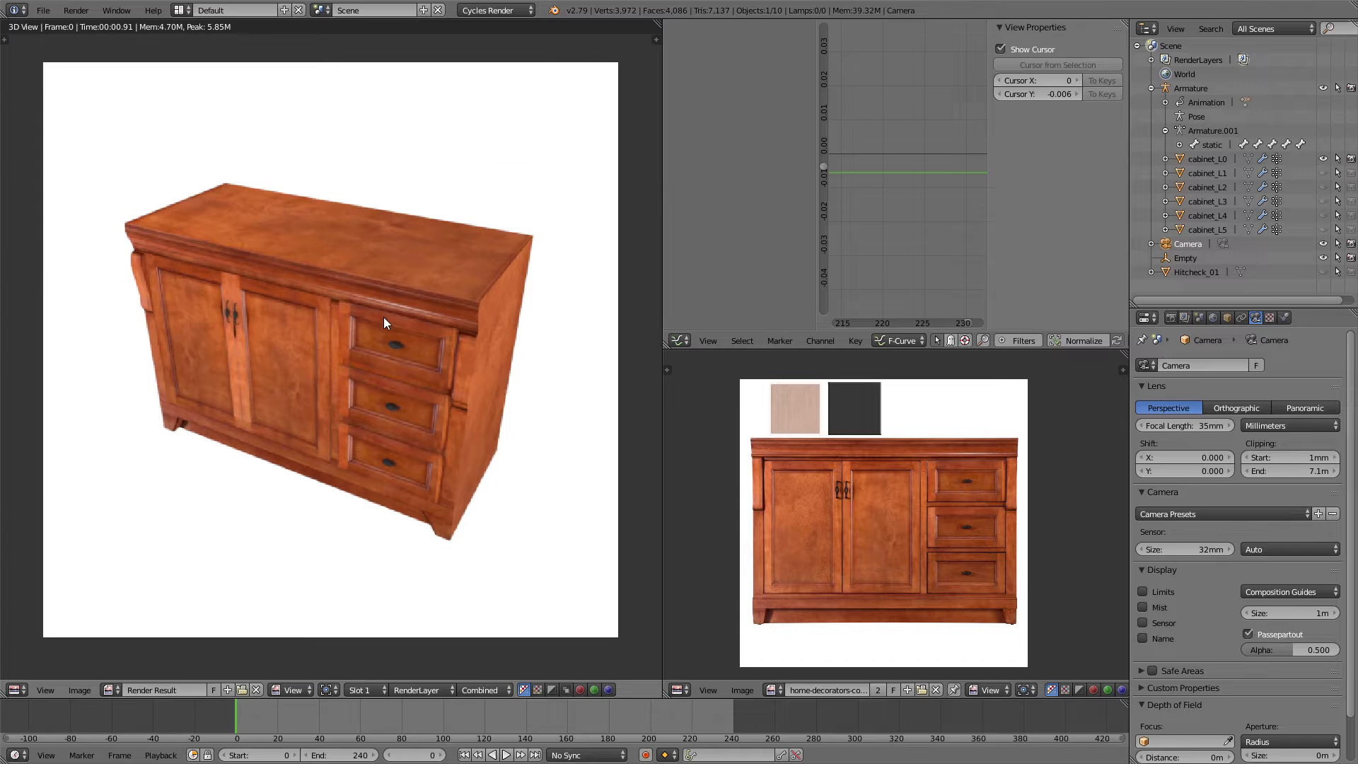
scroll(385, 308, down, 3)
- Save the rendered image as icon.png in the blender_tut export folder, in PNG format
click(79, 690)
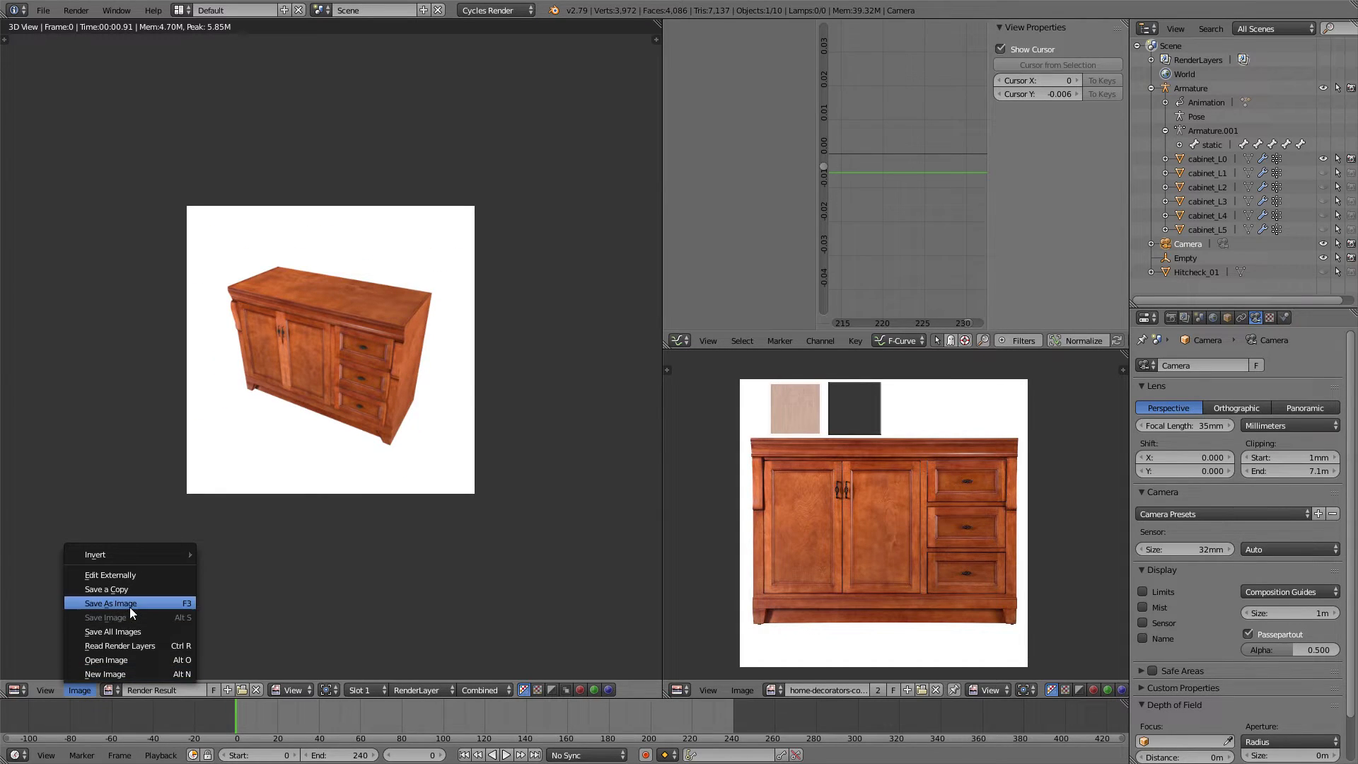
click(129, 606)
text(ic)
key(Return)
click(38, 537)
click(38, 538)
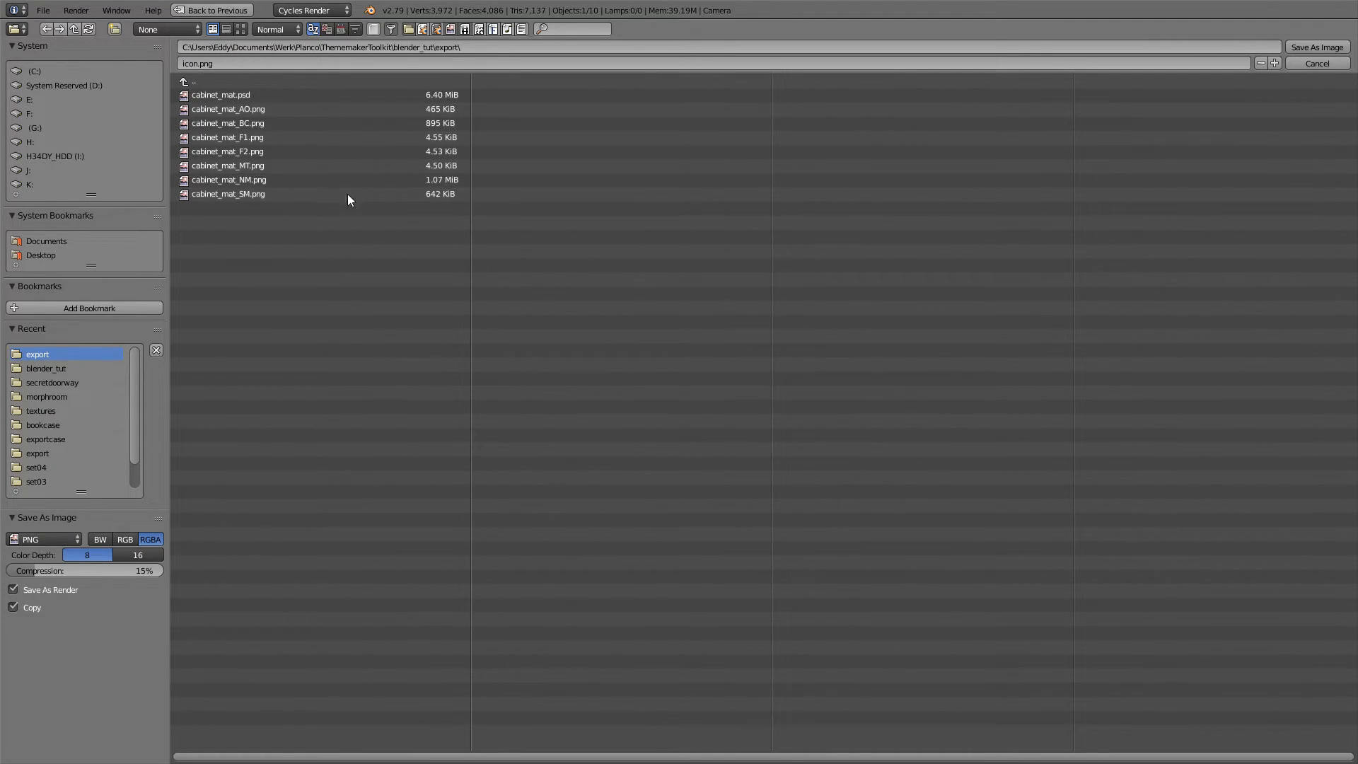
click(1310, 47)
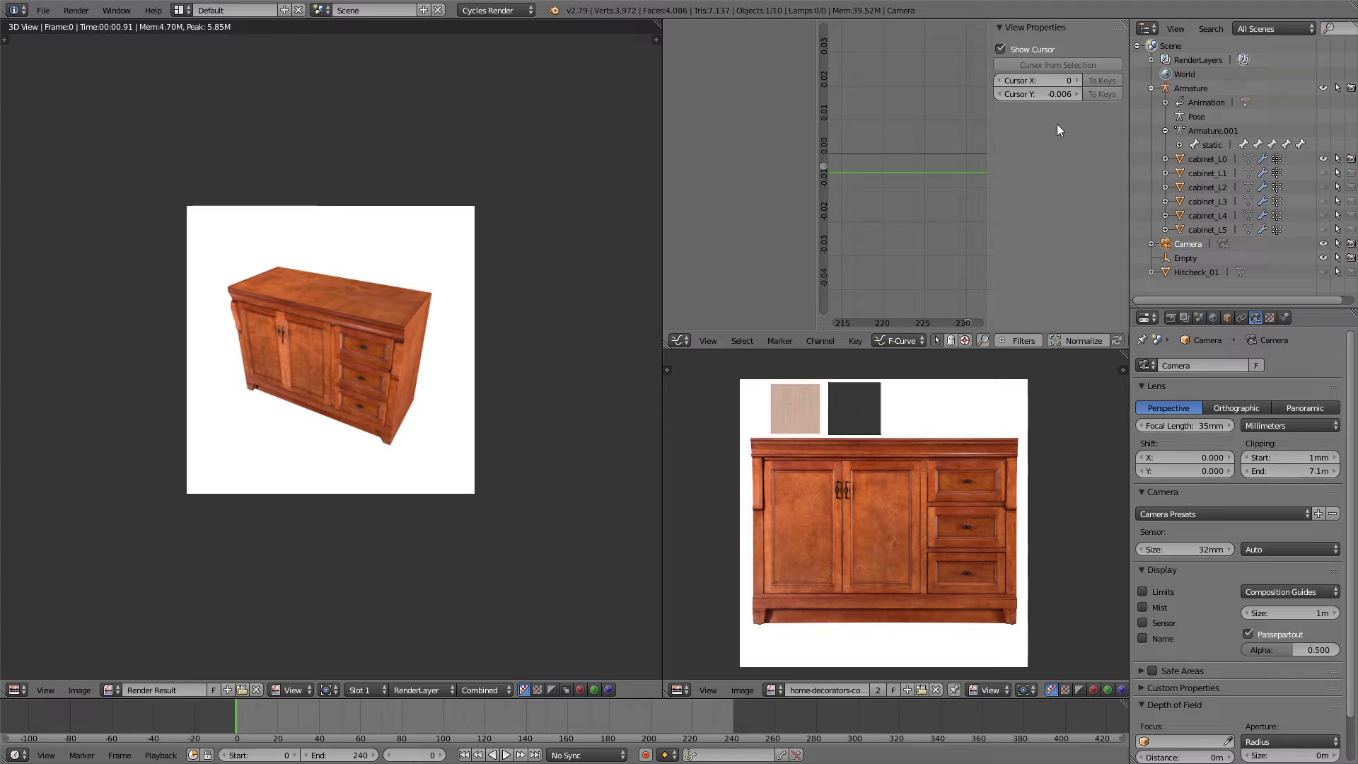
- Switch to File Explorer and compress the cabinet_mat PNG textures, icon.png and possessed_cabinet.fbx into possessed_cabinet.zip, leaving out the PSD
key(alt+Tab)
click(423, 227)
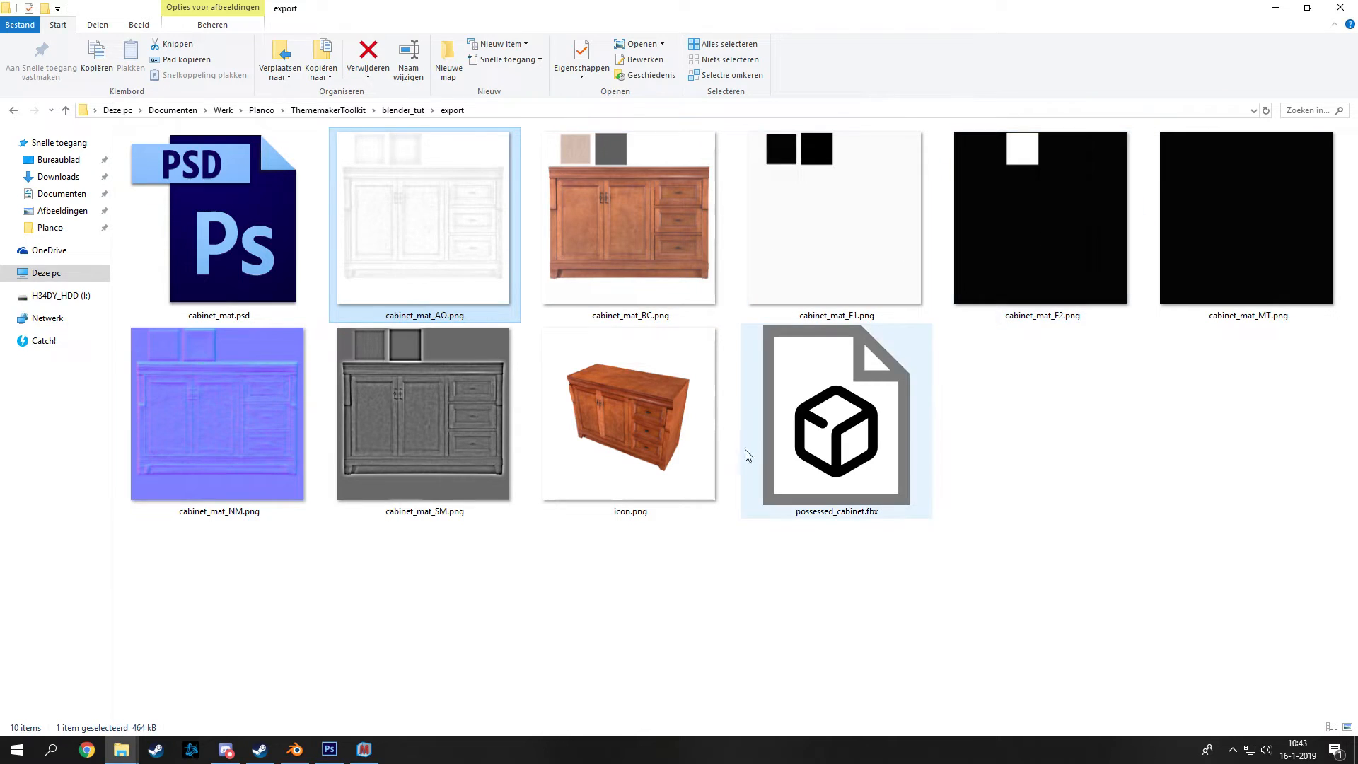
shift+click(860, 442)
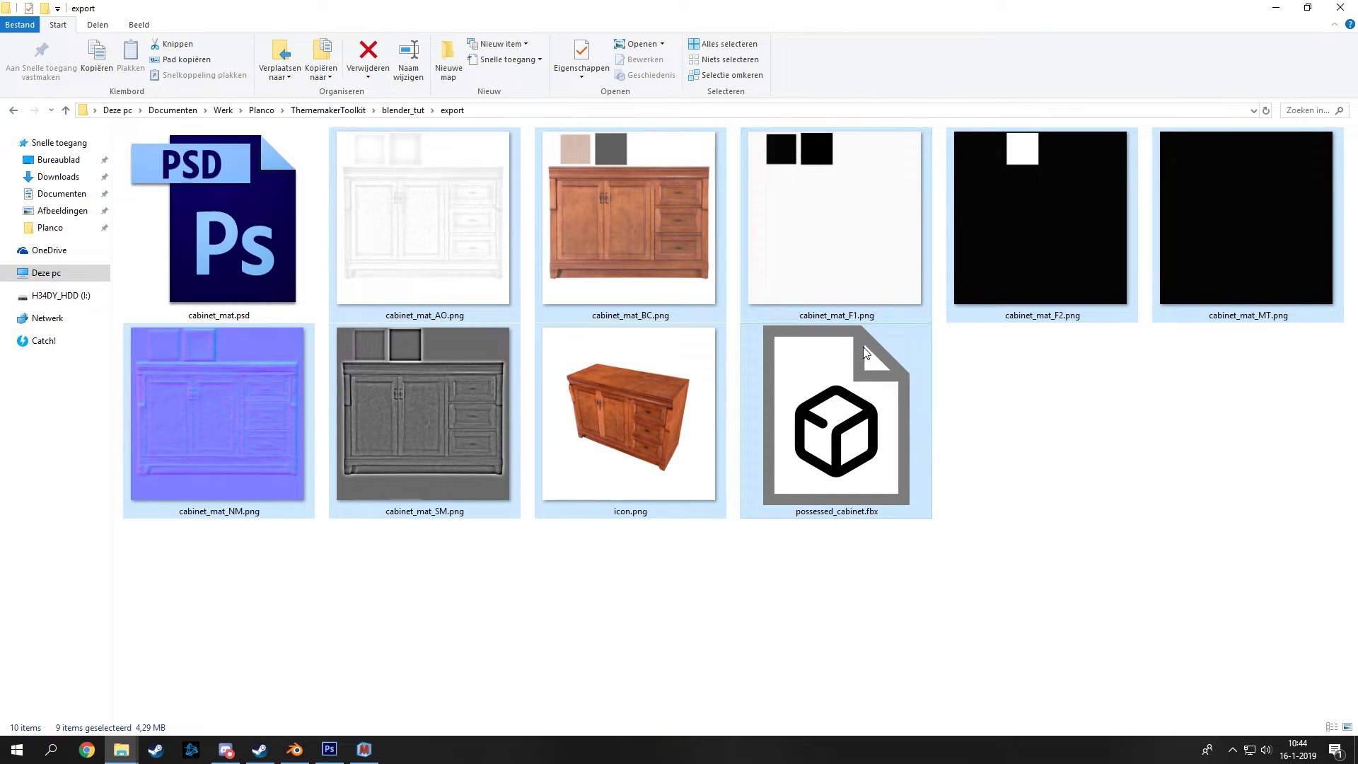
right_click(870, 390)
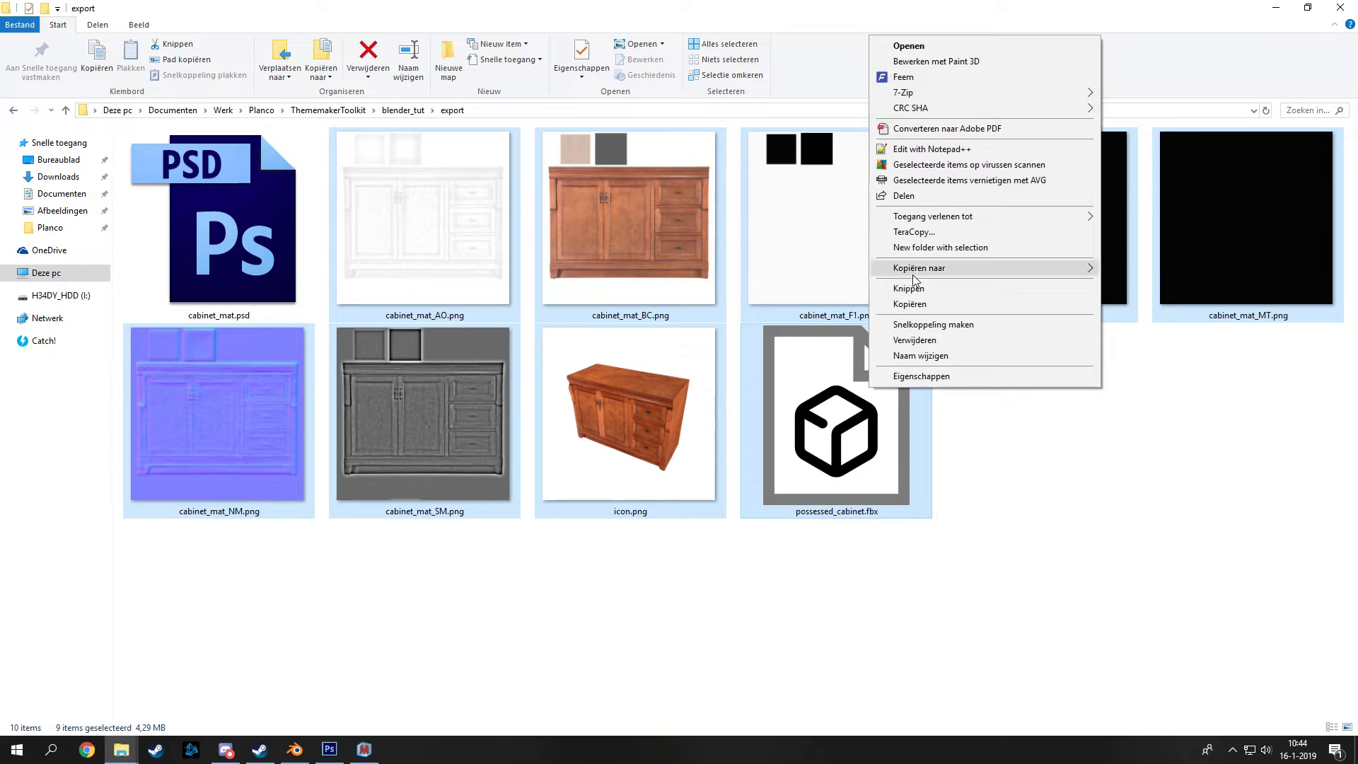
mouse_move(956, 94)
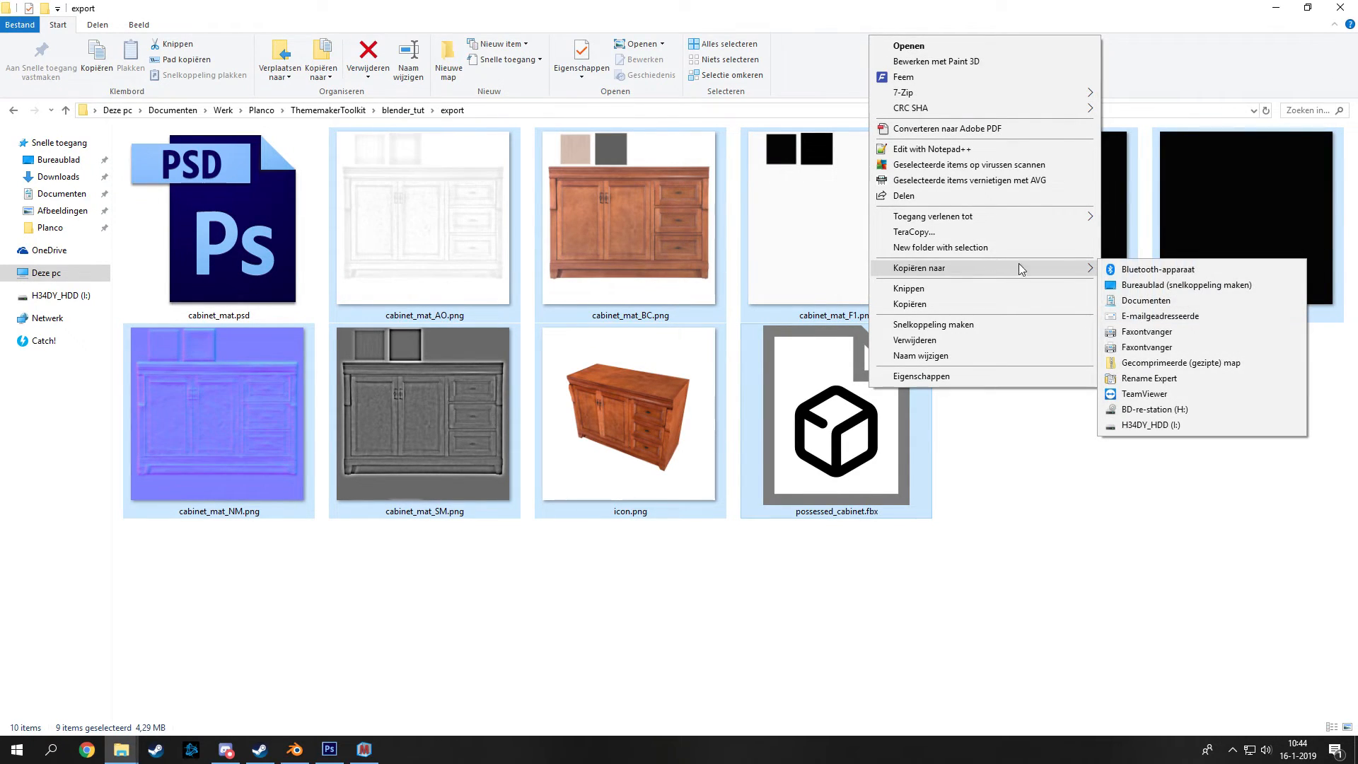
mouse_move(973, 265)
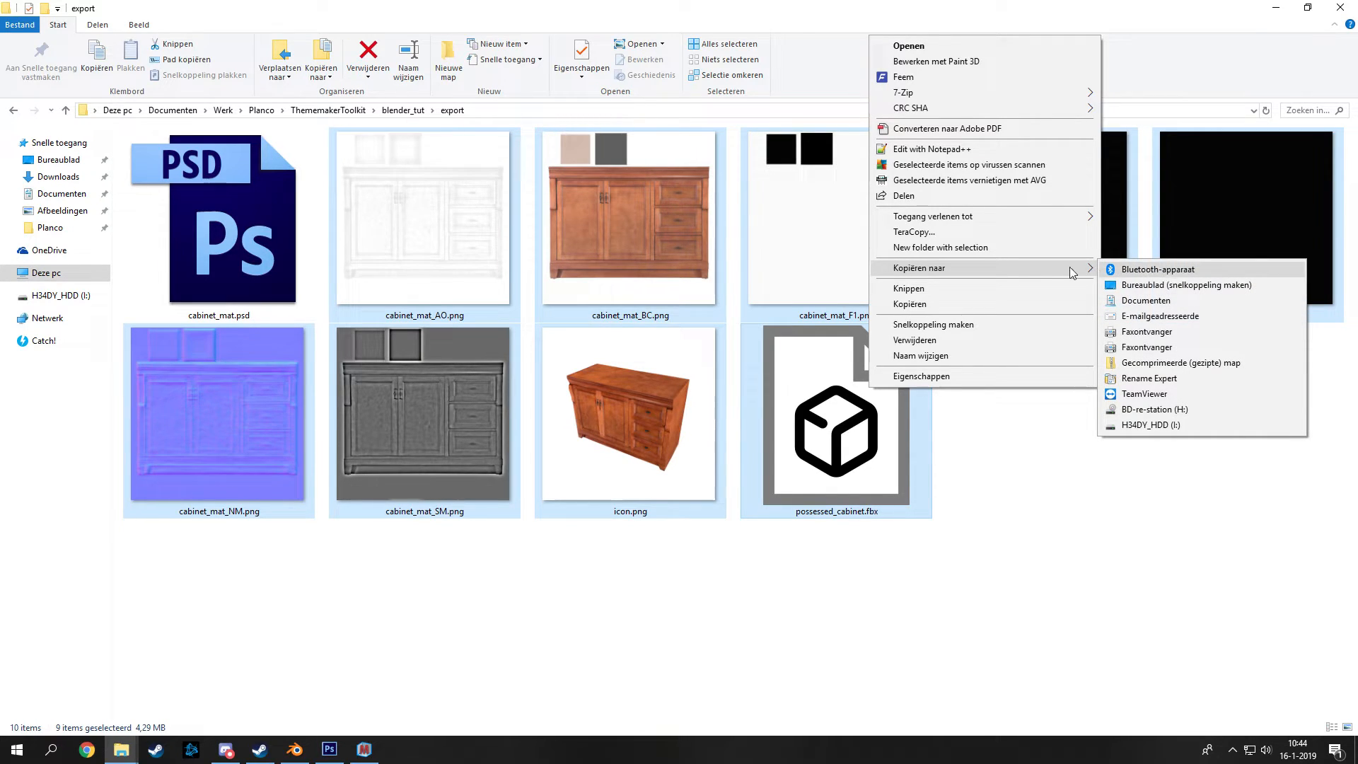
click(1212, 363)
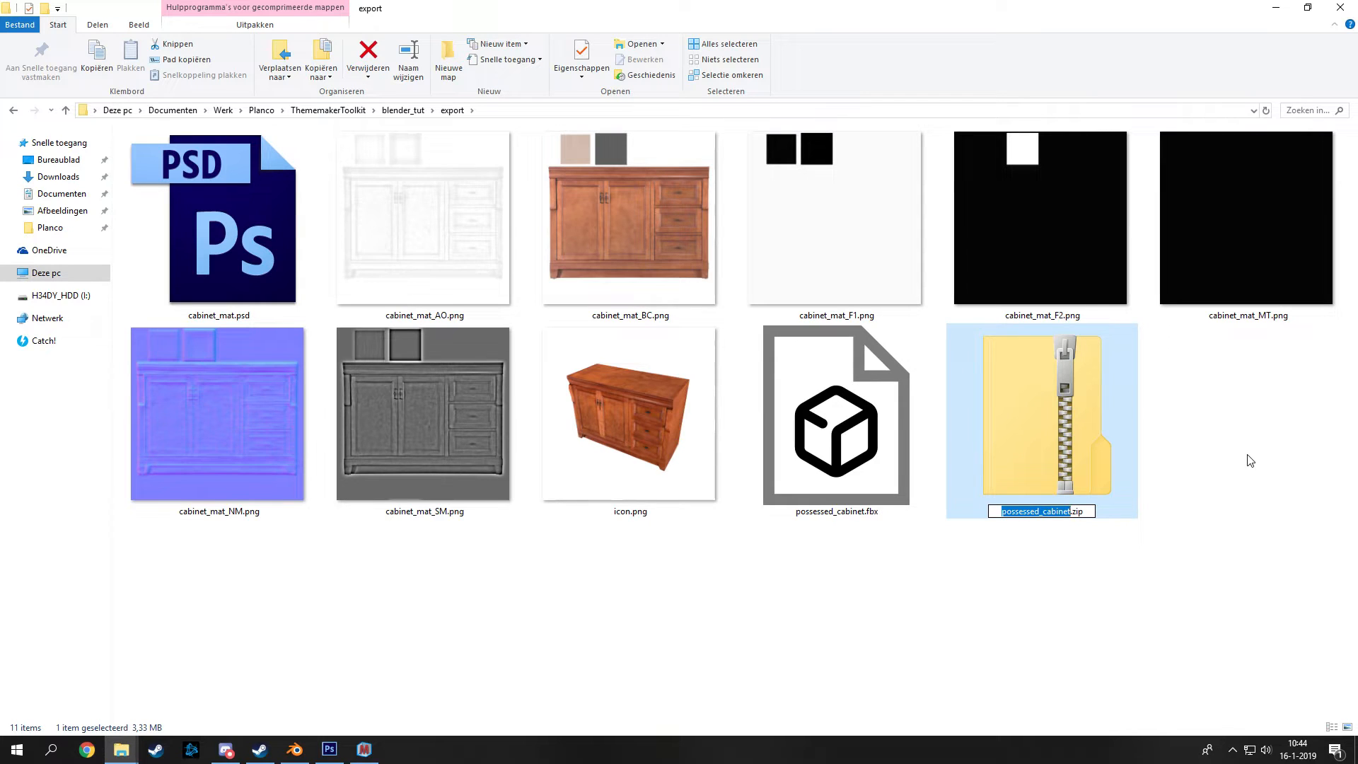
key(Return)
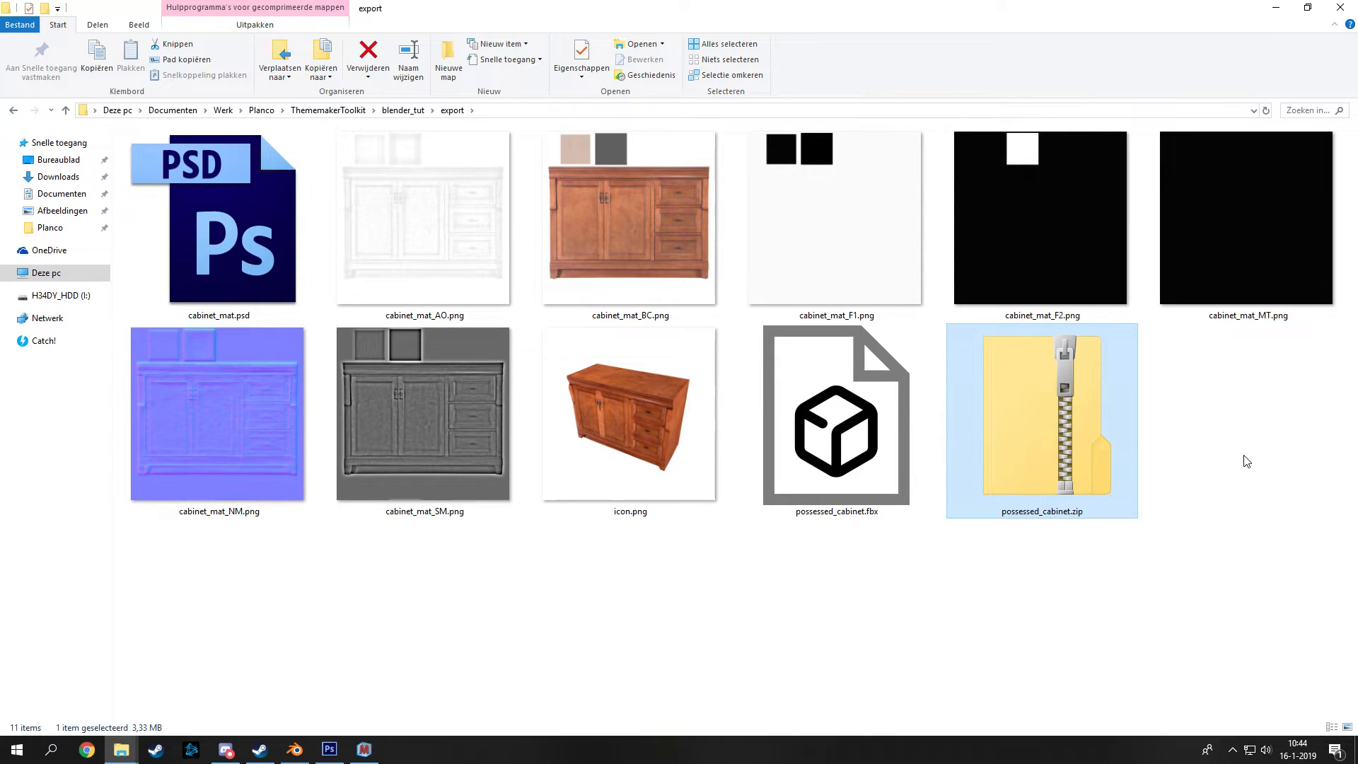
- Check the contents of possessed_cabinet.zip and return to the export folder
double_click(1032, 389)
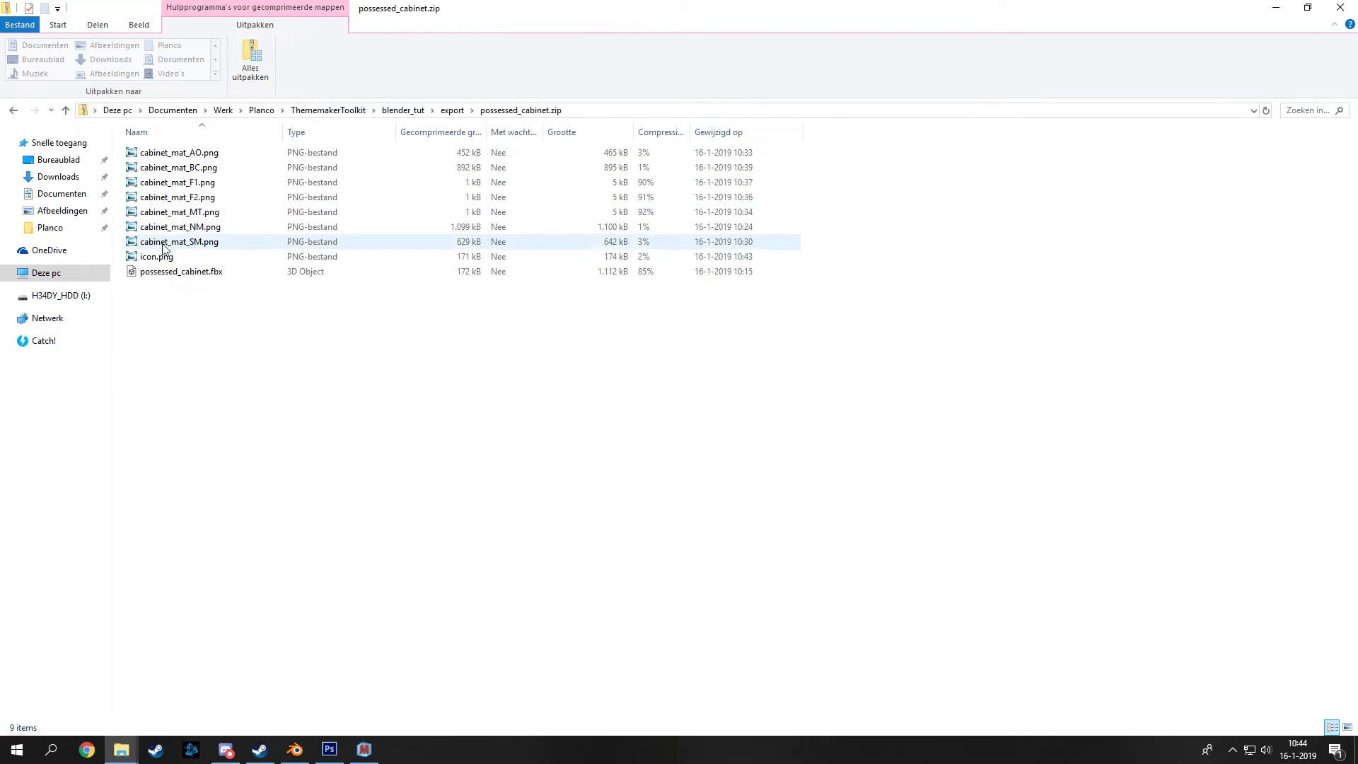
key(alt+Left)
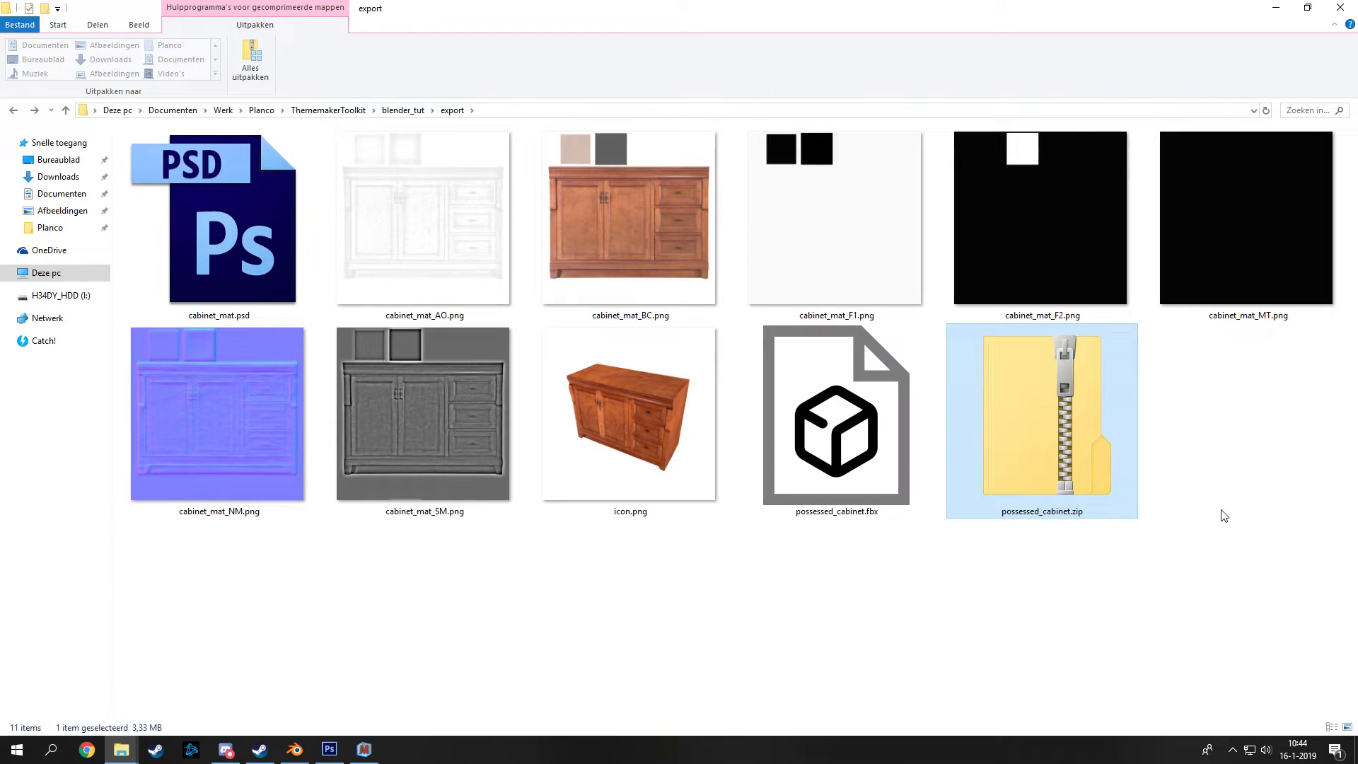
click(1224, 516)
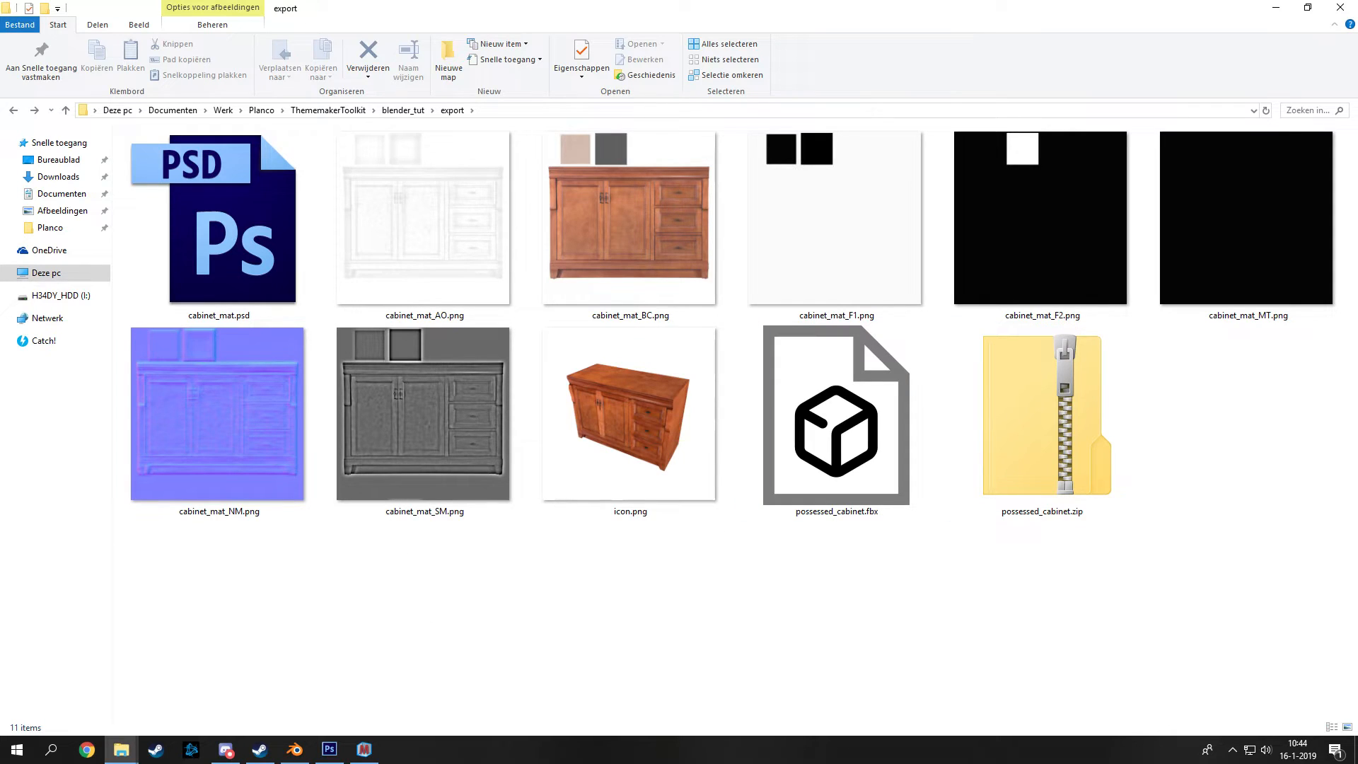
- Switch to the Thememaker's Toolkit site in the browser and start a new item named "Possessed Cabinet" with the description "Blender tutorial Cabinet result"
key(alt+Tab)
click(935, 483)
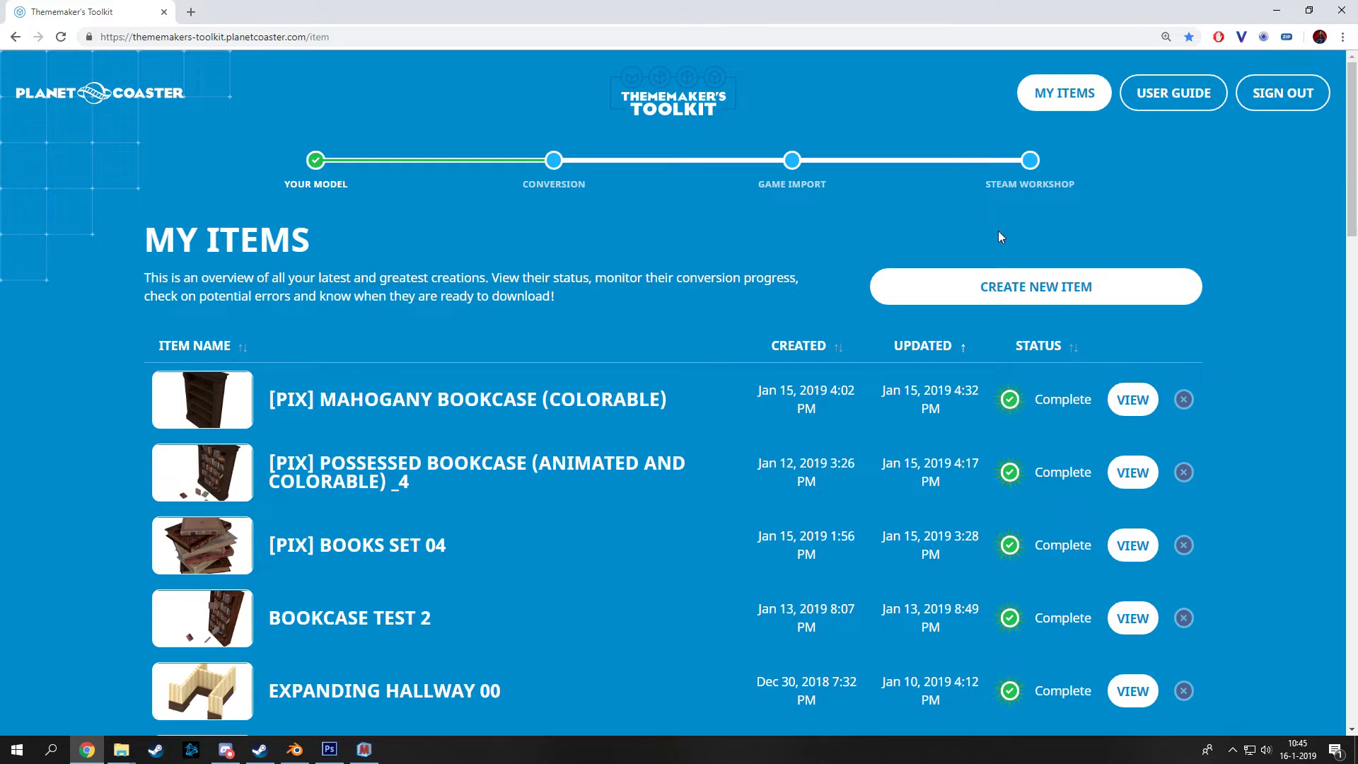
click(990, 285)
click(295, 399)
text(P)
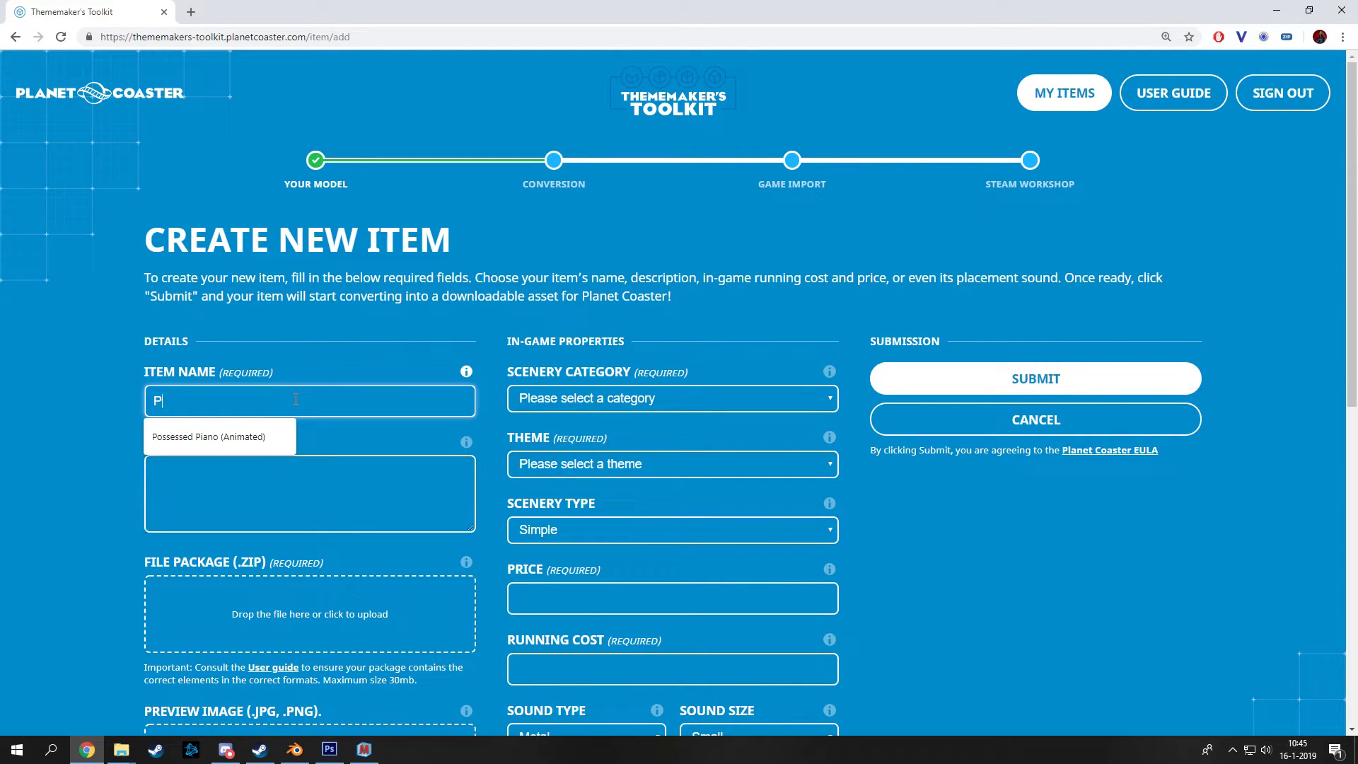
text(ossessed Cabinet)
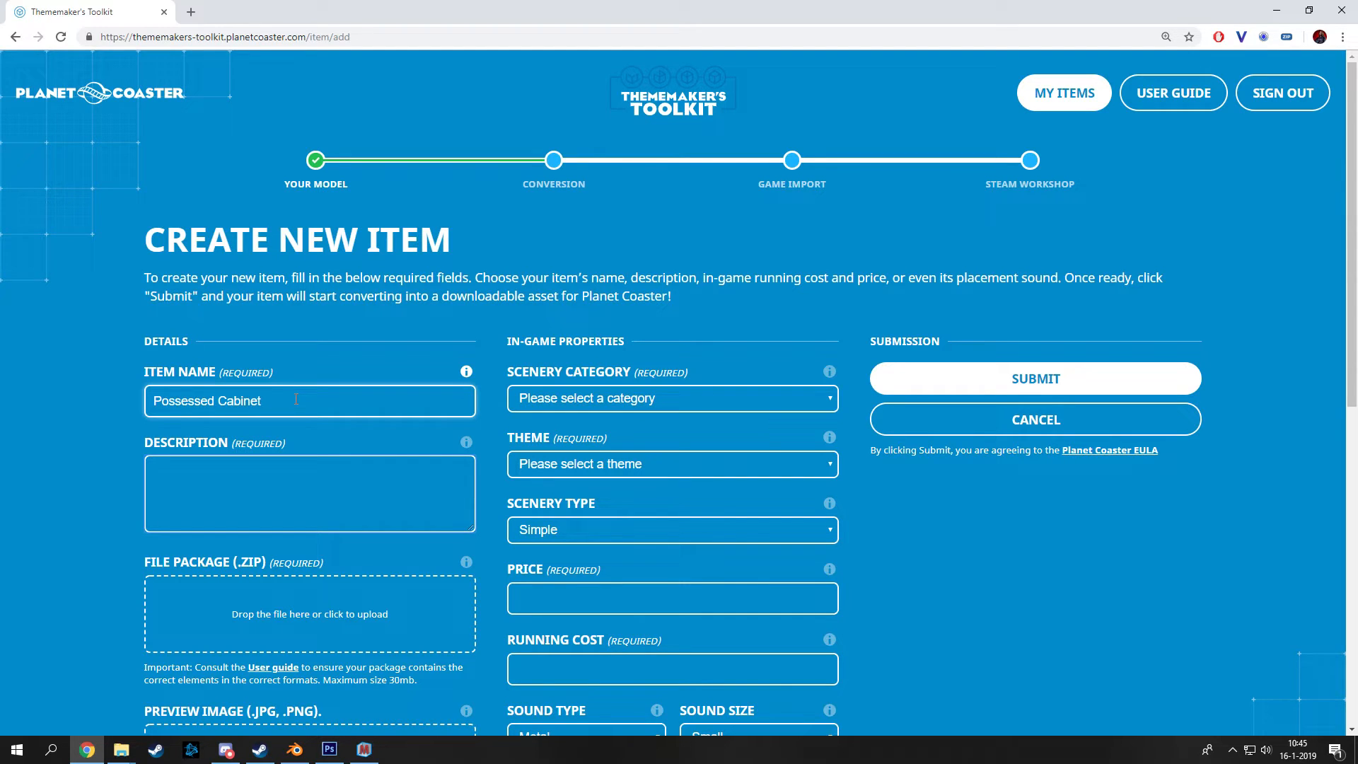
scroll(295, 399, down, 2)
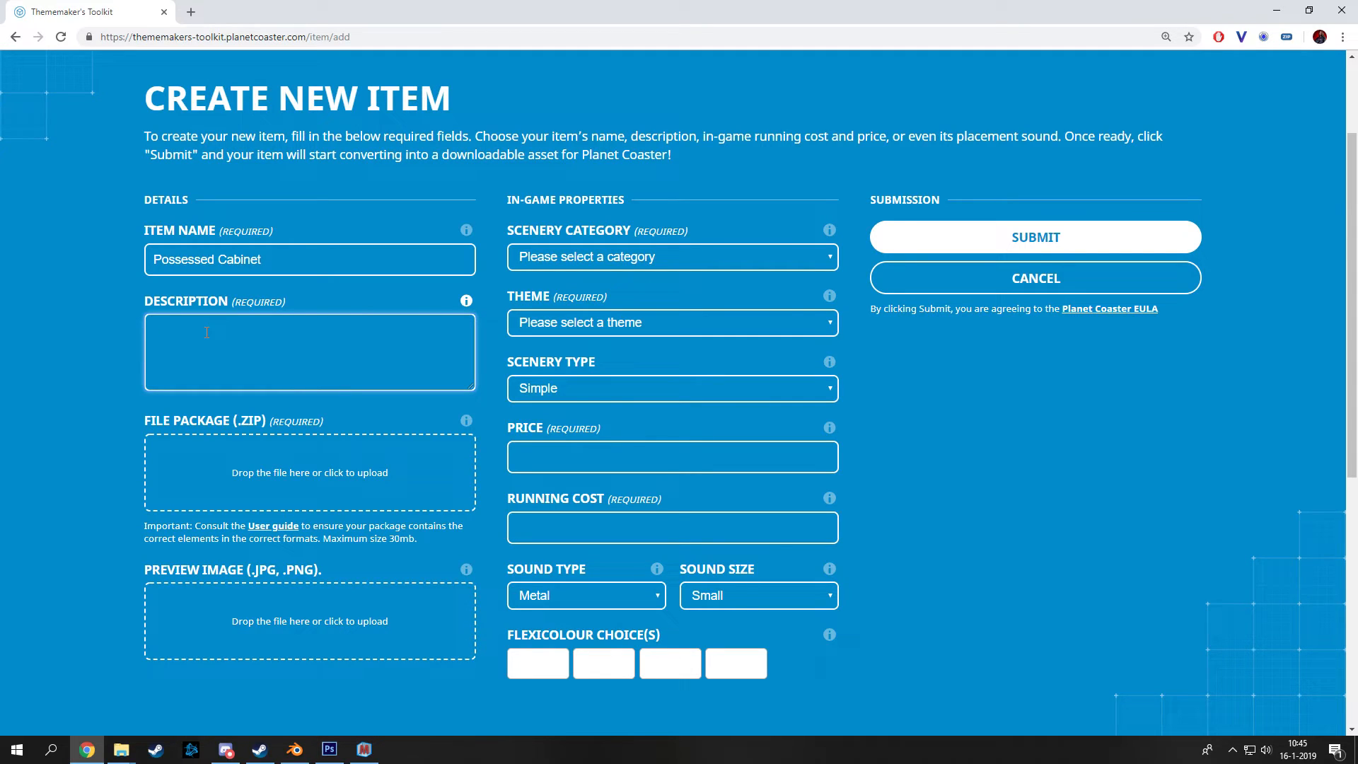
text(Blender tutorial Cabinet result)
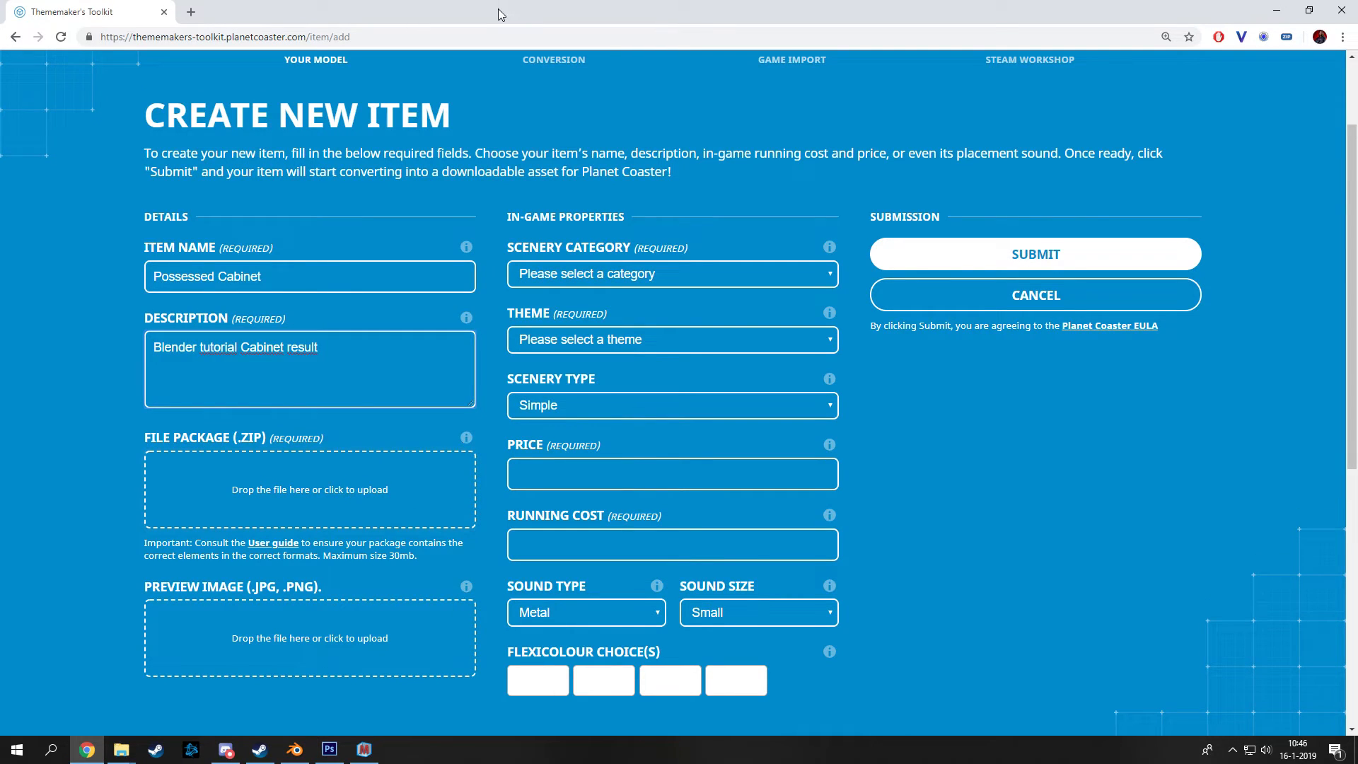
- Shrink the browser window to uncover the export folder and add possessed_cabinet.zip as the item's file package
double_click(498, 8)
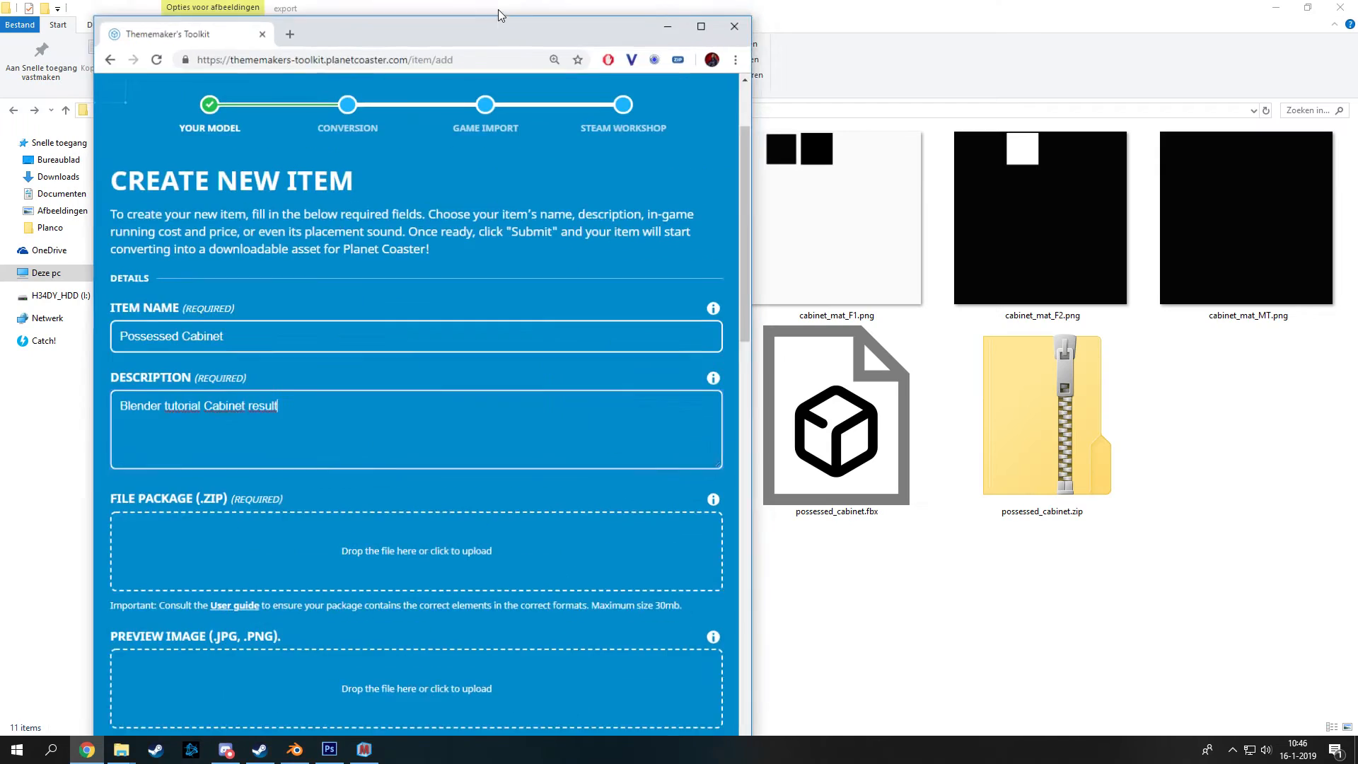
drag(513, 42, 467, 12)
drag(1085, 420, 386, 529)
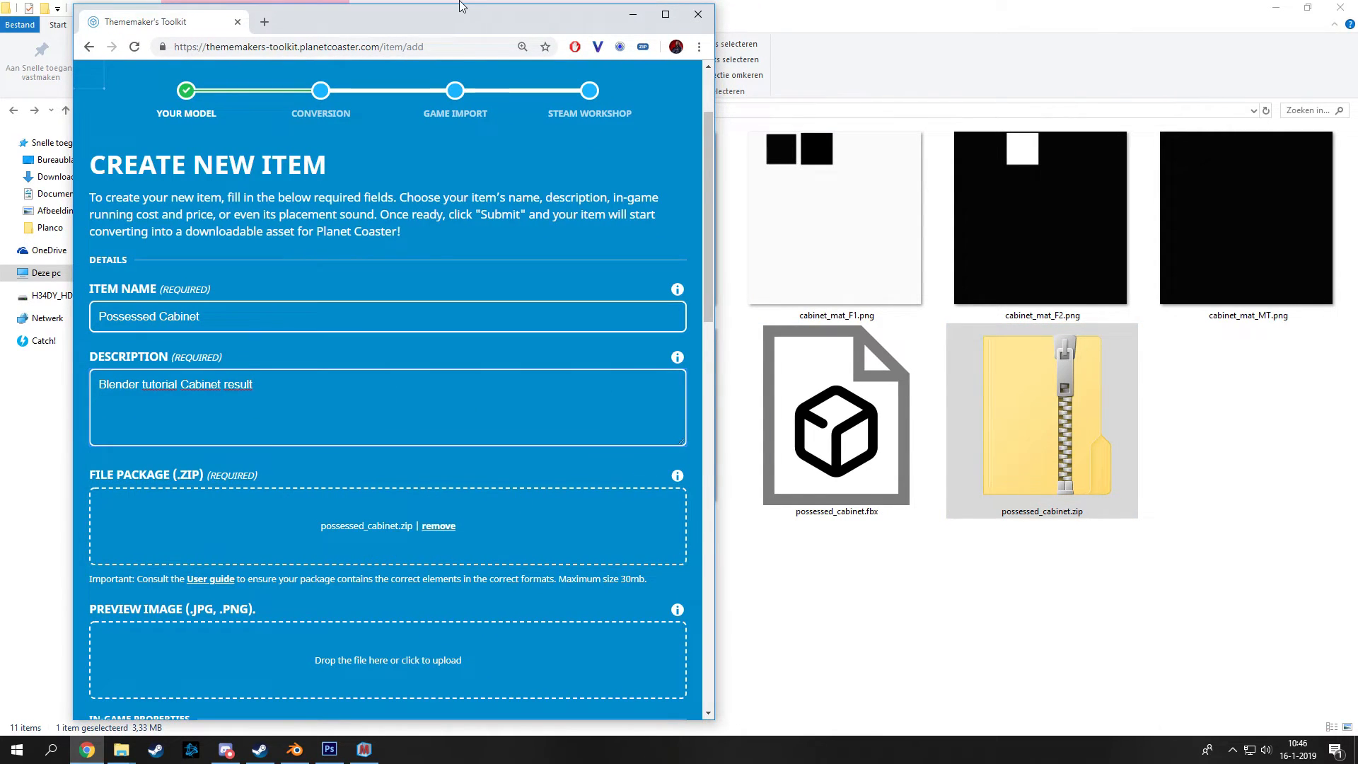
- Move the browser window aside to uncover icon.png and try adding it as the item's preview image
drag(434, 27, 1036, 38)
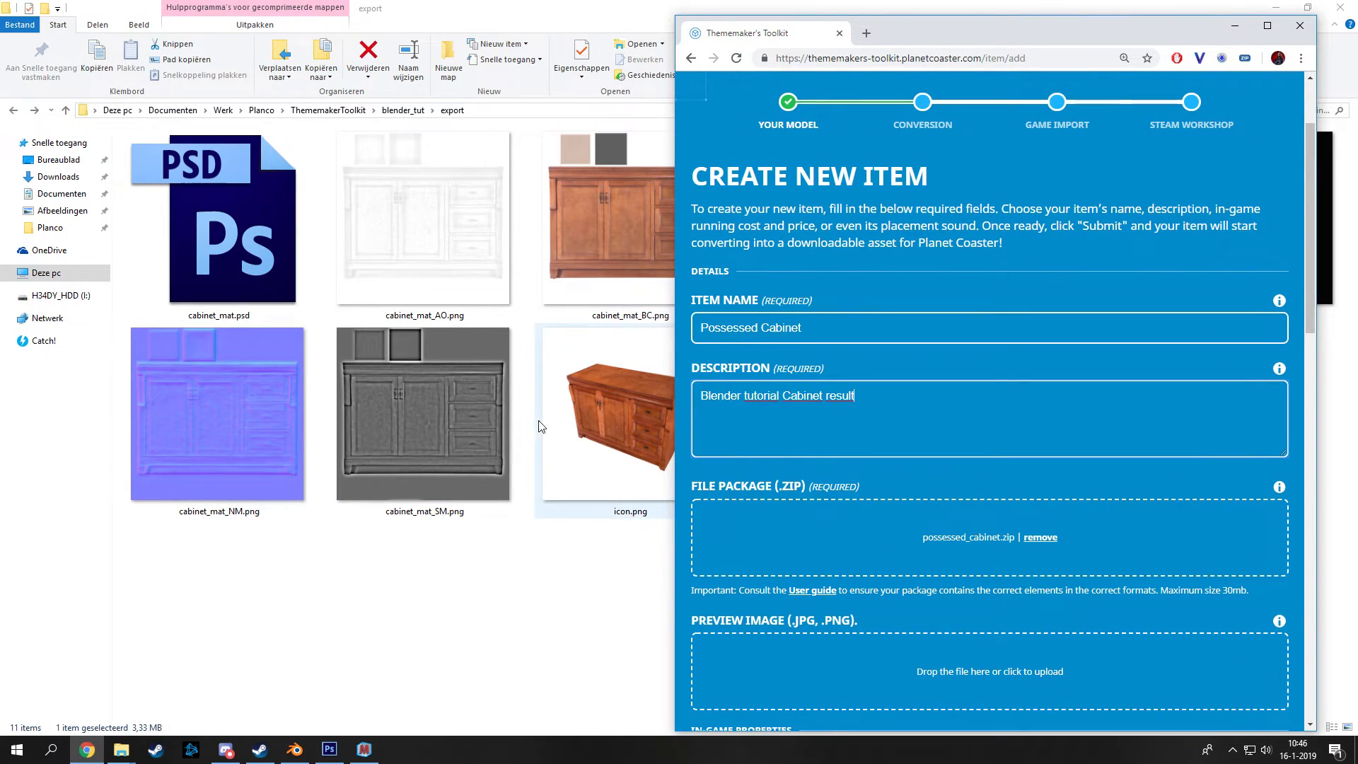
scroll(886, 340, down, 2)
scroll(886, 340, down, 1)
drag(605, 396, 925, 470)
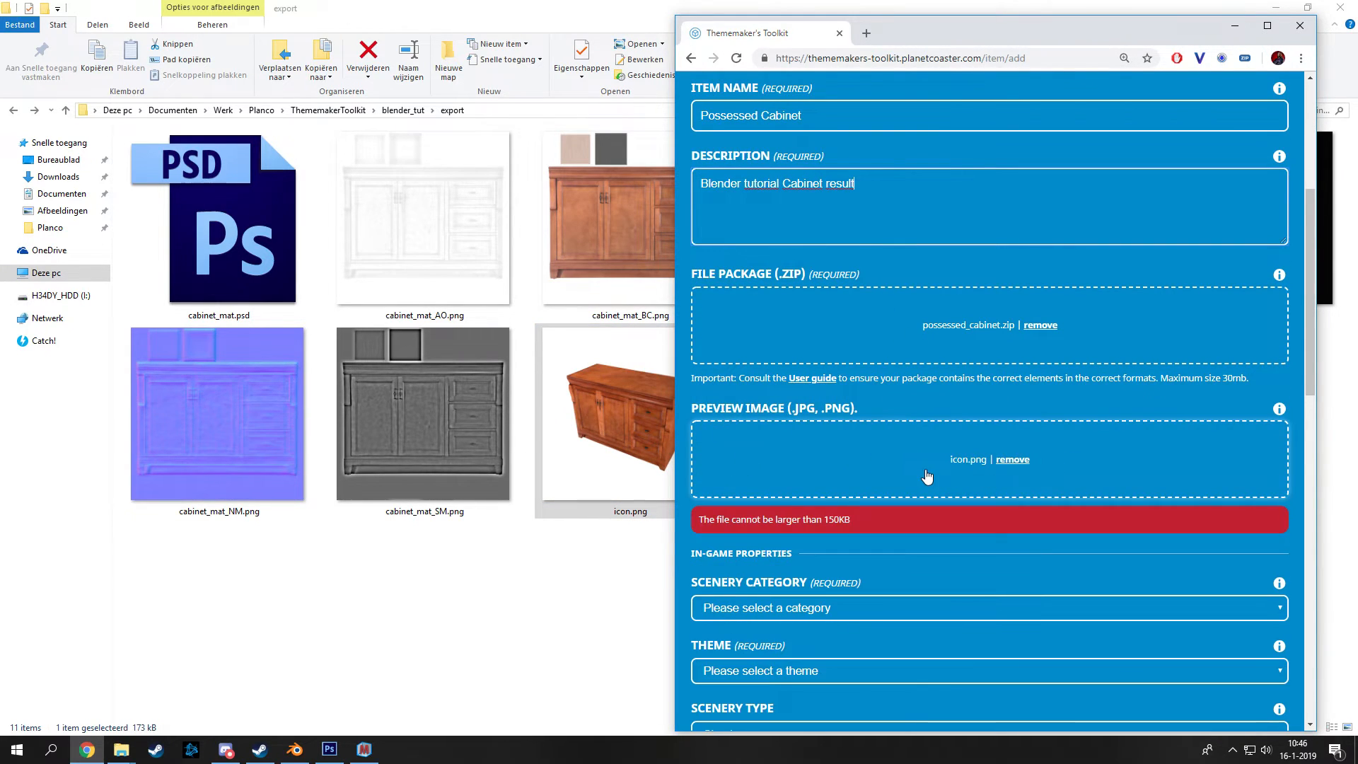
- Open icon.png from the export folder in Adobe Photoshop CS6, resize it to 400 × 400 pixels and save it
click(637, 417)
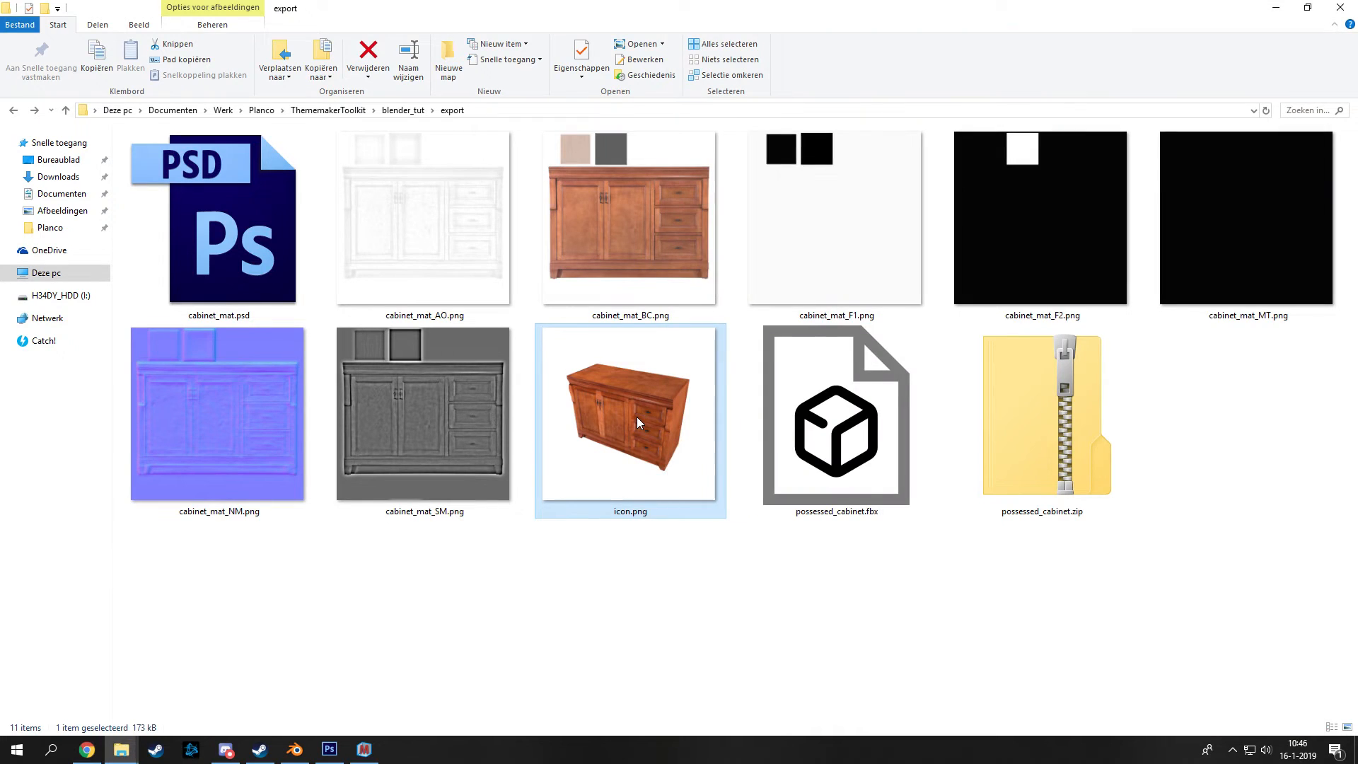
right_click(637, 418)
mouse_move(813, 523)
click(895, 525)
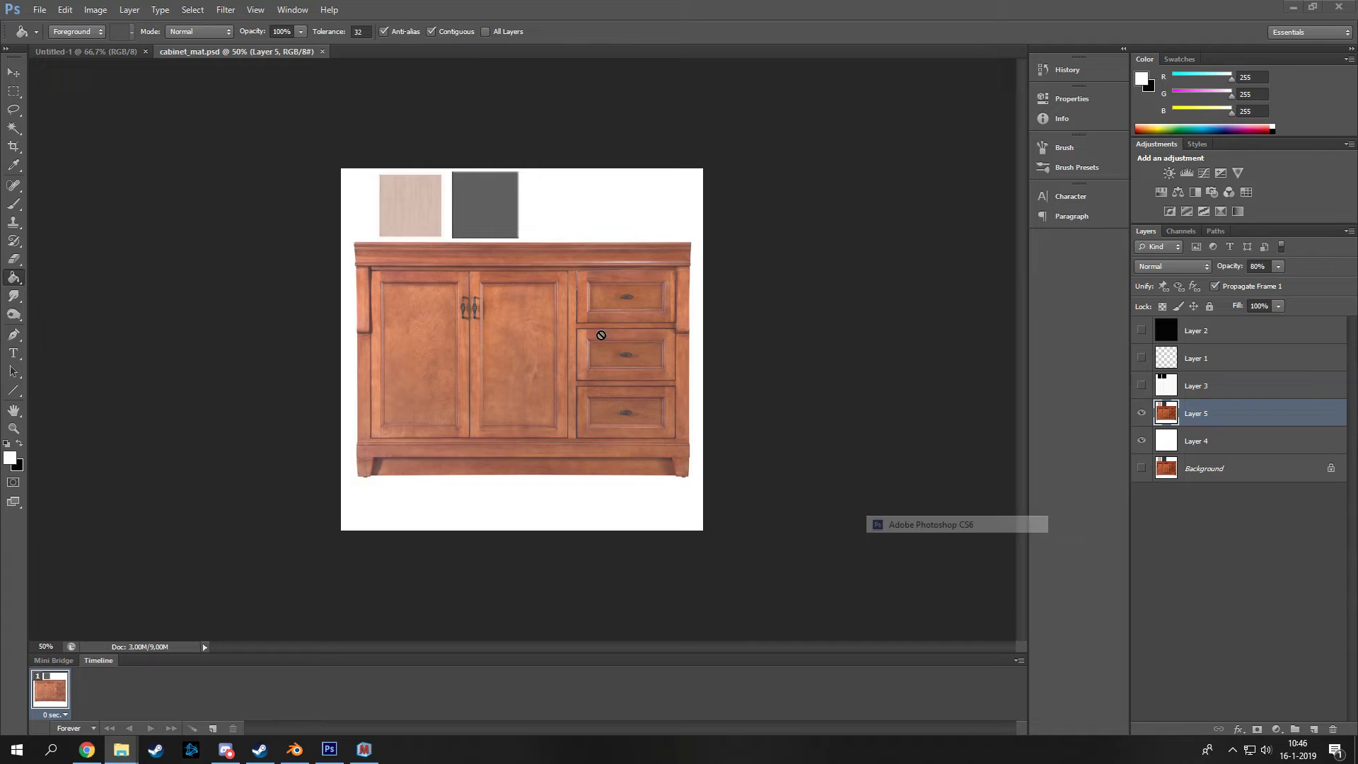
click(95, 9)
click(120, 112)
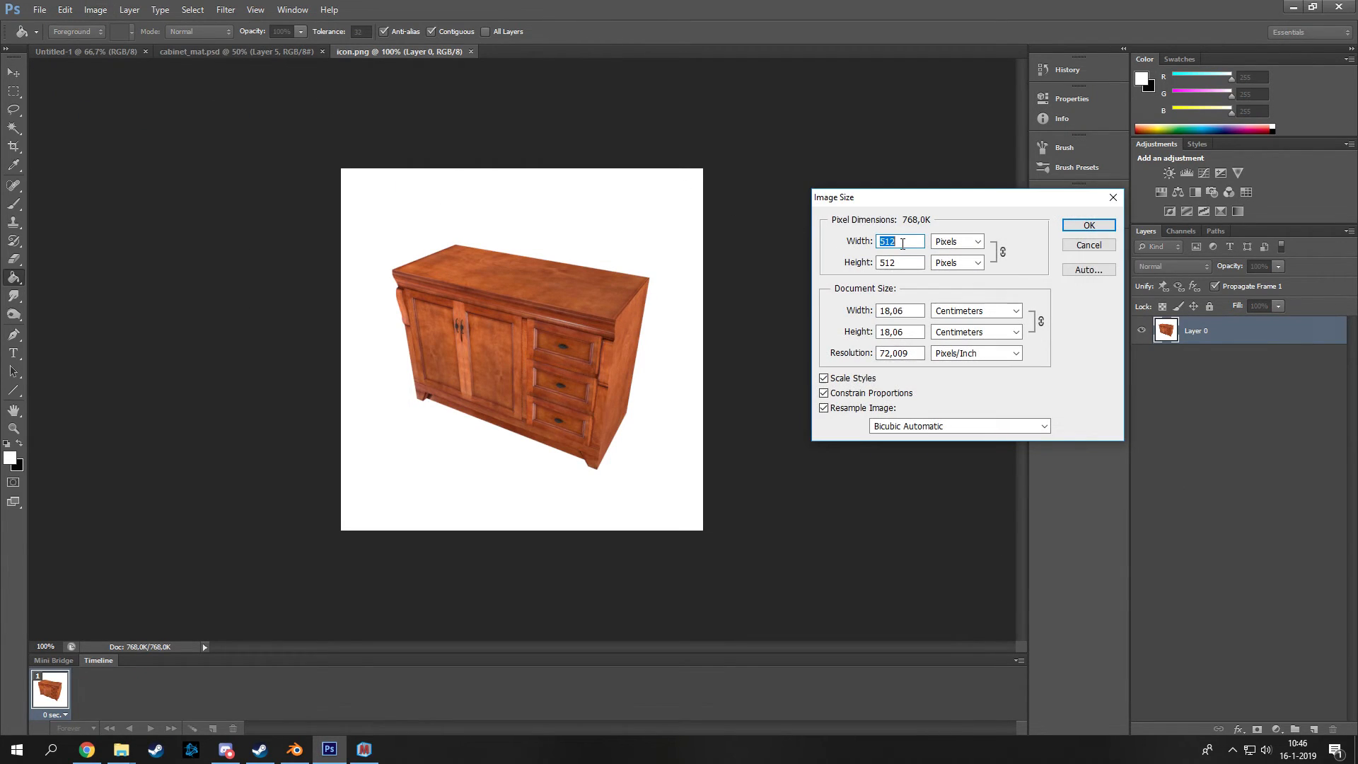
text(400)
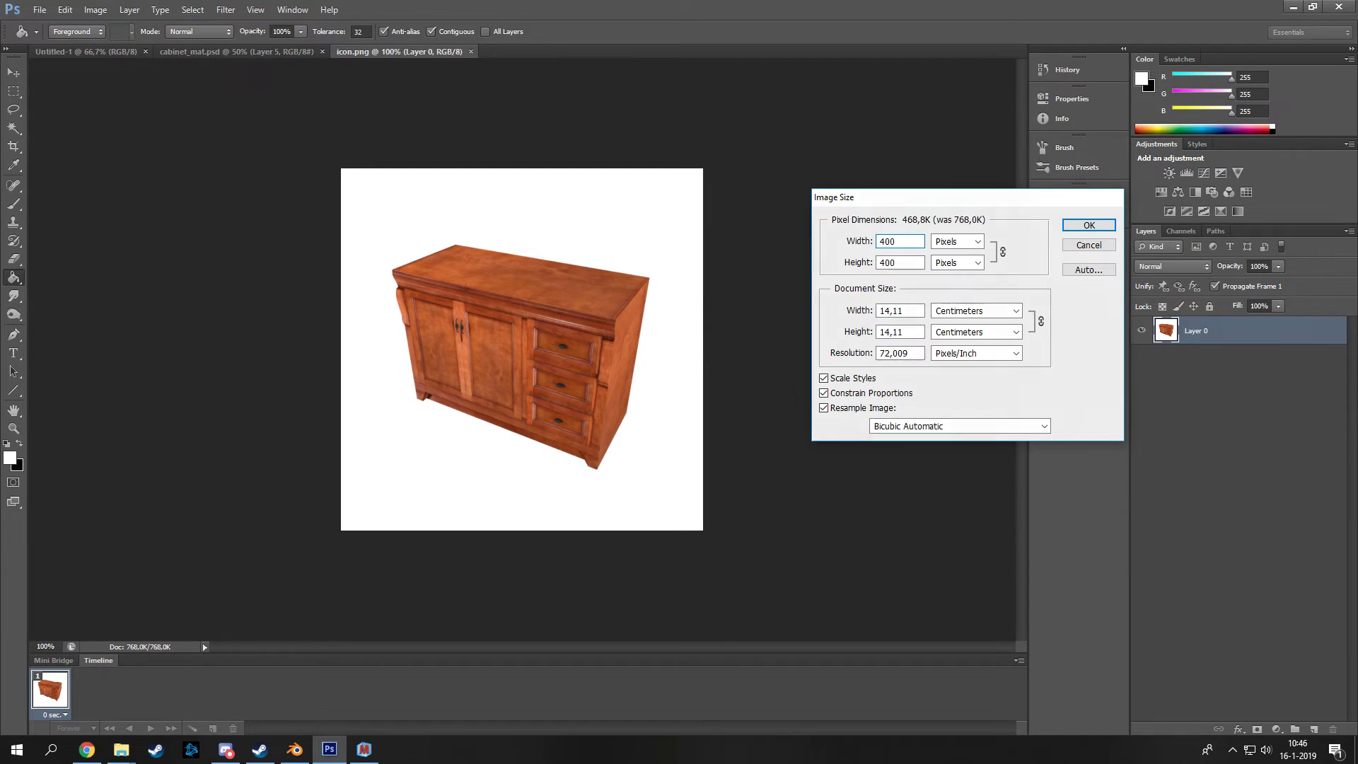
key(Return)
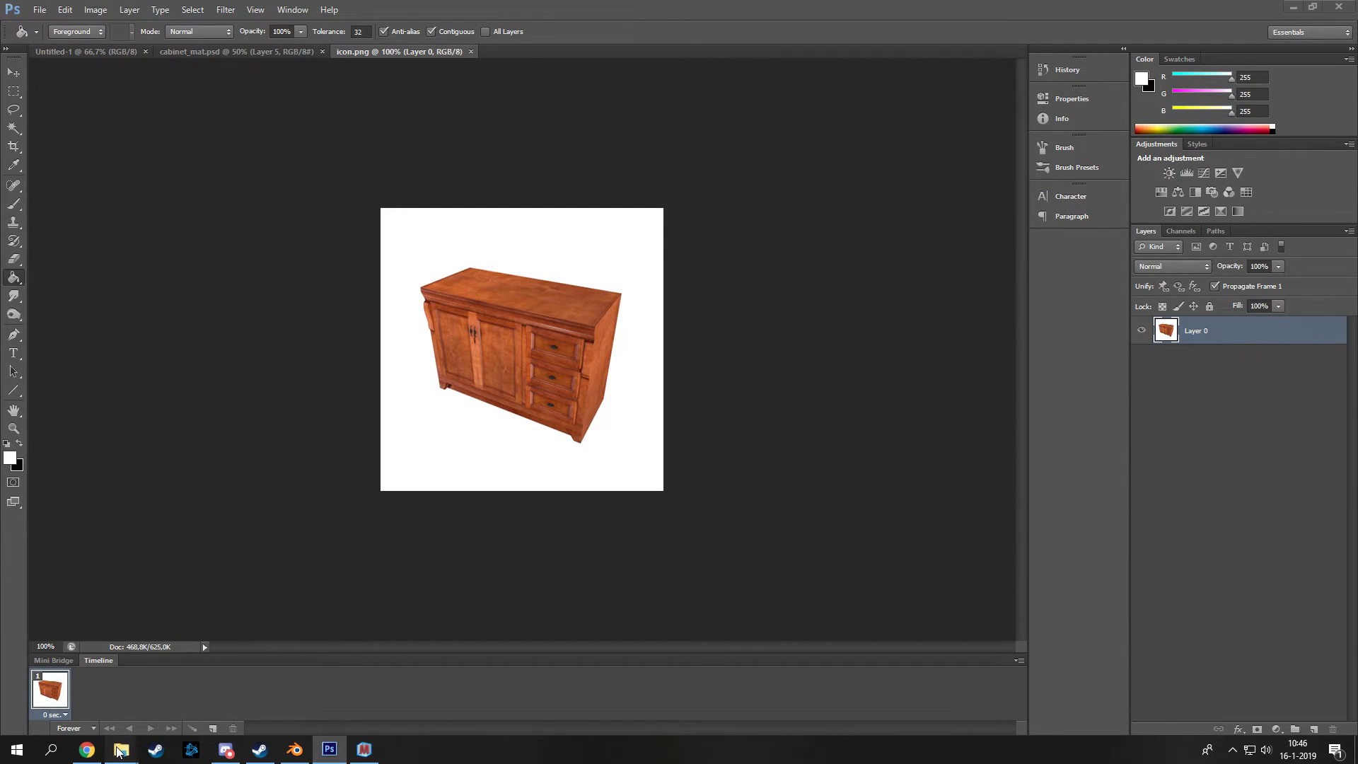
- Return to the export folder, add the resized icon.png as the Toolkit item's preview image, and maximize the browser window
mouse_move(121, 749)
click(76, 679)
click(637, 411)
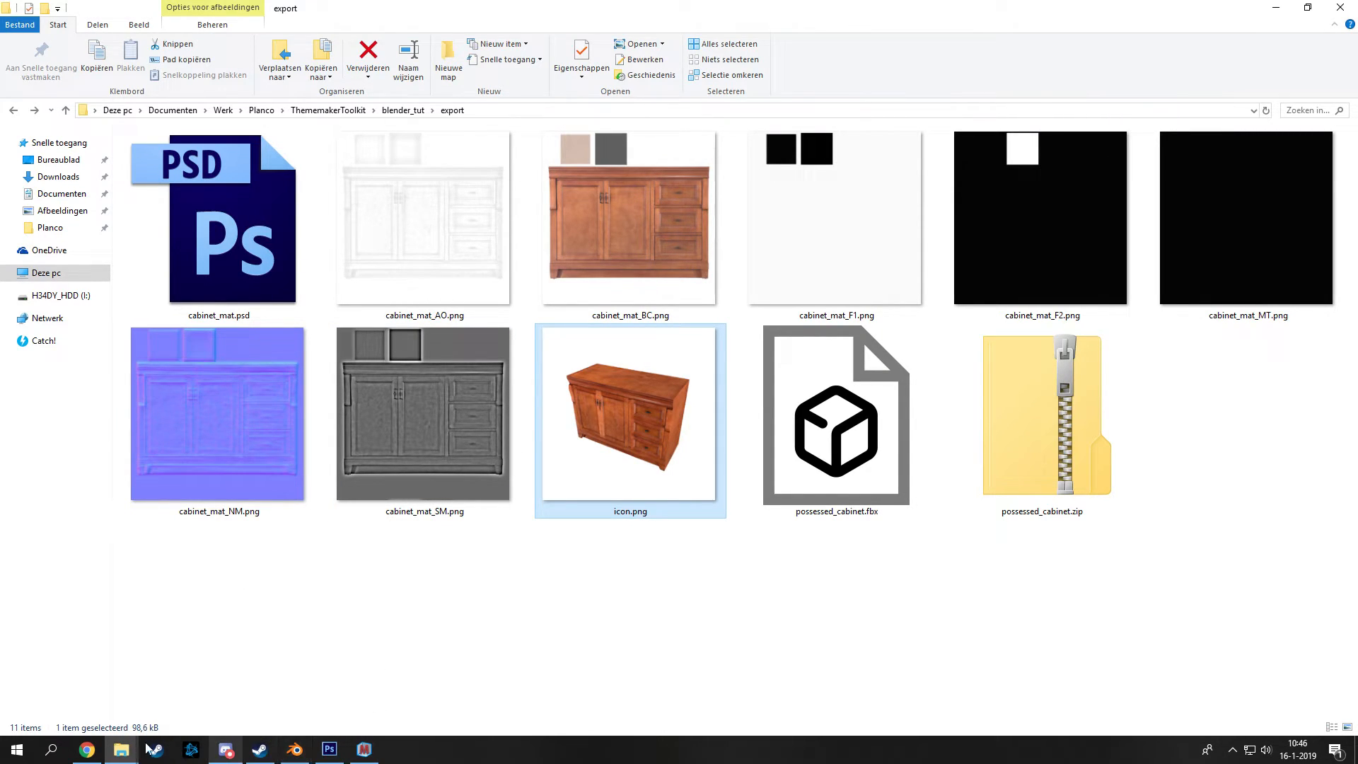
click(99, 754)
drag(583, 452, 968, 488)
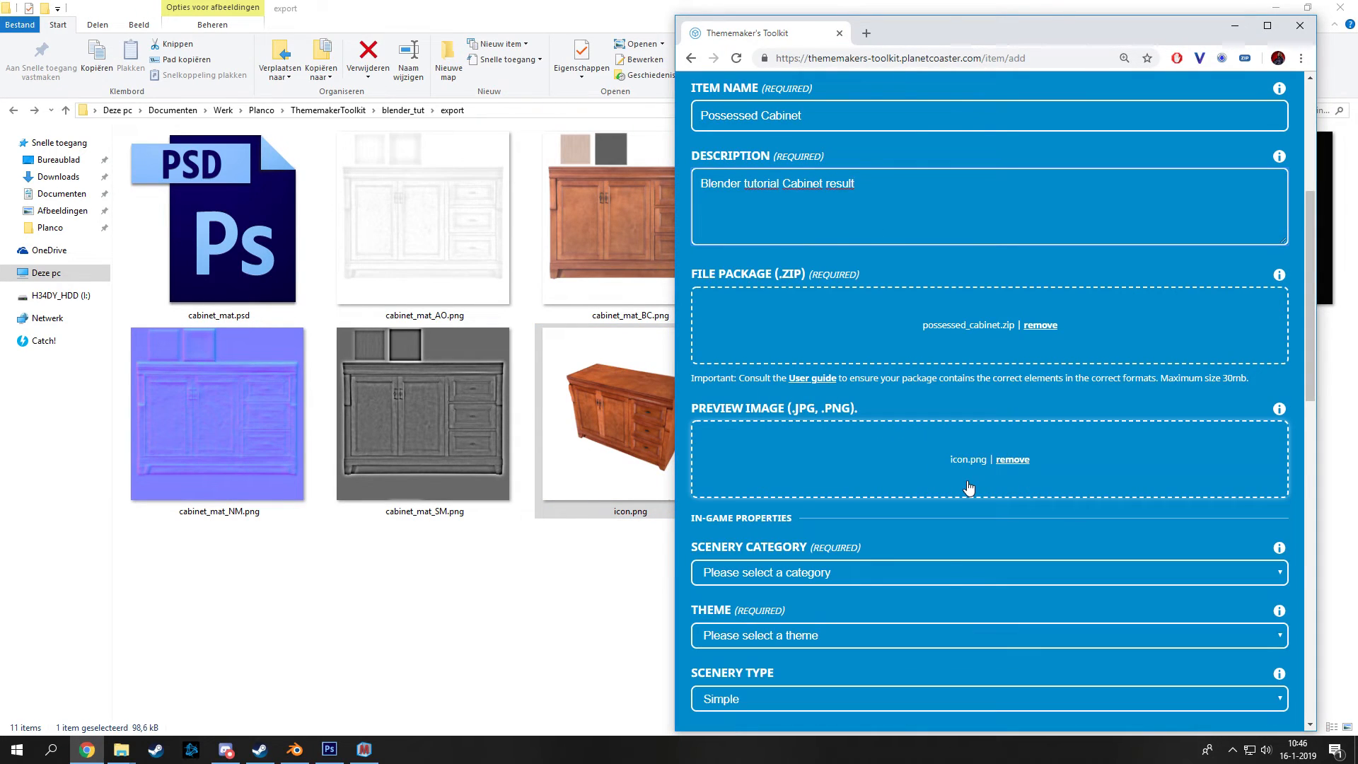
double_click(977, 16)
scroll(860, 296, up, 5)
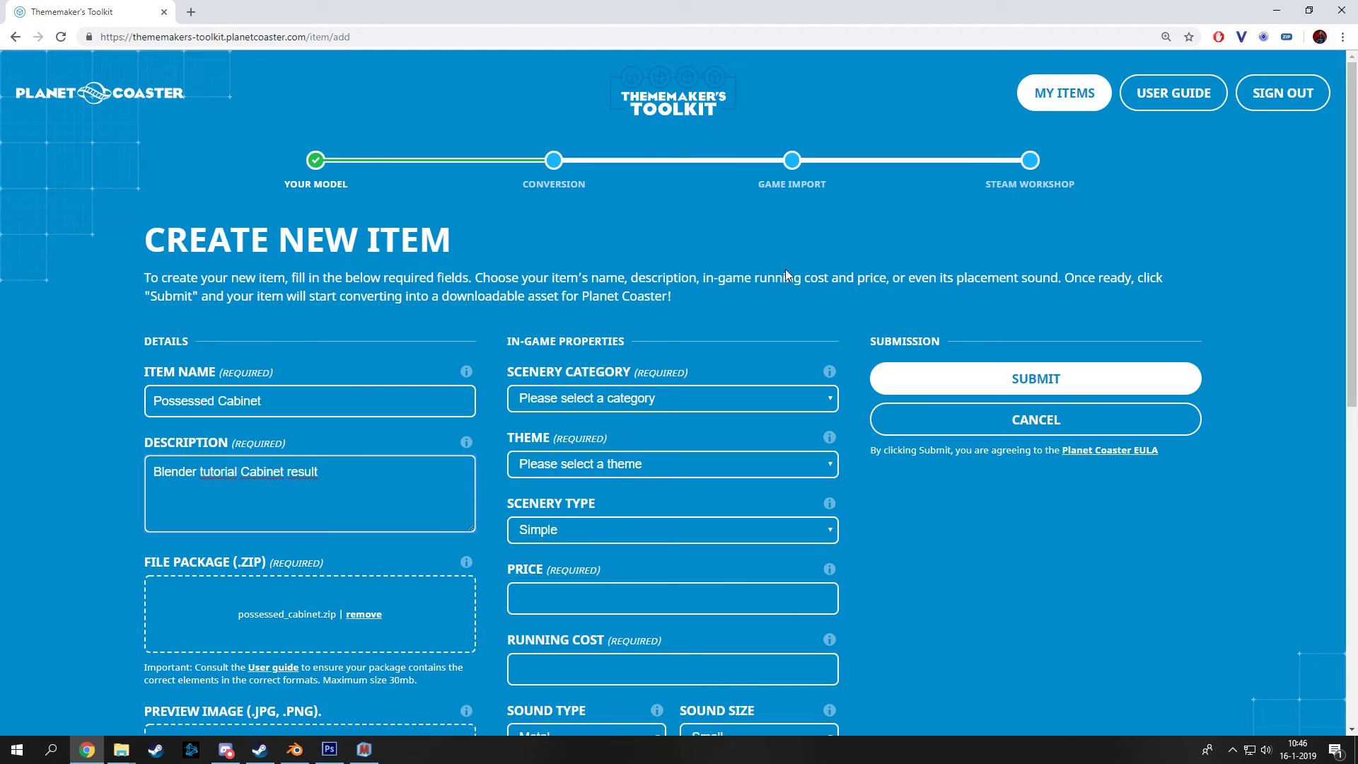
- Set the item's scenery category to Animatronics and its theme to Fairytale
click(648, 389)
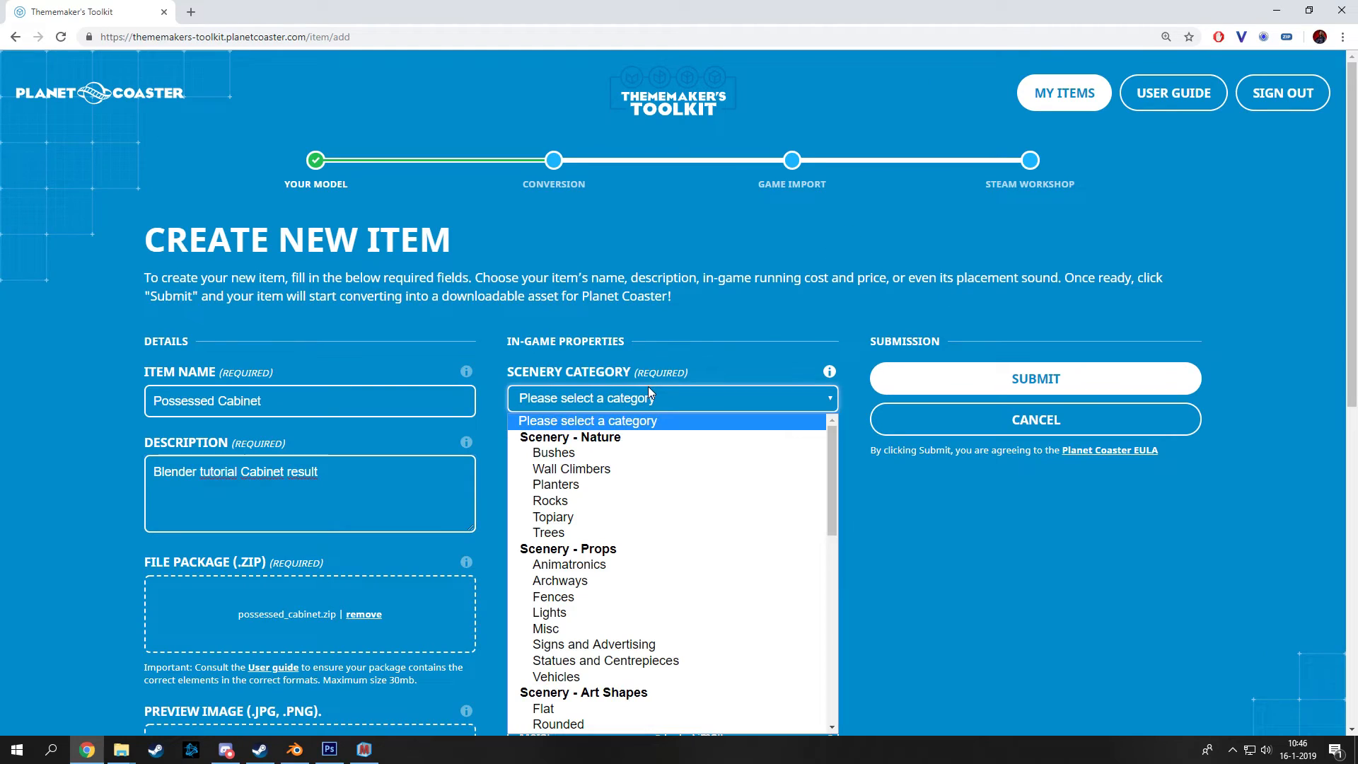
click(584, 565)
click(627, 461)
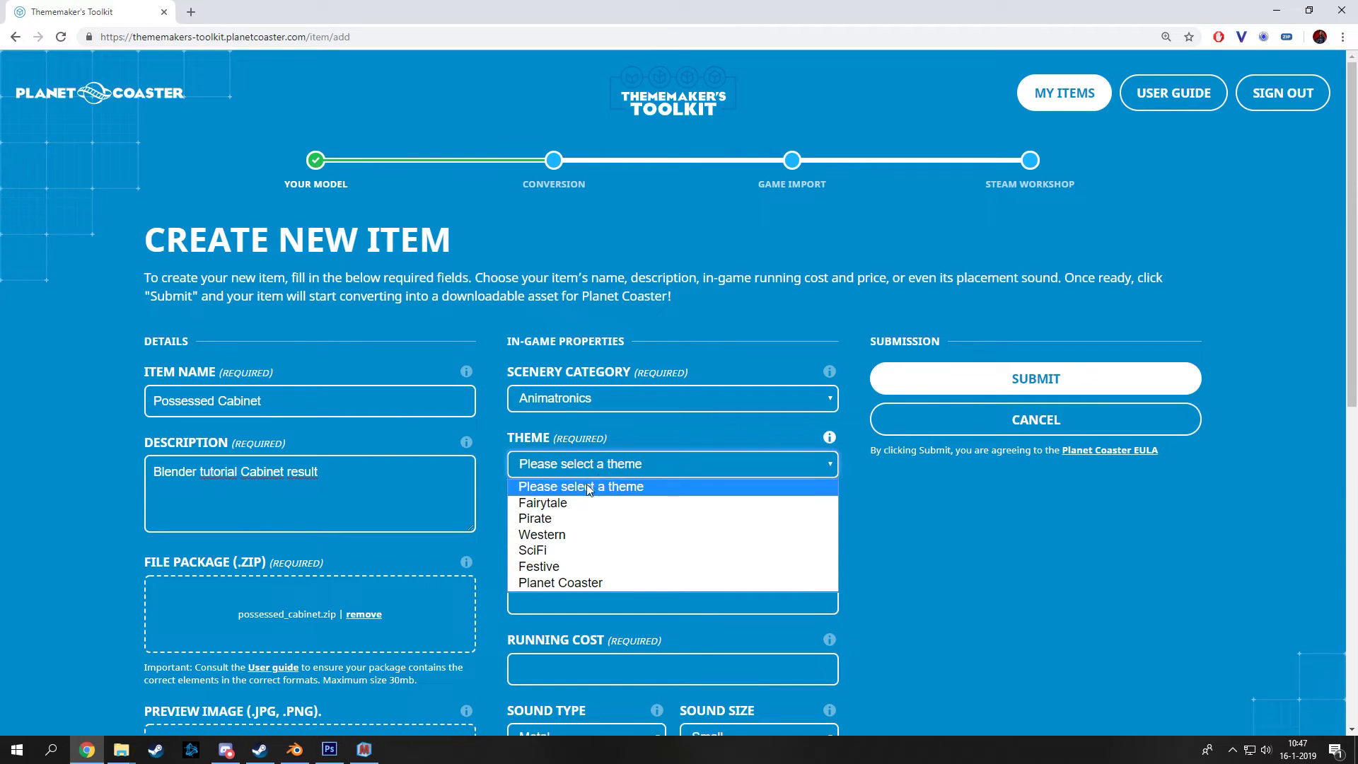
click(555, 503)
- Keep the scenery type Simple and enter a price of 35 and a running cost of 2
scroll(634, 392, down, 2)
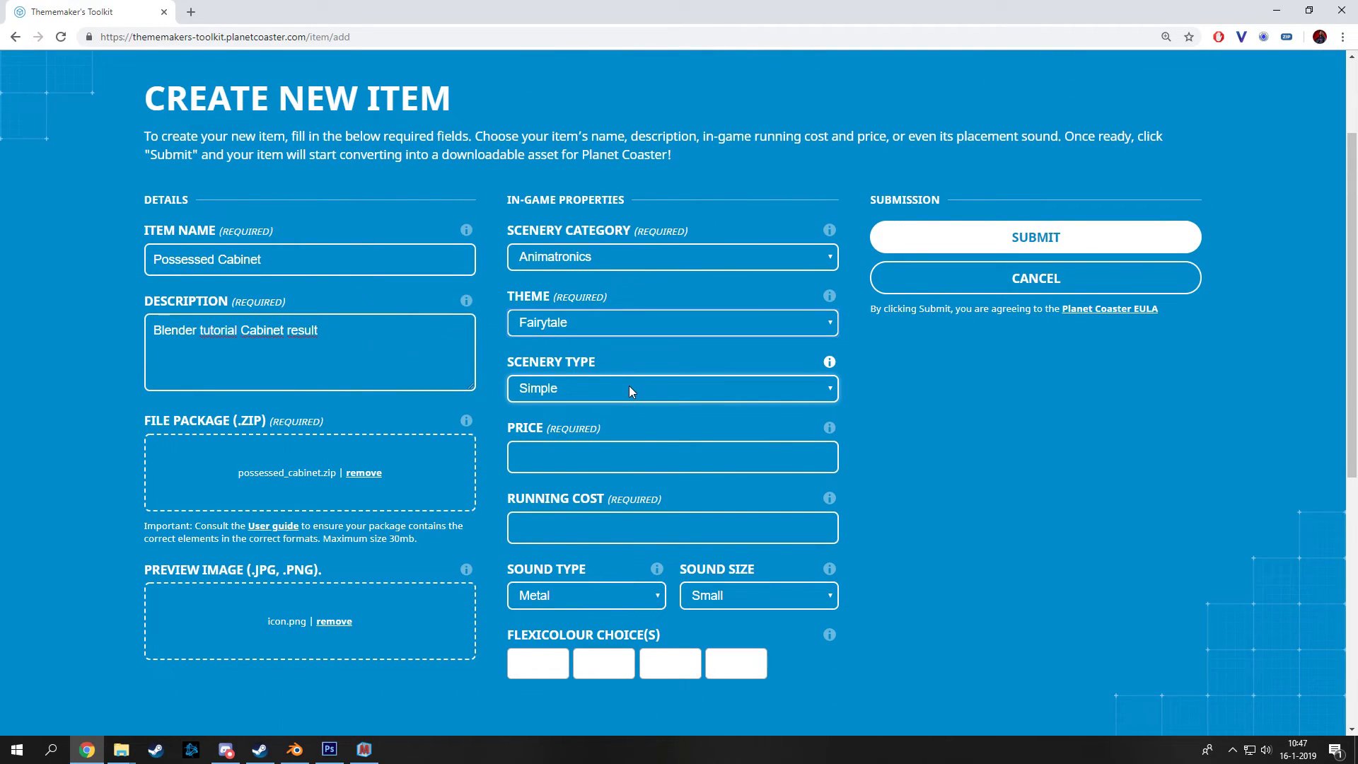
click(666, 378)
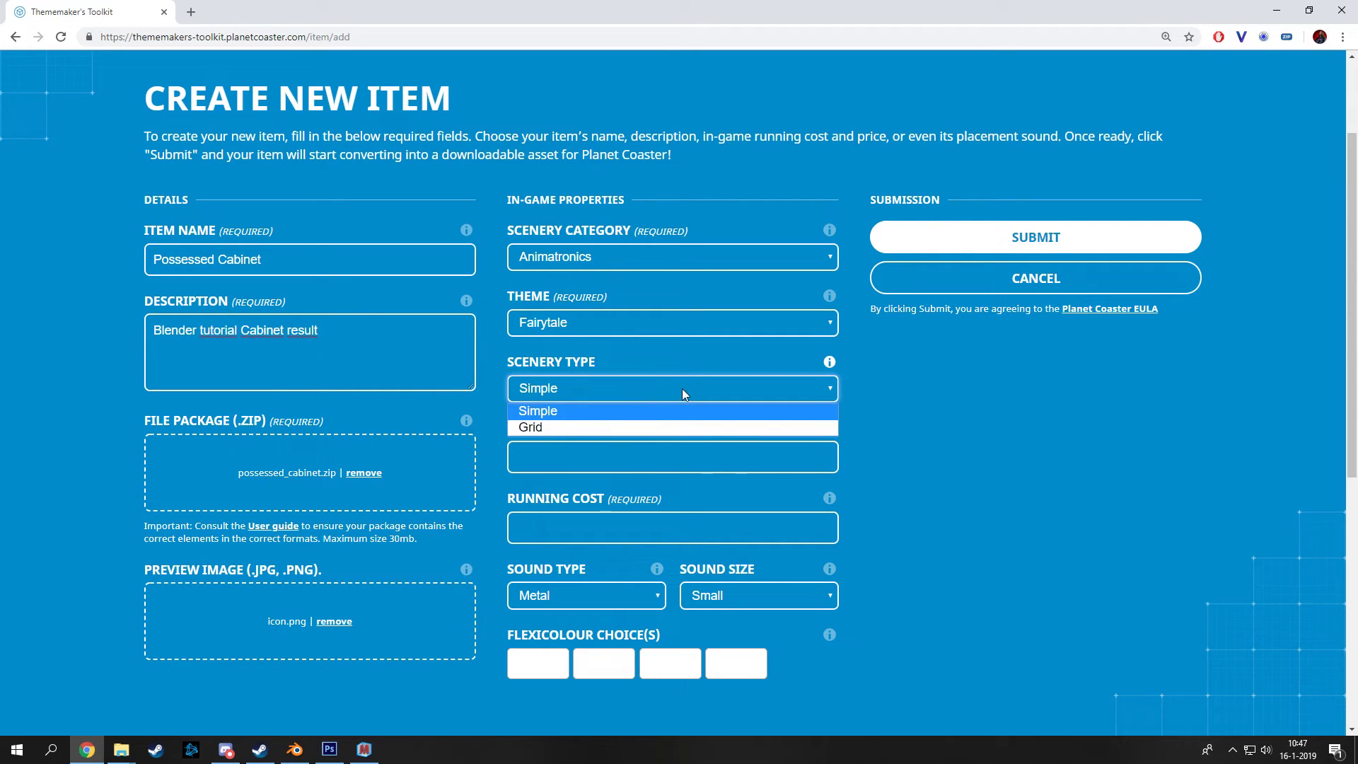
click(583, 411)
click(588, 392)
click(563, 411)
click(554, 456)
text(35)
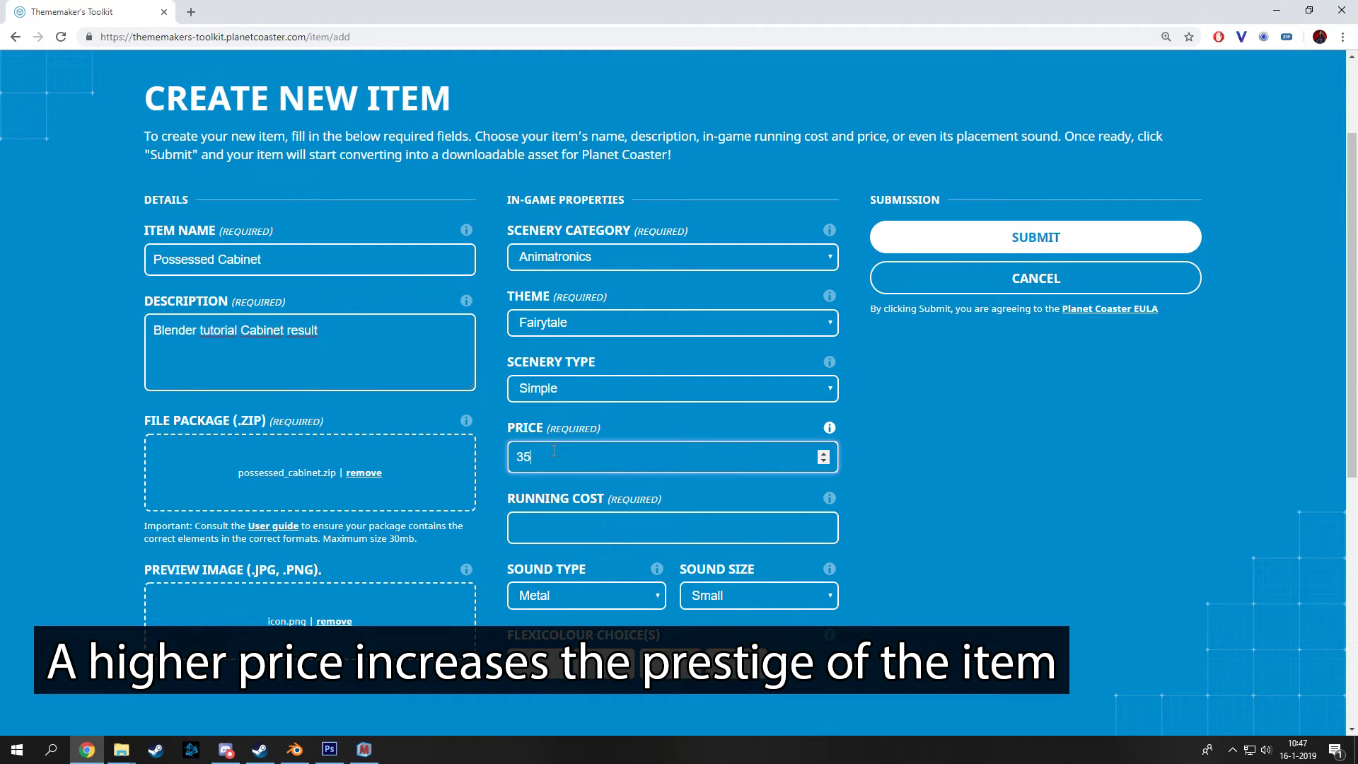
click(564, 523)
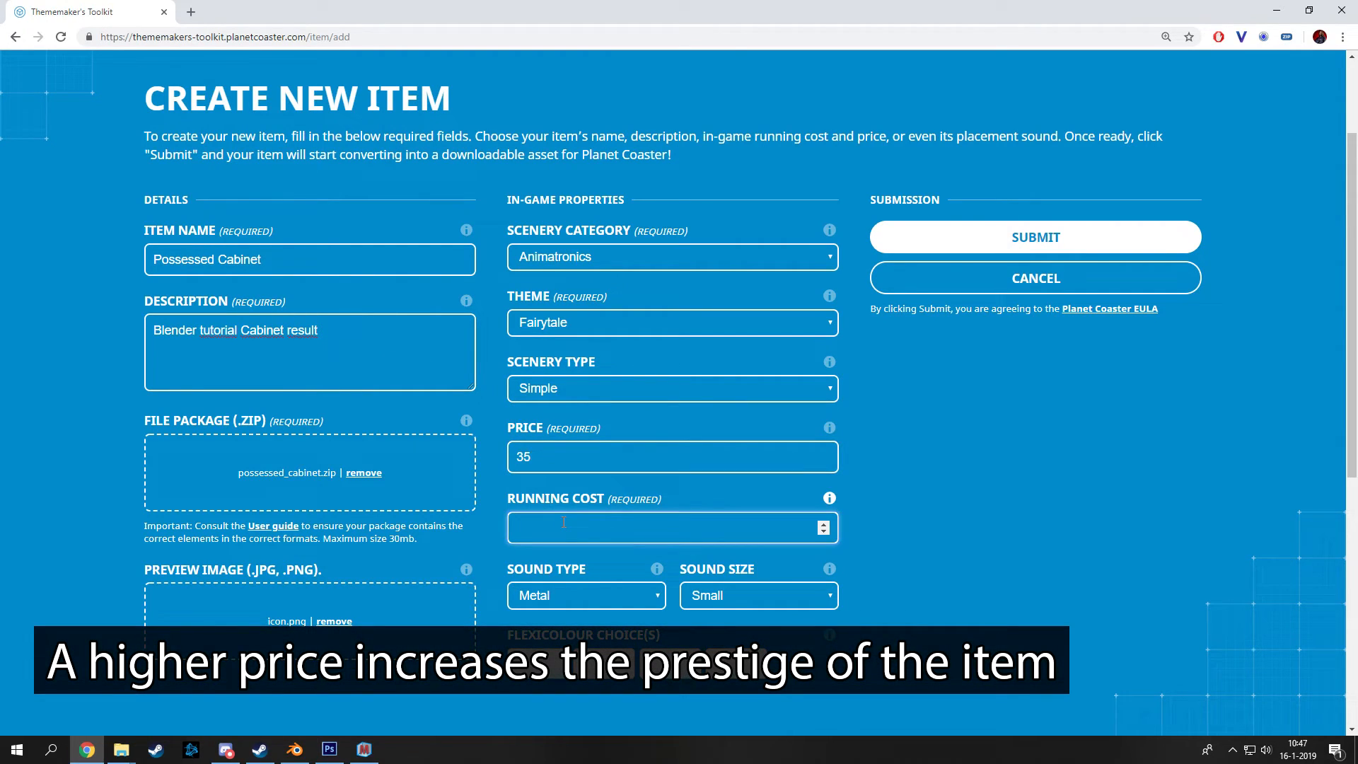
text(2)
- Set the item's sound type to Wood and its sound size to Medium
scroll(869, 428, down, 4)
click(587, 312)
click(529, 401)
scroll(893, 391, up, 1)
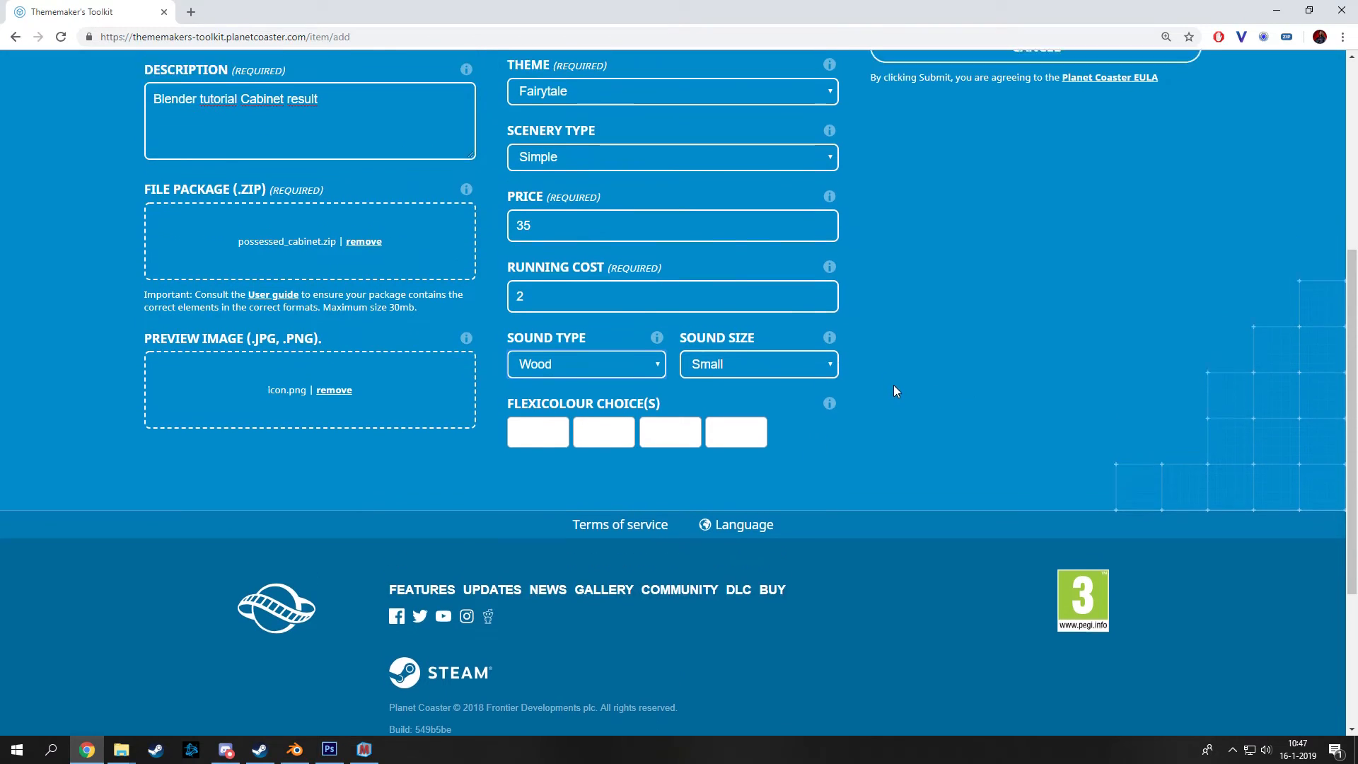
click(594, 383)
click(594, 382)
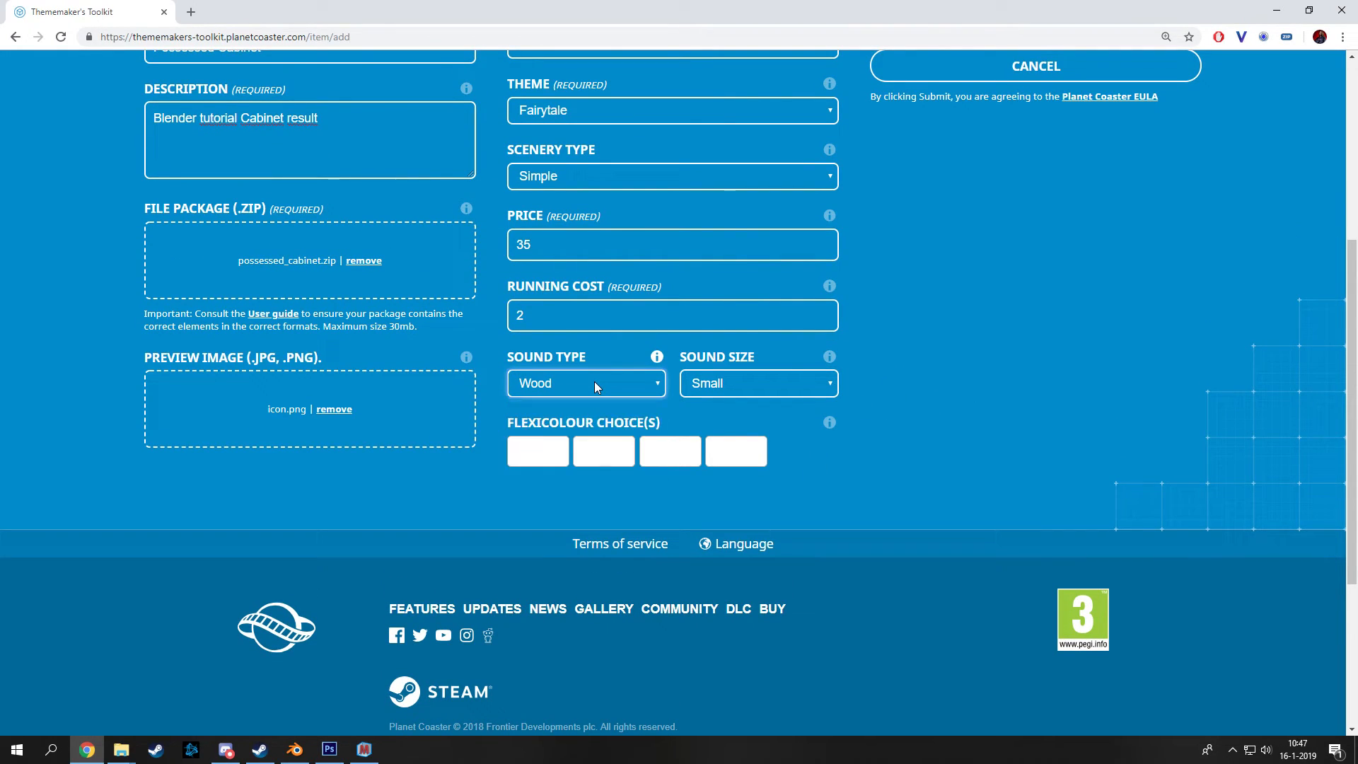
click(592, 385)
click(592, 381)
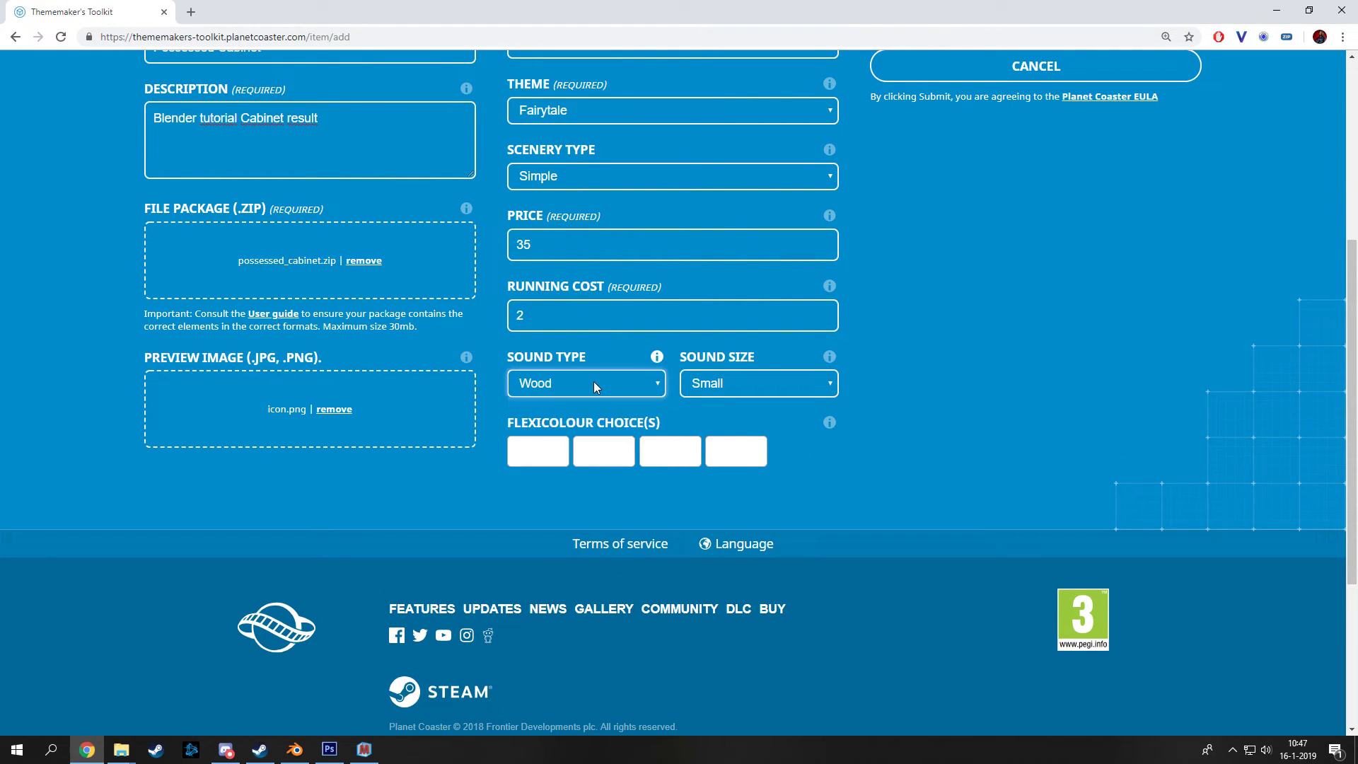
click(743, 380)
click(743, 380)
click(742, 382)
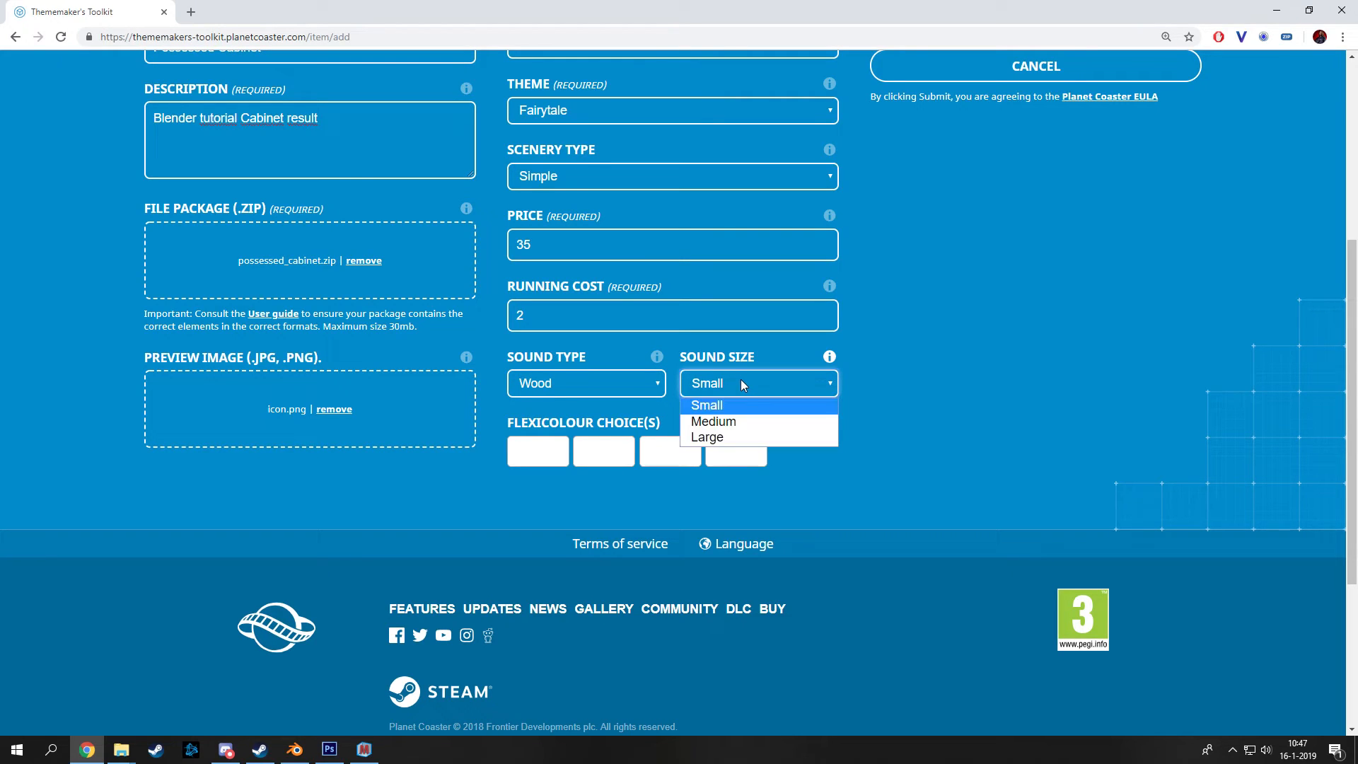
click(732, 422)
scroll(936, 371, up, 2)
scroll(939, 370, down, 2)
click(776, 385)
click(933, 334)
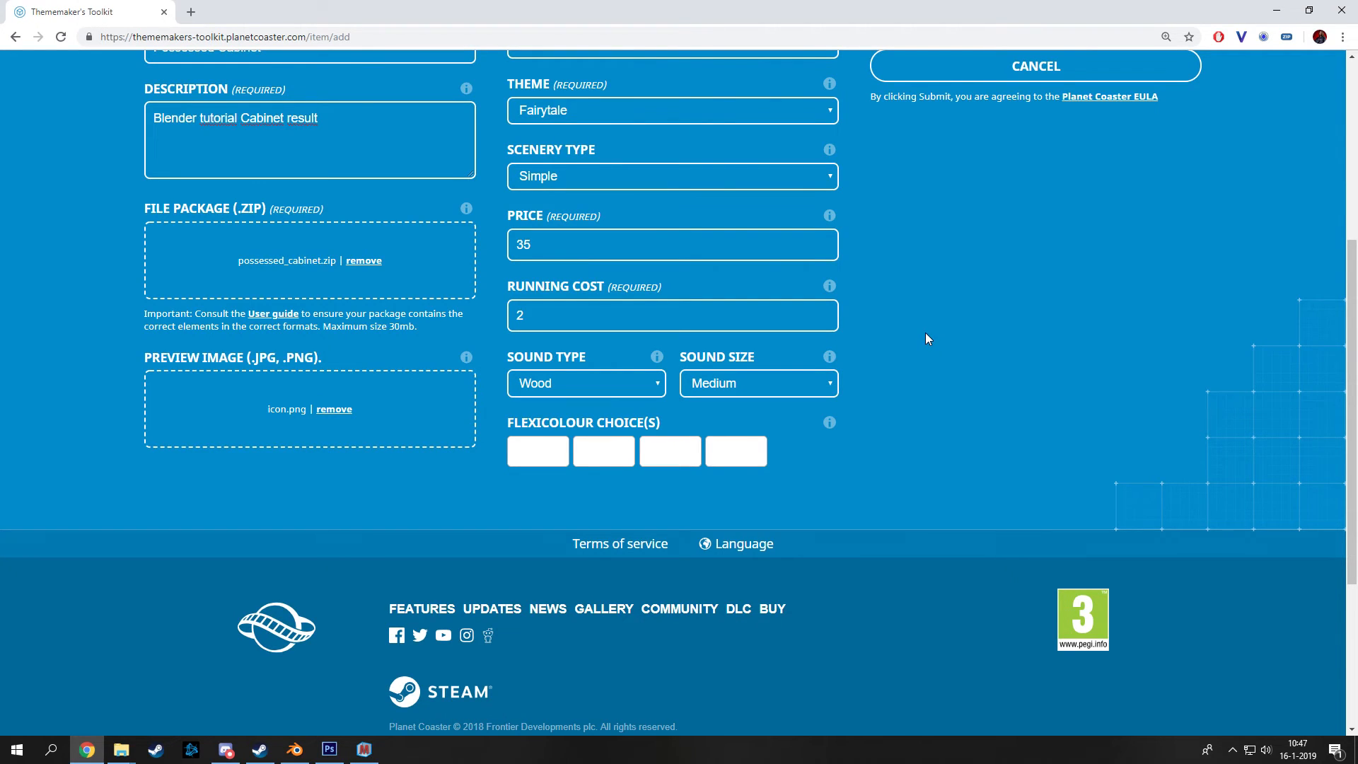
- Open the colour picker of the first Flexicolour choice and check the cabinet's colour in the Blender render
scroll(934, 341, up, 2)
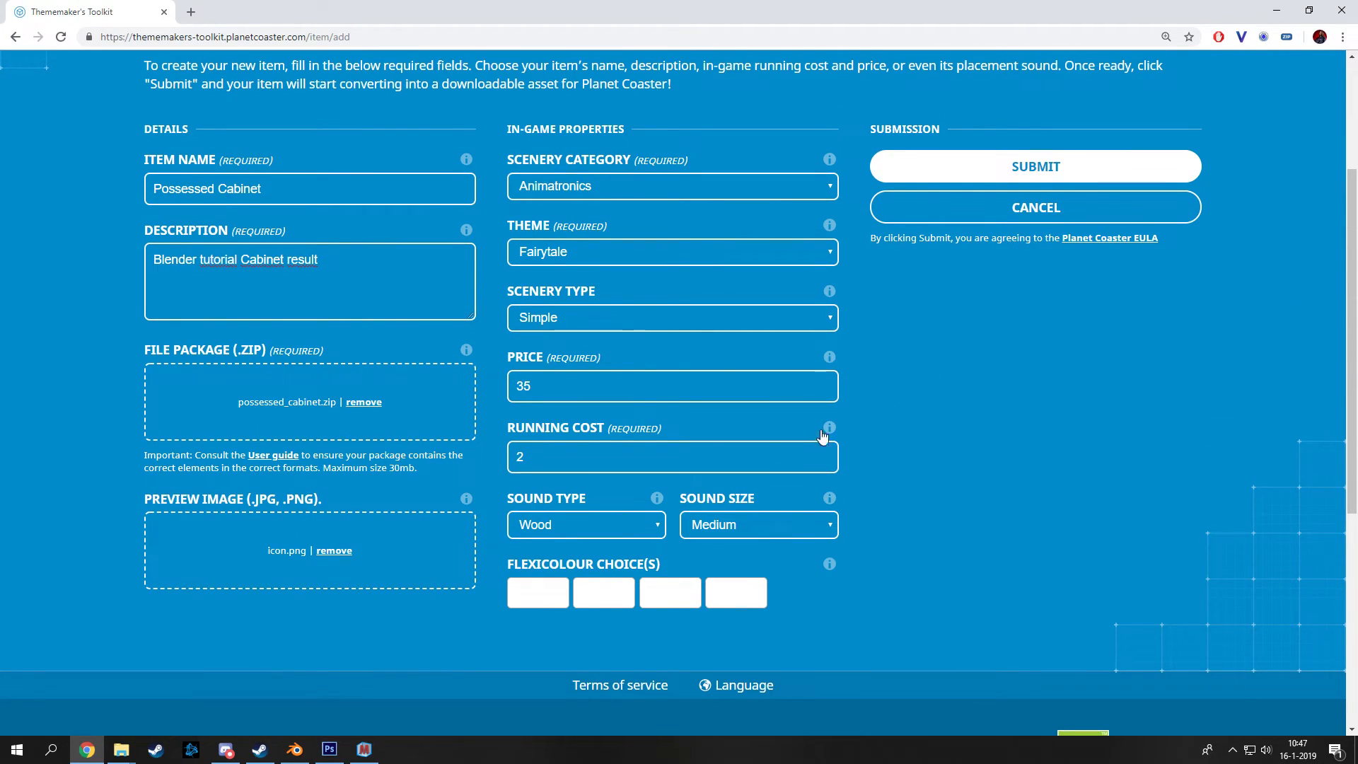
click(544, 595)
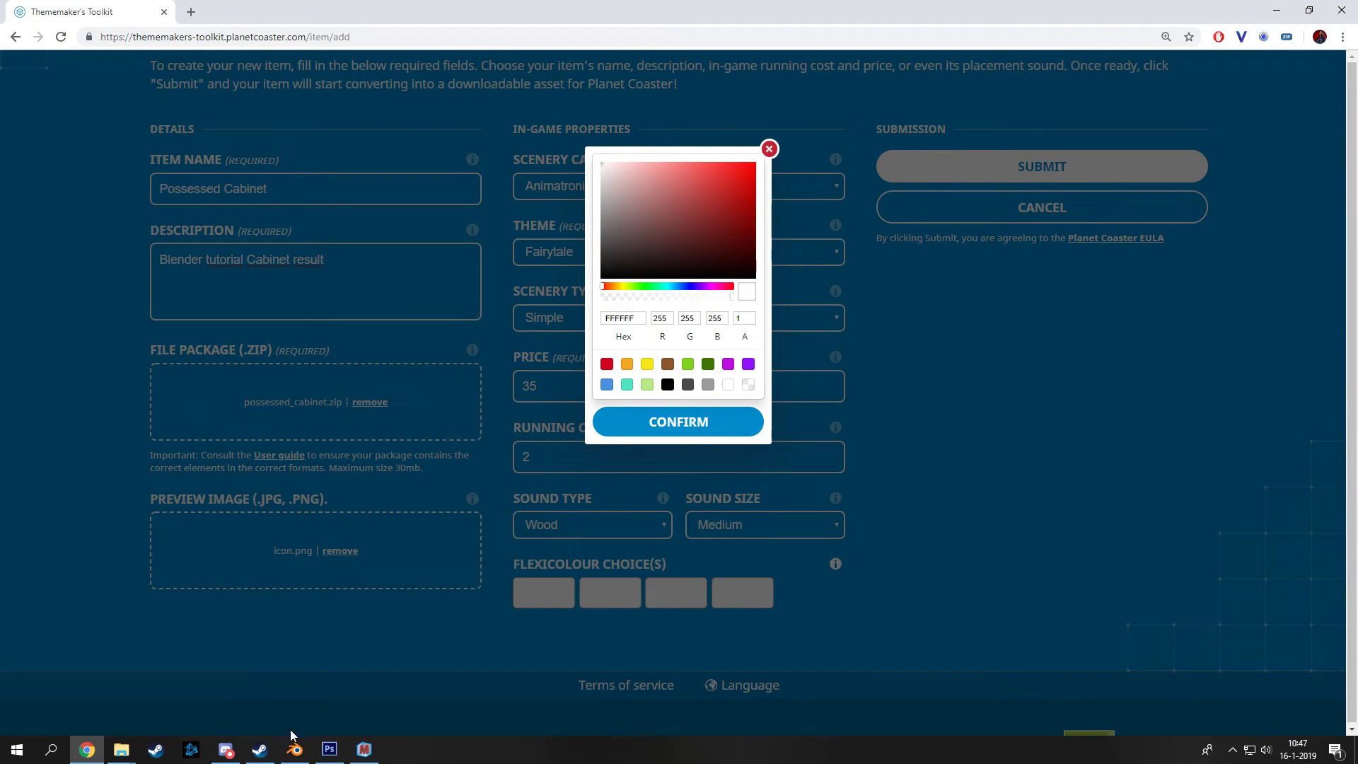
click(293, 751)
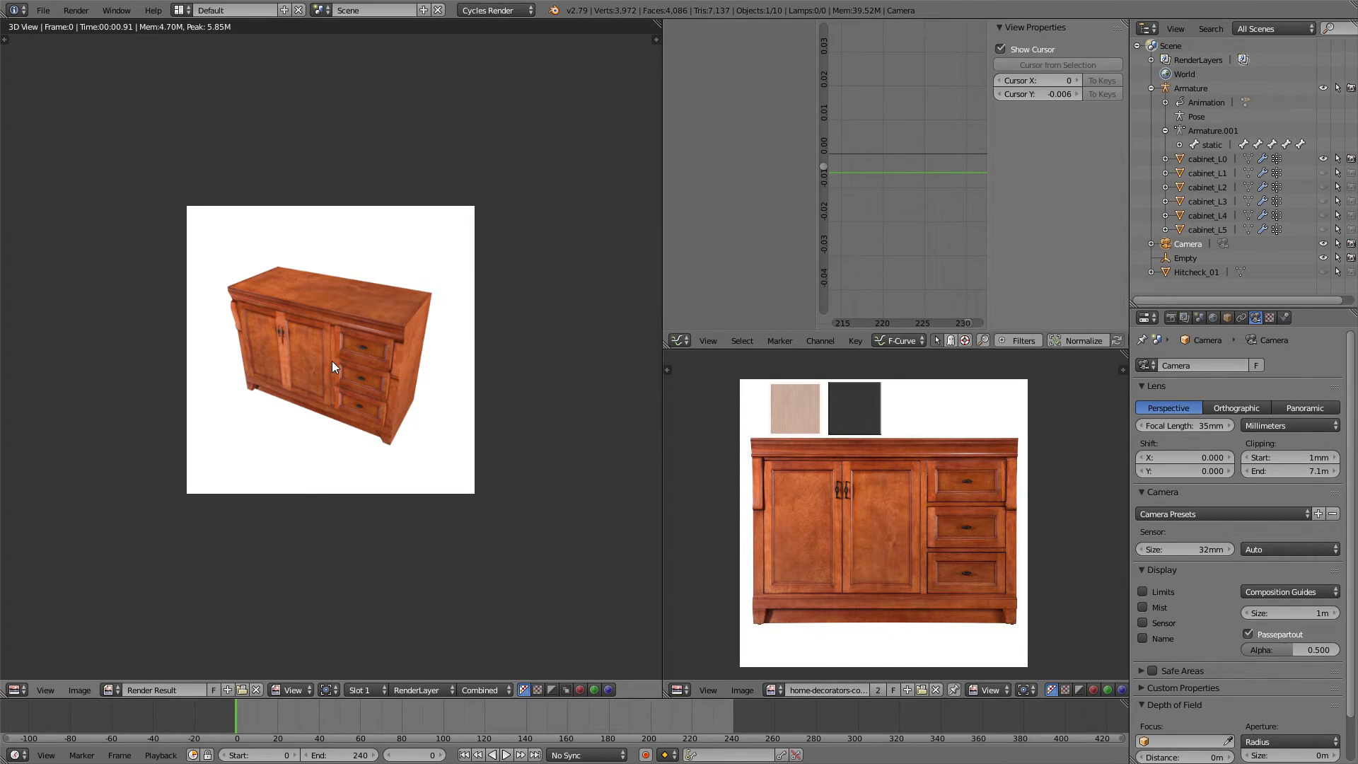
key(alt+Tab)
- Try an orange-brown, hex BE7022, for the first Flexicolour choice
click(626, 363)
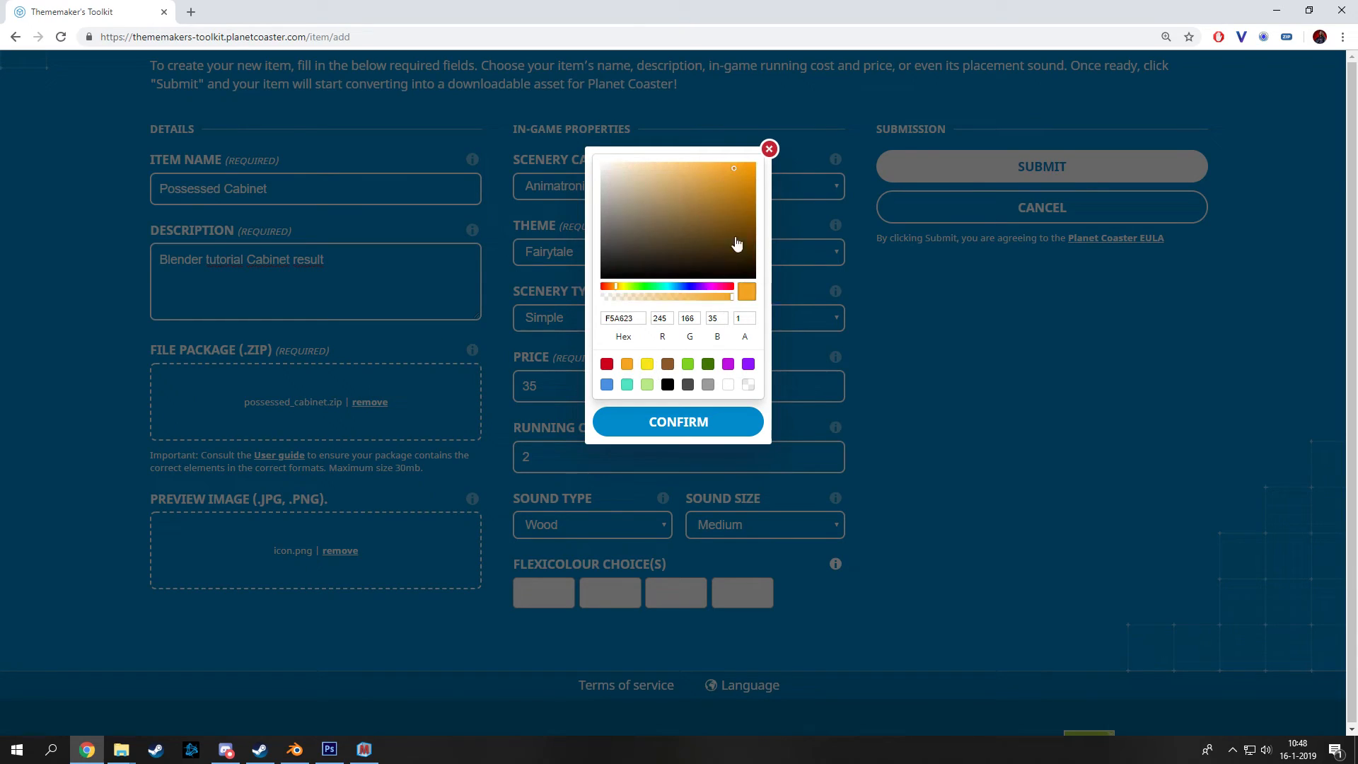
drag(727, 237, 722, 189)
click(613, 287)
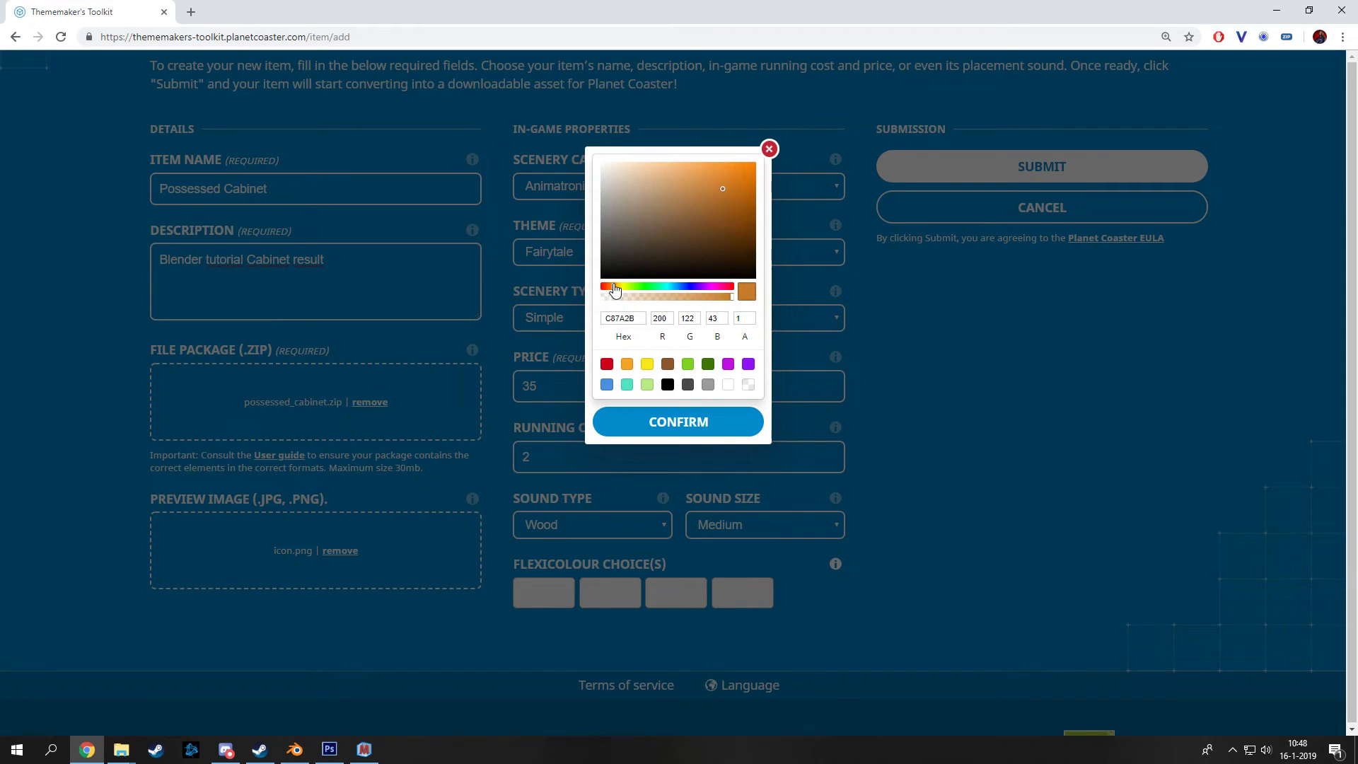
click(732, 203)
click(729, 193)
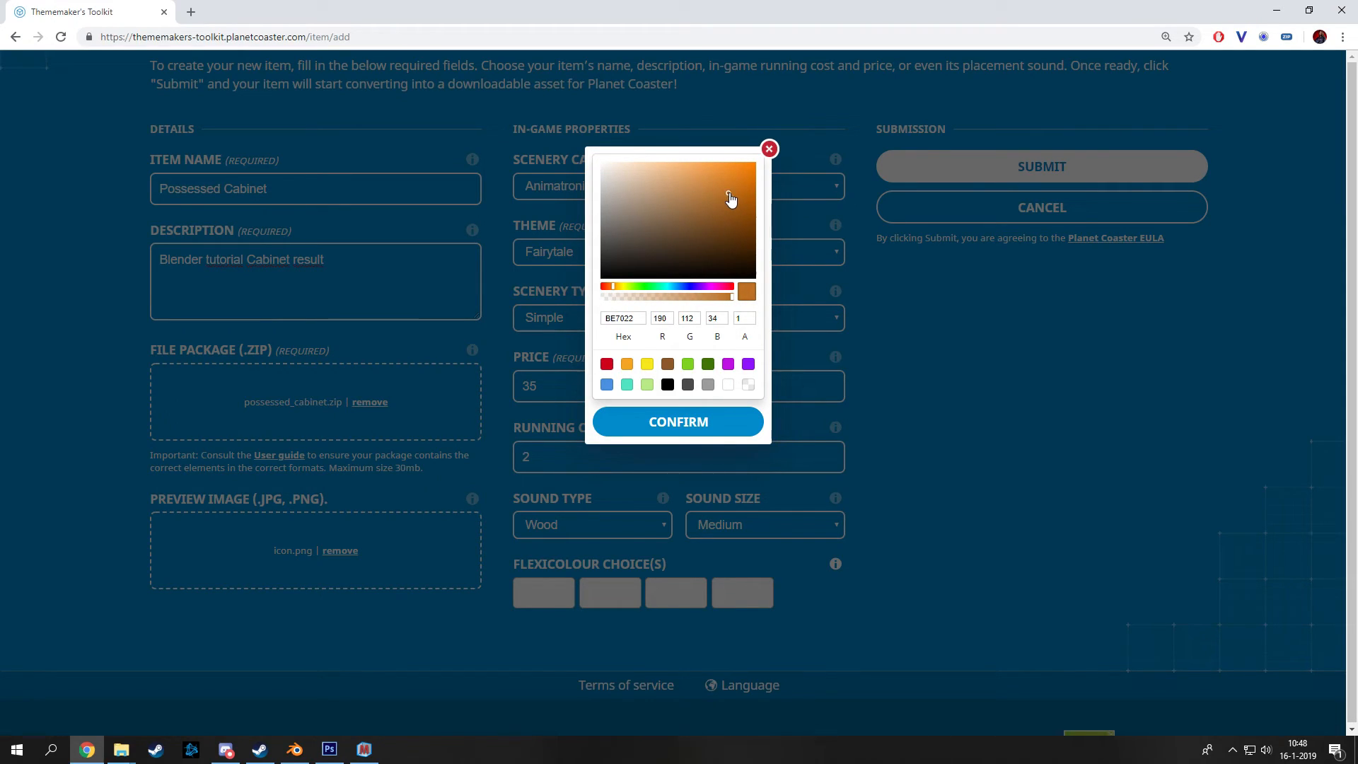
- Switch to Photoshop, sample the wood colour of the cabinet's top with the Eyedropper and select its hex code for copying
click(329, 749)
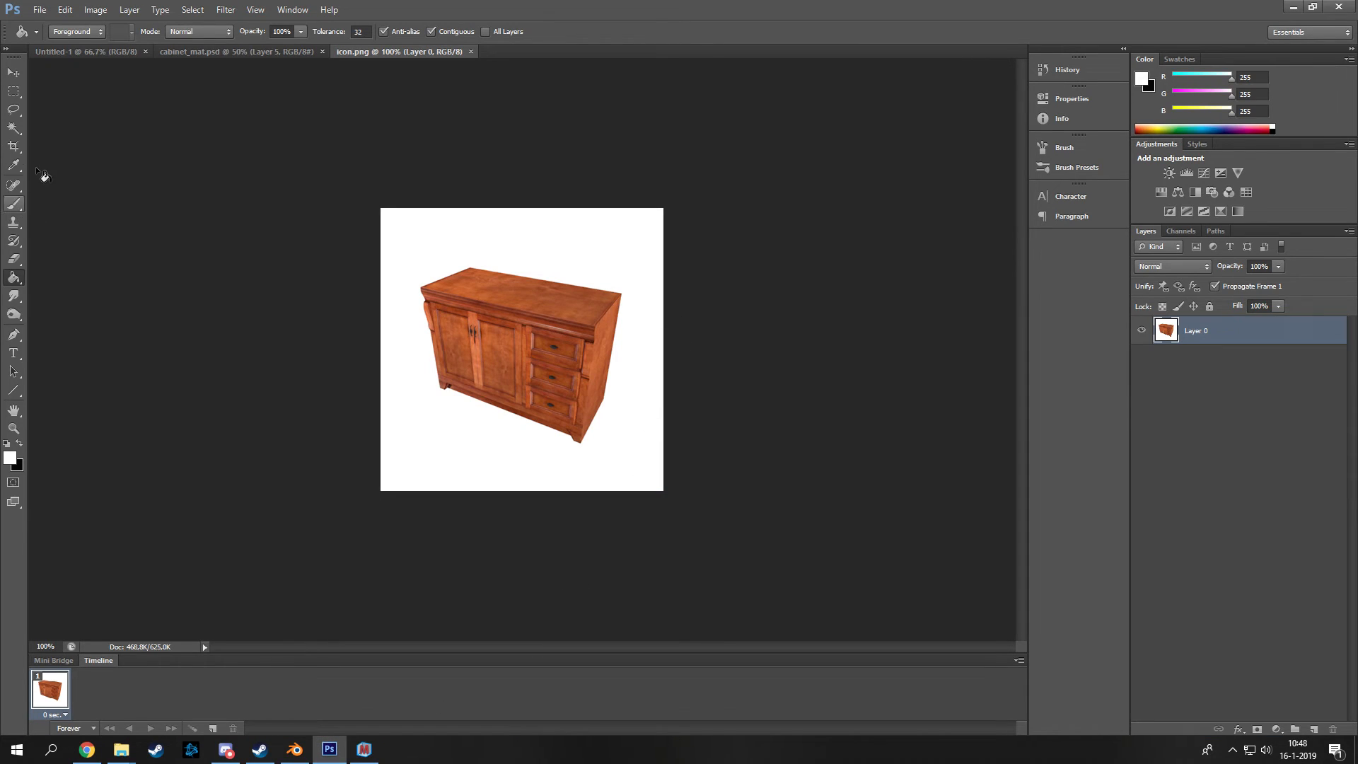
click(18, 165)
click(522, 295)
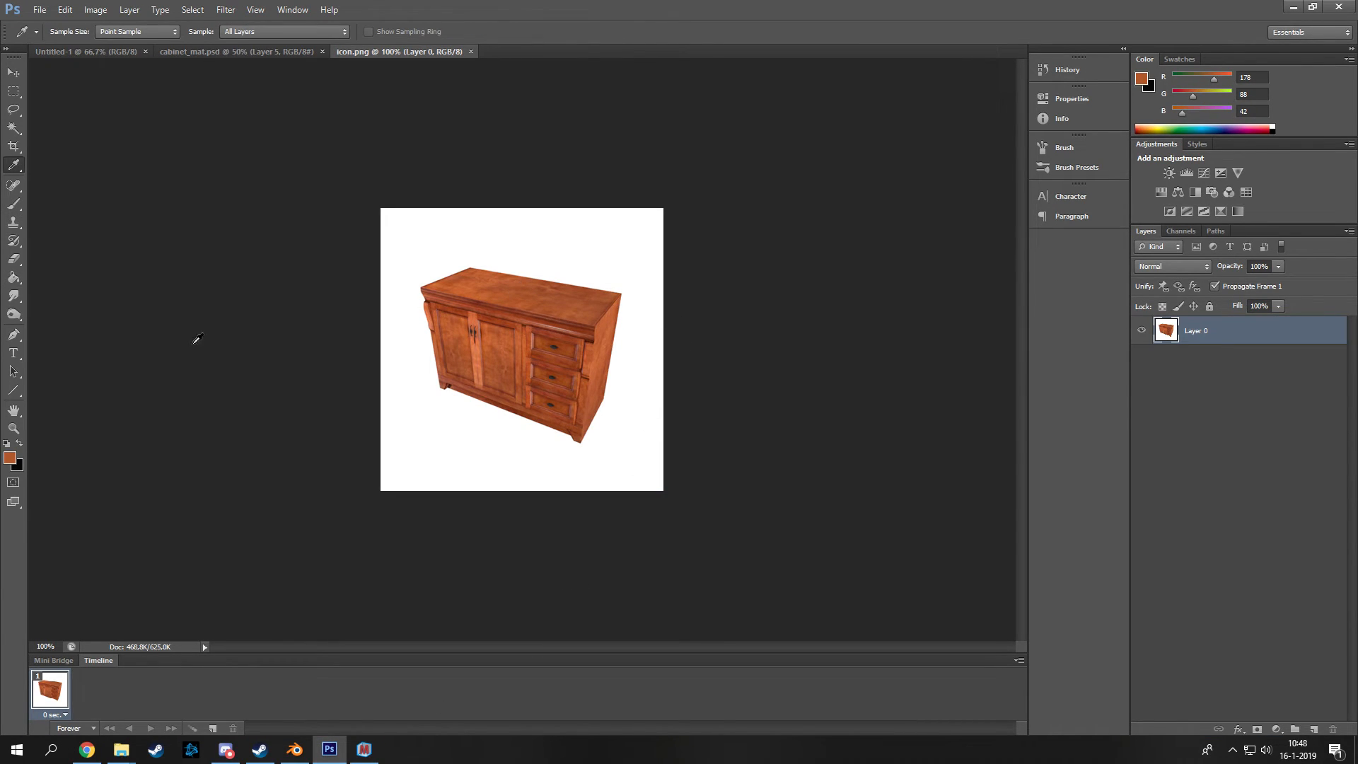
click(10, 457)
double_click(879, 398)
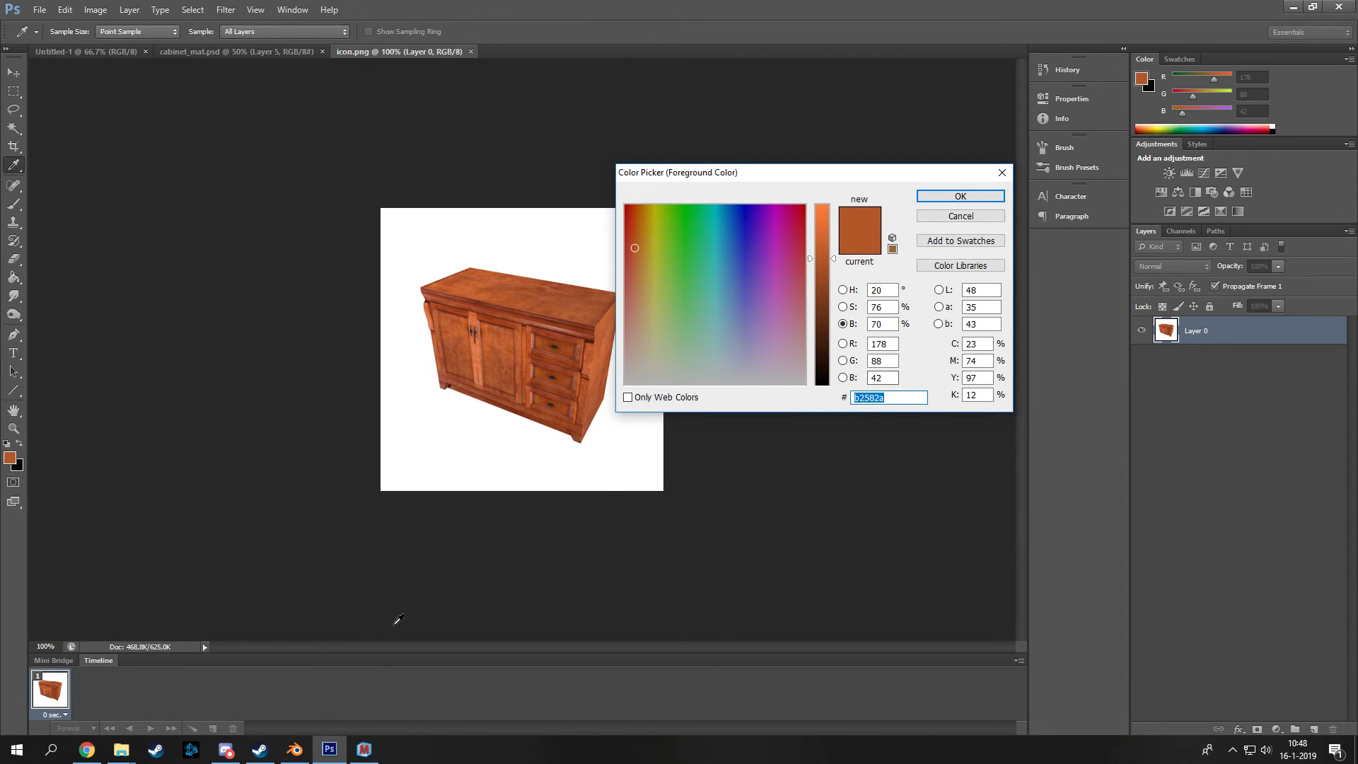
- Back in the browser, set the first Flexicolour choice to hex B2582A and the second to a dark grey
click(95, 749)
double_click(620, 318)
text(B2582A)
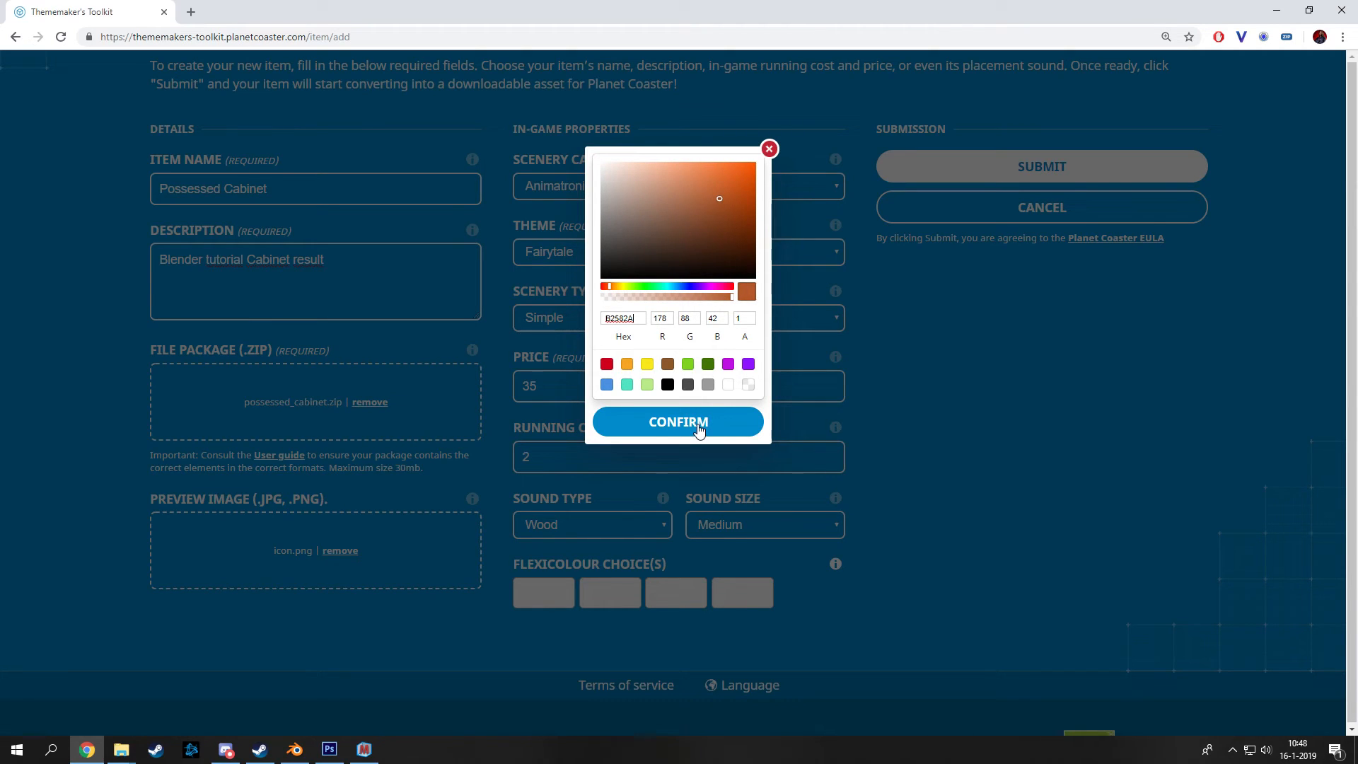
click(698, 422)
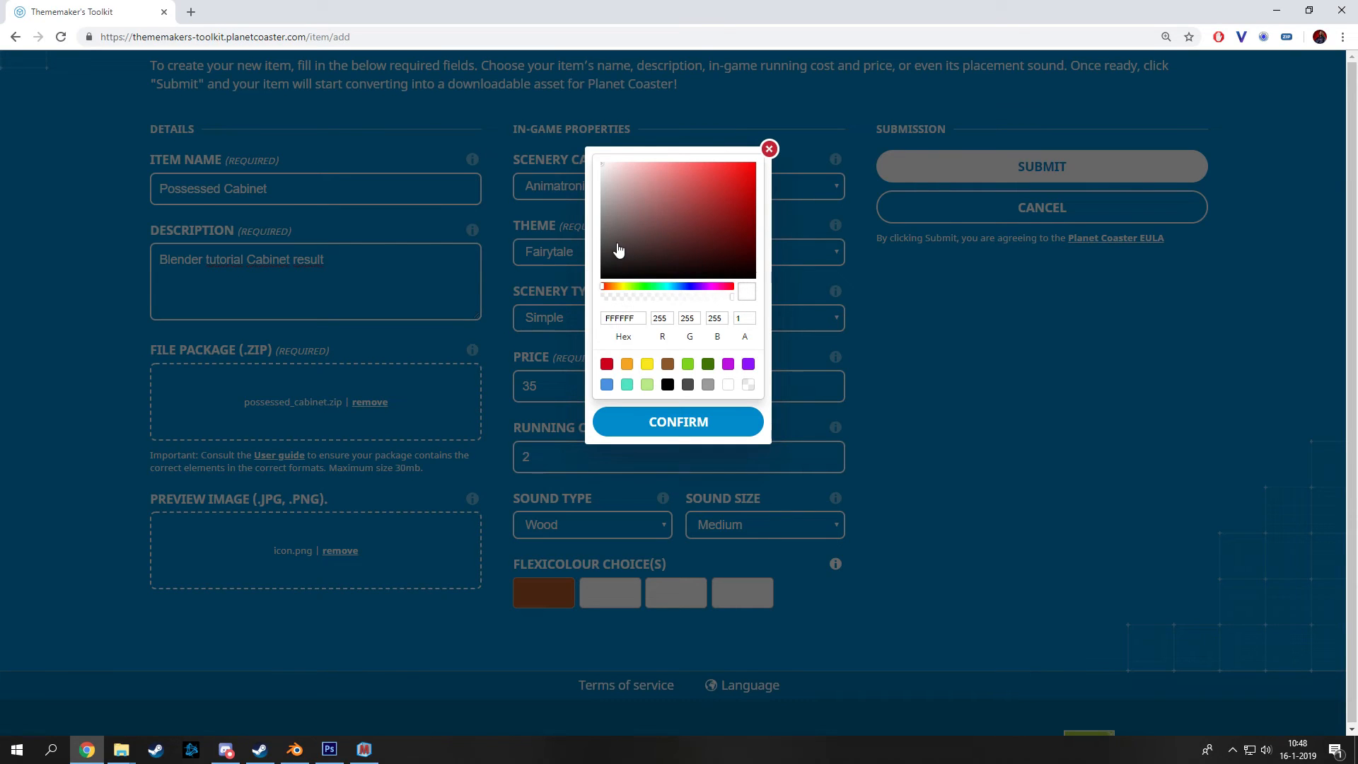
click(601, 241)
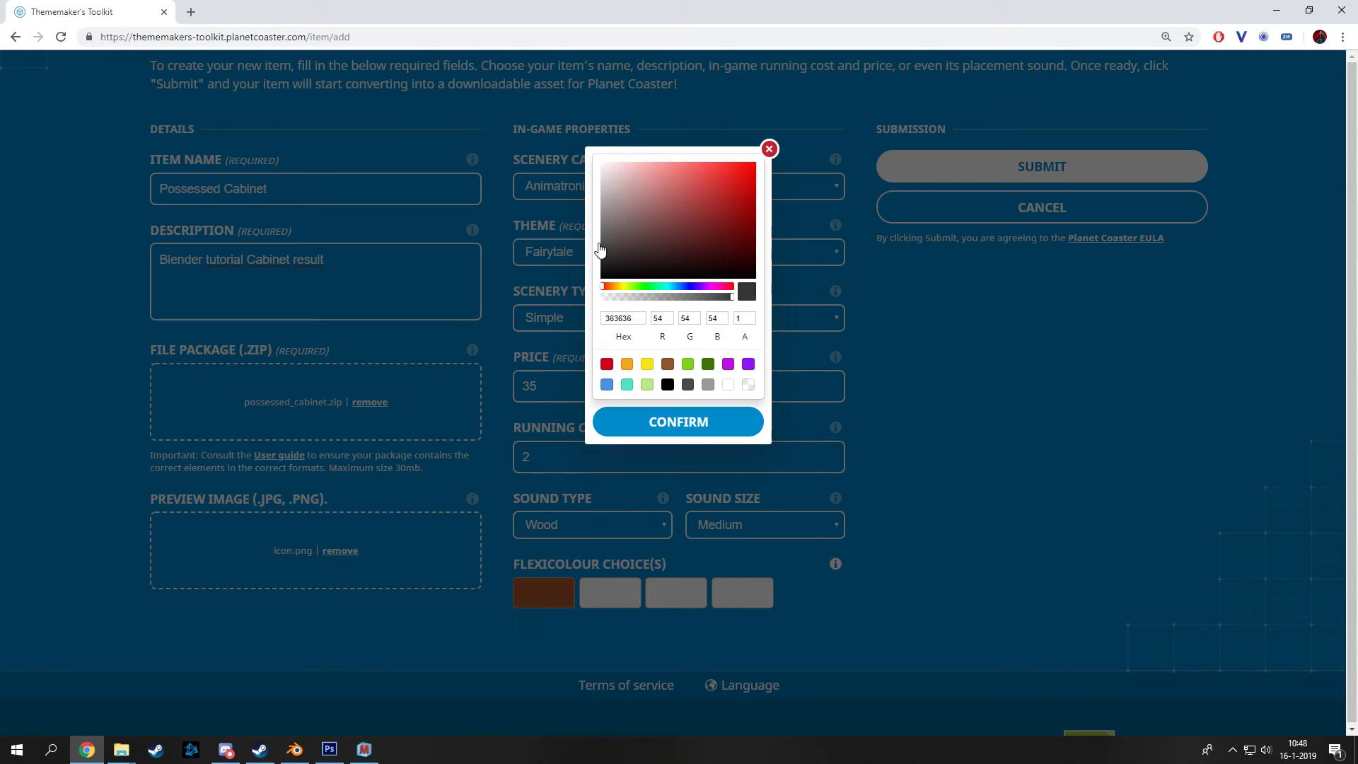
click(681, 421)
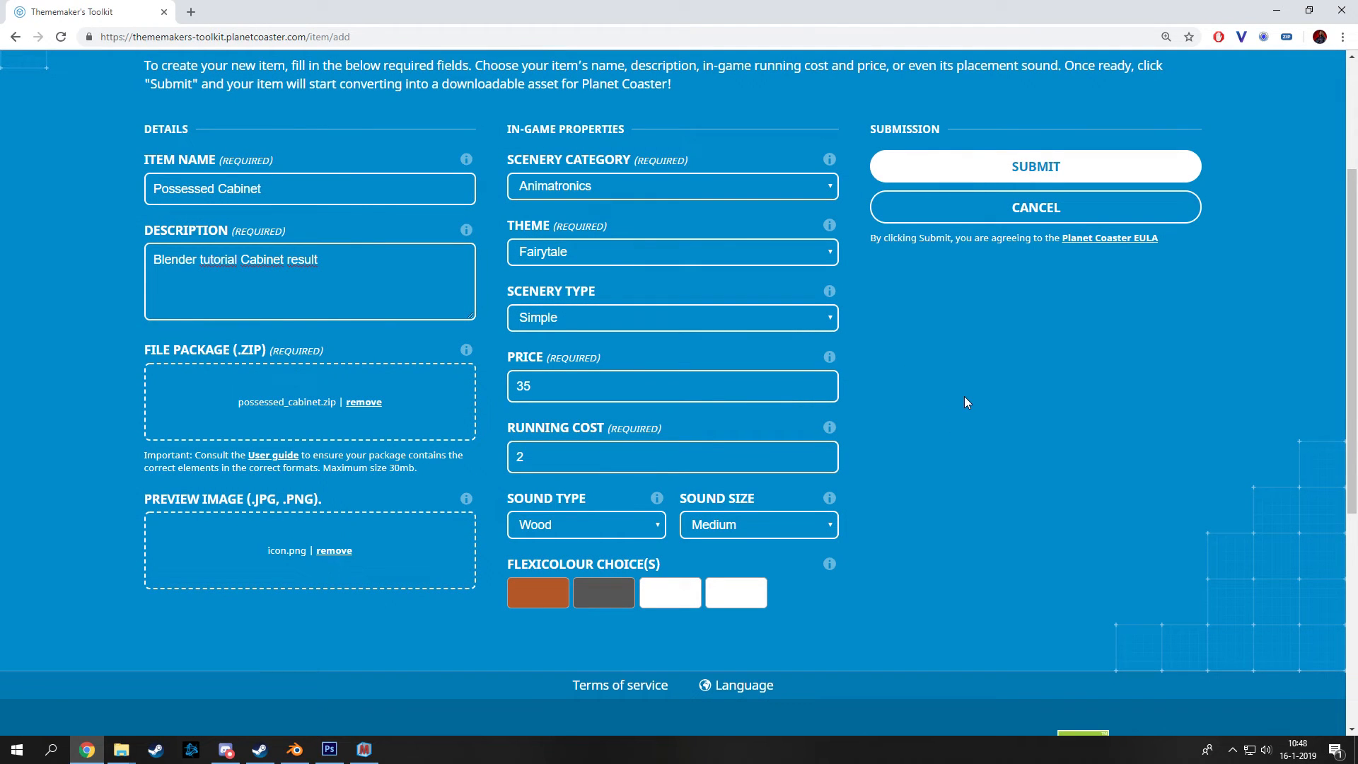
- Submit the completed Possessed Cabinet item for conversion
scroll(979, 394, up, 2)
scroll(982, 392, down, 1)
click(979, 240)
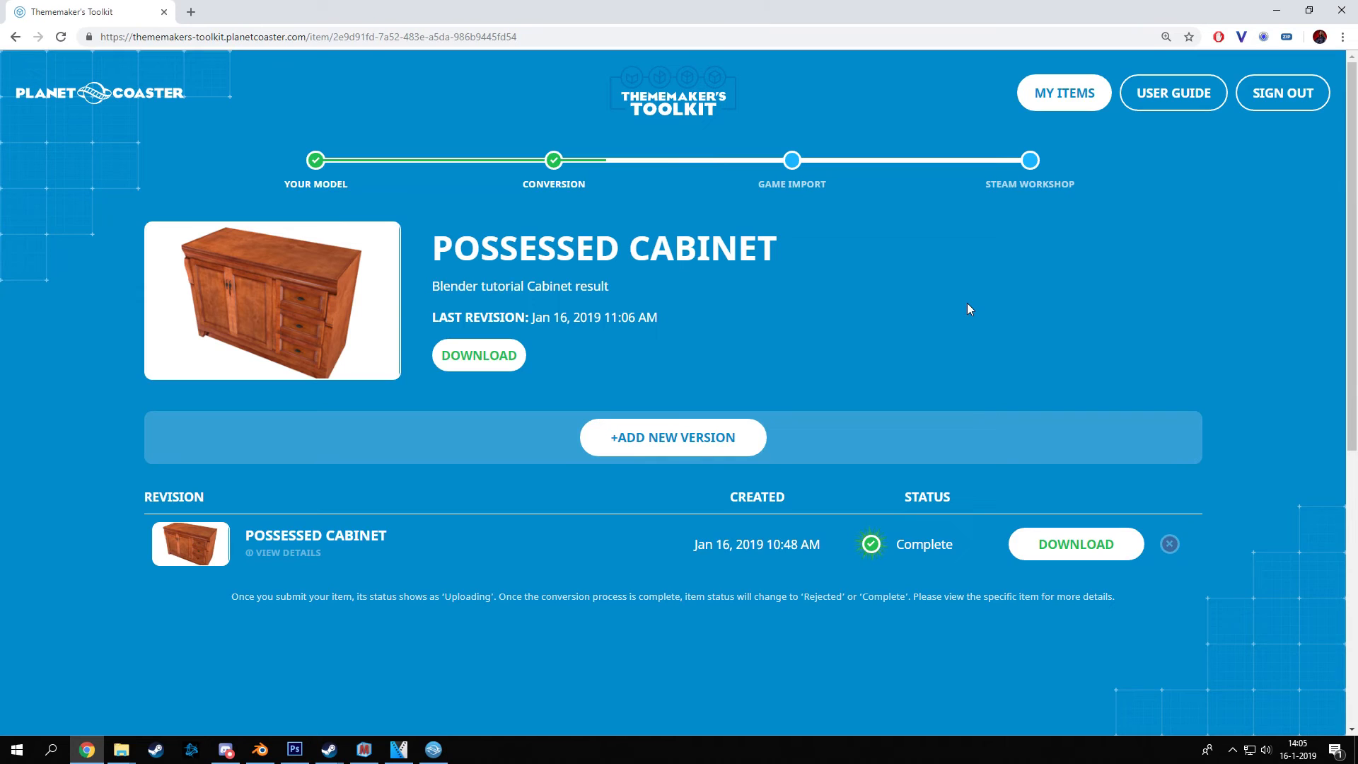
- Download the converted Possessed Cabinet and put Possessed_Cabinet.pcugc into the Frontier Developments > Planet Coaster > TMT documents folder
click(1079, 534)
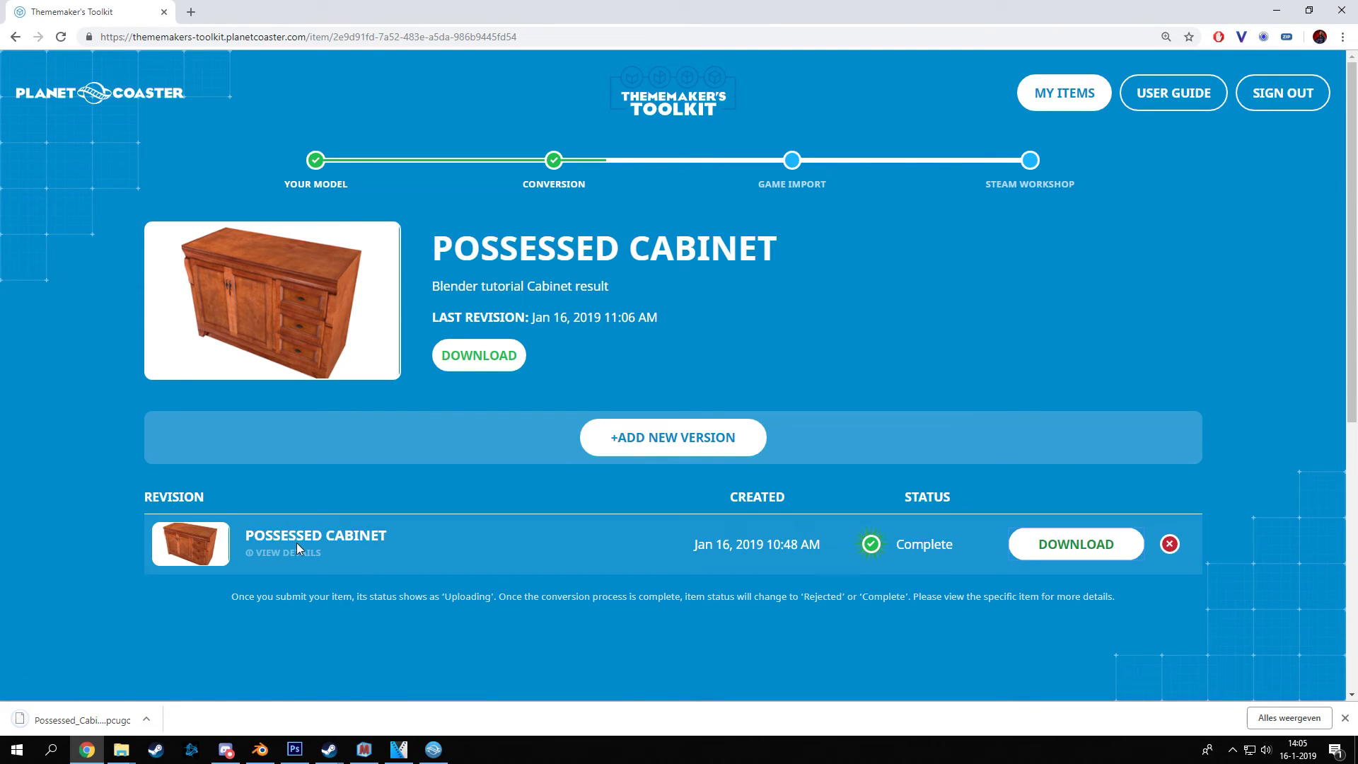
key(alt+Tab)
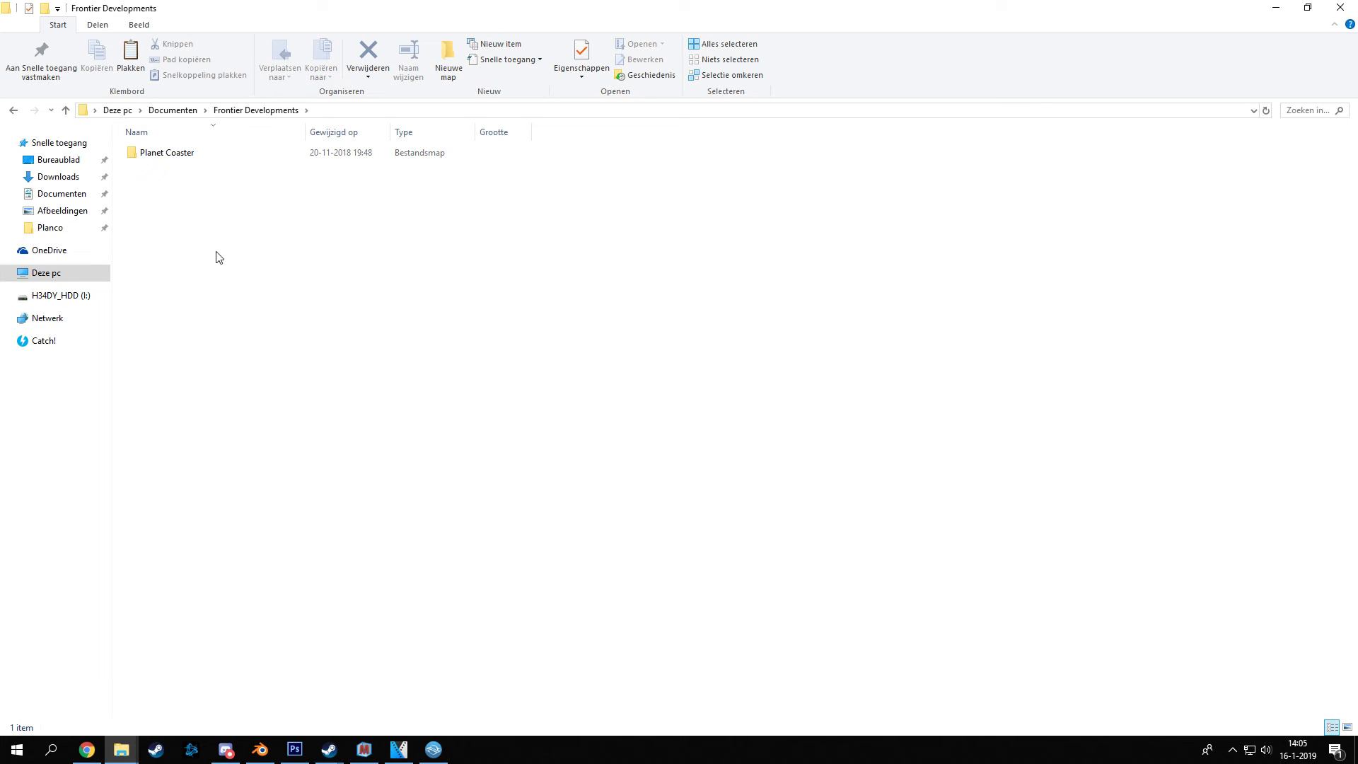
click(162, 155)
double_click(161, 155)
double_click(181, 155)
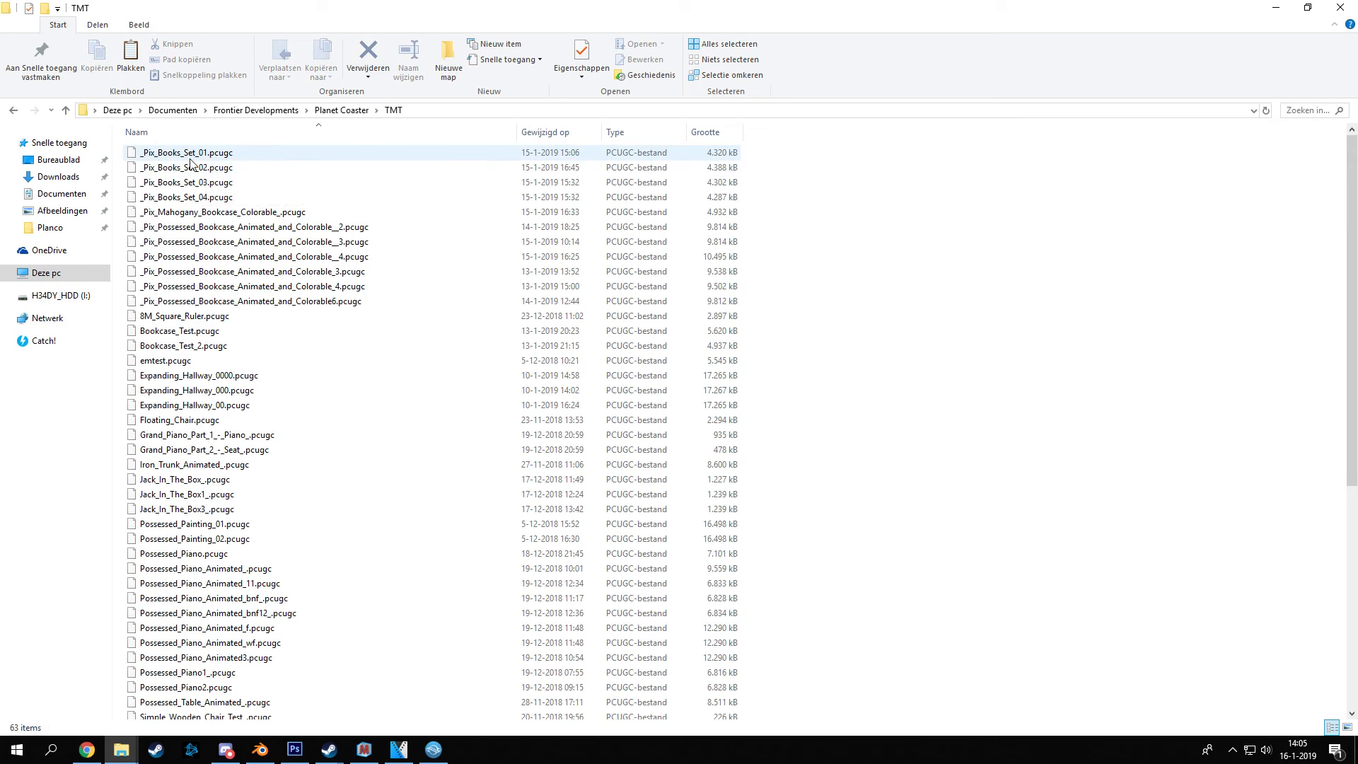
click(931, 343)
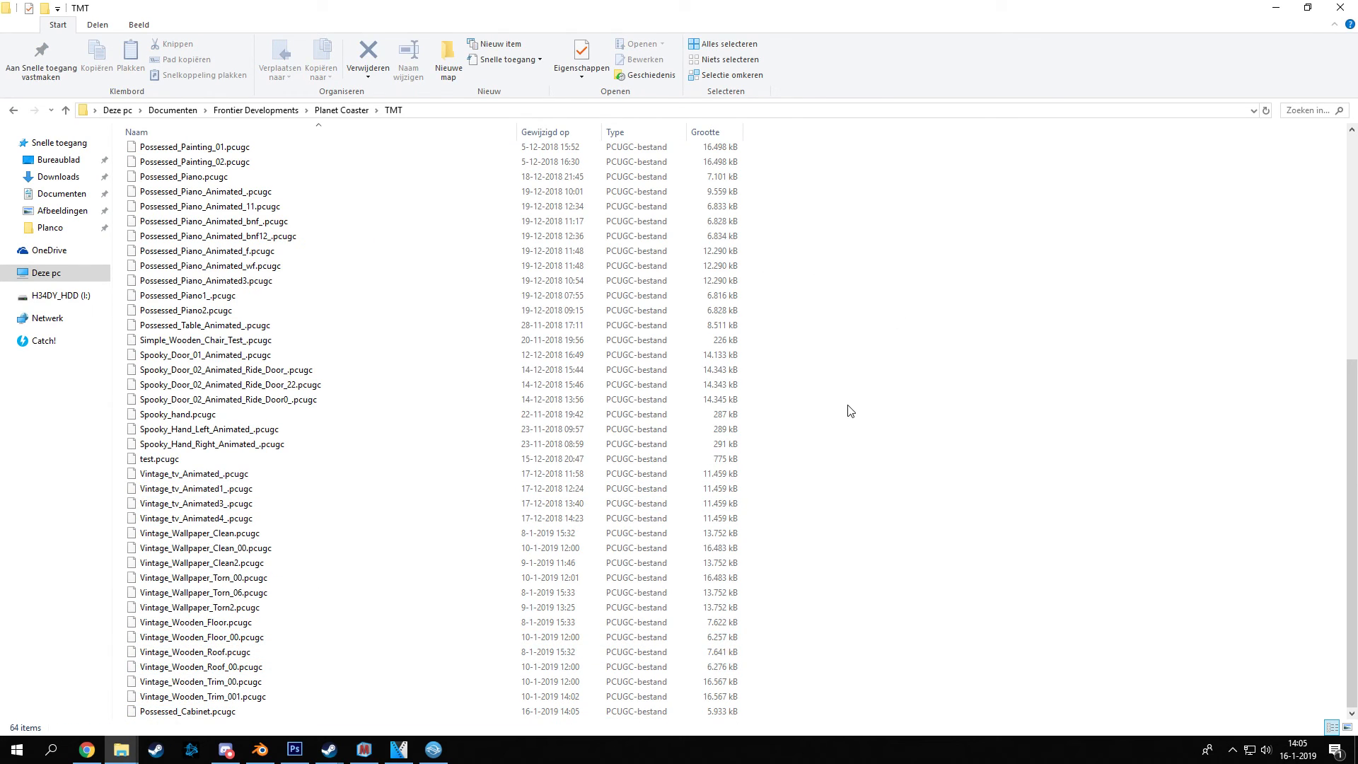
- Switch to Planet Coaster, start a sandbox park and bring up its Toolkit items
key(alt+Tab)
click(178, 181)
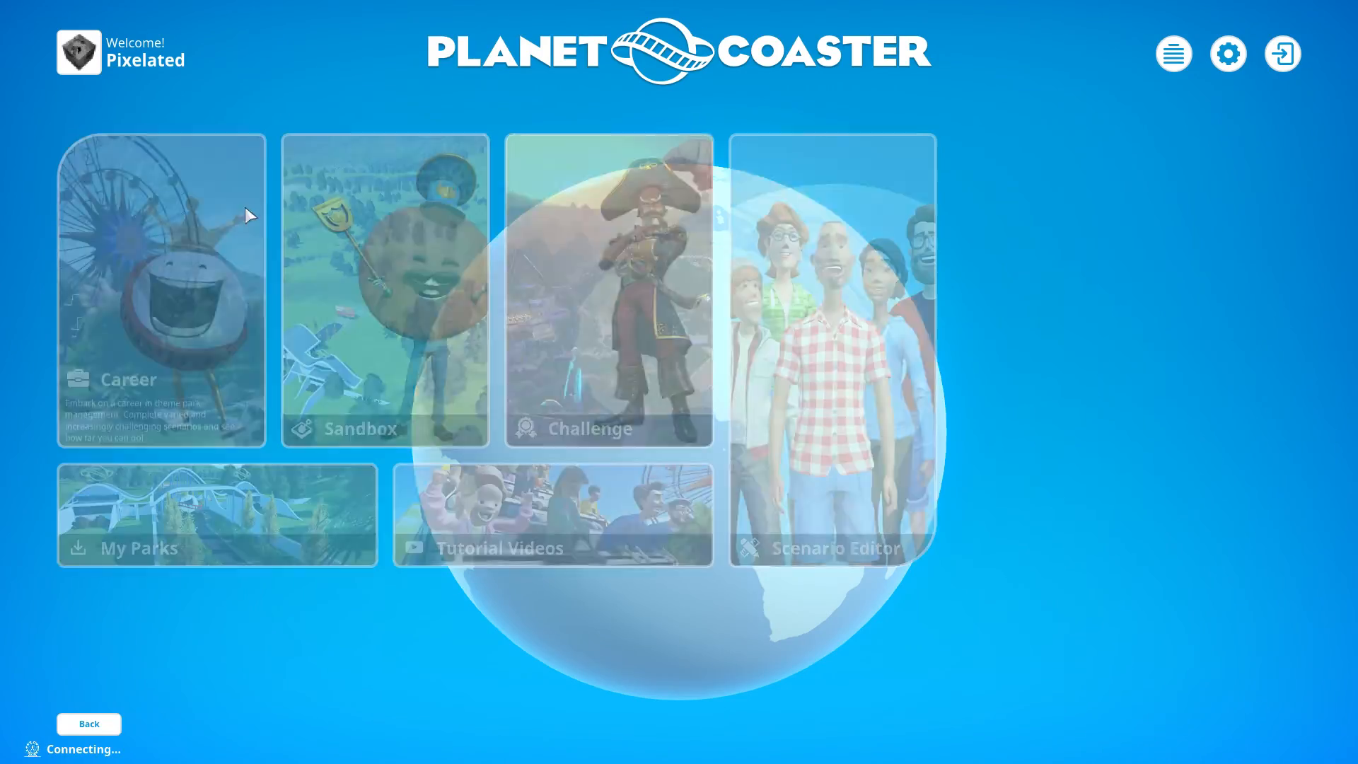
click(339, 340)
click(629, 278)
click(639, 423)
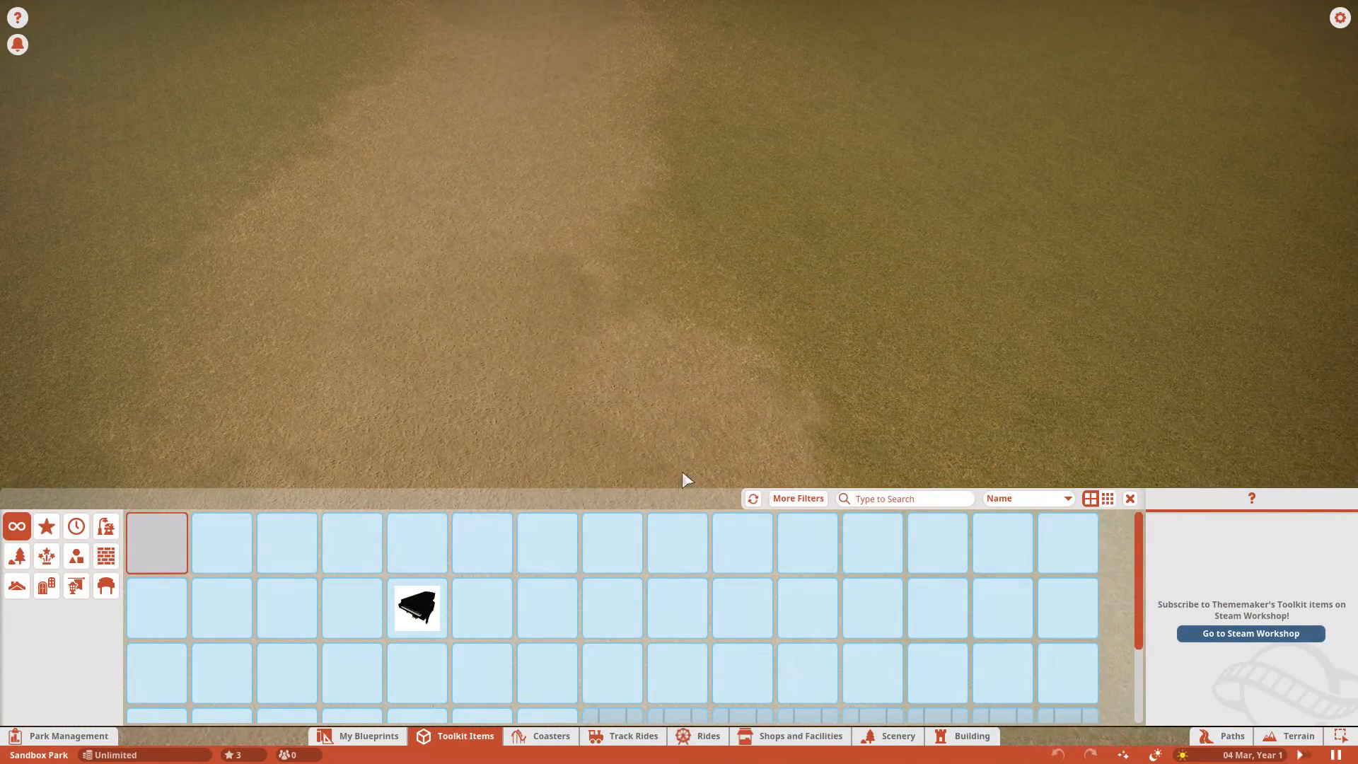
- Enlarge and refresh the Toolkit item browser, then place one Possessed Cabinet on the open ground
drag(677, 479, 692, 367)
click(753, 380)
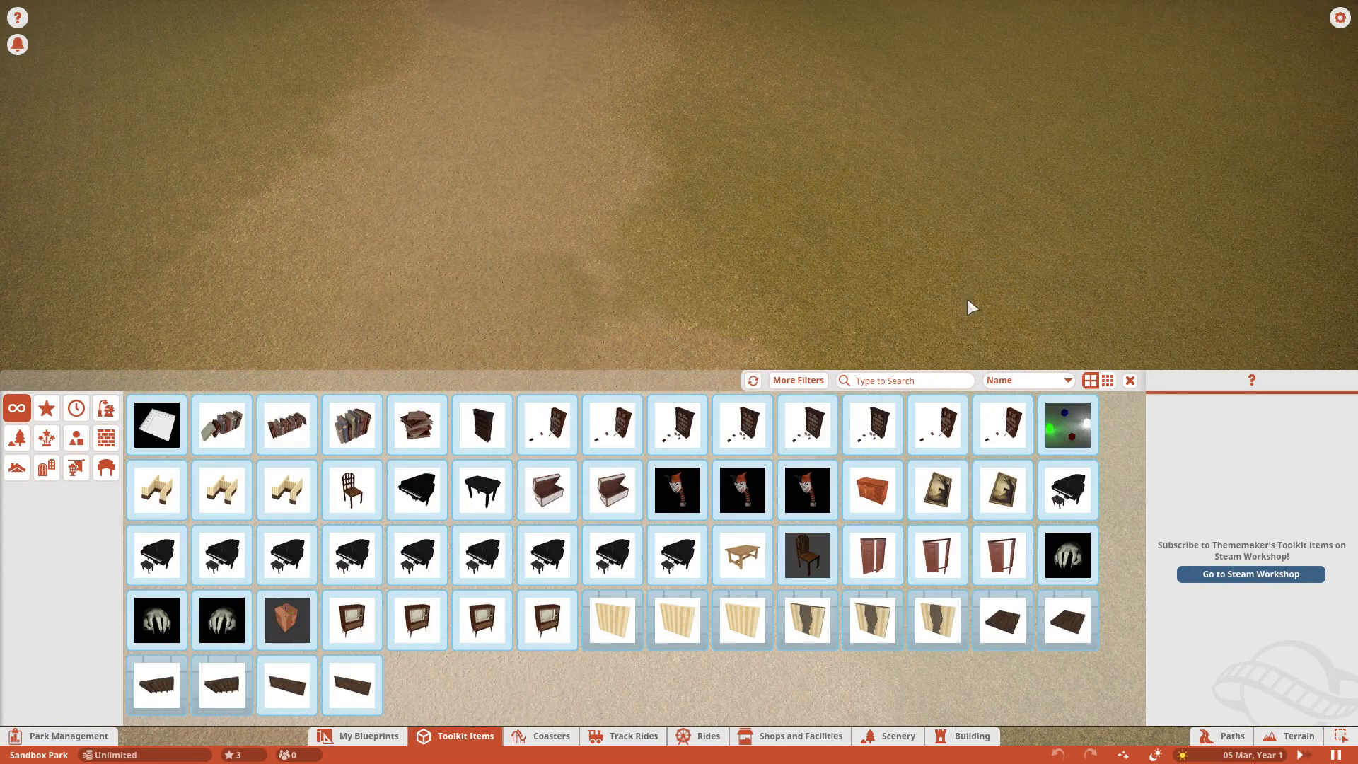
click(870, 504)
scroll(581, 187, up, 5)
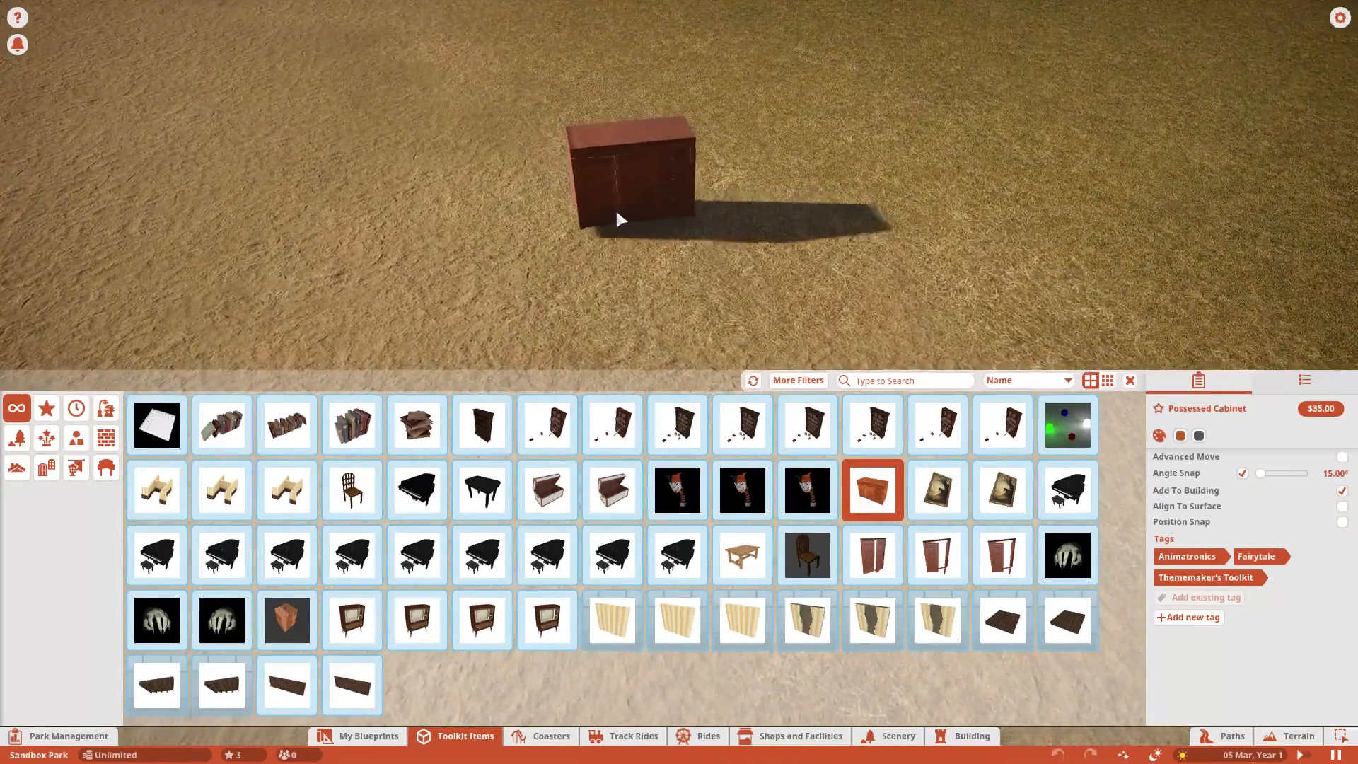
click(610, 211)
right_click(702, 262)
- Shrink the item browser and select the placed cabinet in a close-up view
drag(627, 369, 586, 649)
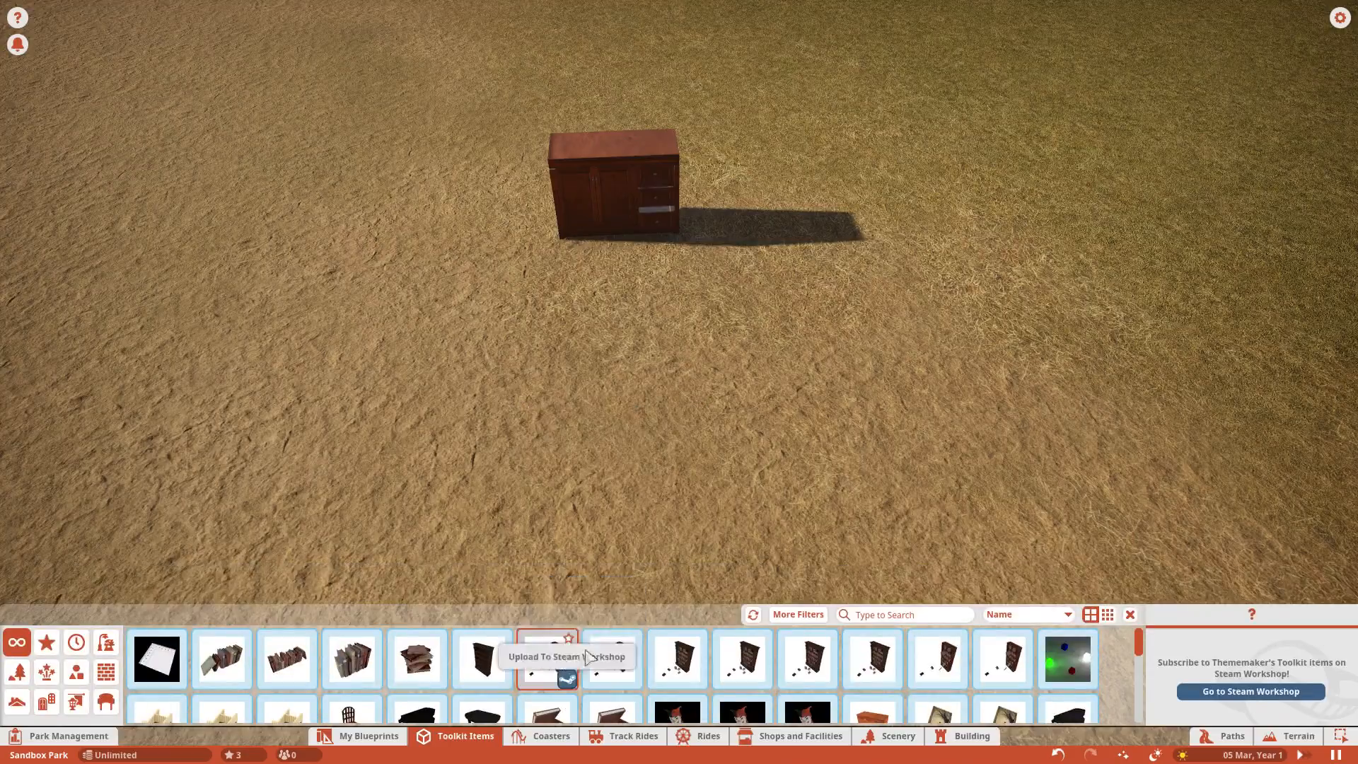
key(w)
key(d)
scroll(629, 409, up, 3)
click(629, 409)
middle_drag(629, 409, 720, 334)
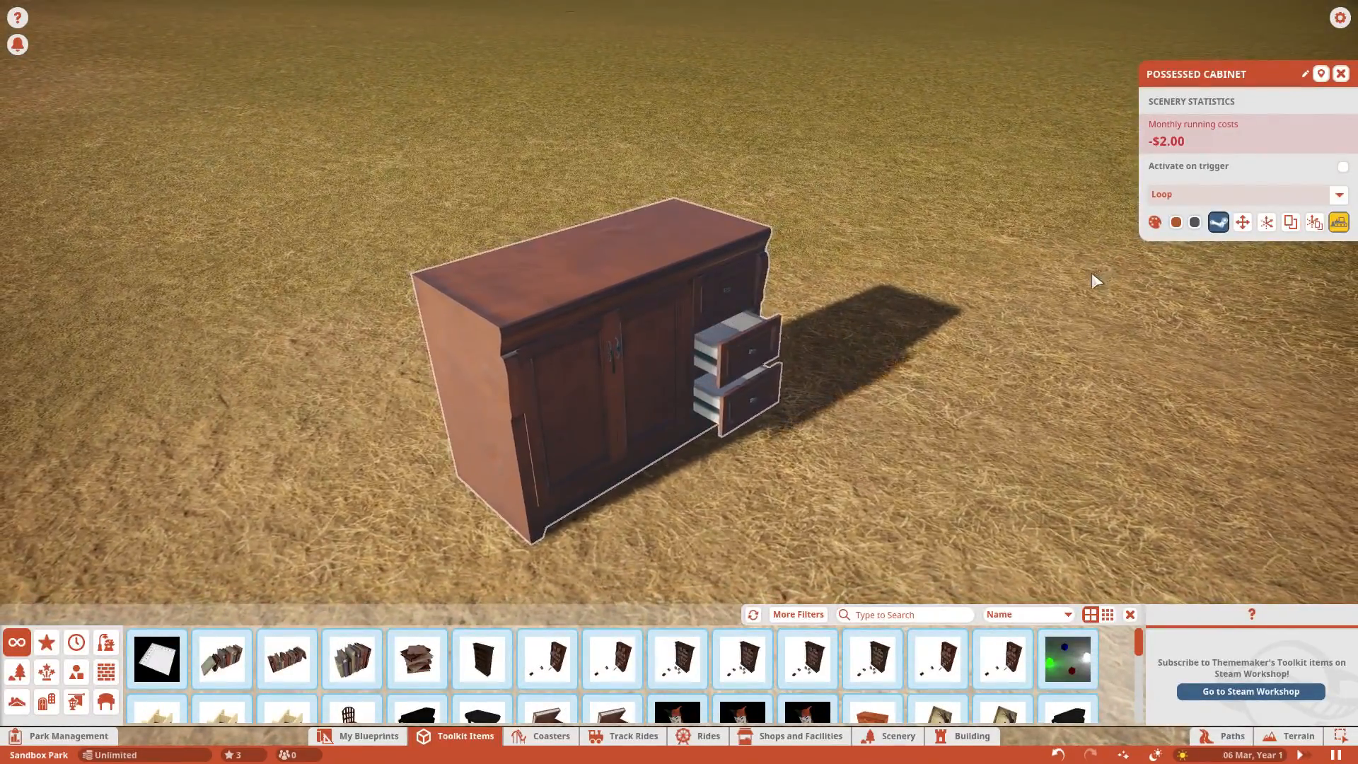
- Try light blue 9FC5E6 and green 54A731 as the cabinet's first colour, then reset it to the default
click(1176, 222)
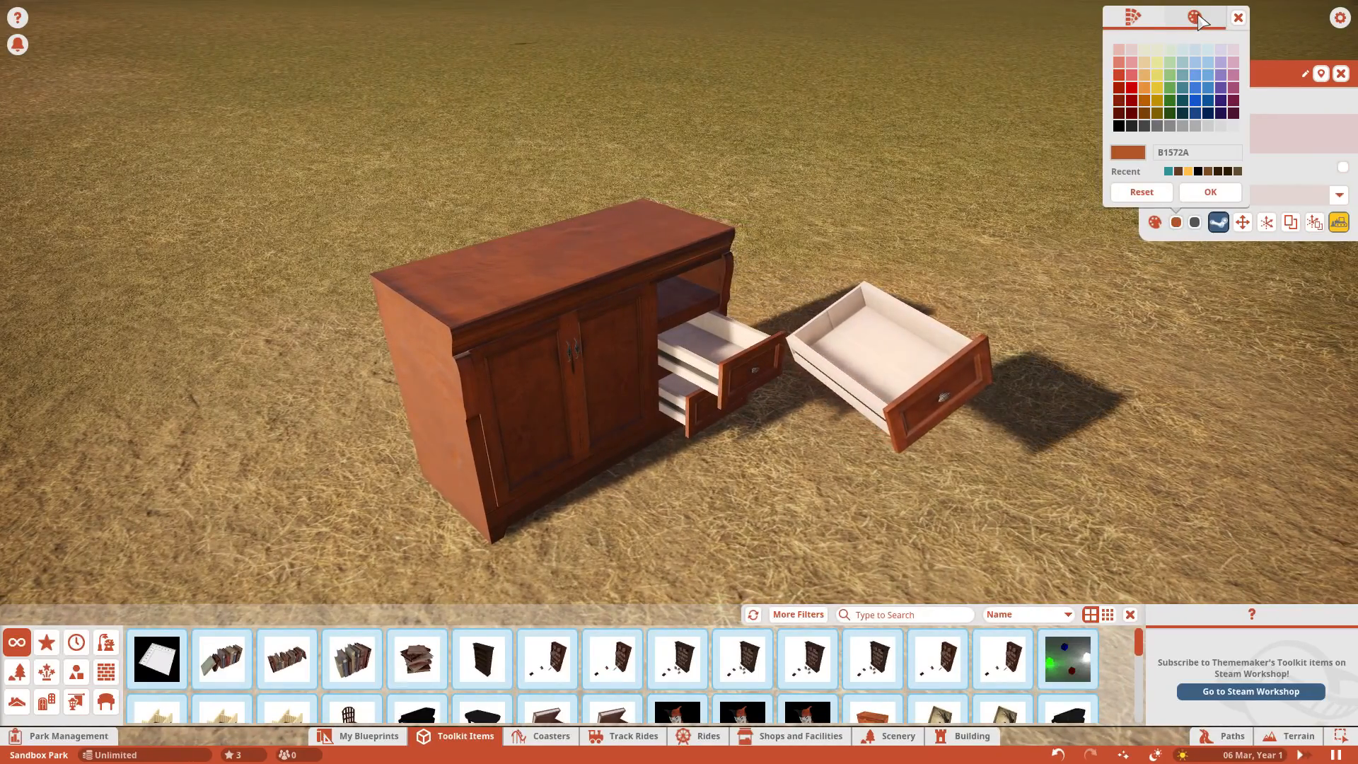
click(1131, 96)
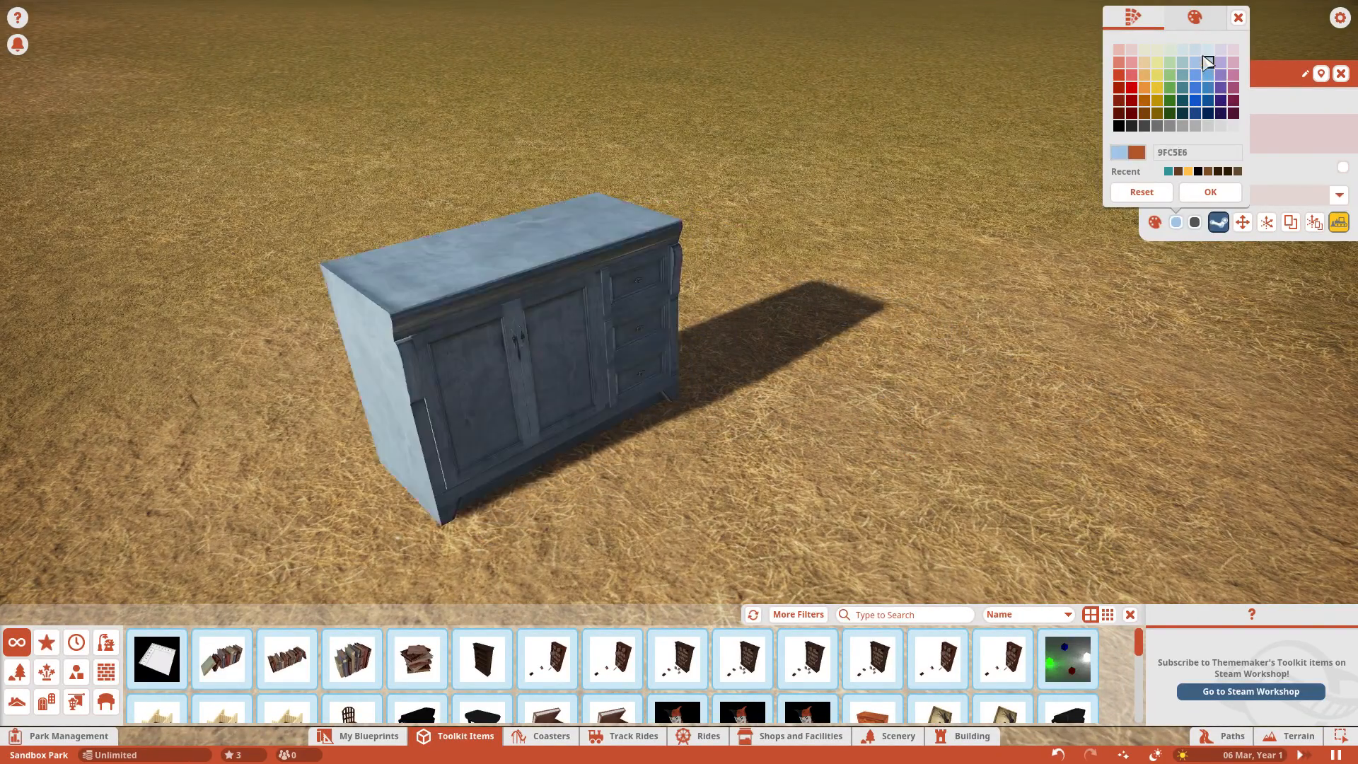
click(1194, 17)
click(1185, 72)
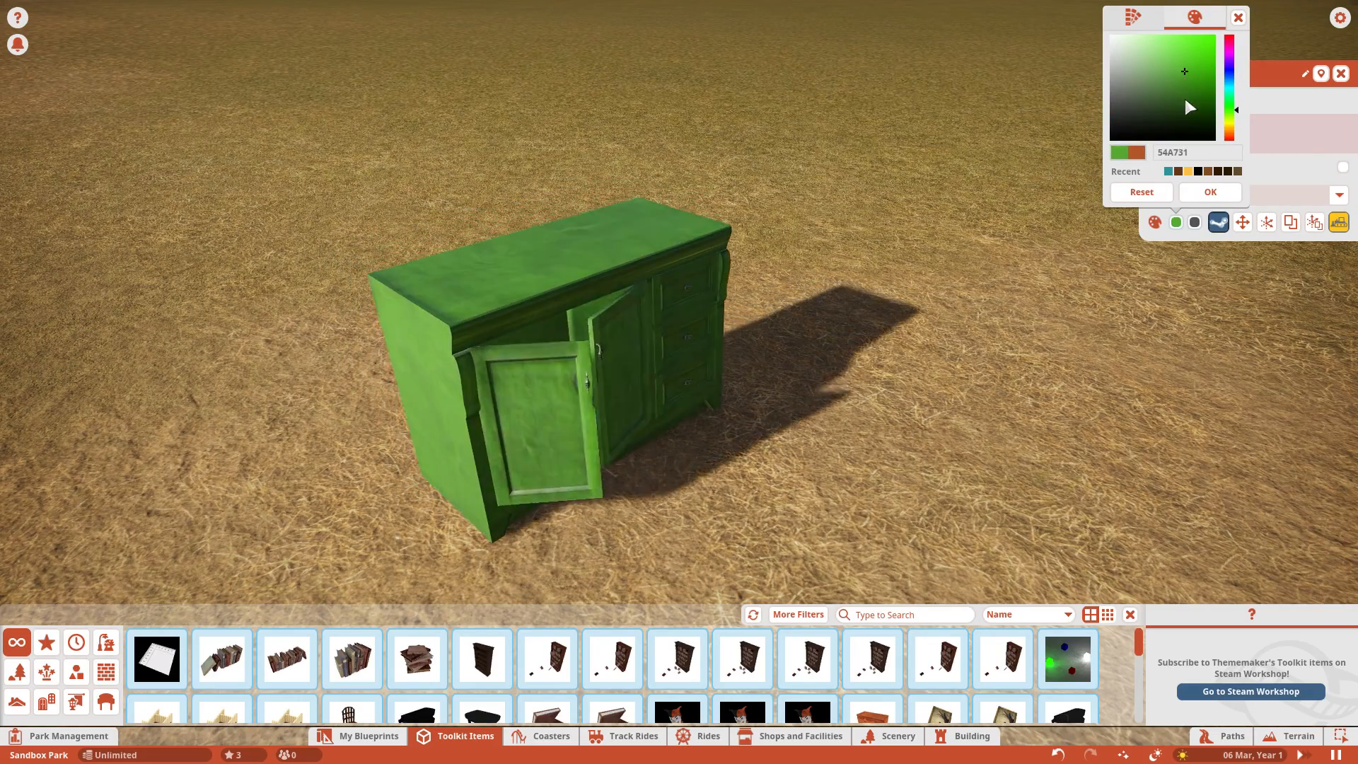
click(1142, 192)
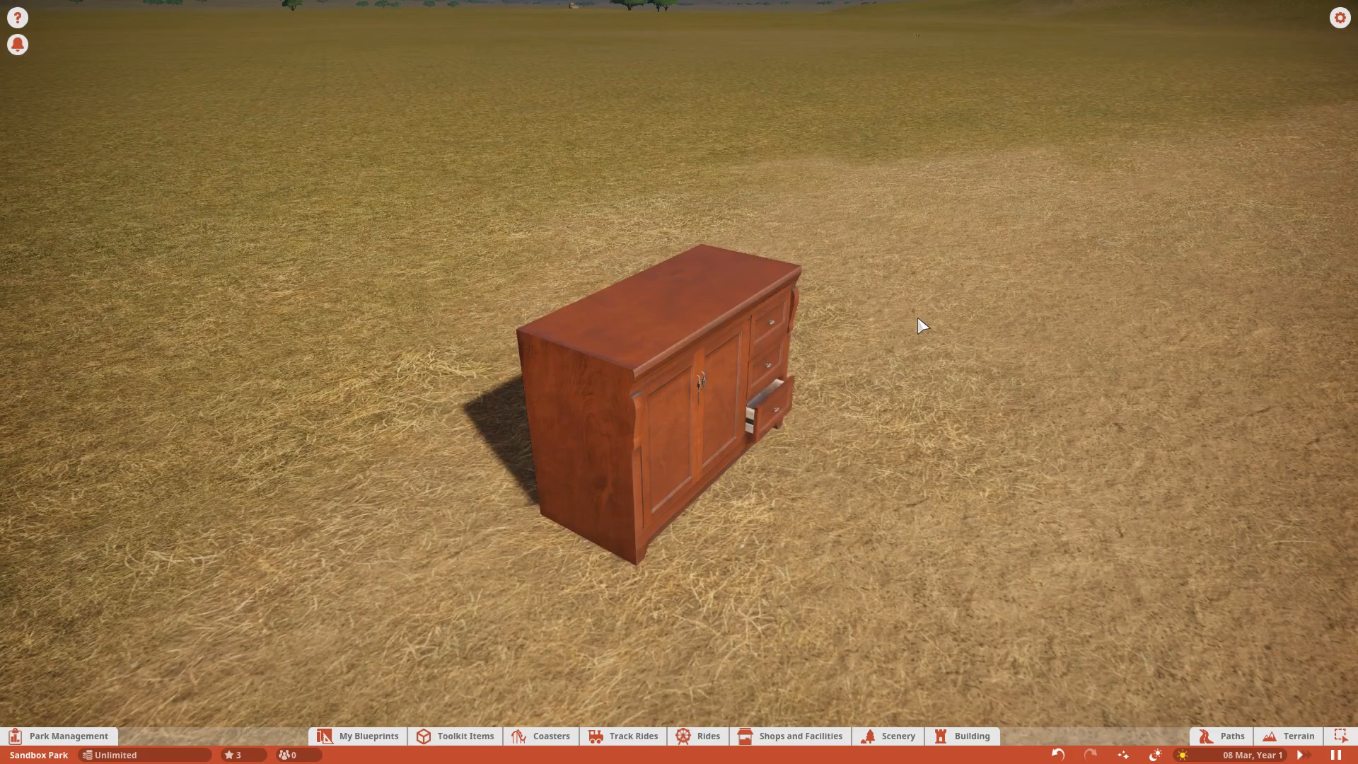